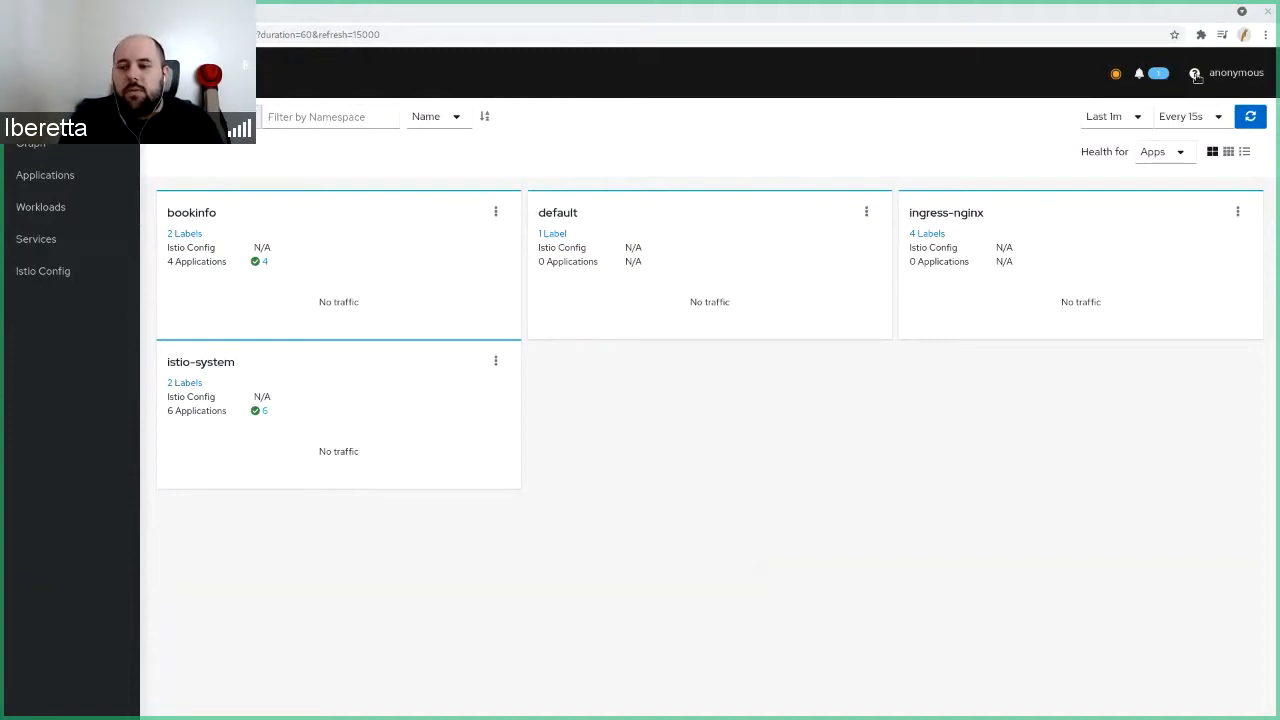
View the certificates information from Kiali's help options and close it
click(1195, 74)
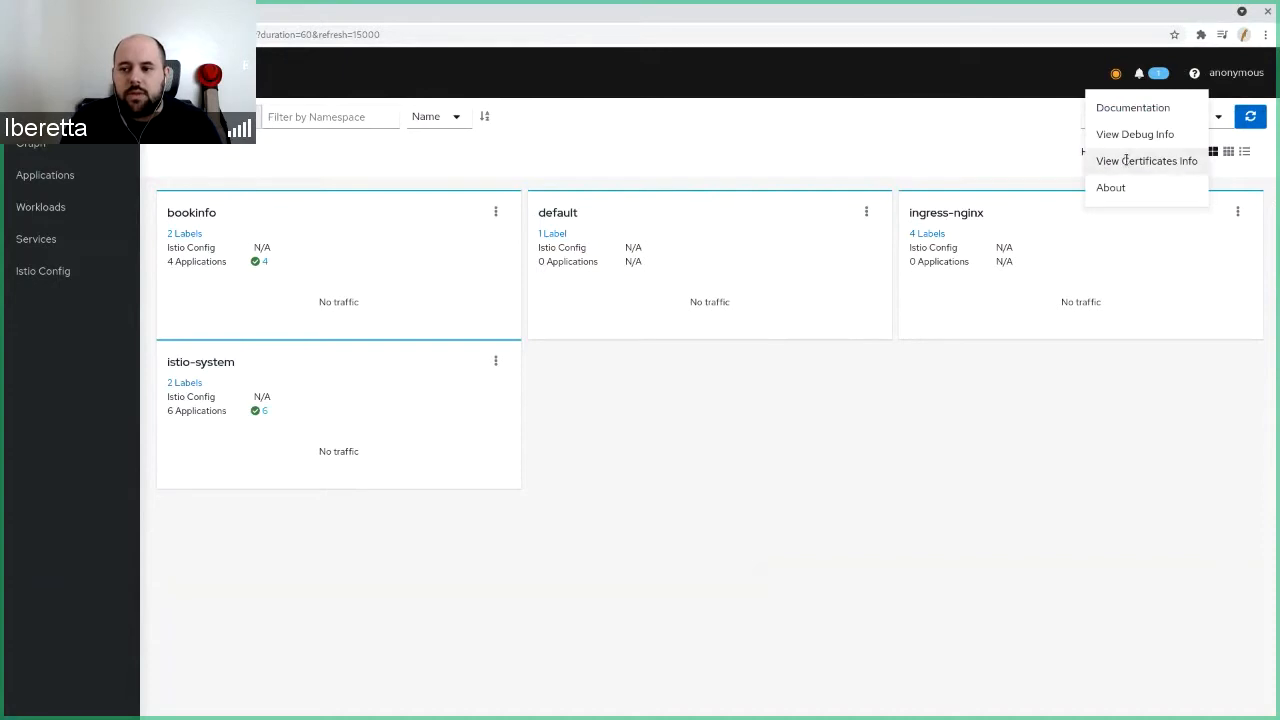
click(1128, 162)
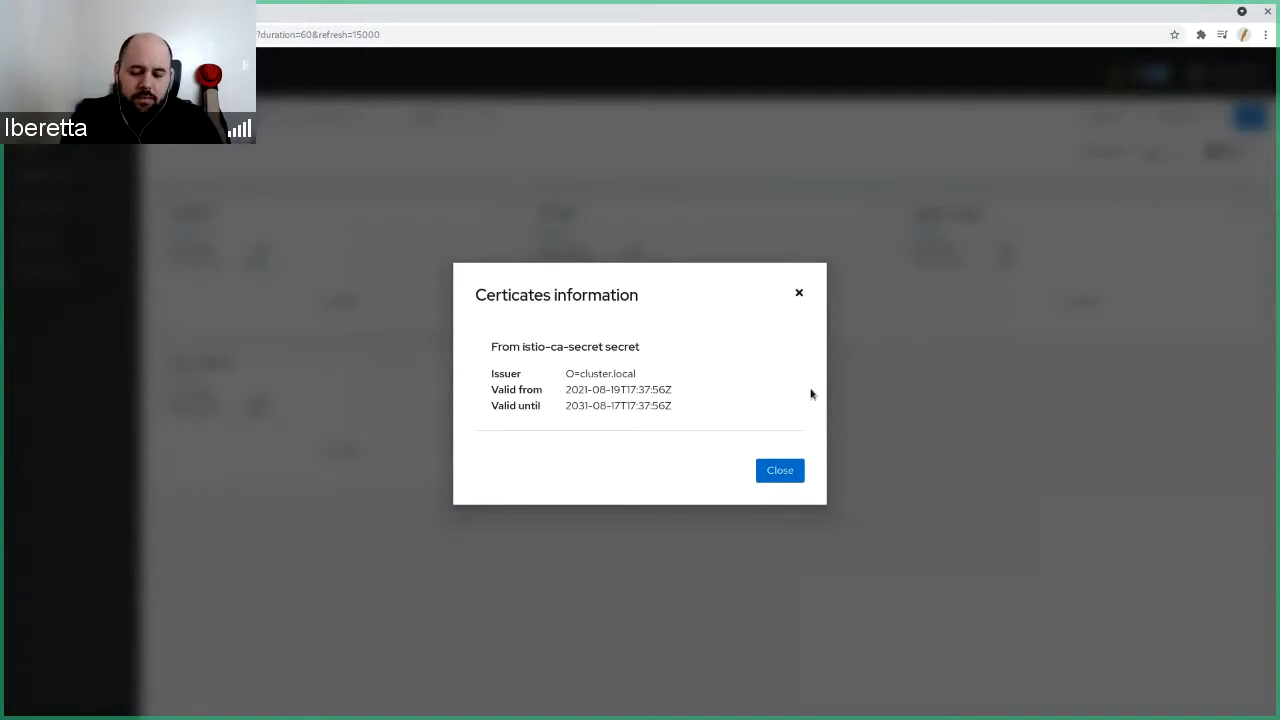
click(800, 293)
Switch to Visual Studio Code and run the demo.sh command creating the generic secret cacerts in istio-system from the four cluster1 .pem files
key(super)
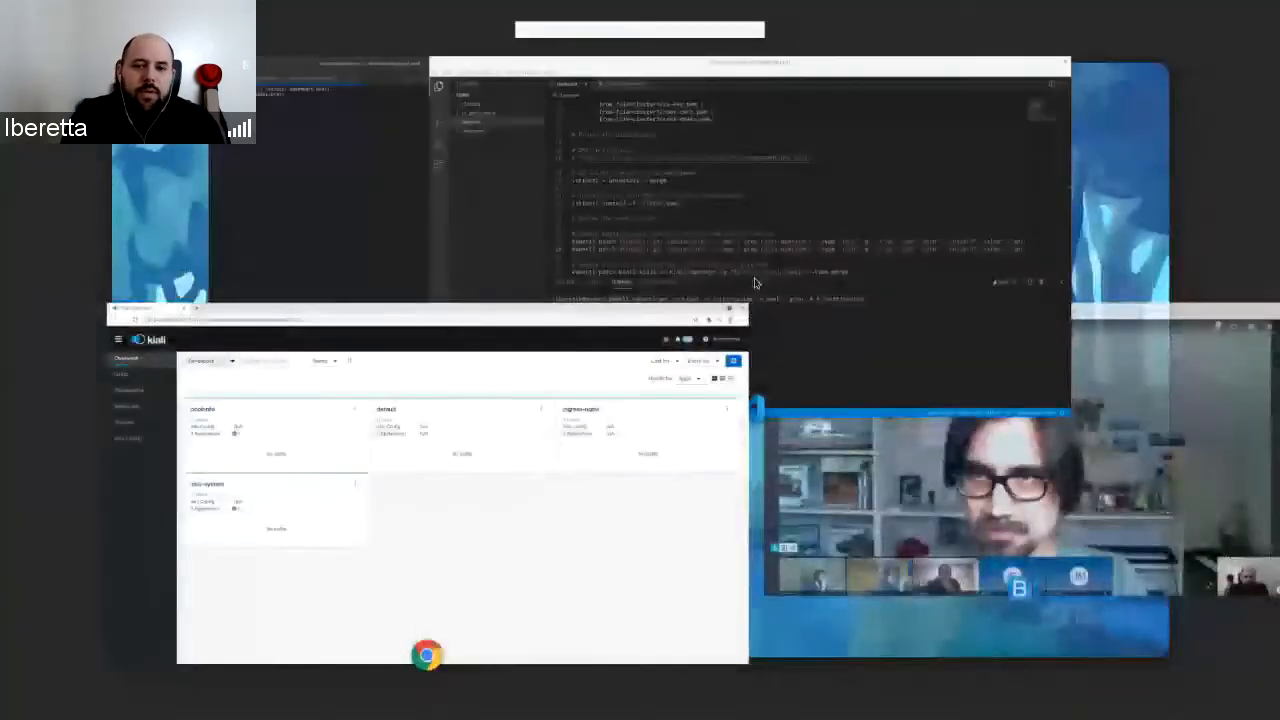
click(745, 267)
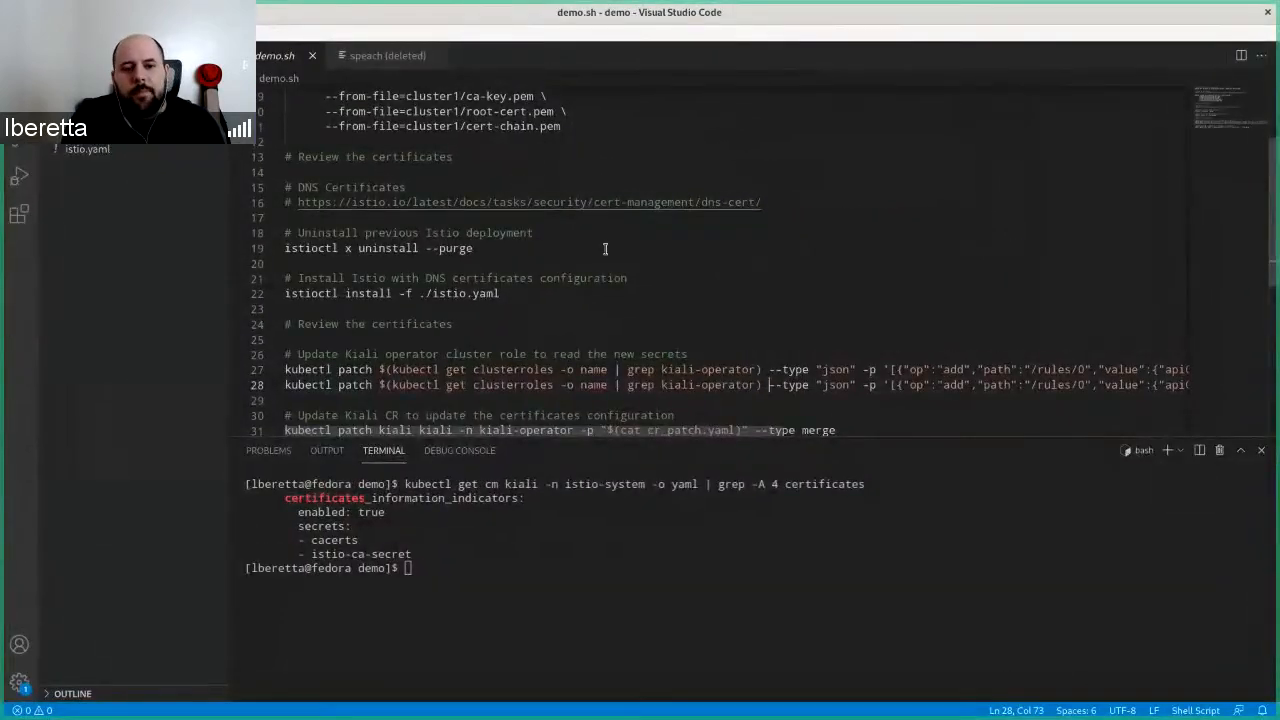
scroll(605, 249, up, 3)
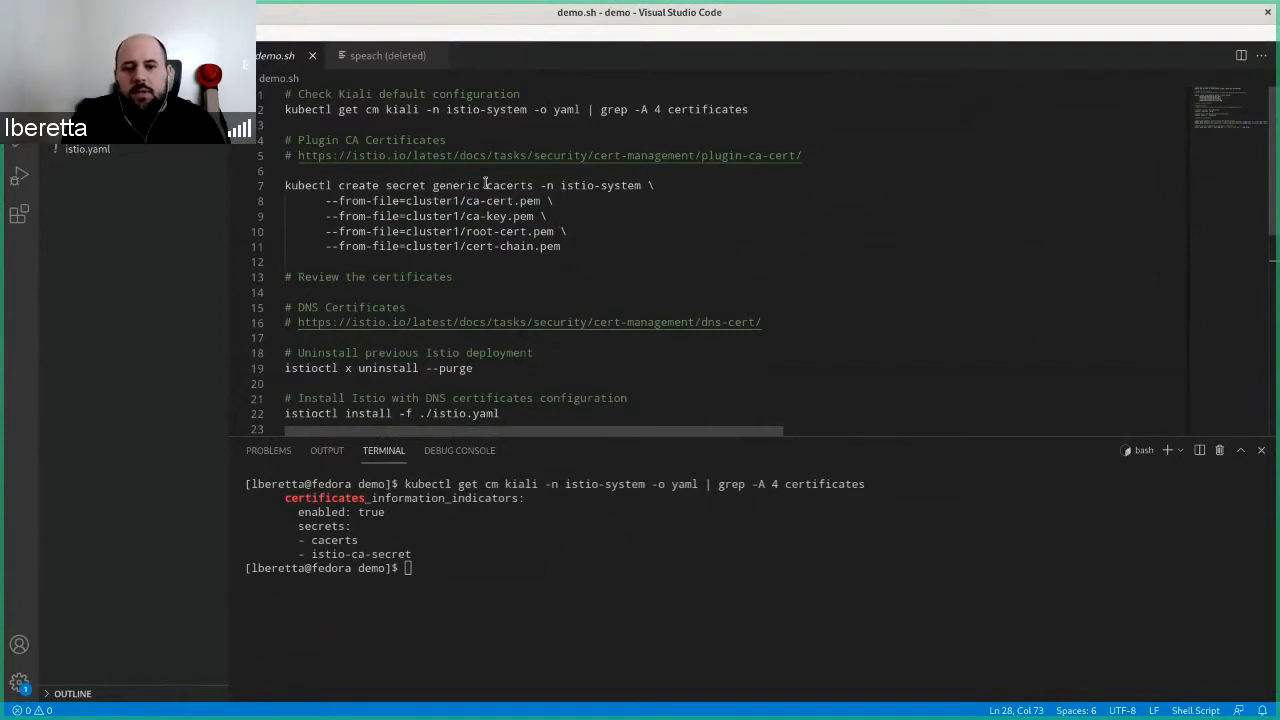
drag(486, 185, 534, 185)
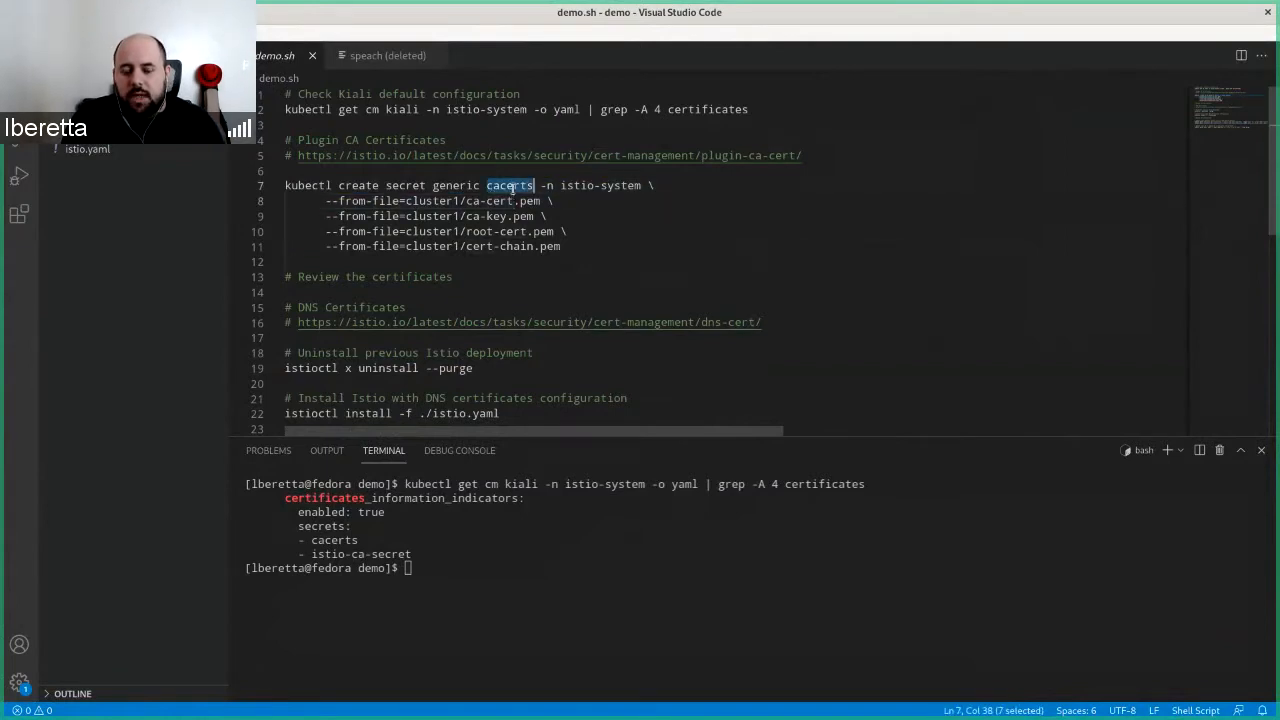
drag(561, 246, 266, 189)
key(ctrl+c)
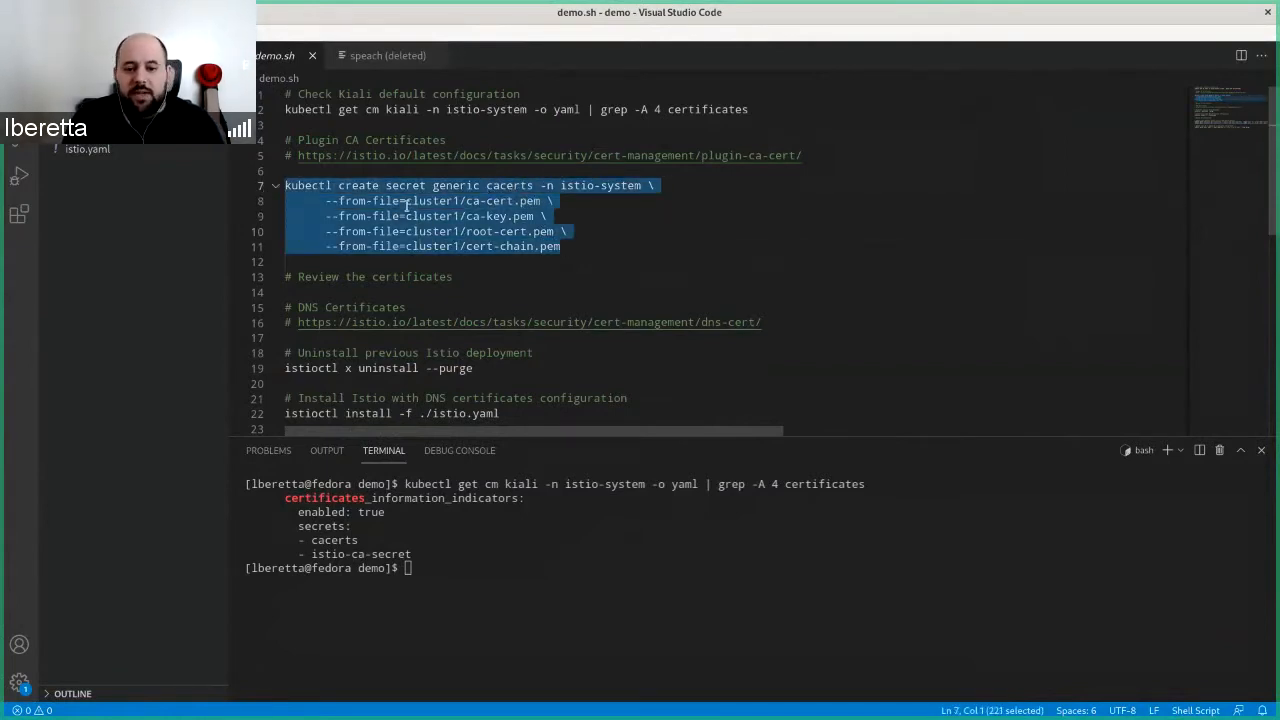
click(481, 216)
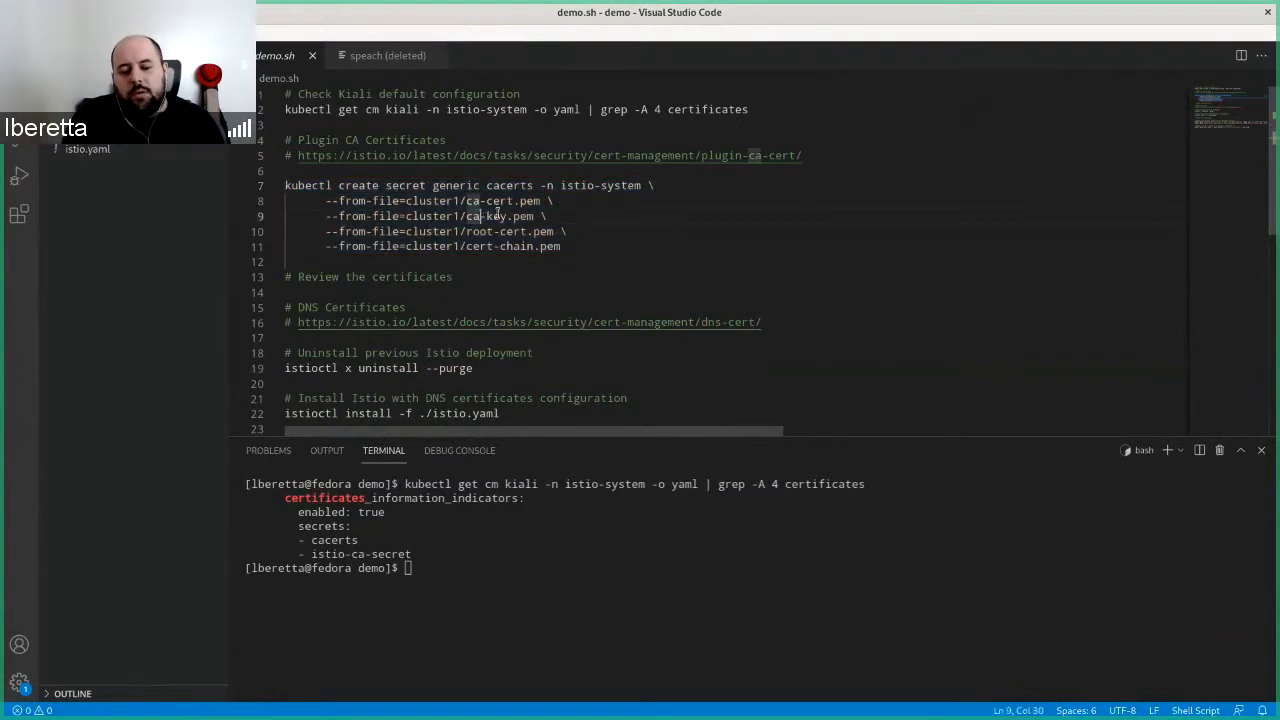
drag(567, 249, 285, 185)
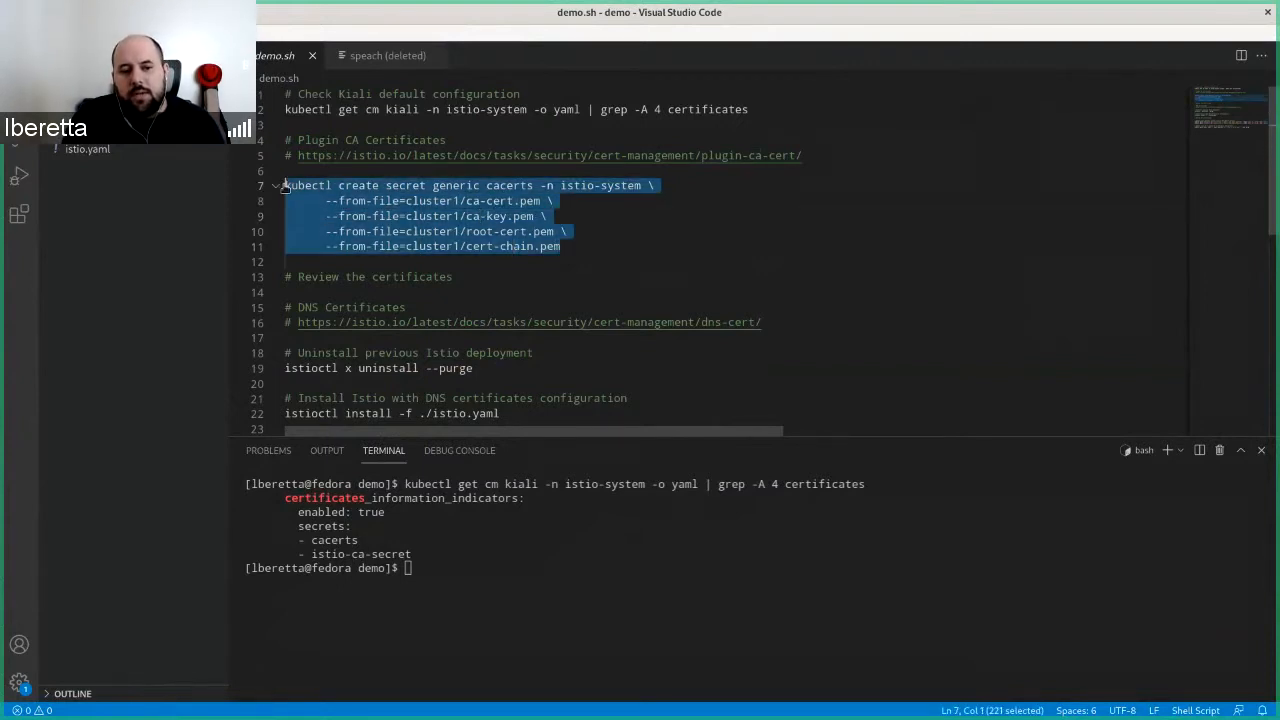
middle_click(505, 553)
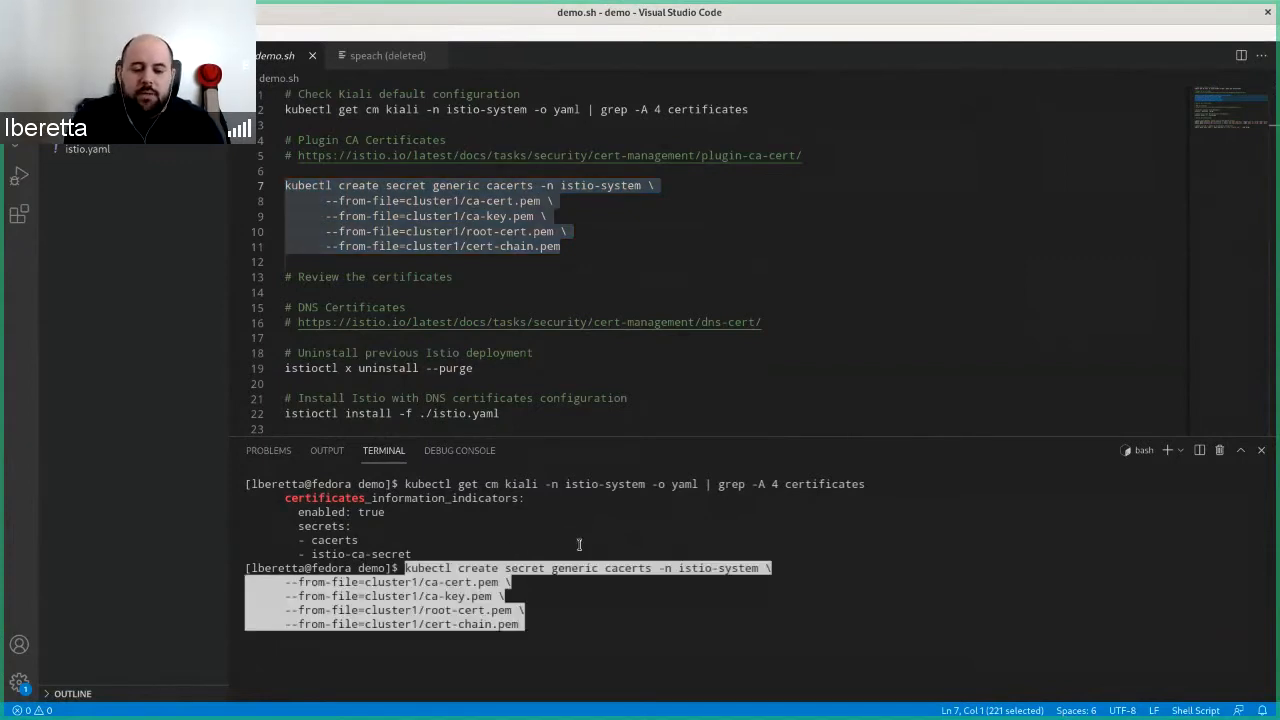
key(Return)
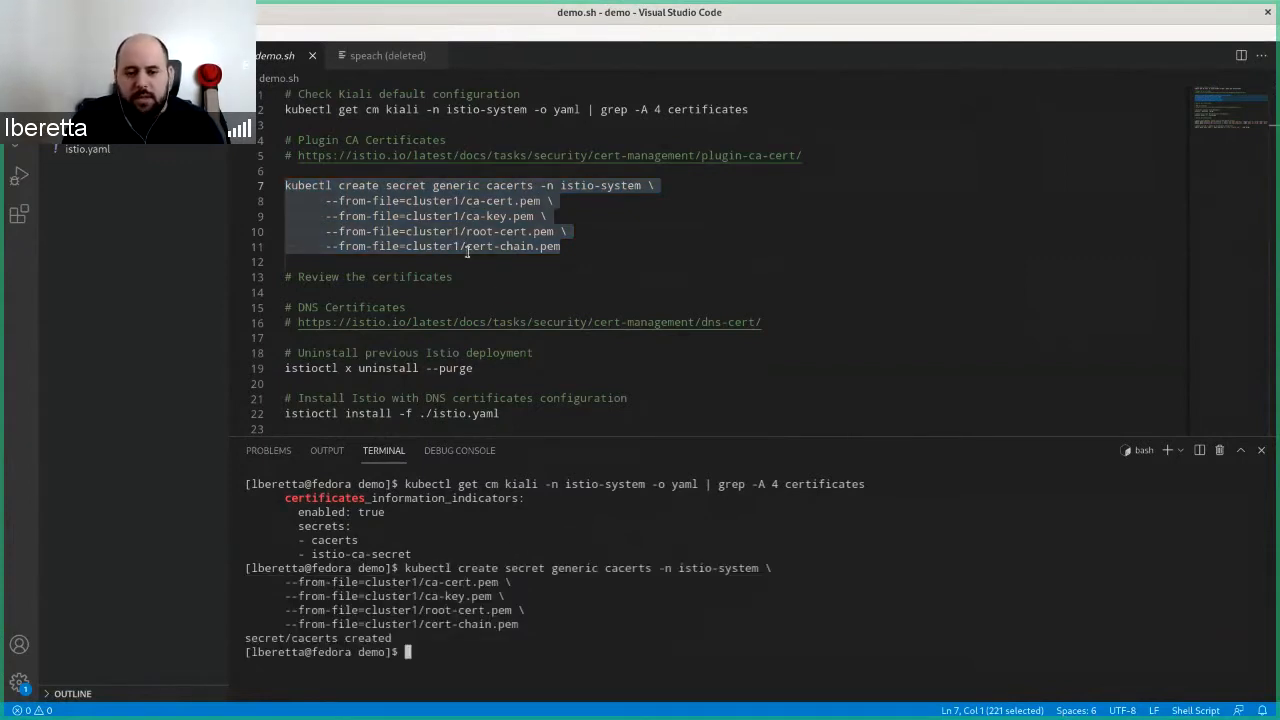
click(571, 186)
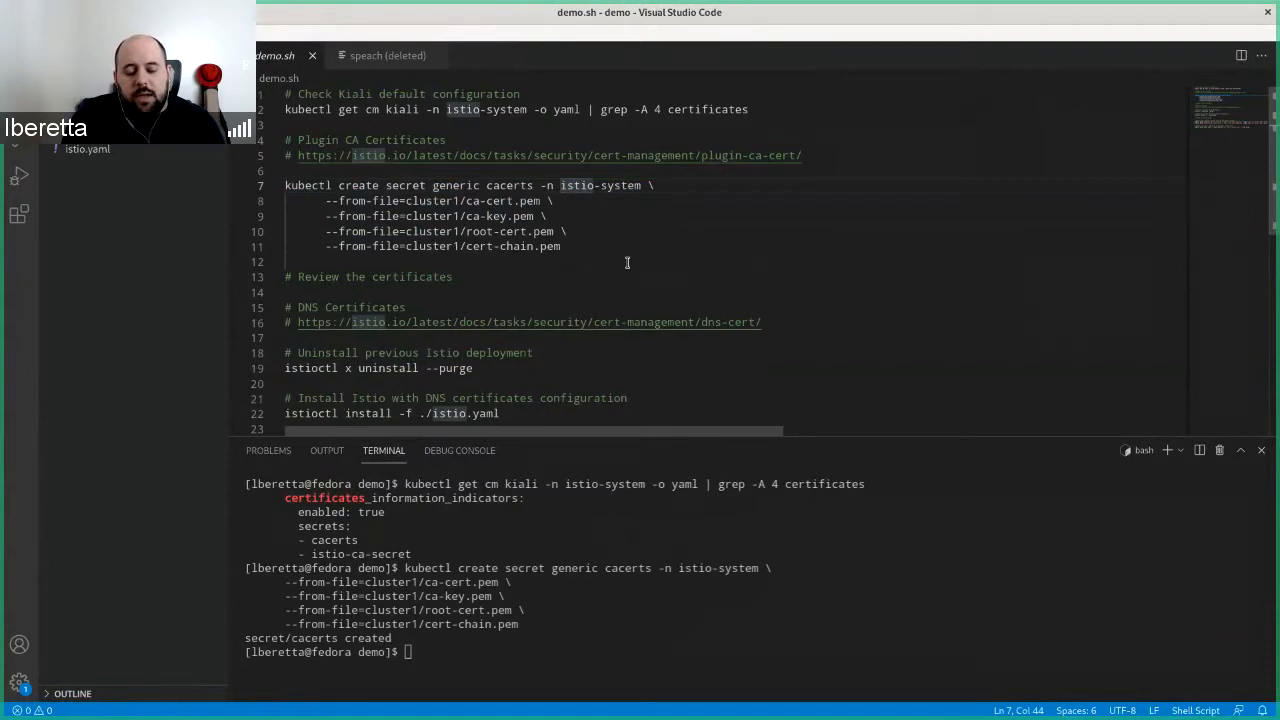
Switch to Kiali in Chrome, check the certificates information for the cacerts secret, and close it
key(super)
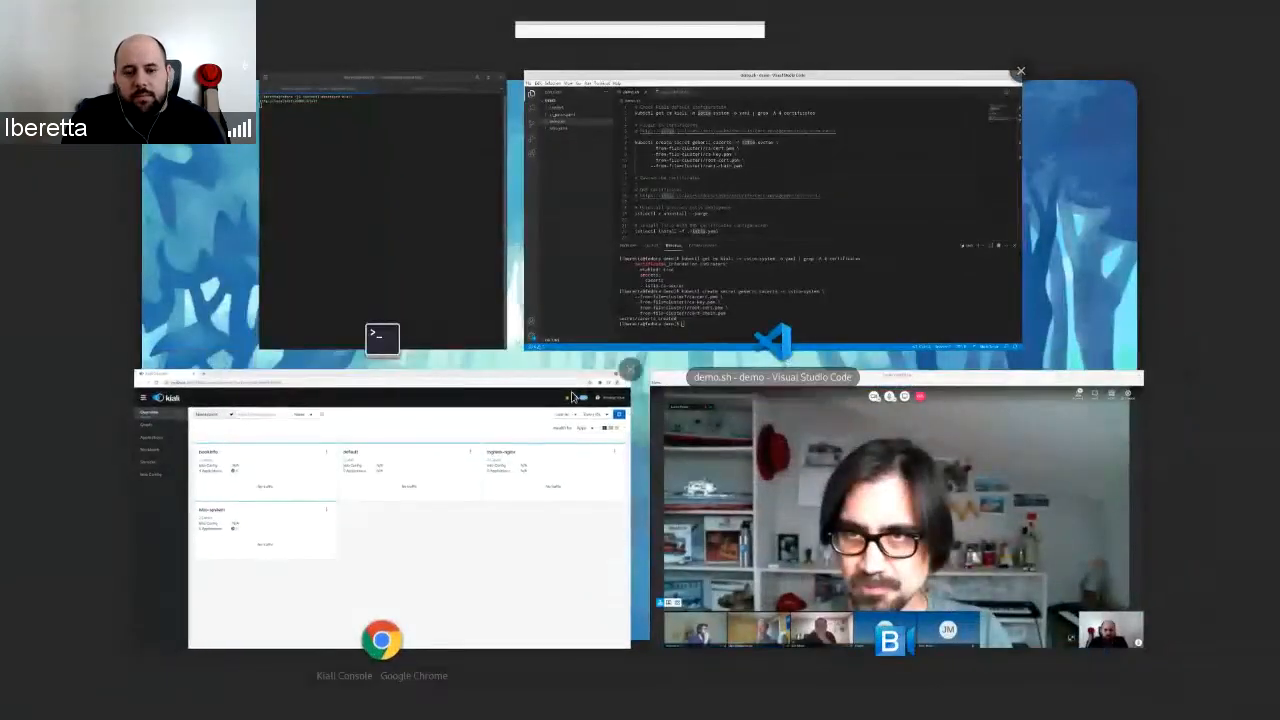
click(565, 434)
click(1193, 74)
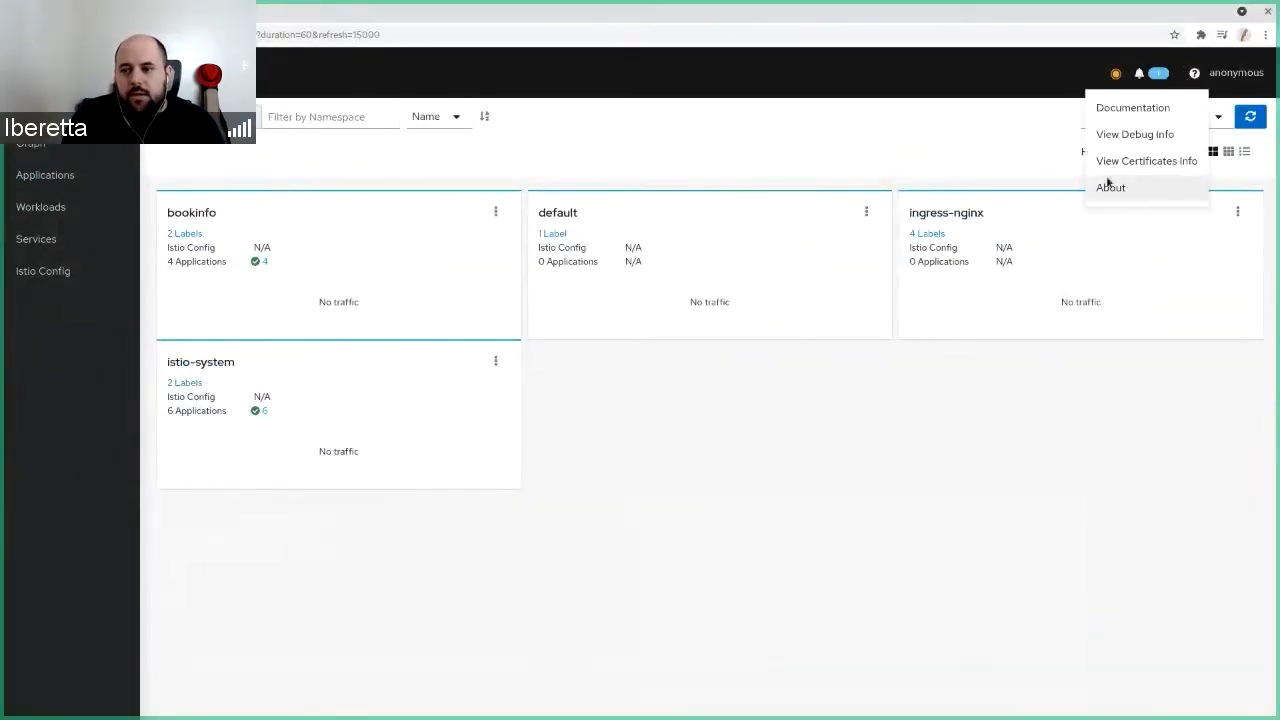
click(1113, 168)
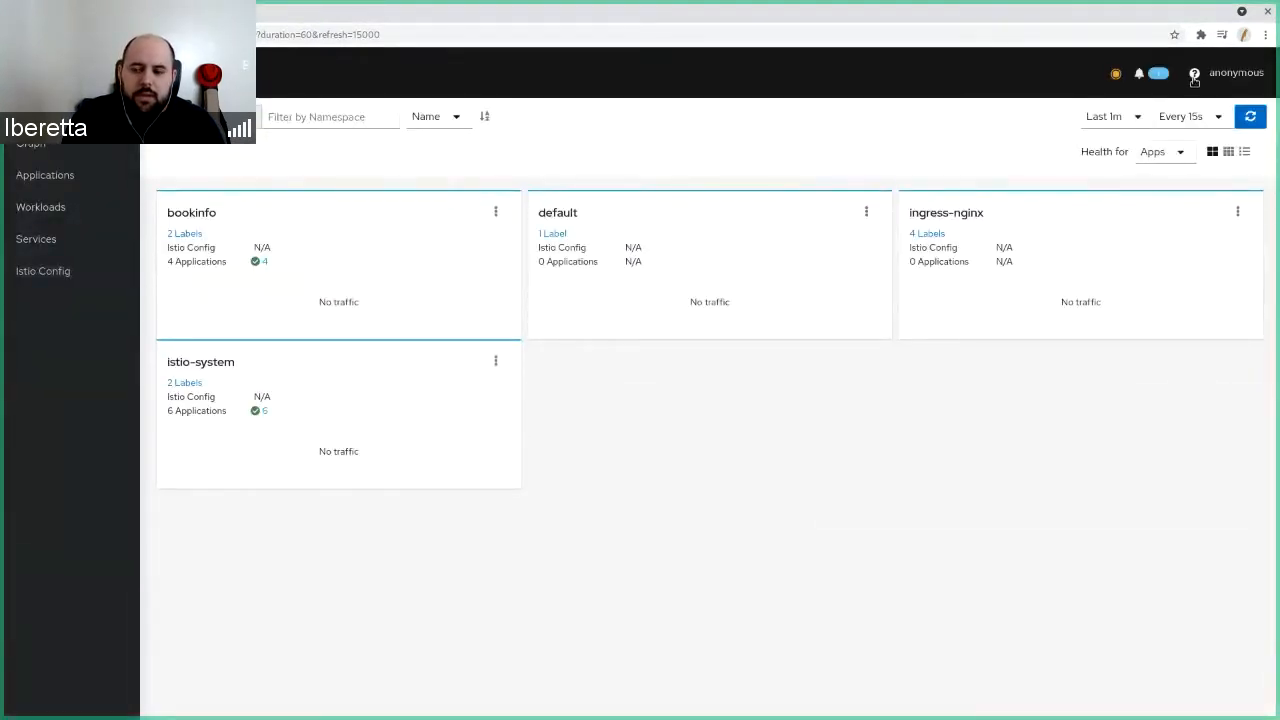
click(1193, 74)
click(1117, 161)
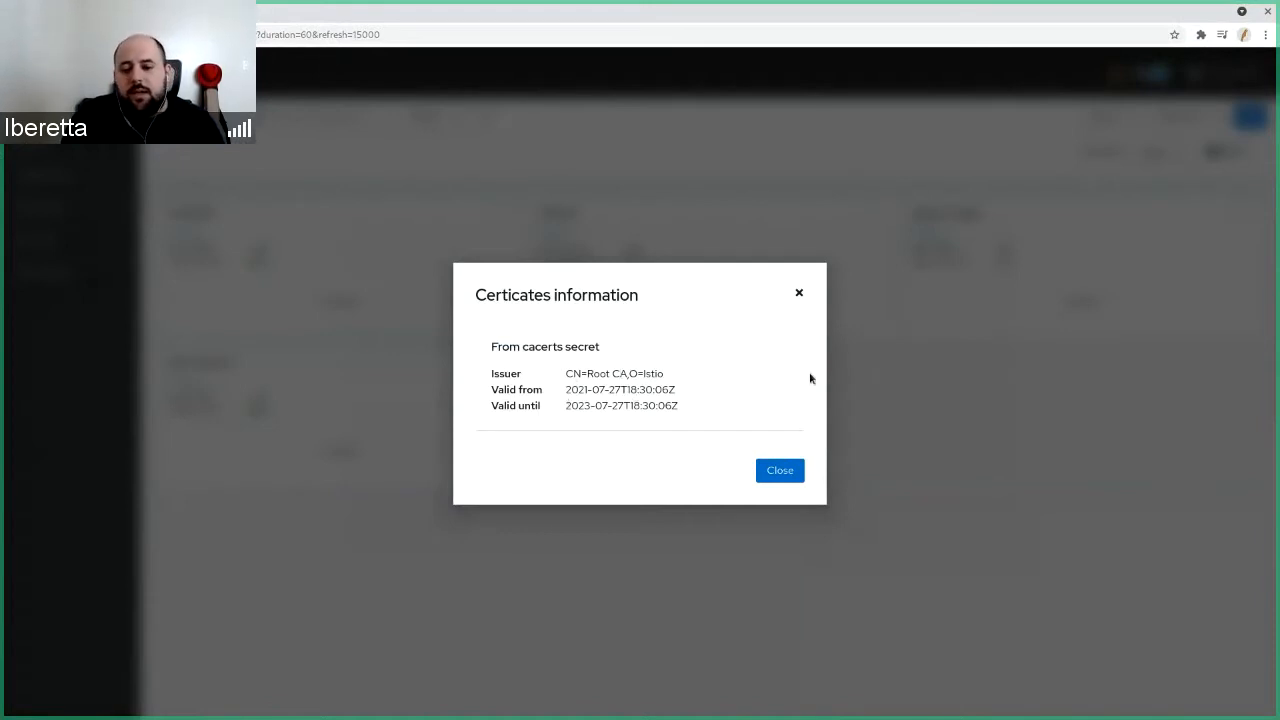
click(797, 297)
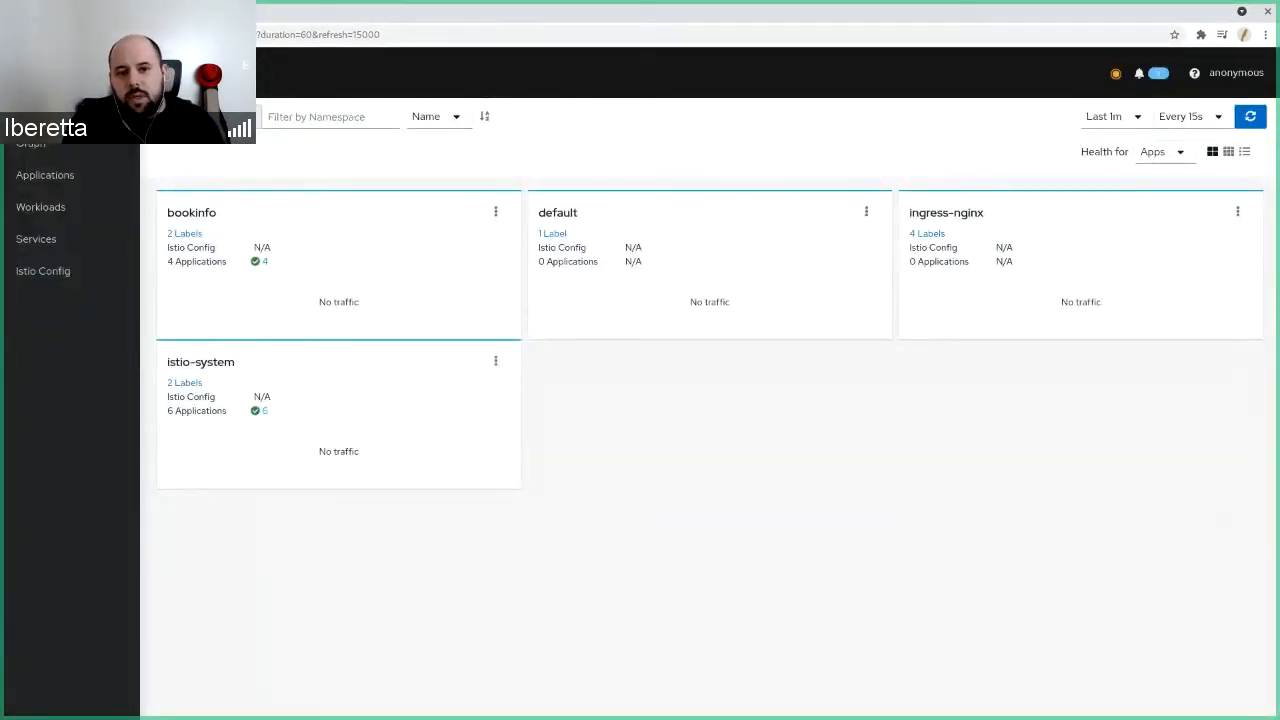
Switch to Visual Studio Code and review the DNS Certificates link and the Istio uninstall and install commands in demo.sh
key(super)
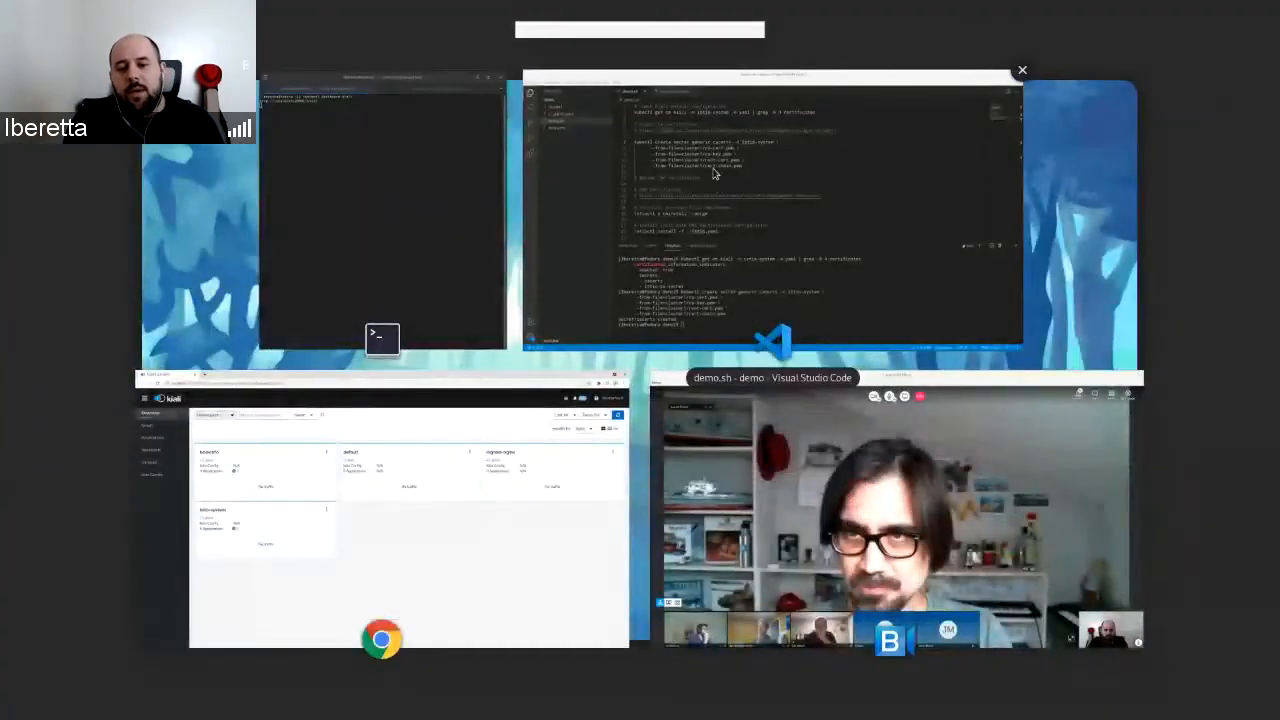
click(676, 296)
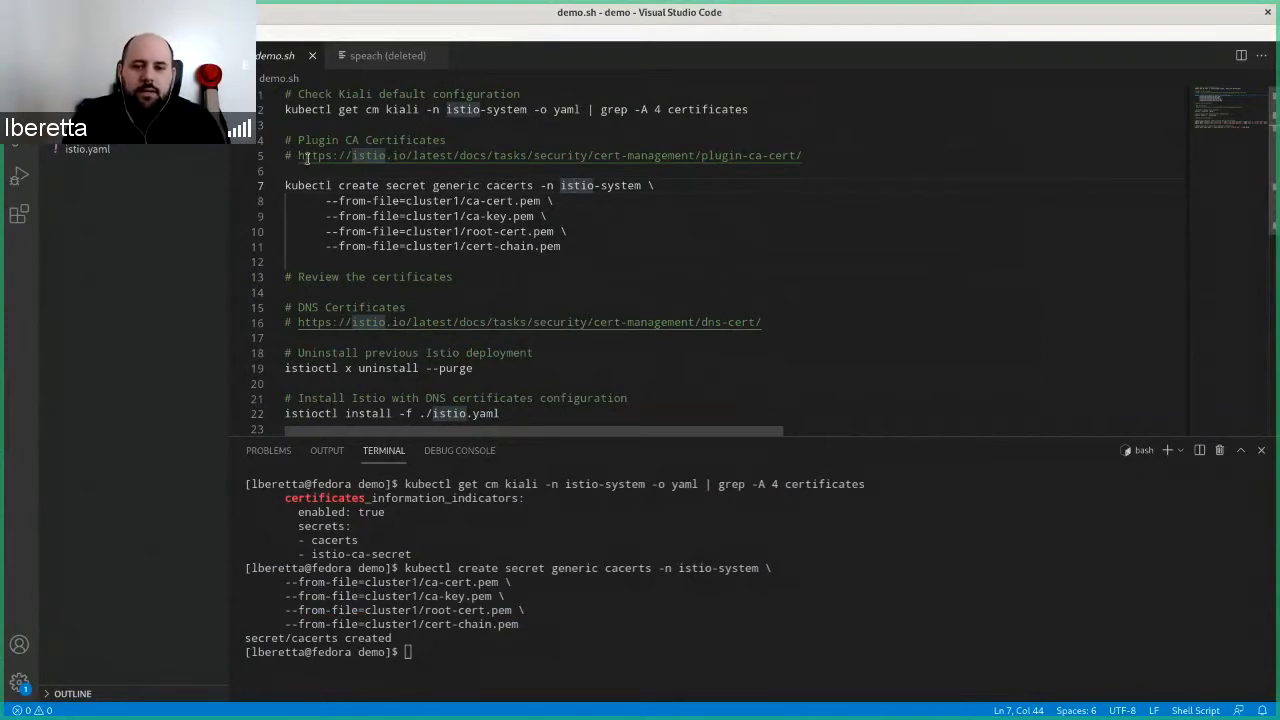
click(299, 322)
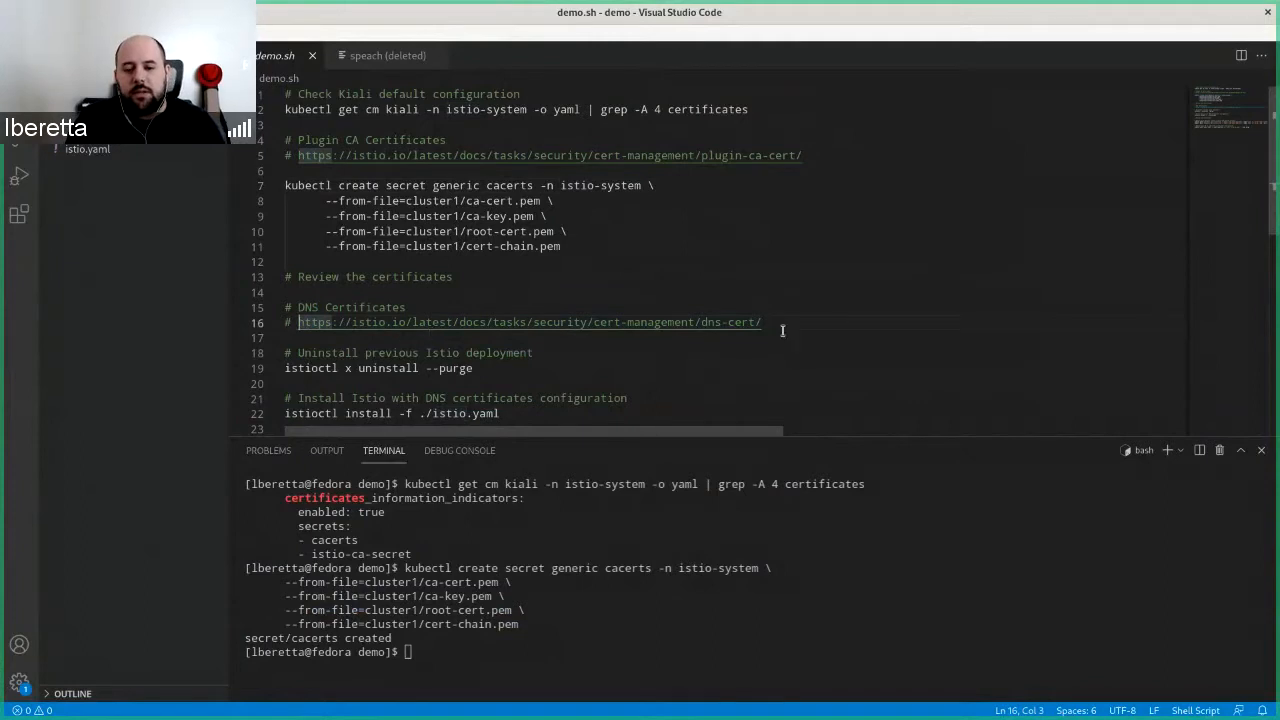
shift+click(774, 323)
click(392, 368)
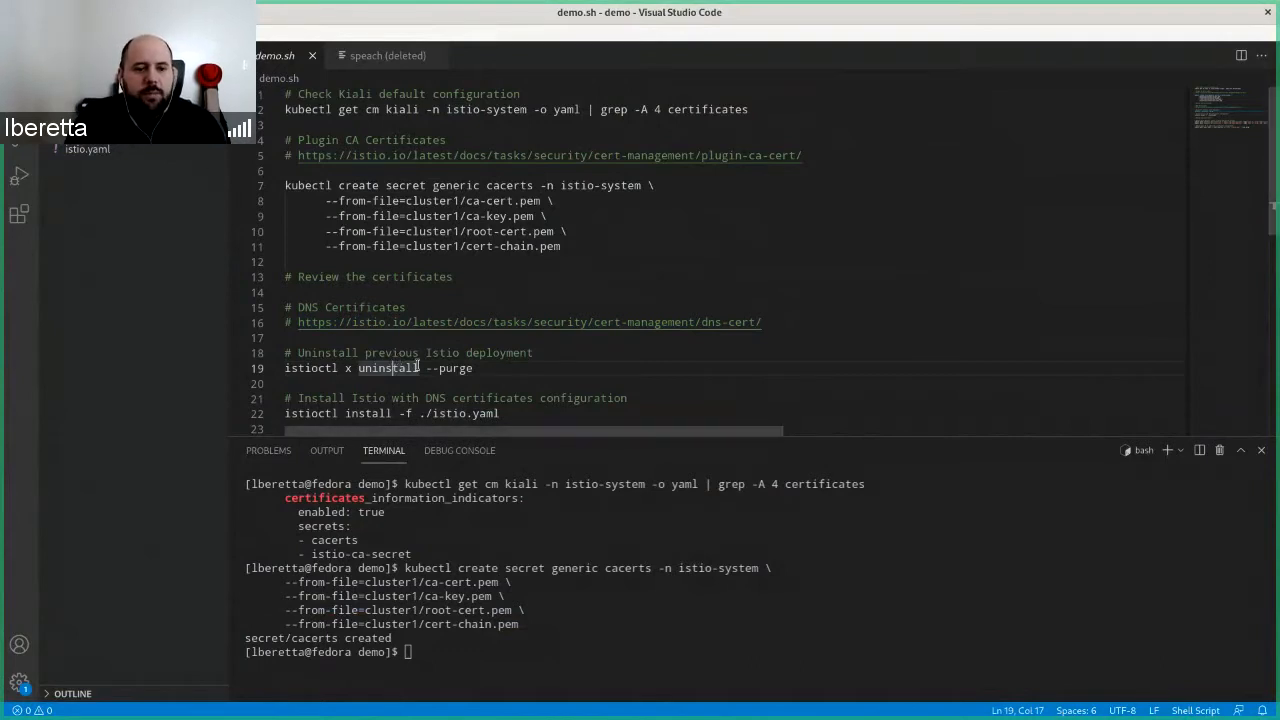
scroll(418, 367, down, 2)
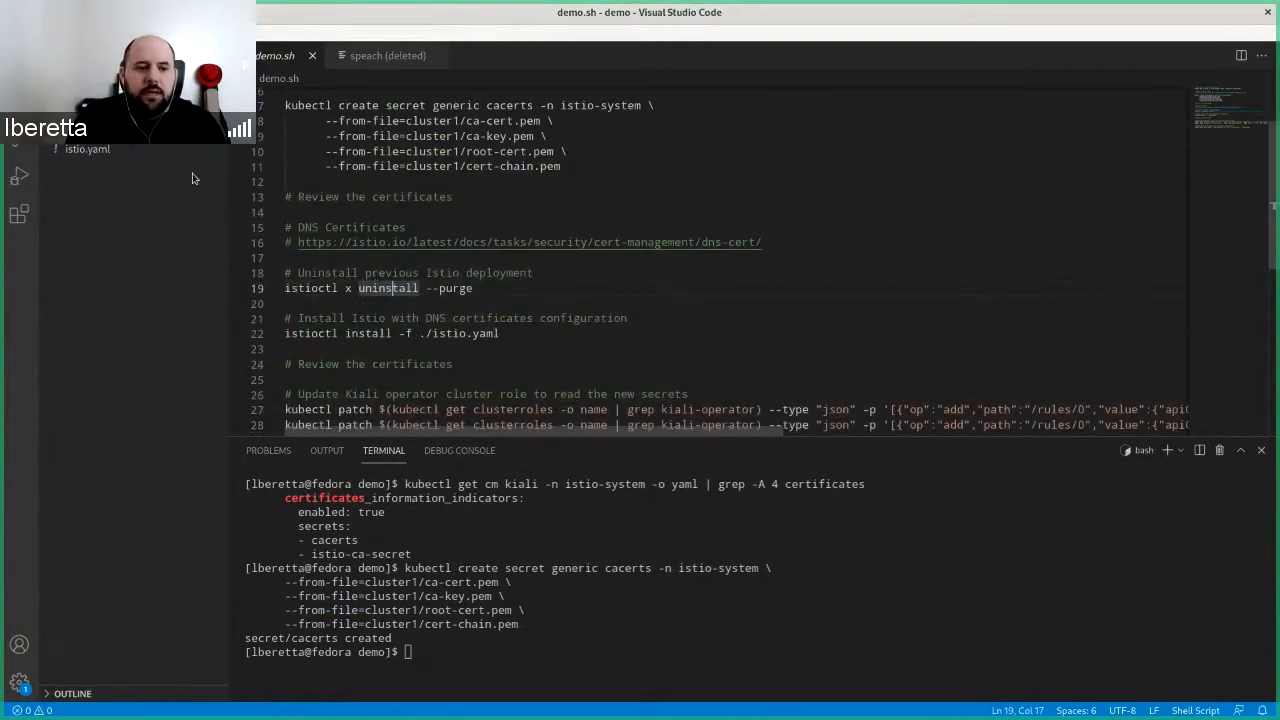
Open istio.yaml and examine the secretName and dnsNames entries of both example certificates under meshConfig
click(87, 148)
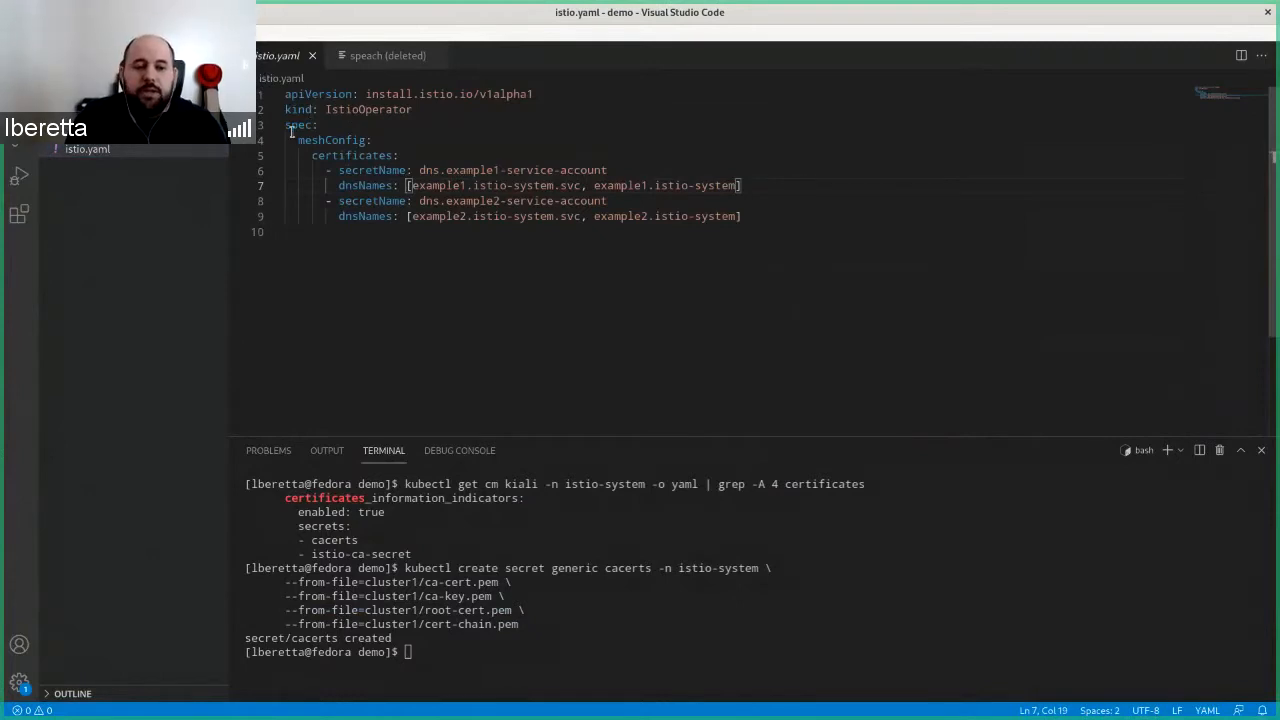
drag(346, 172, 608, 172)
click(608, 172)
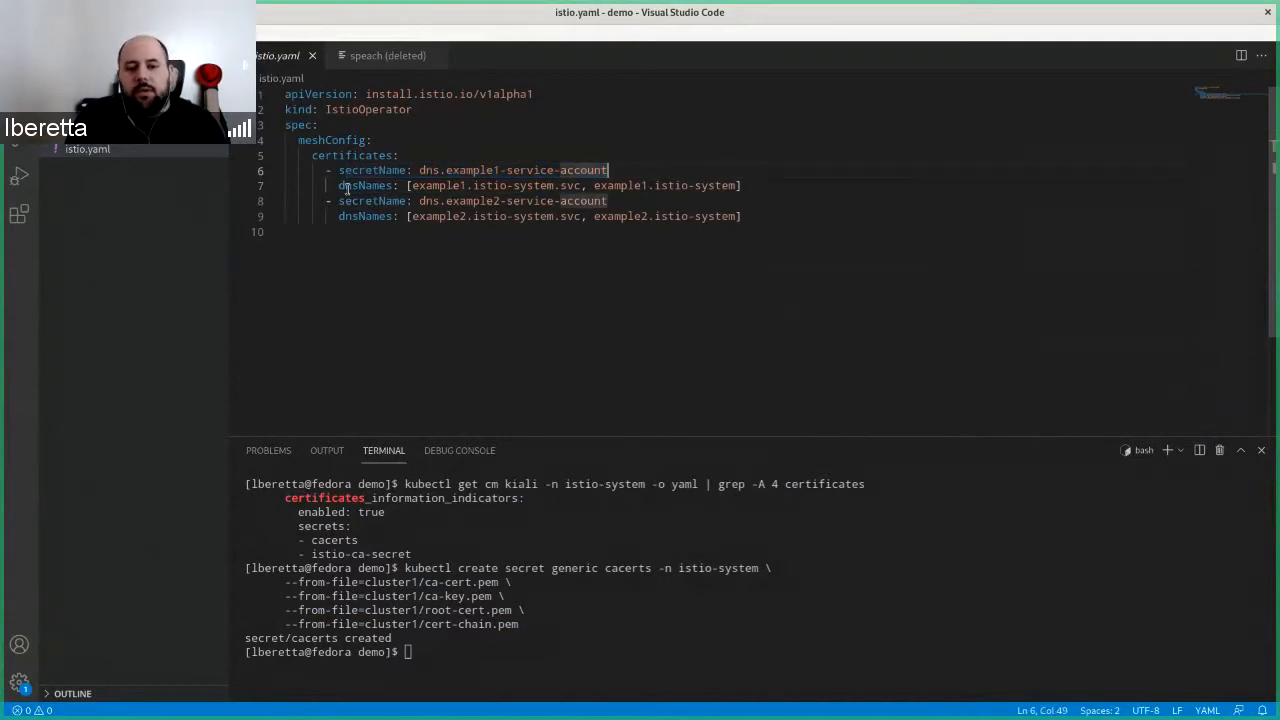
drag(334, 186, 768, 188)
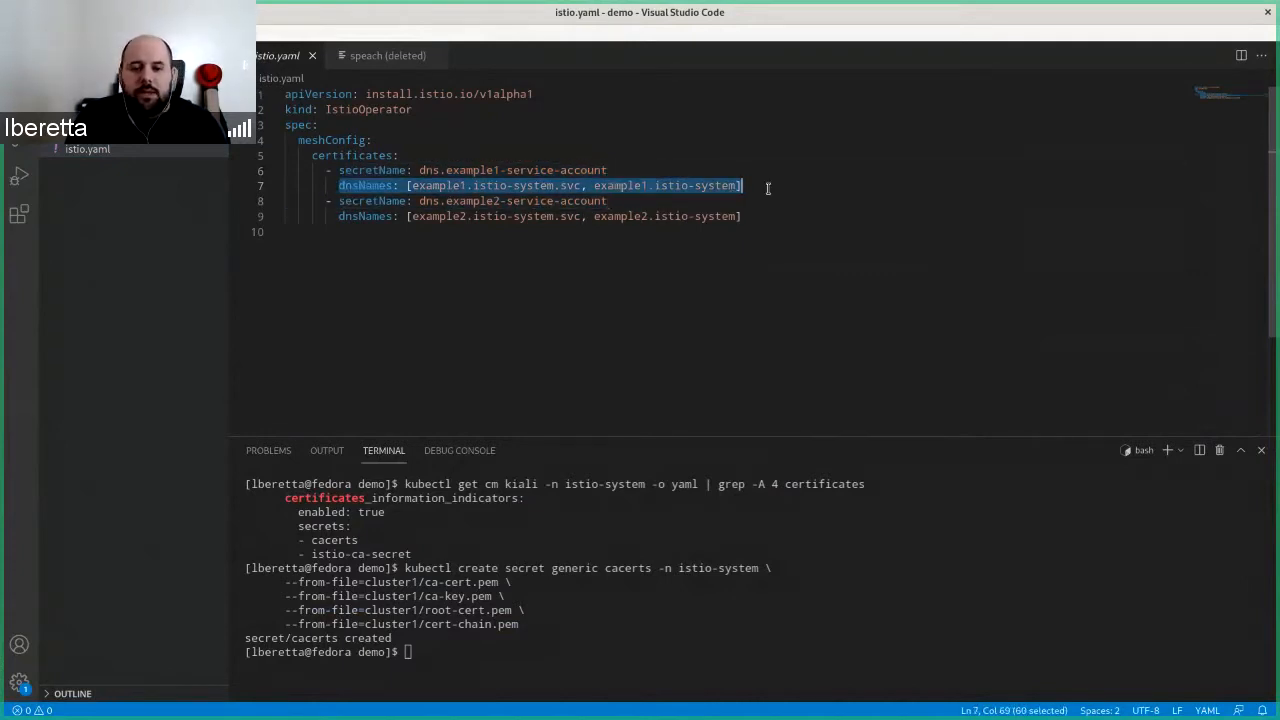
drag(345, 201, 768, 213)
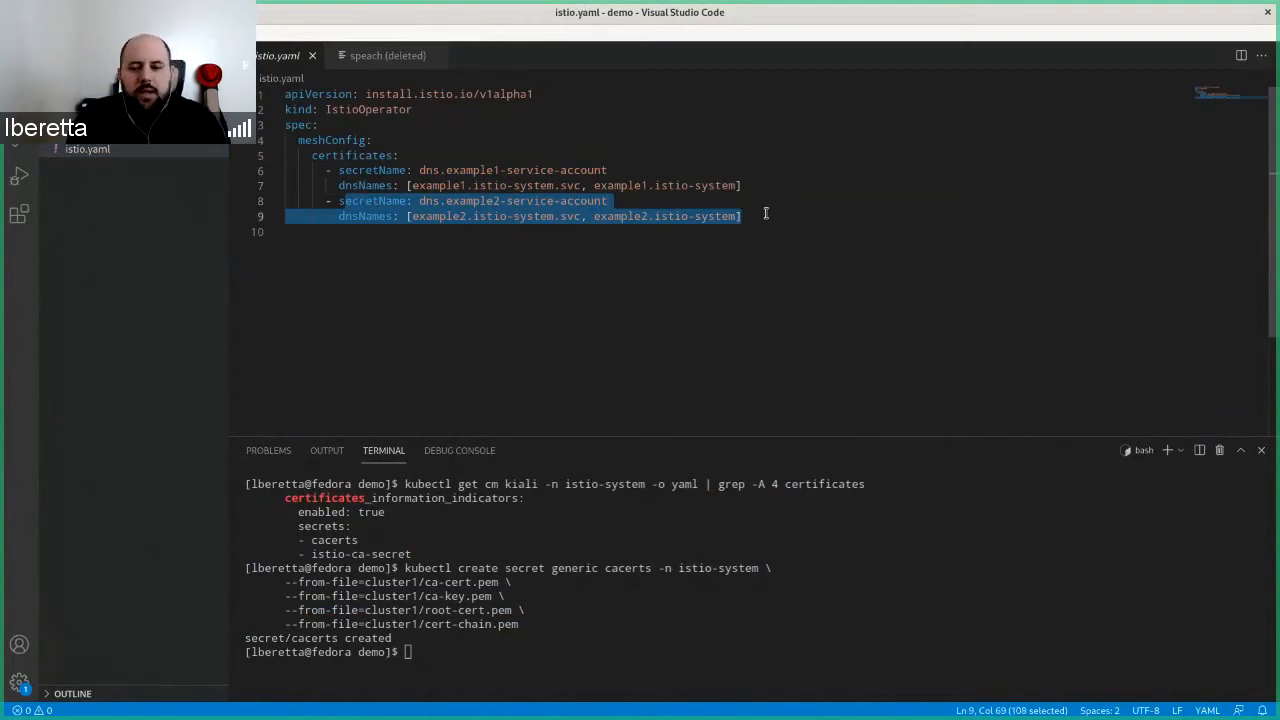
click(765, 213)
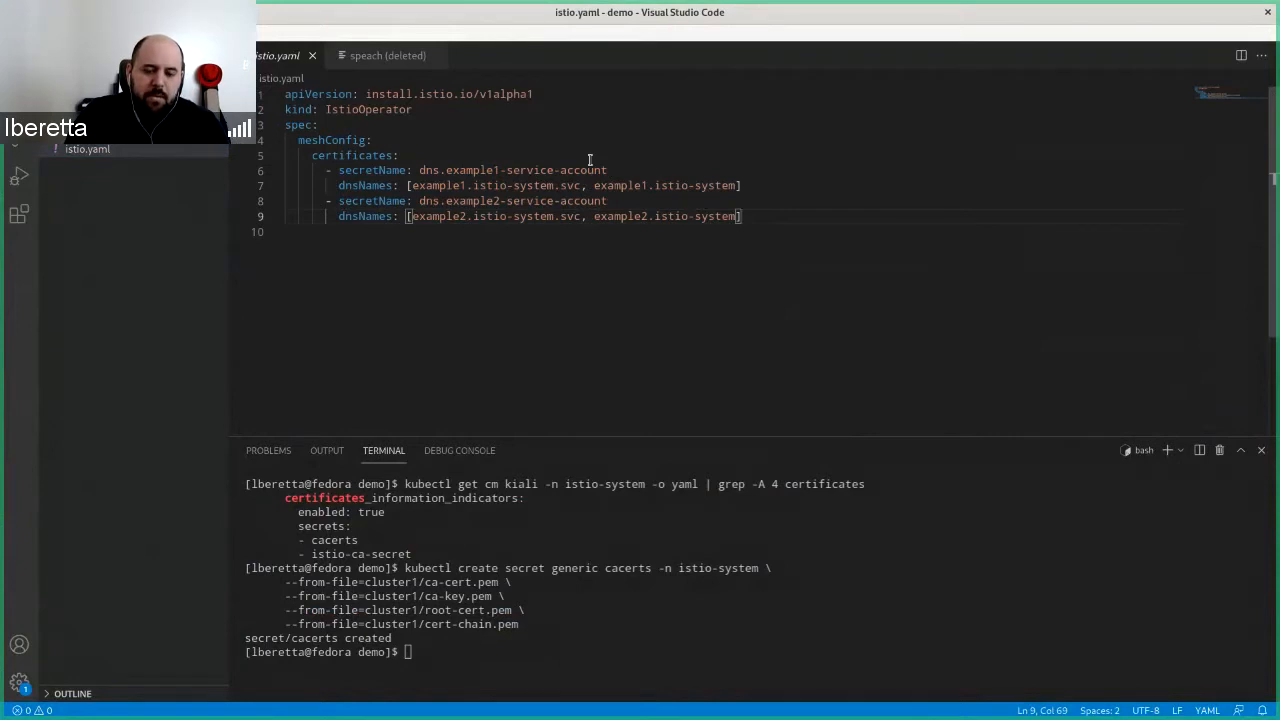
Clear the terminal with the clear command
click(713, 563)
text(clear)
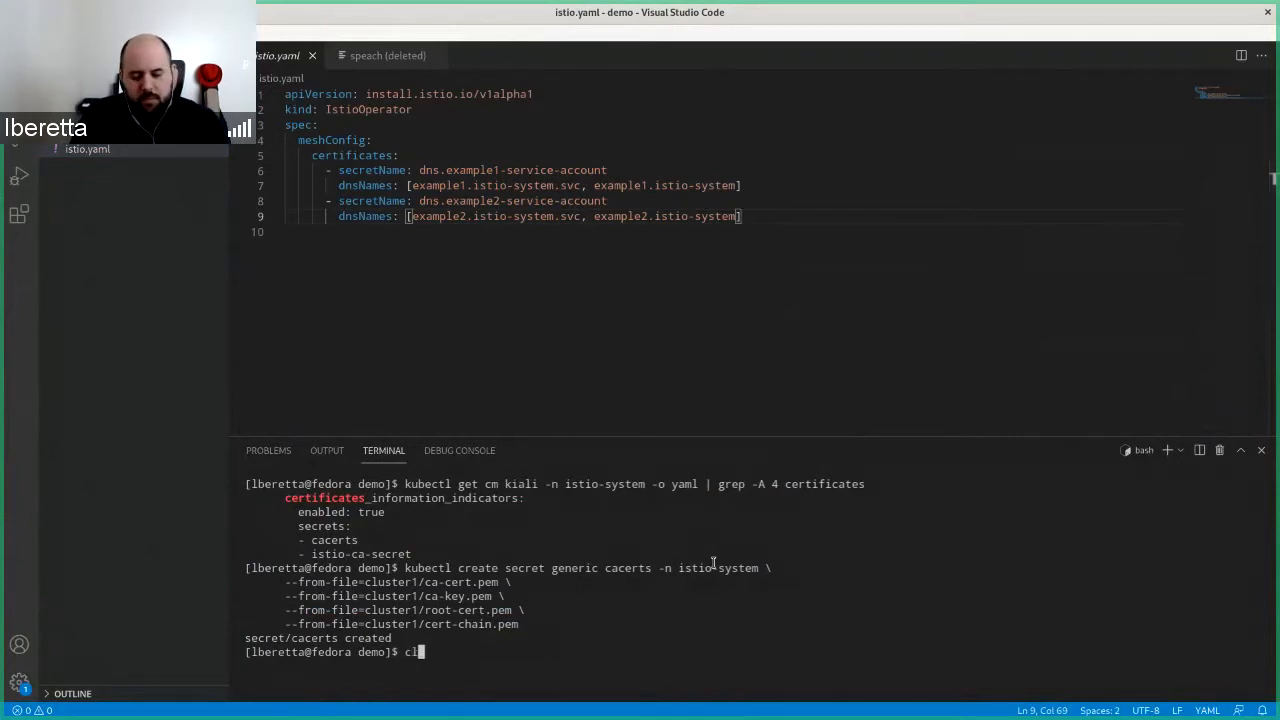
key(Return)
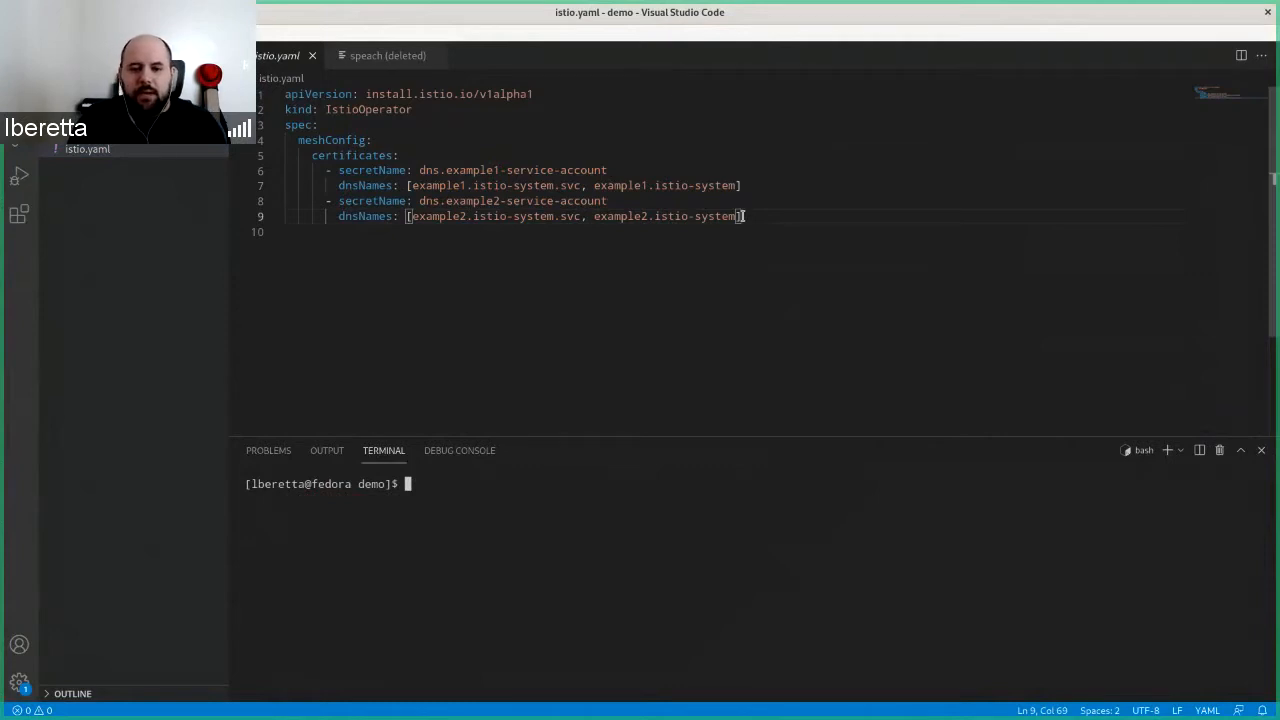
Reopen demo.sh and run its Kiali configuration check, kubectl get cm kiali -n istio-system -o yaml | grep -A 4 certificates
click(87, 147)
click(87, 134)
click(110, 148)
click(112, 134)
scroll(453, 176, up, 3)
triple_click(513, 113)
middle_click(576, 548)
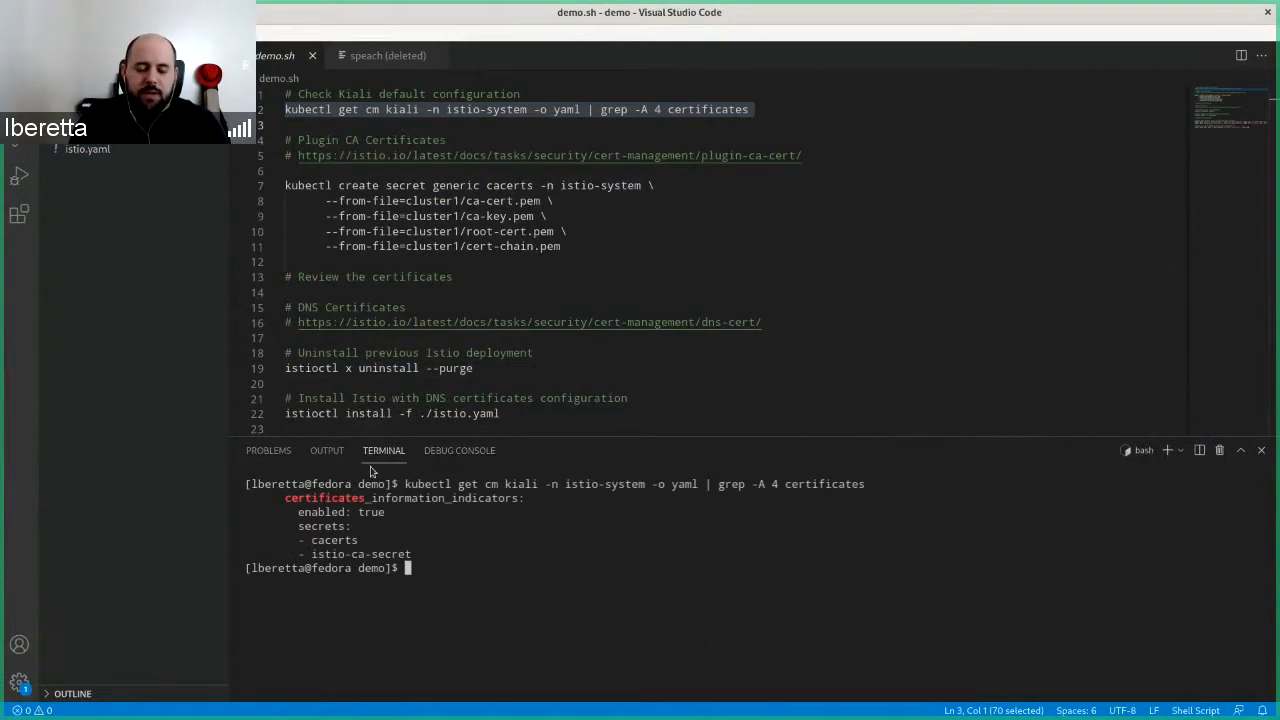
Examine the certificates_information_indicators output in the terminal, including the enabled setting and the list of secrets
drag(485, 484, 540, 487)
click(539, 488)
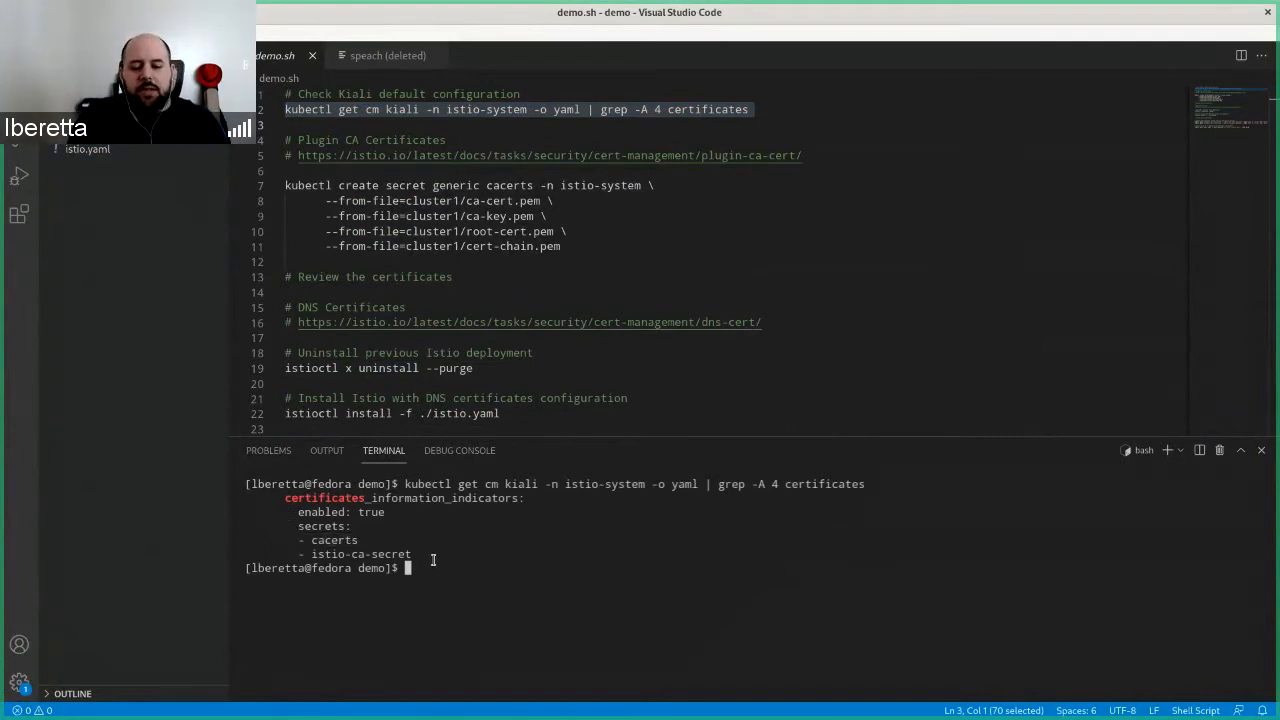
drag(434, 560, 287, 541)
click(323, 527)
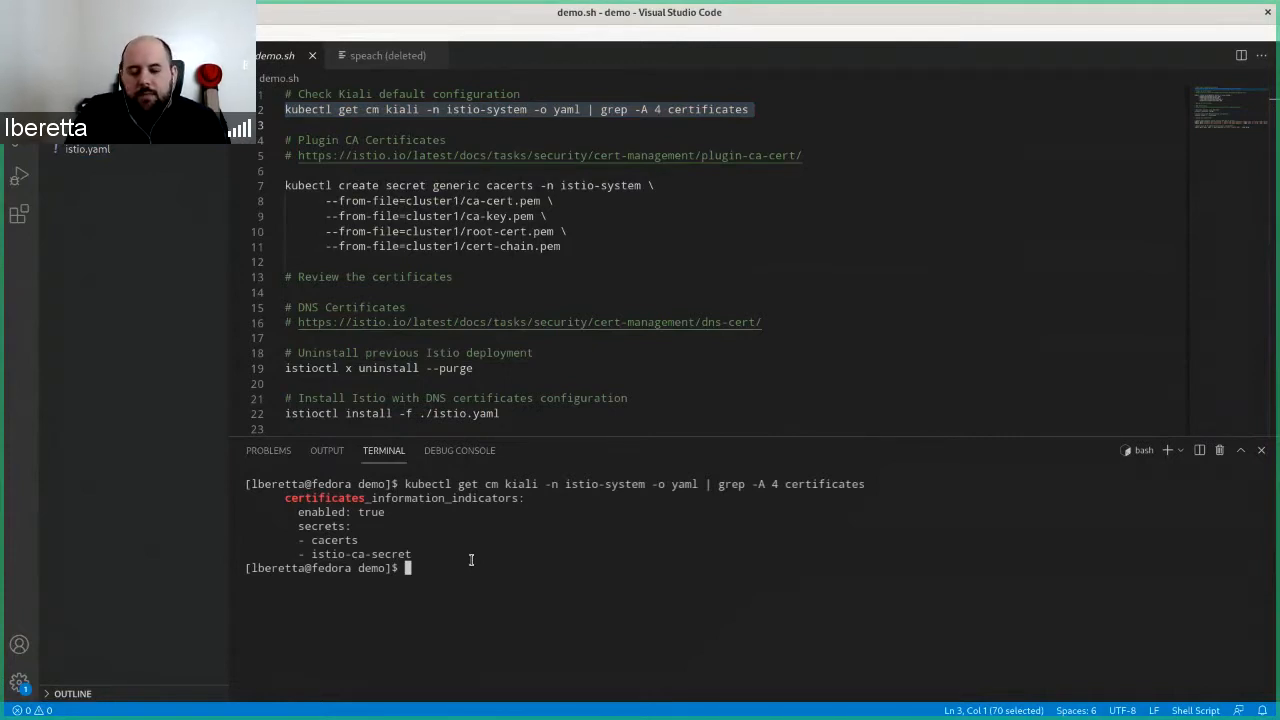
double_click(372, 512)
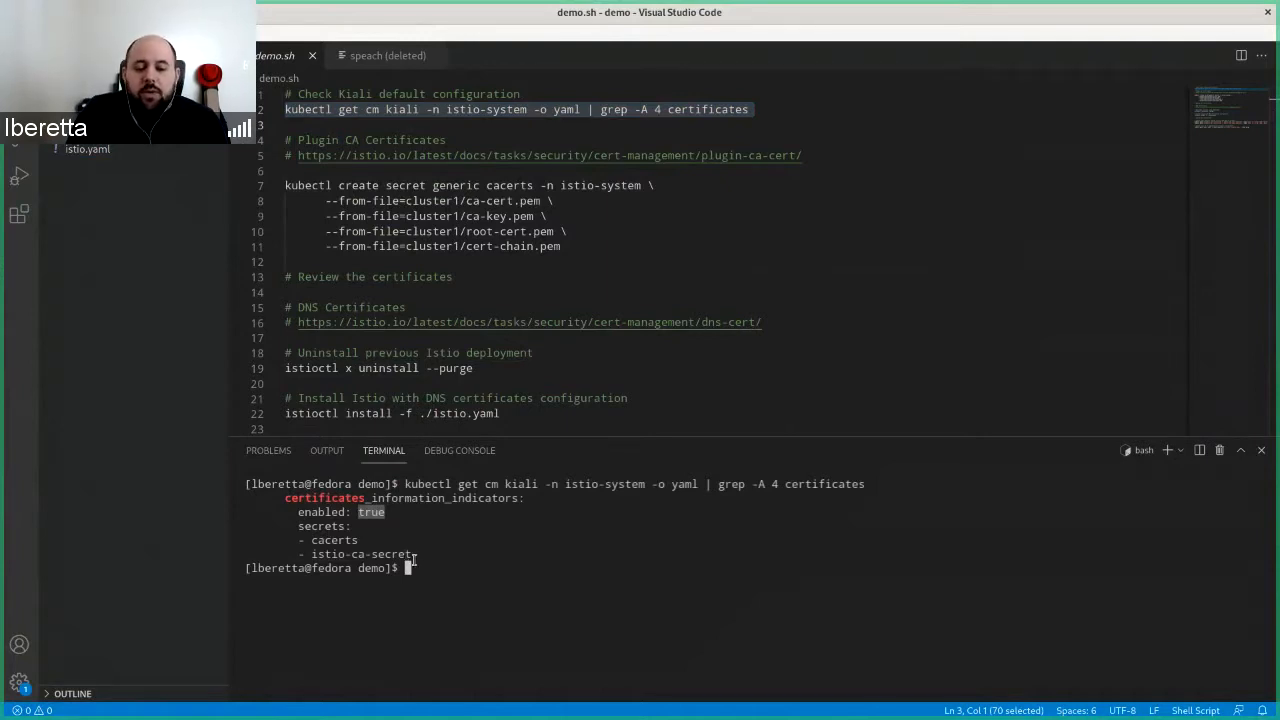
drag(411, 555, 241, 530)
click(384, 529)
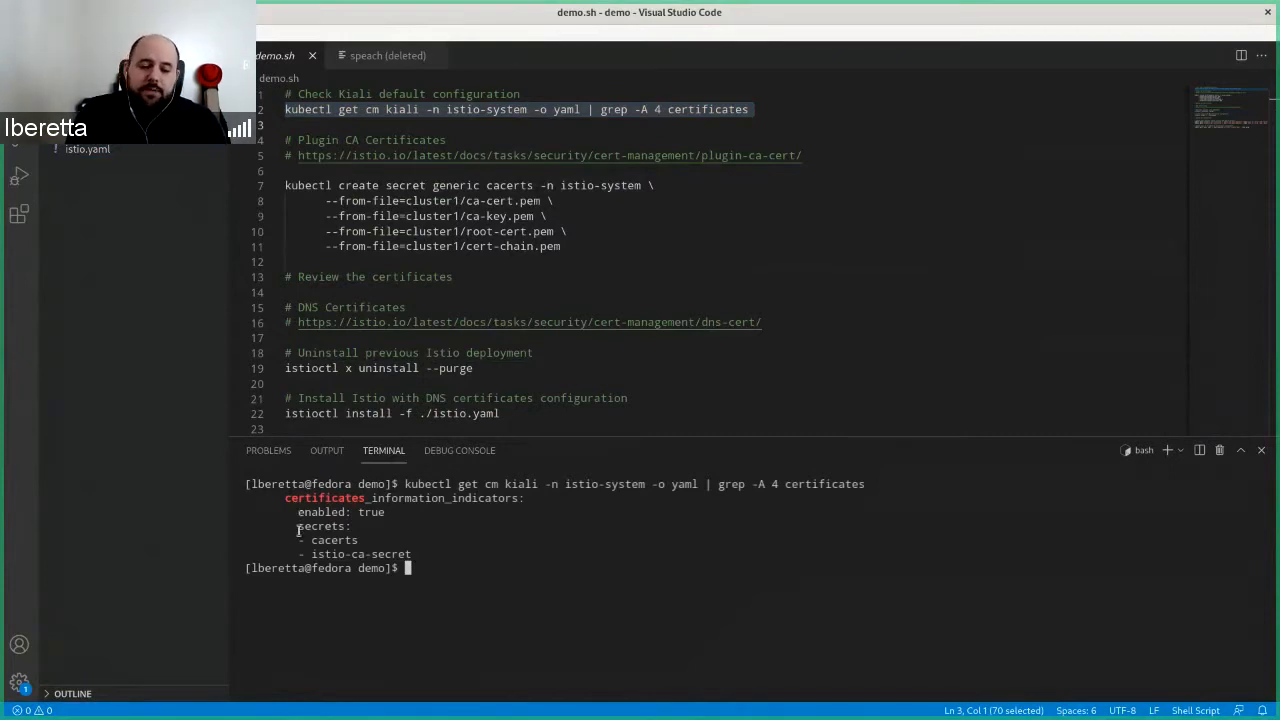
drag(298, 531, 413, 556)
click(417, 555)
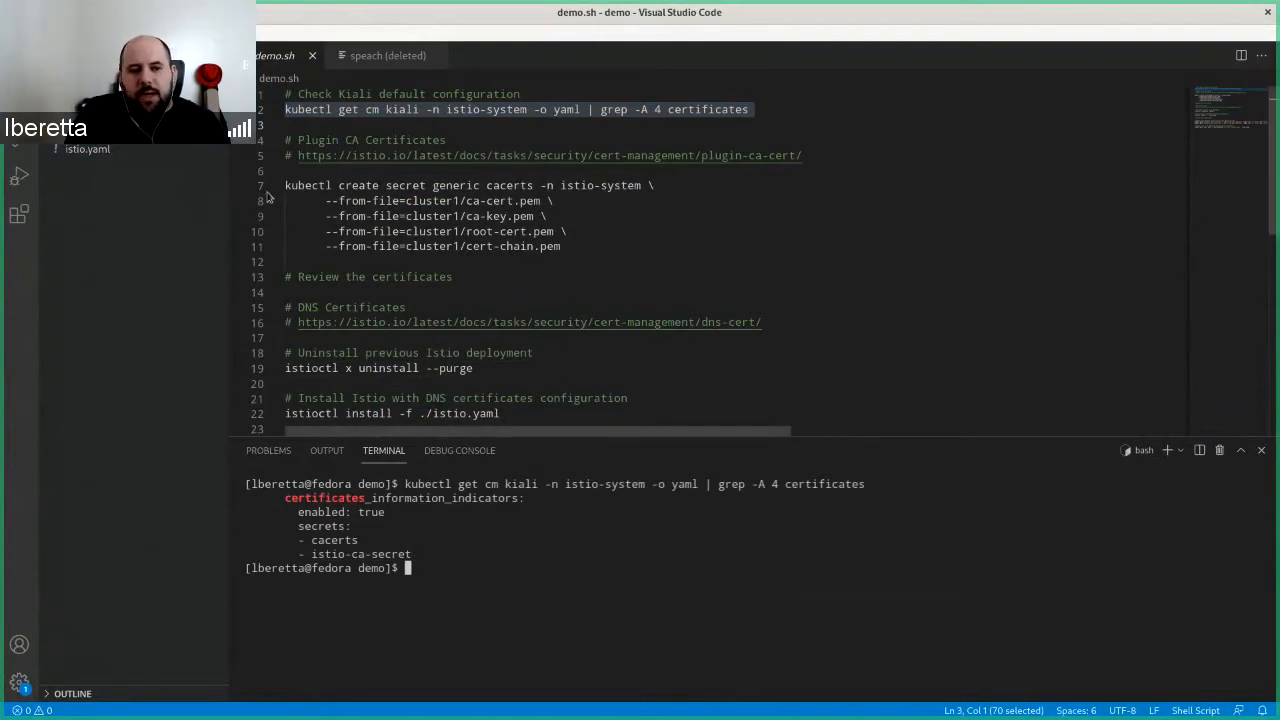
Open cr_patch.yaml and examine its two DNS service-account secrets, comparing them with the certificates in istio.yaml
click(90, 120)
drag(339, 168, 528, 183)
click(531, 186)
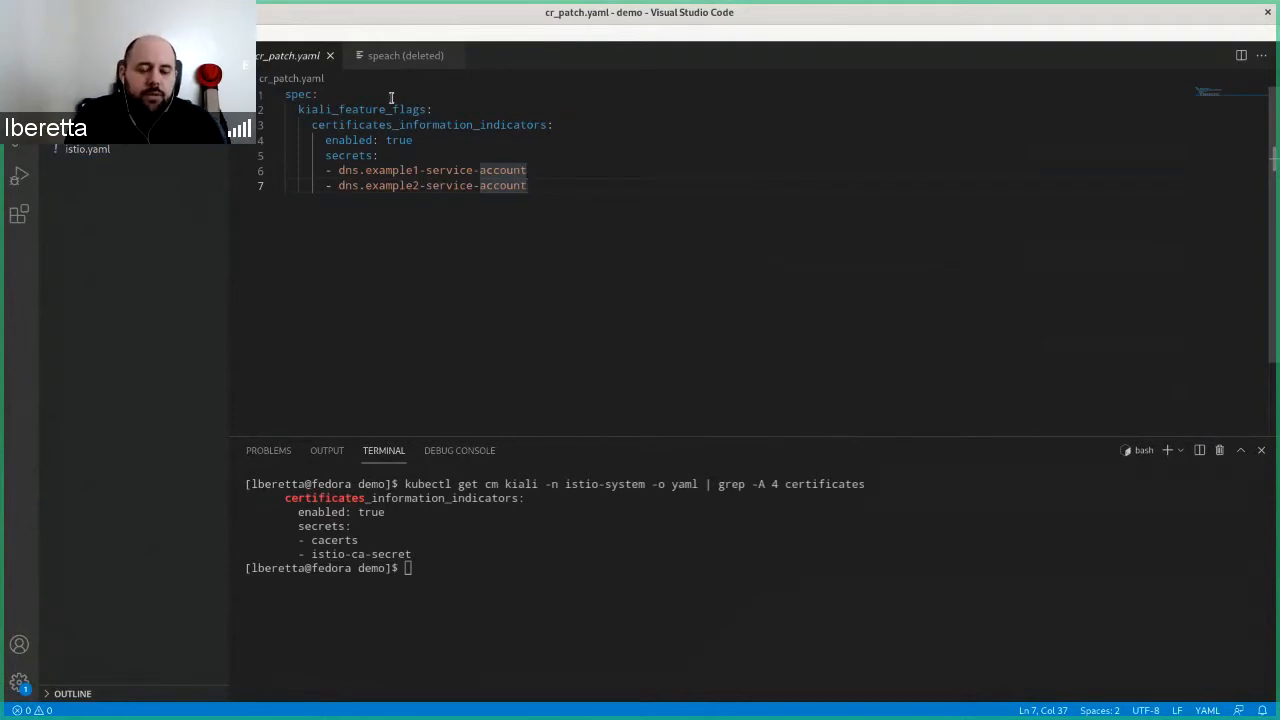
click(138, 149)
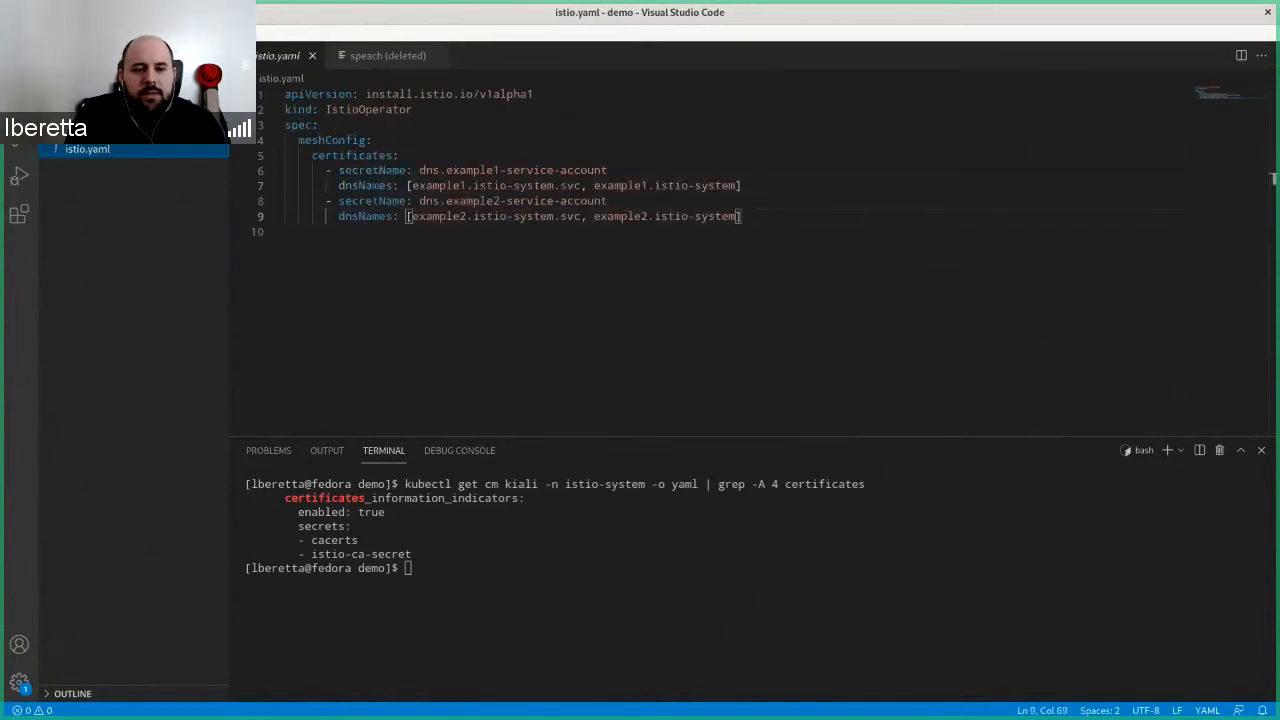
Return to demo.sh and uninstall the previous Istio deployment with istioctl x uninstall --purge, agreeing to proceed
key(ctrl+Tab)
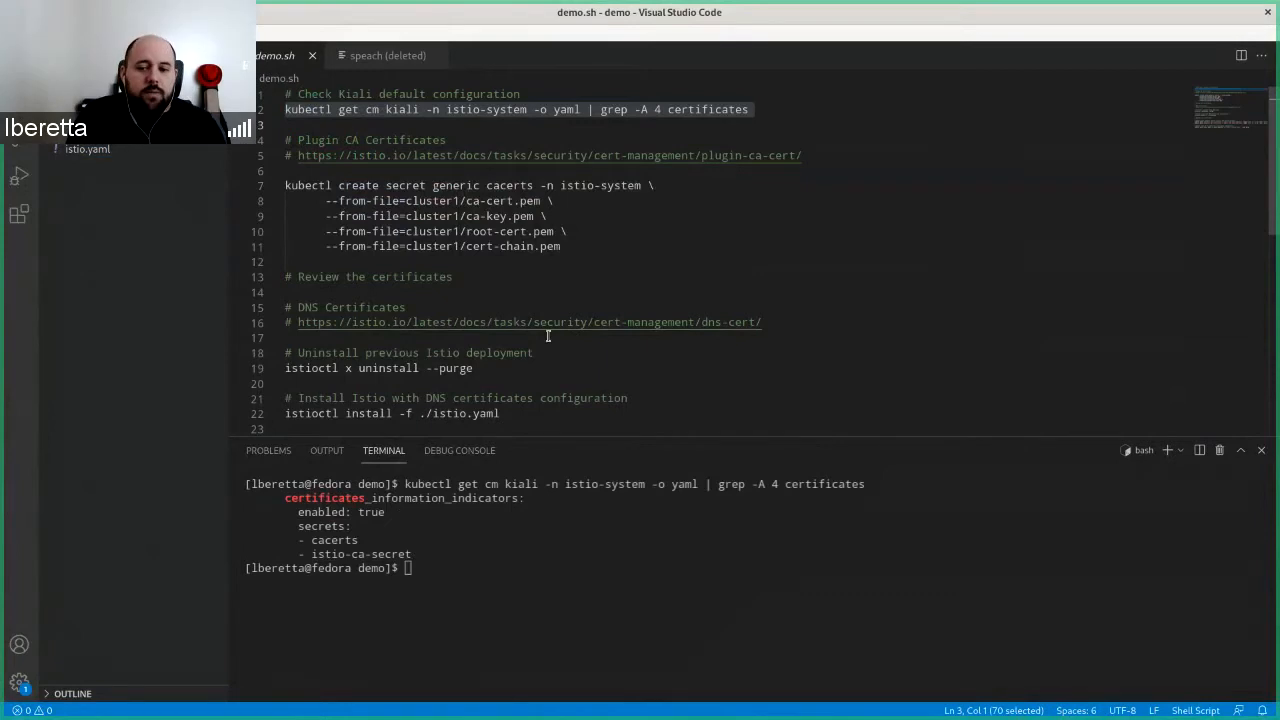
scroll(546, 334, down, 5)
scroll(477, 291, up, 2)
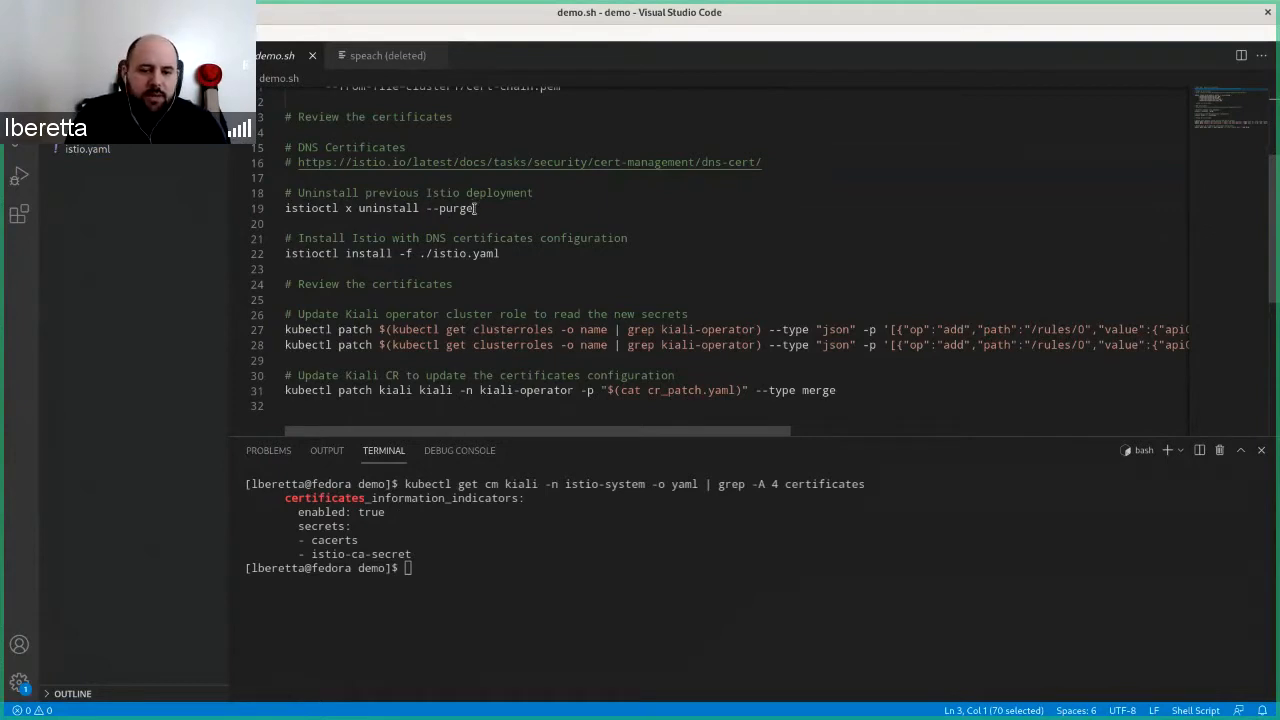
drag(478, 213, 284, 208)
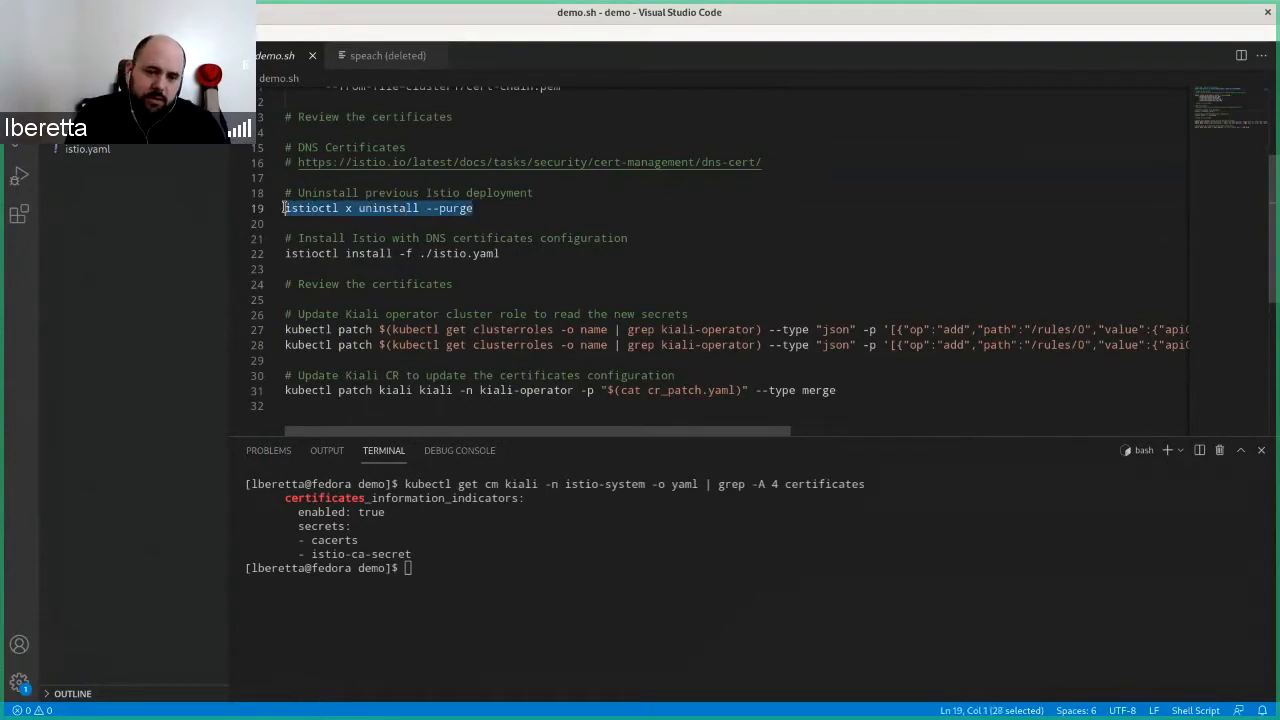
middle_click(614, 591)
key(Return)
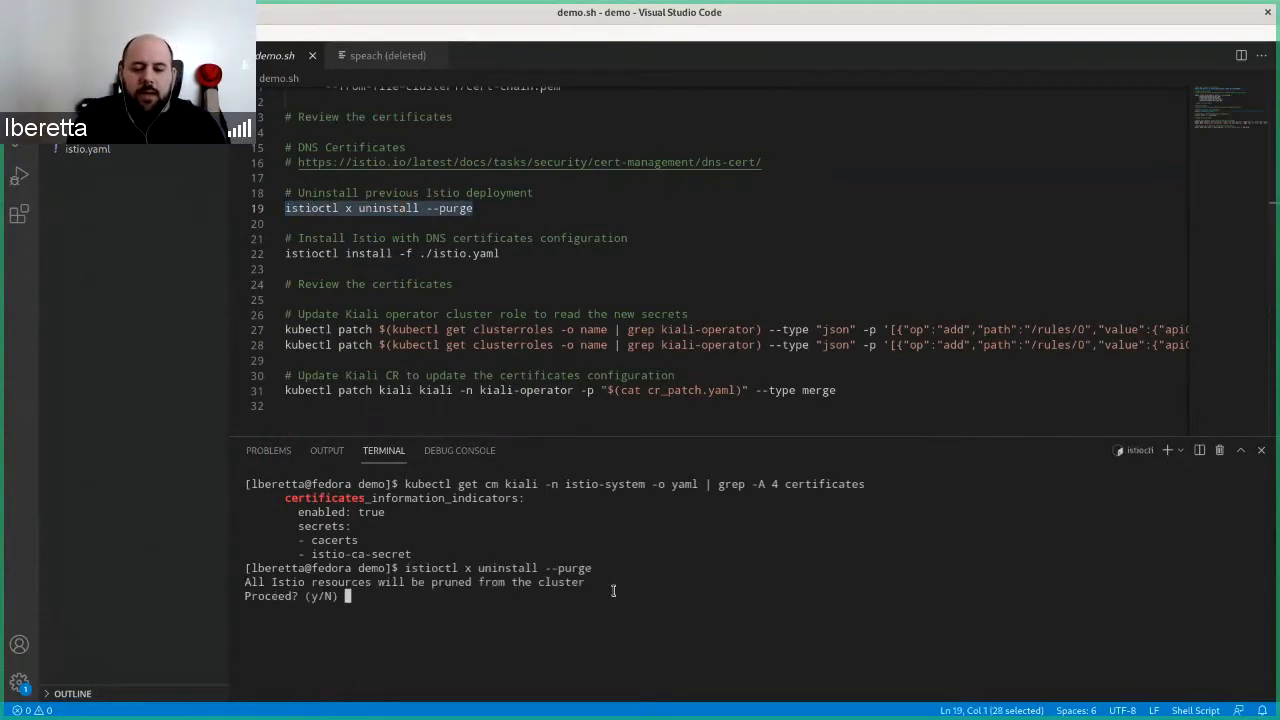
text(y)
key(Return)
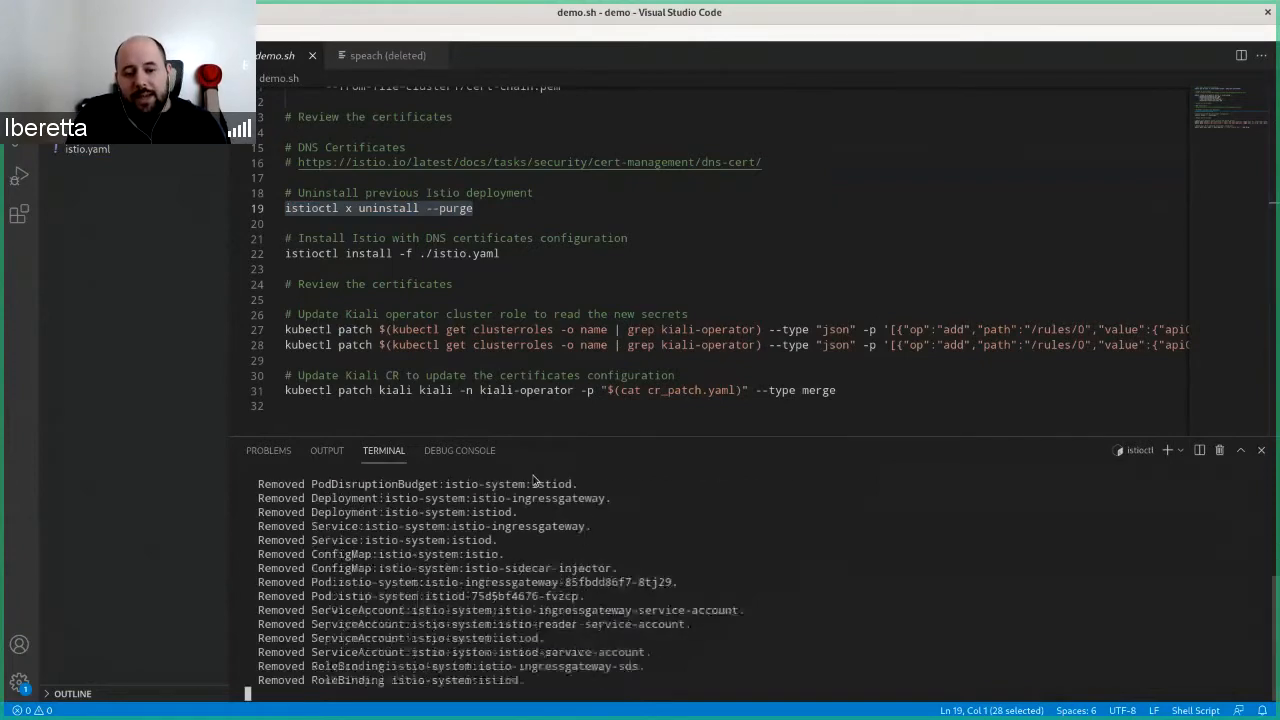
Check the contents of istio.yaml, the file referenced by the install command in demo.sh, and return to the script
click(422, 253)
drag(422, 253, 509, 253)
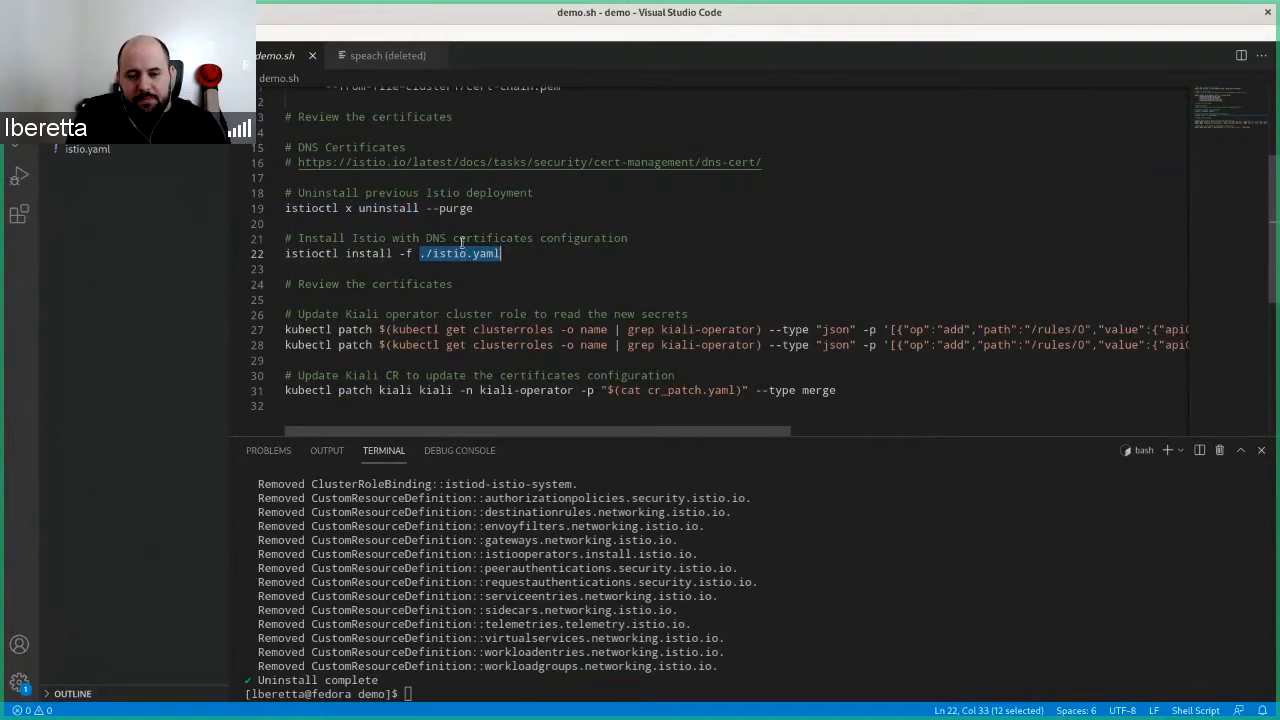
click(87, 148)
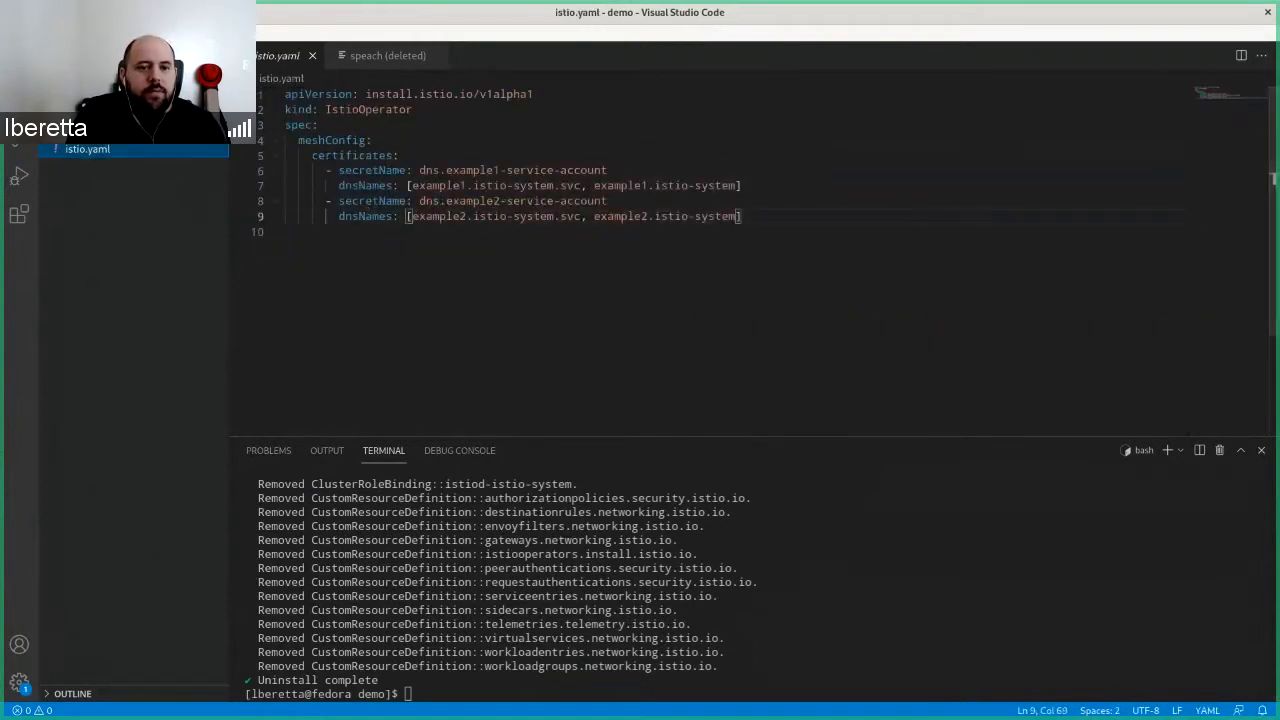
click(200, 131)
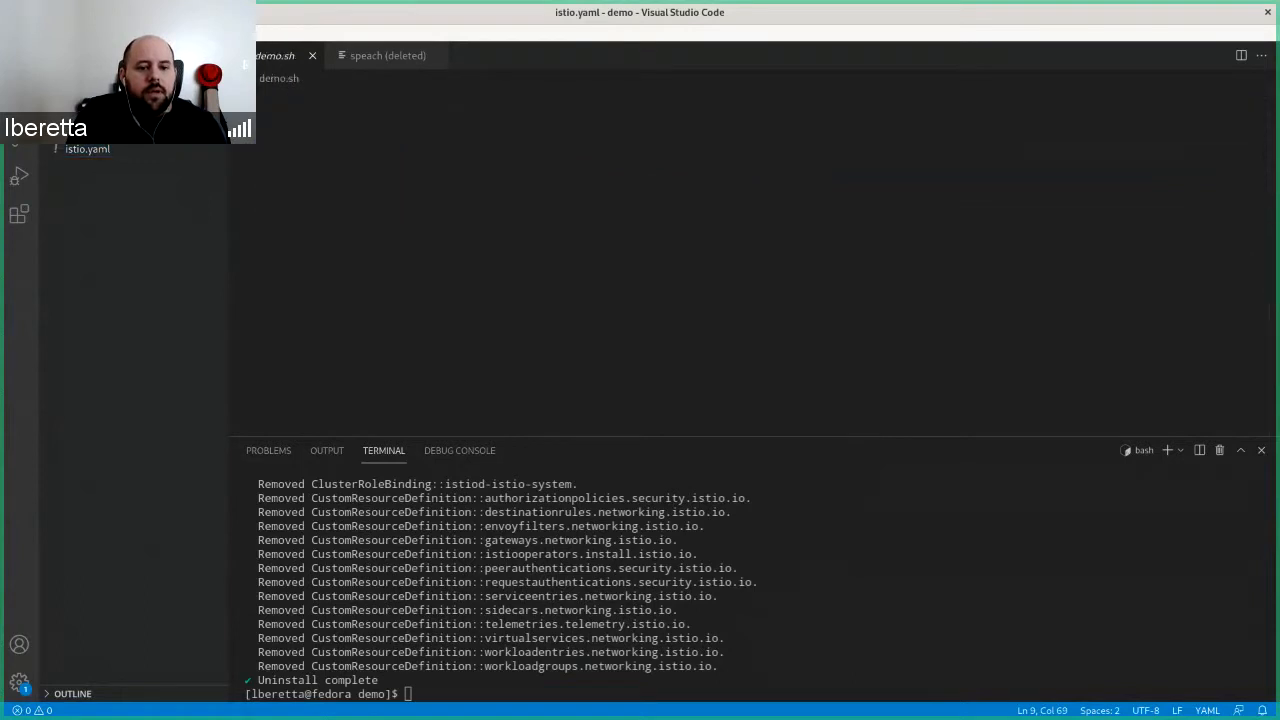
Install Istio with the DNS certificates configuration using istioctl install -f ./istio.yaml, agreeing to proceed
triple_click(465, 252)
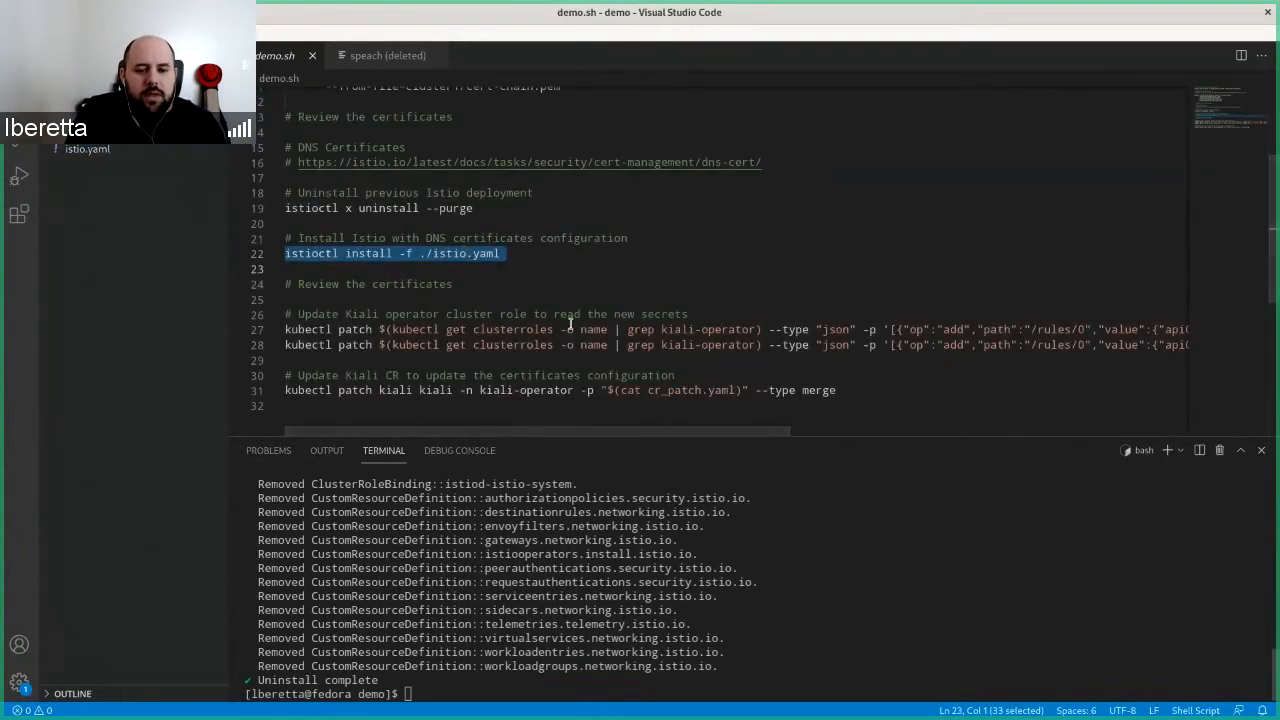
middle_click(540, 576)
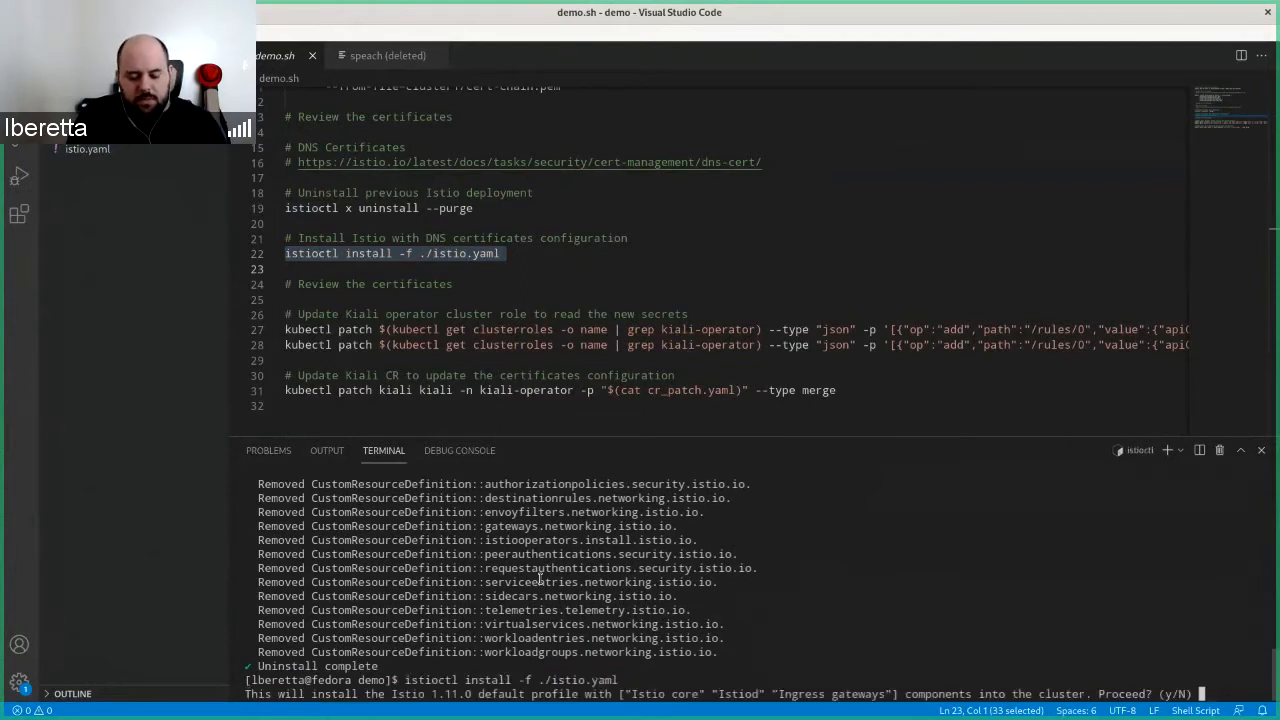
text(y)
key(Return)
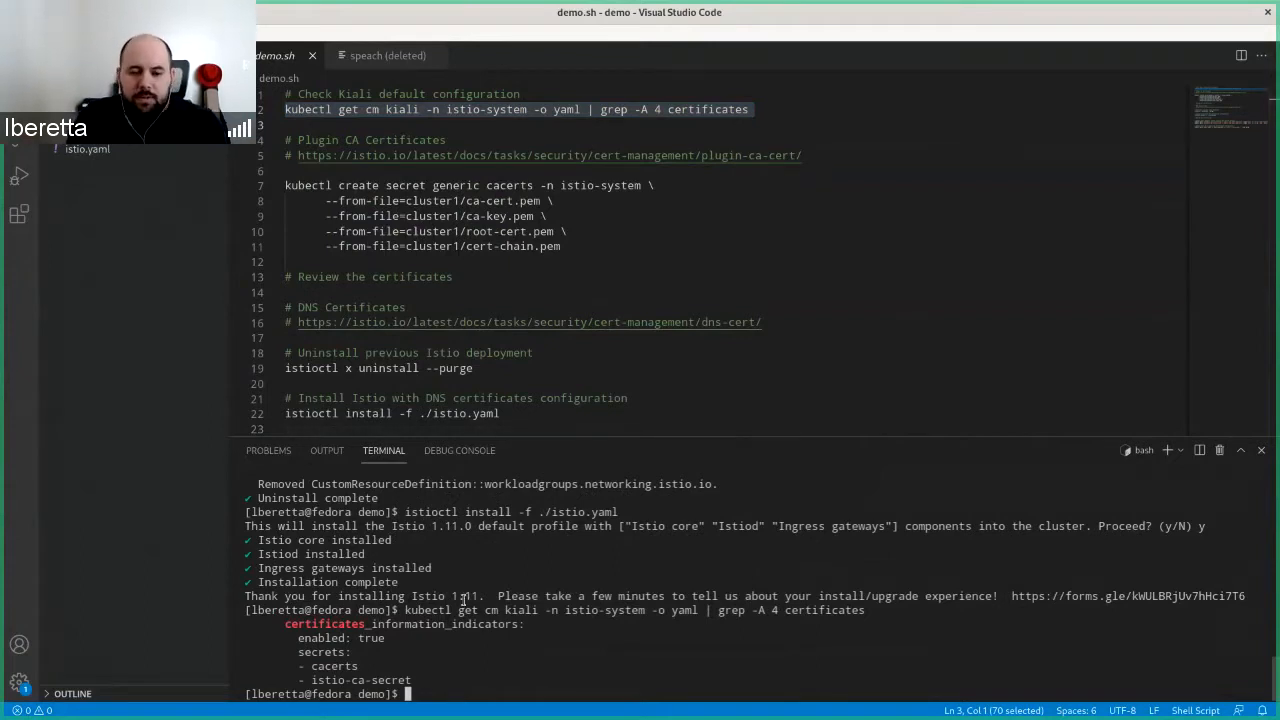
Switch to the Kiali console in Chrome and check the certificates information for the two DNS service-account secrets
scroll(458, 380, down, 3)
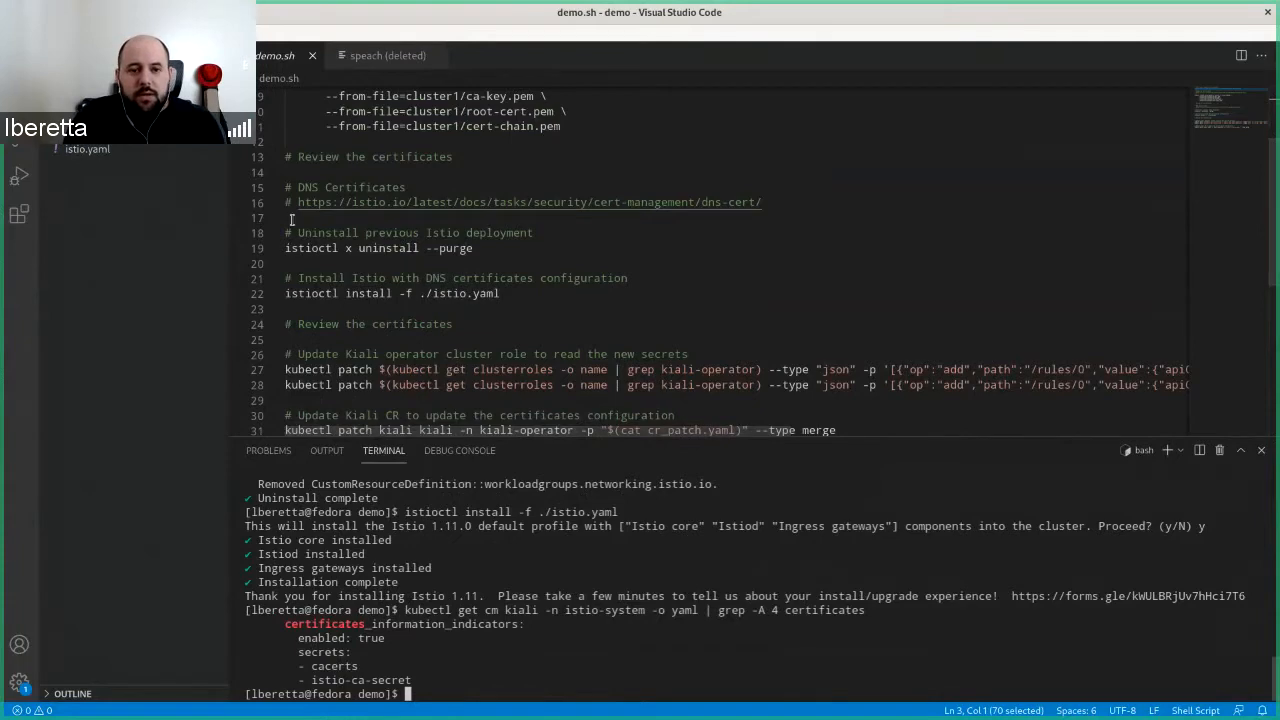
key(super)
click(513, 398)
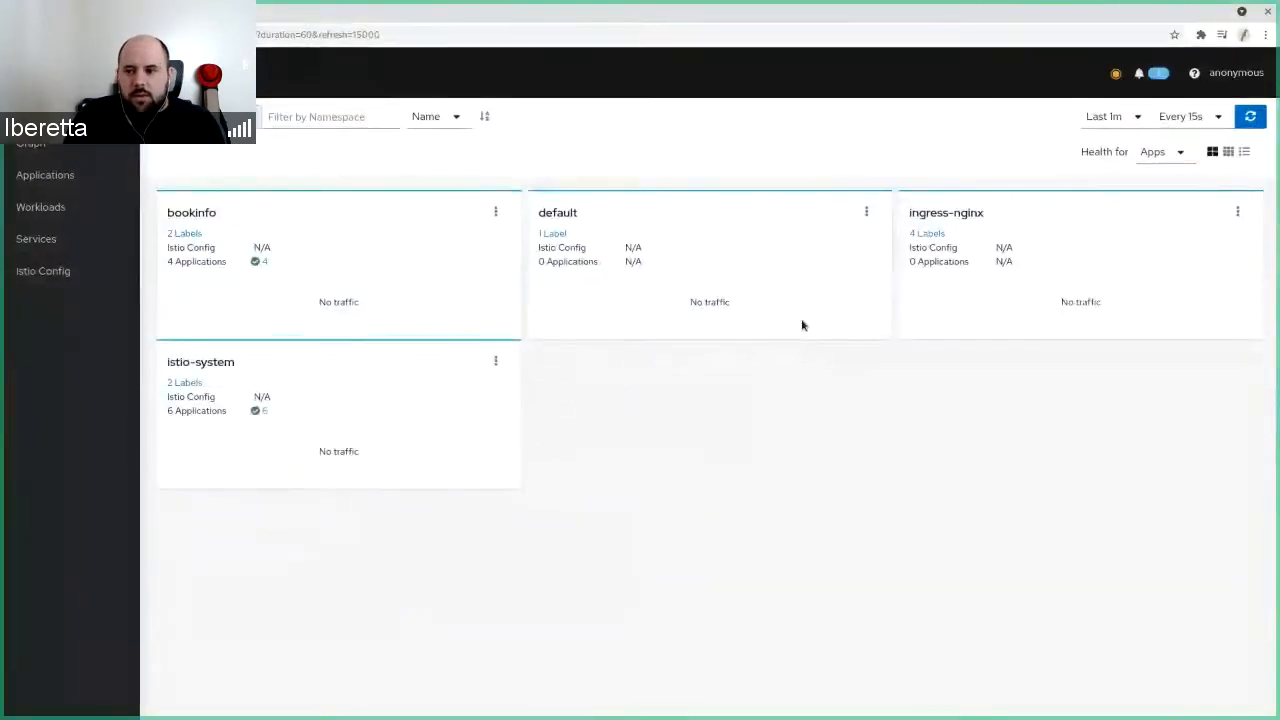
click(1193, 74)
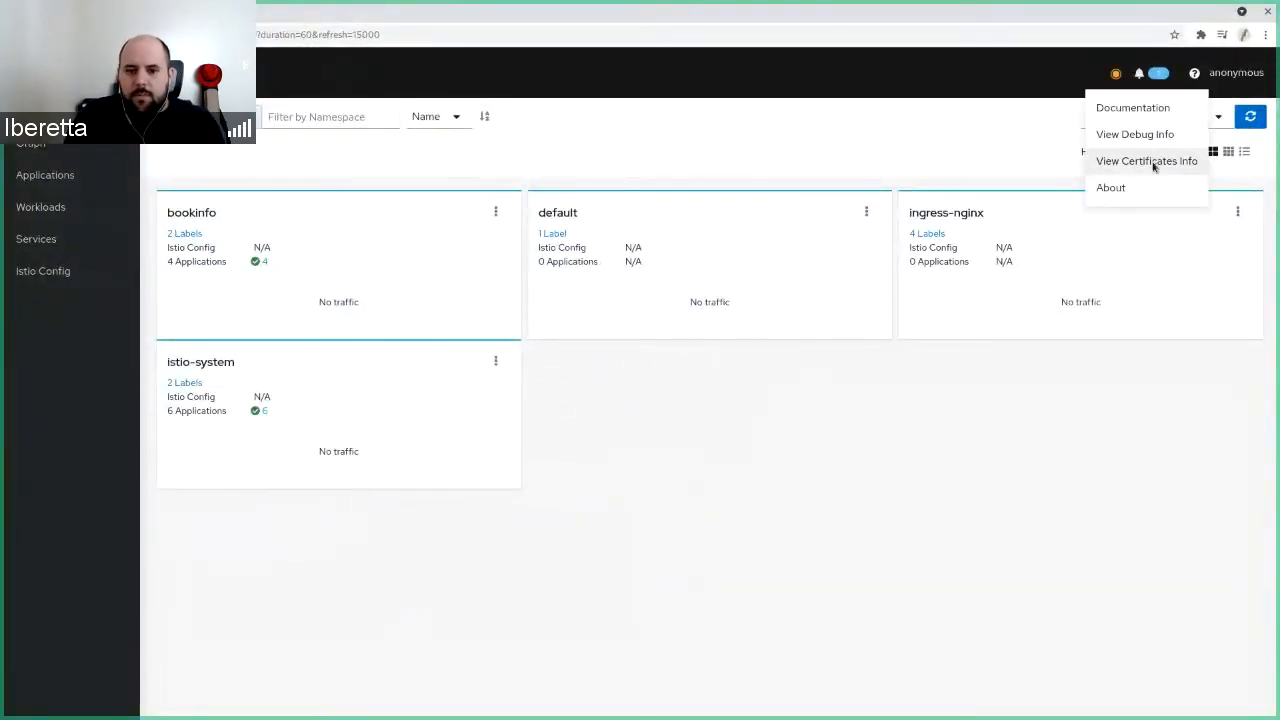
click(1152, 161)
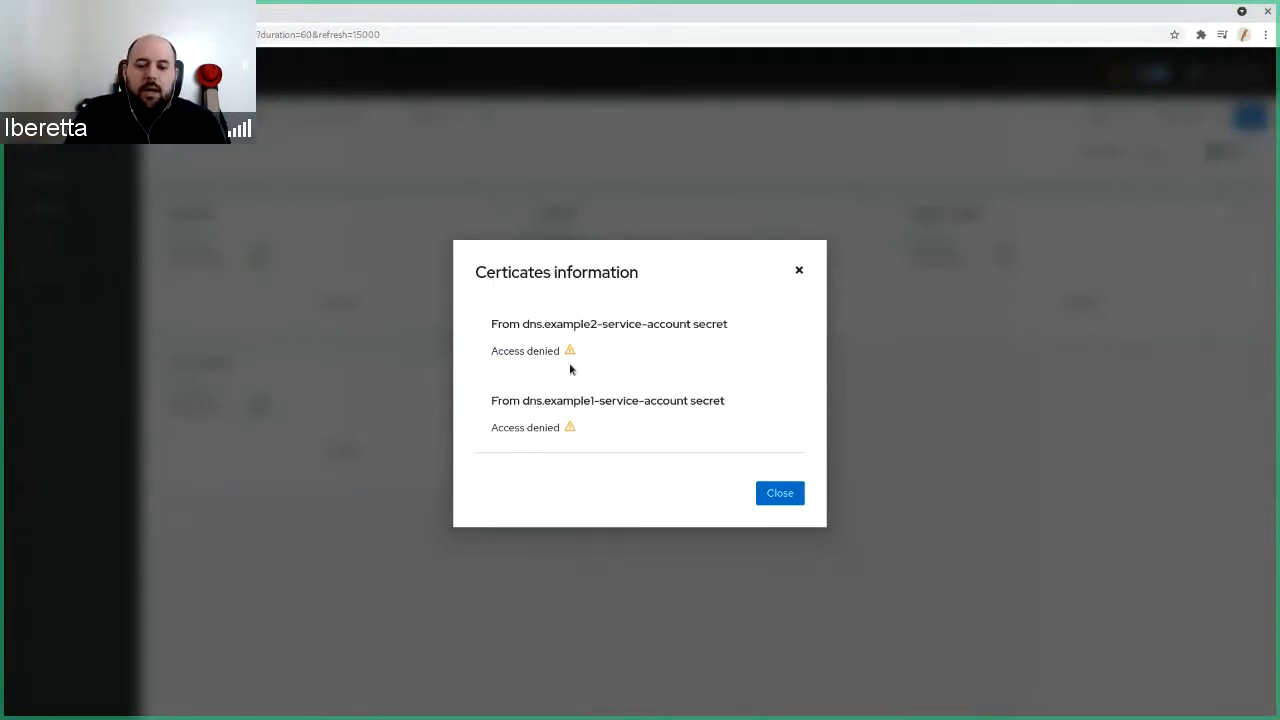
mouse_move(571, 354)
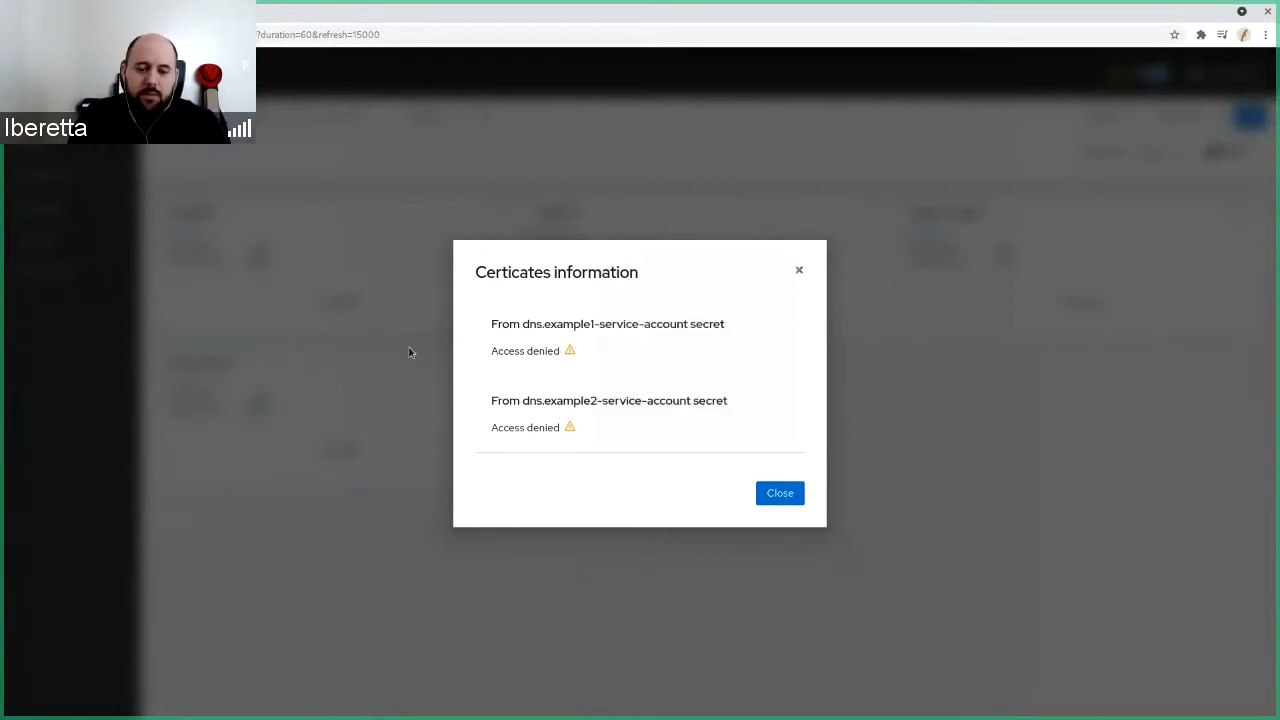
Switch back to demo.sh in Visual Studio Code and examine the verbs and resourceNames in the two cluster role patch commands
key(super)
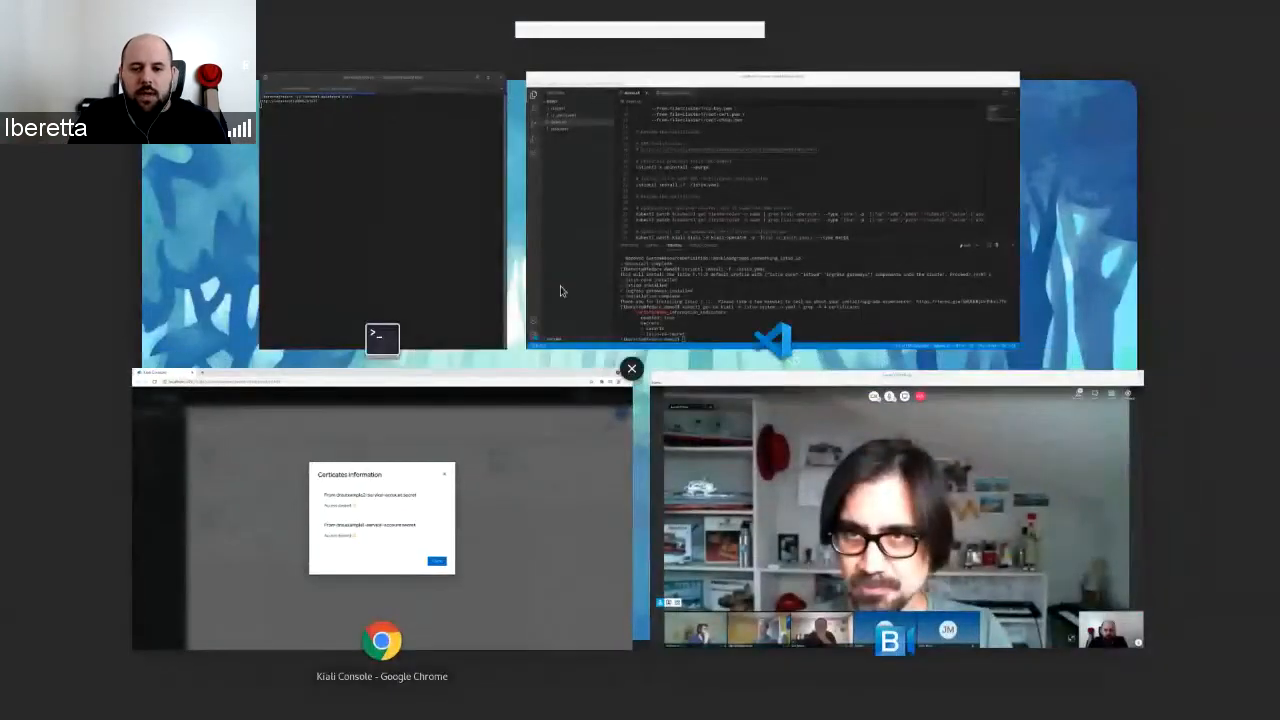
click(557, 286)
scroll(428, 318, down, 1)
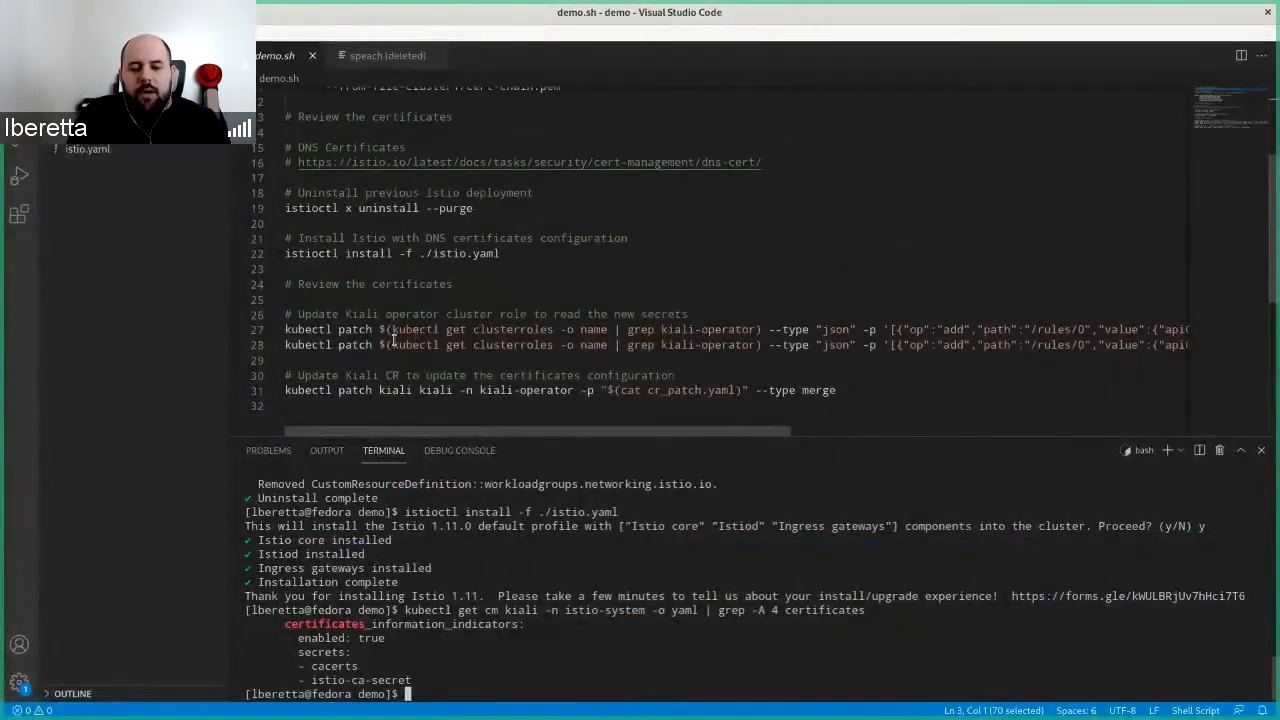
click(521, 330)
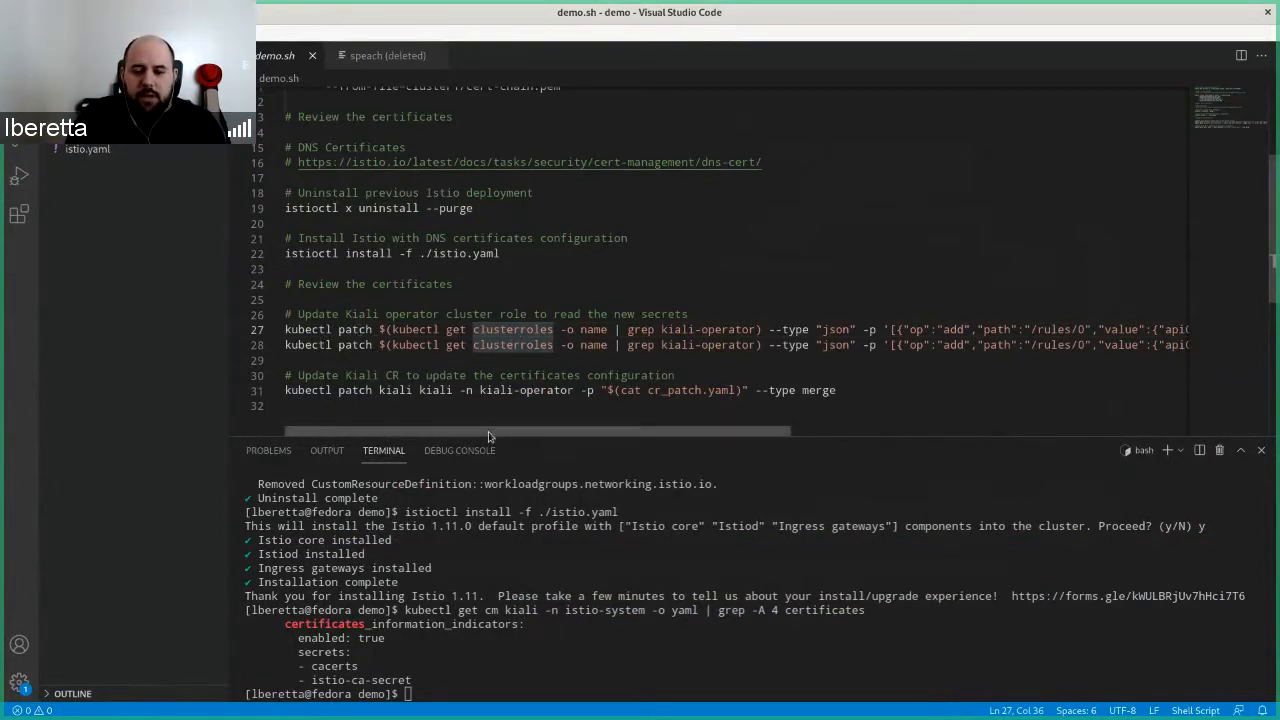
drag(491, 434, 874, 431)
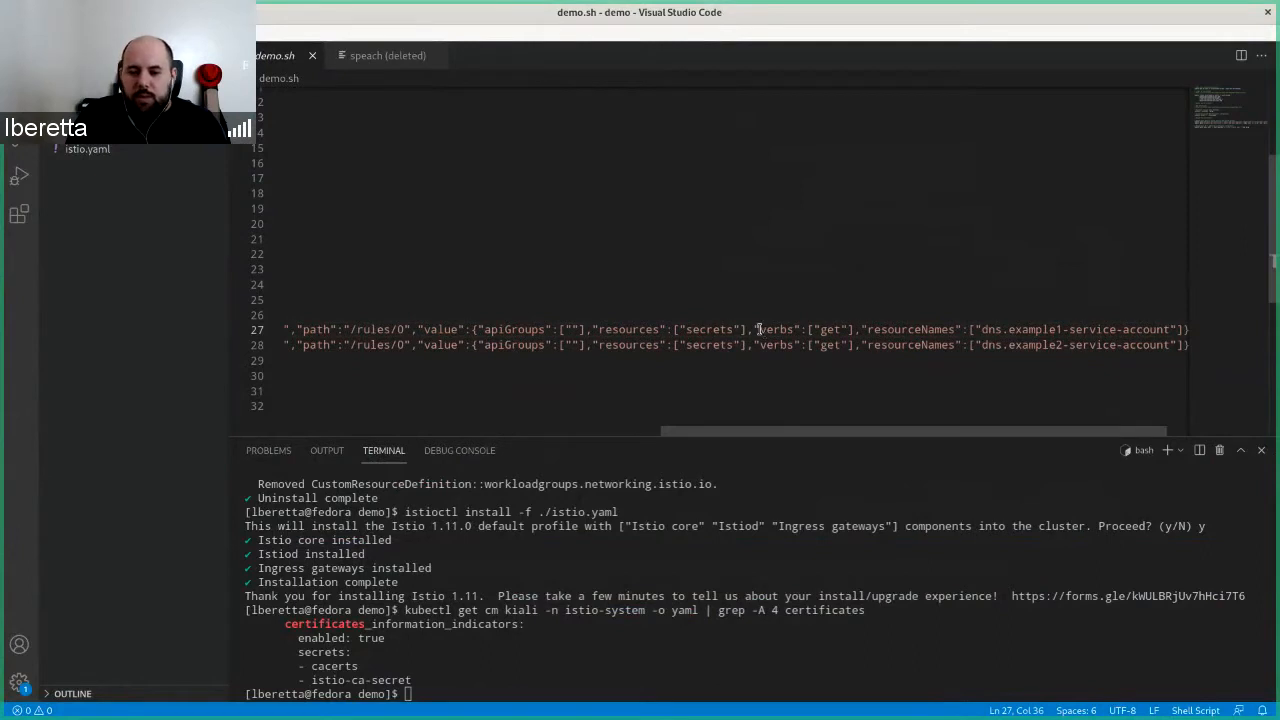
drag(758, 329, 853, 330)
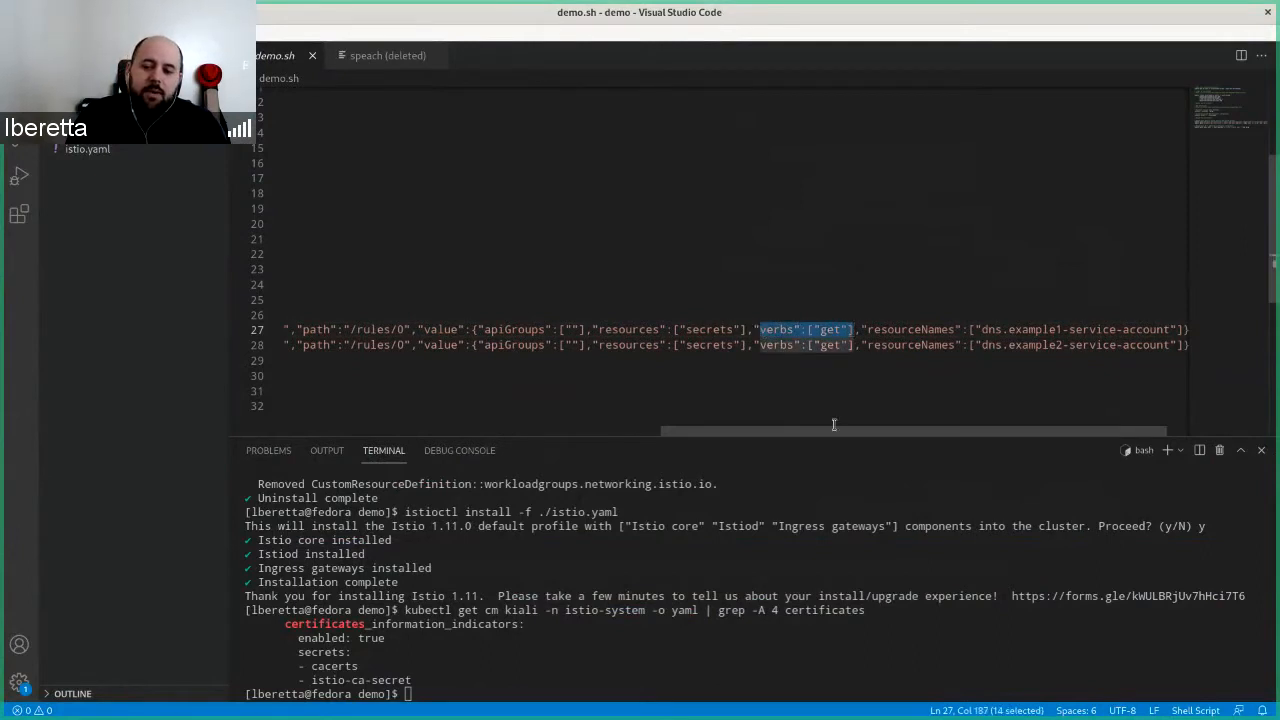
drag(838, 435, 862, 435)
drag(938, 330, 1128, 329)
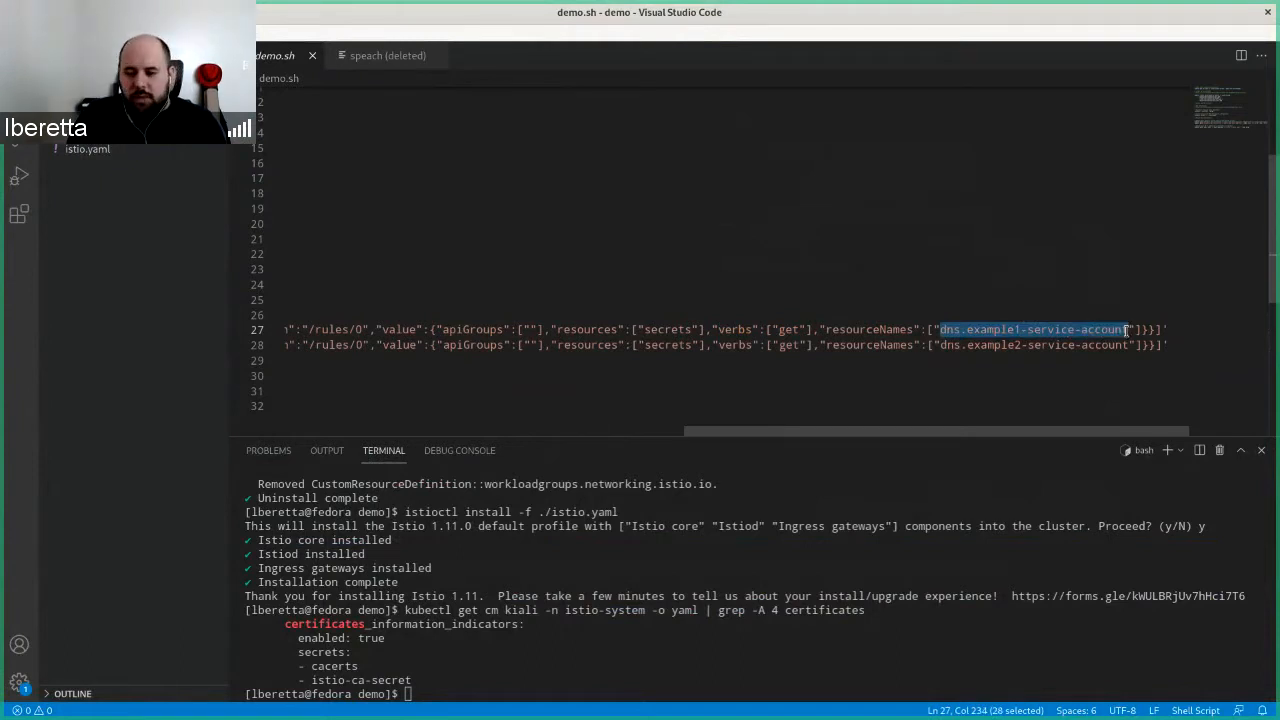
click(1128, 329)
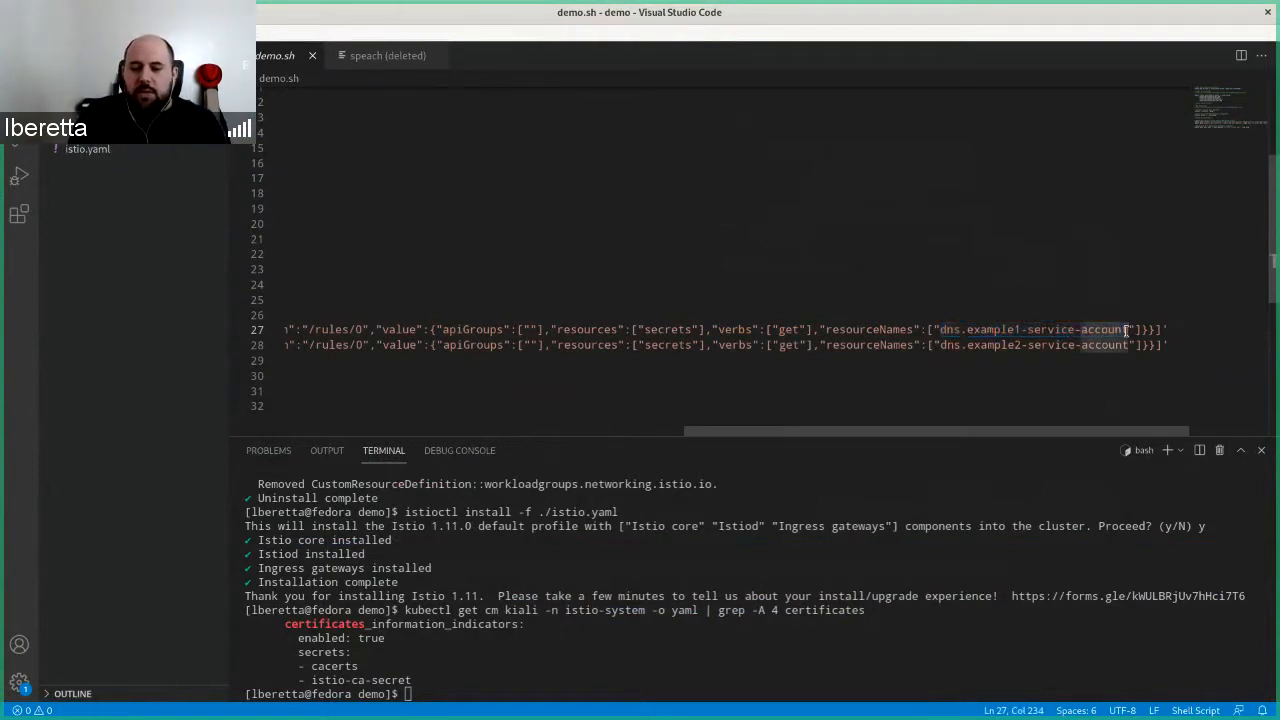
Run both kubectl patch commands so the kiali-operator cluster role can get the dns.example1-service-account and dns.example2-service-account secrets
key(Home)
key(shift+Down)
key(shift+Down)
key(ctrl+c)
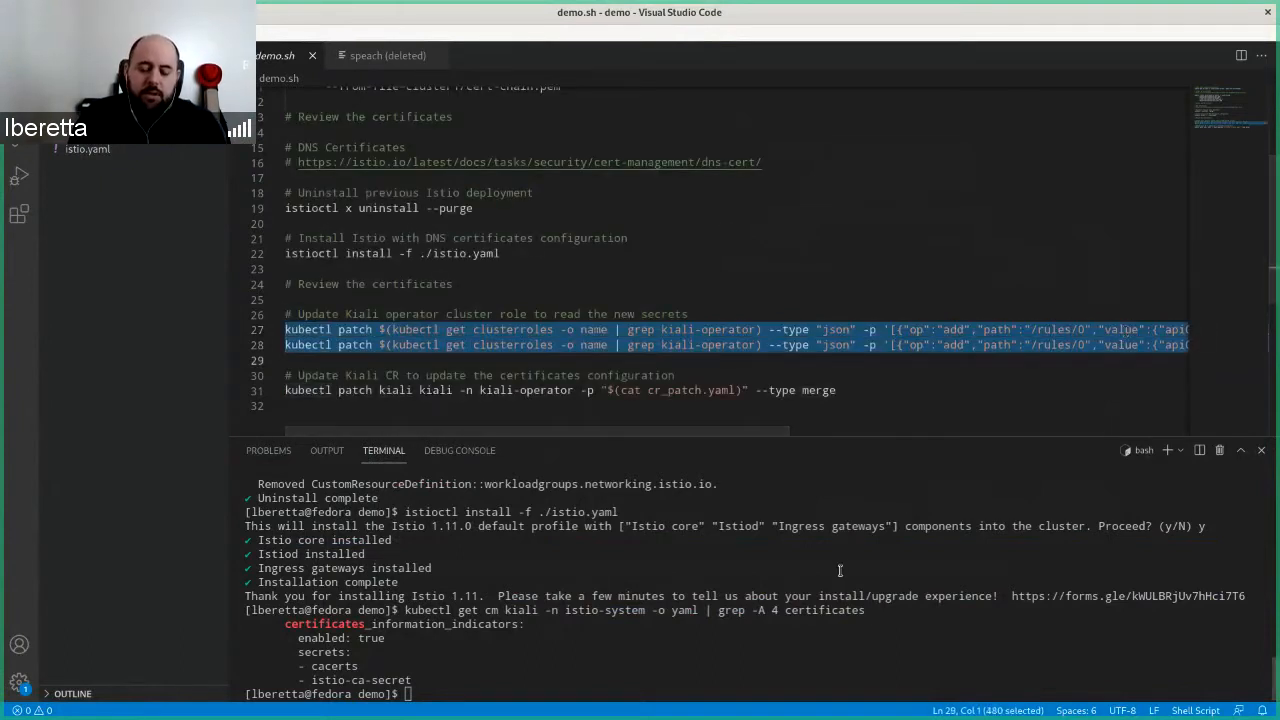
click(748, 625)
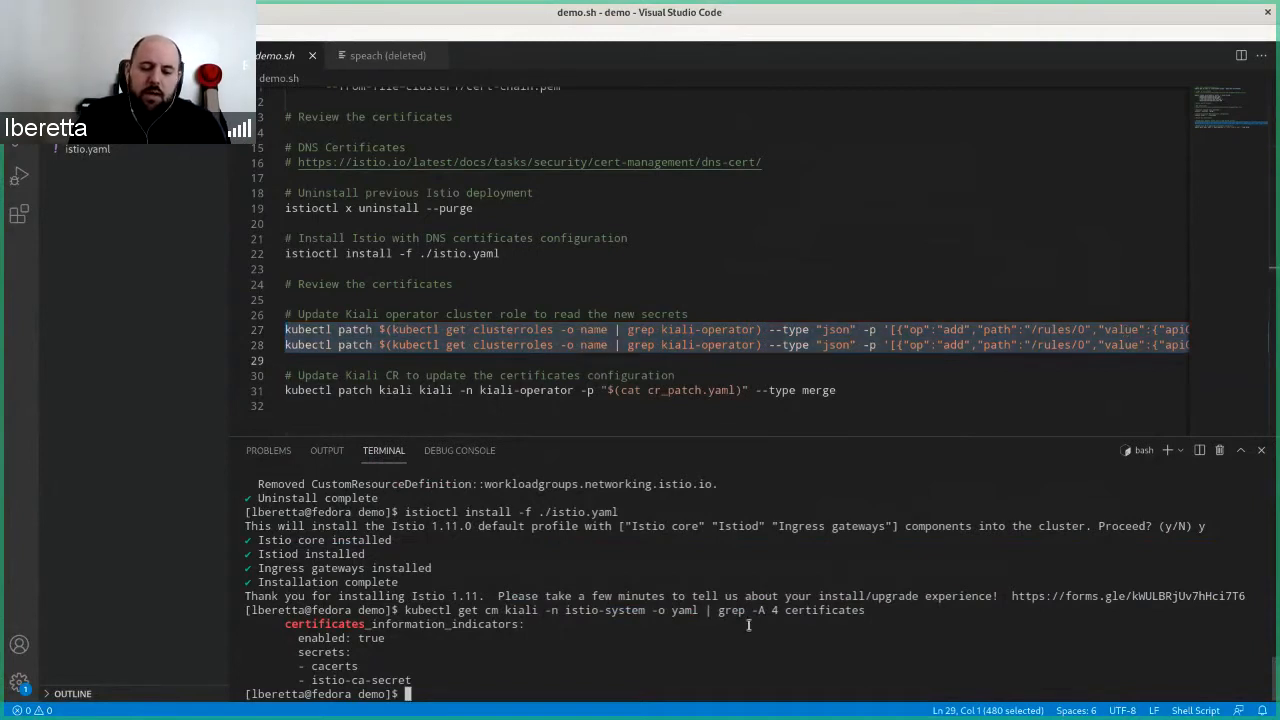
key(ctrl+shift+v)
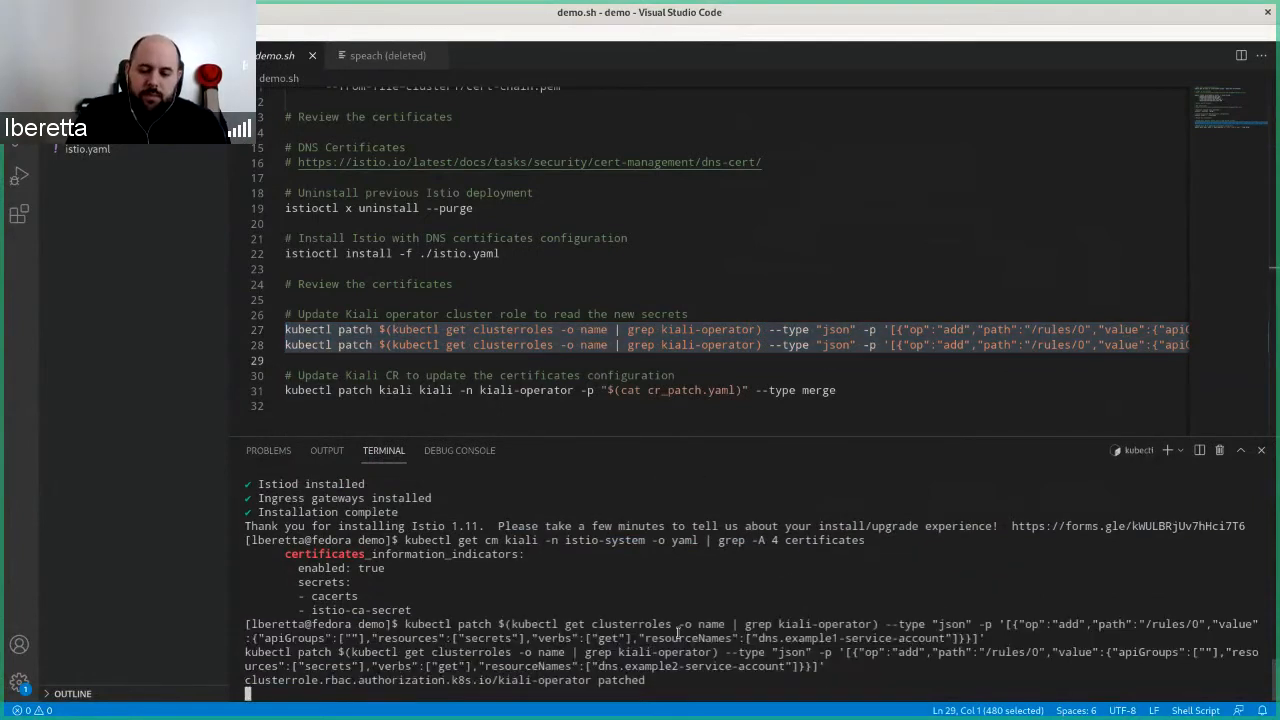
drag(660, 682, 247, 665)
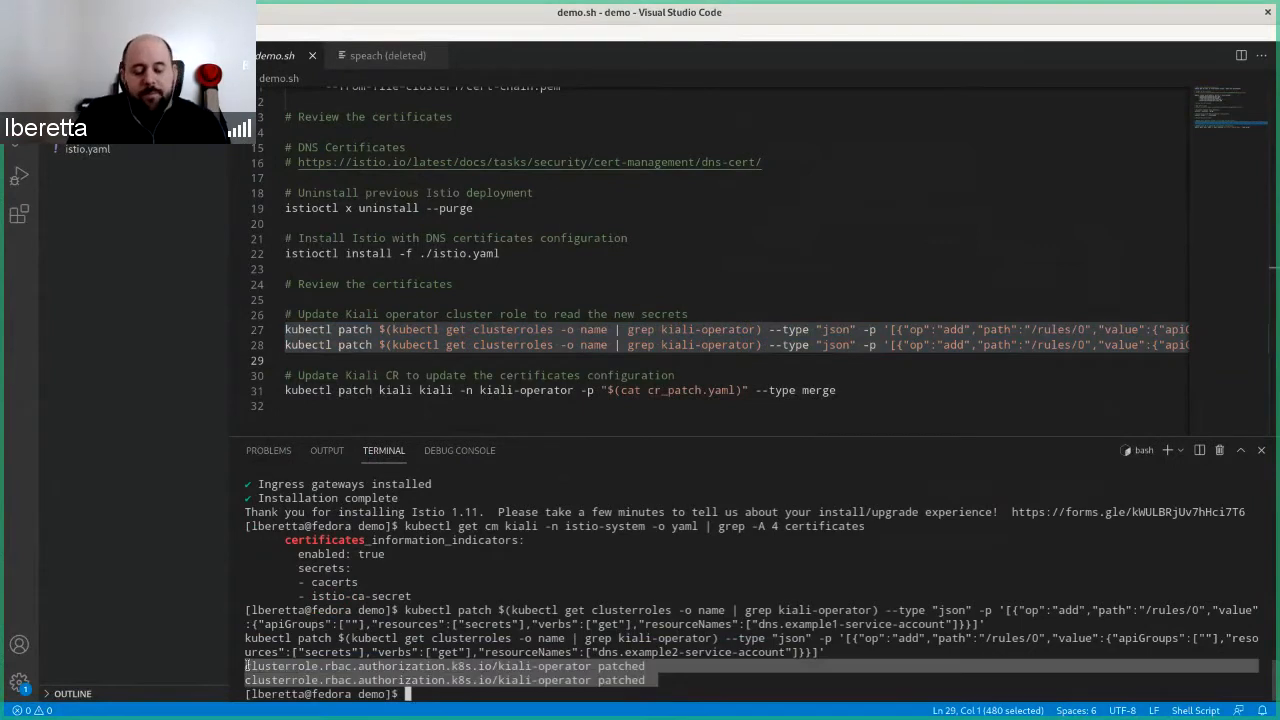
click(317, 659)
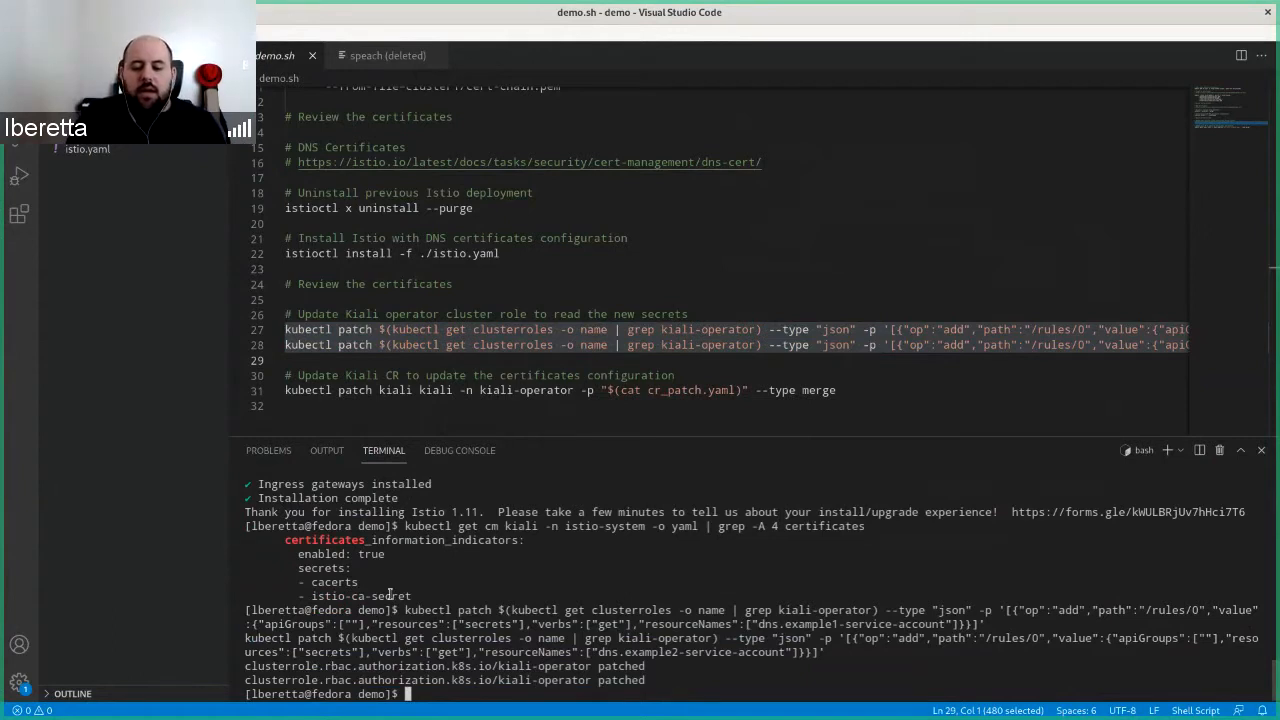
Open cr_patch.yaml and examine the certificates_information_indicators section under kiali_feature_flags, including its enabled flag and secrets
click(493, 344)
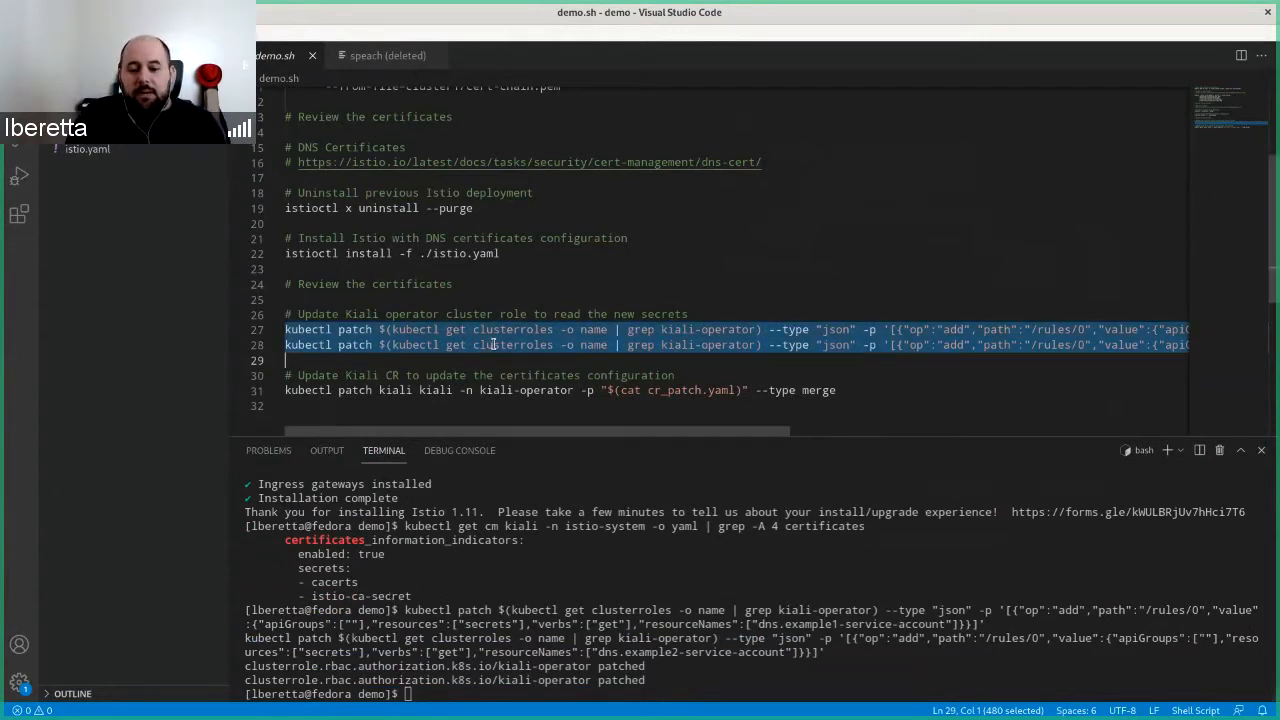
click(493, 344)
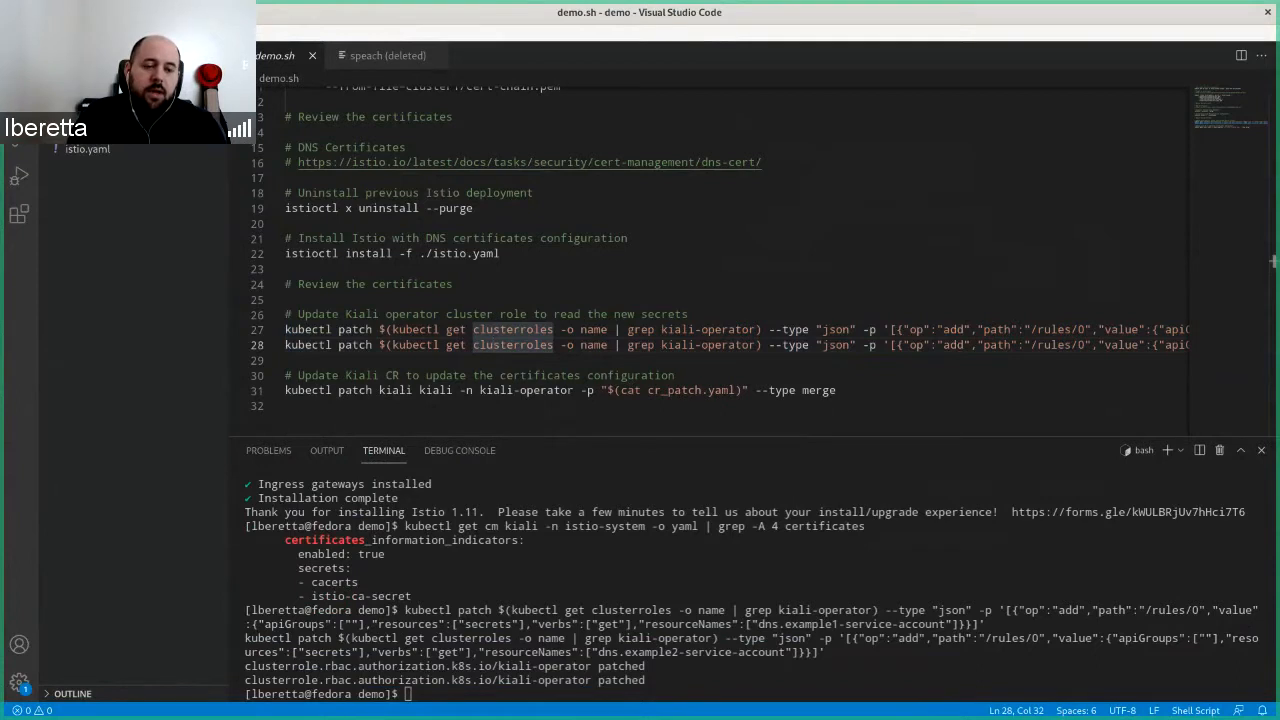
click(105, 114)
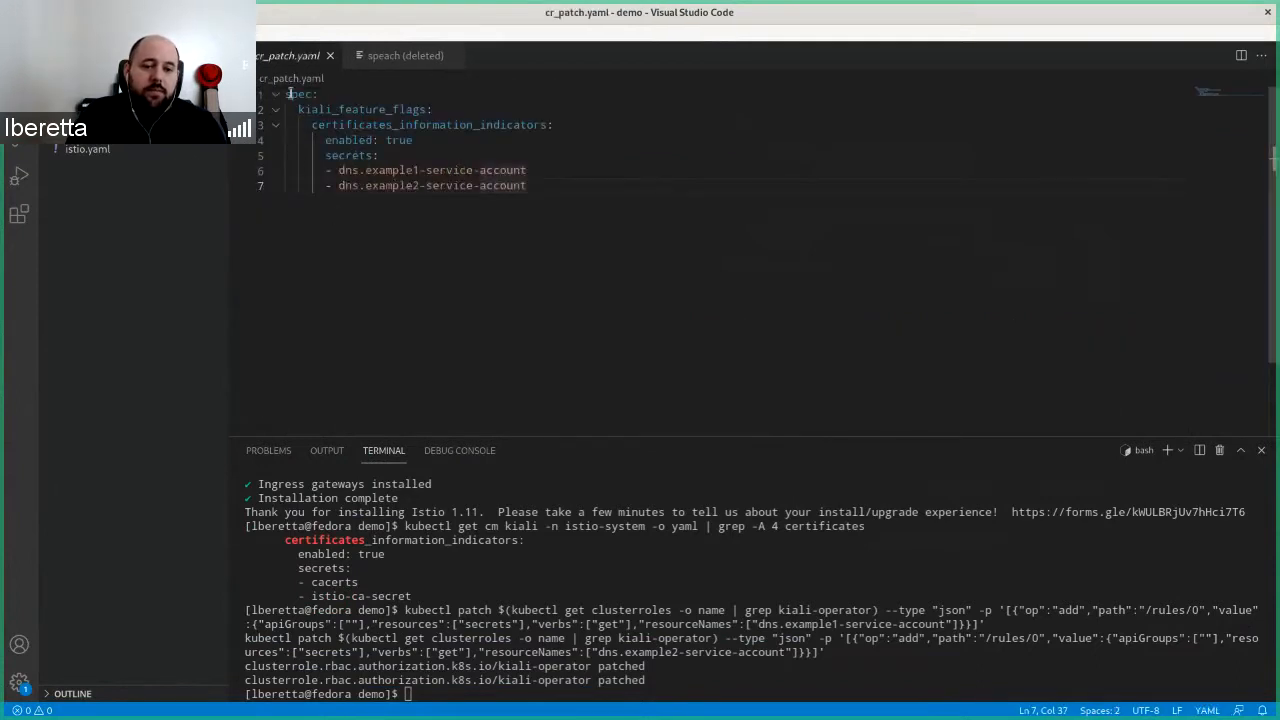
drag(287, 95, 546, 206)
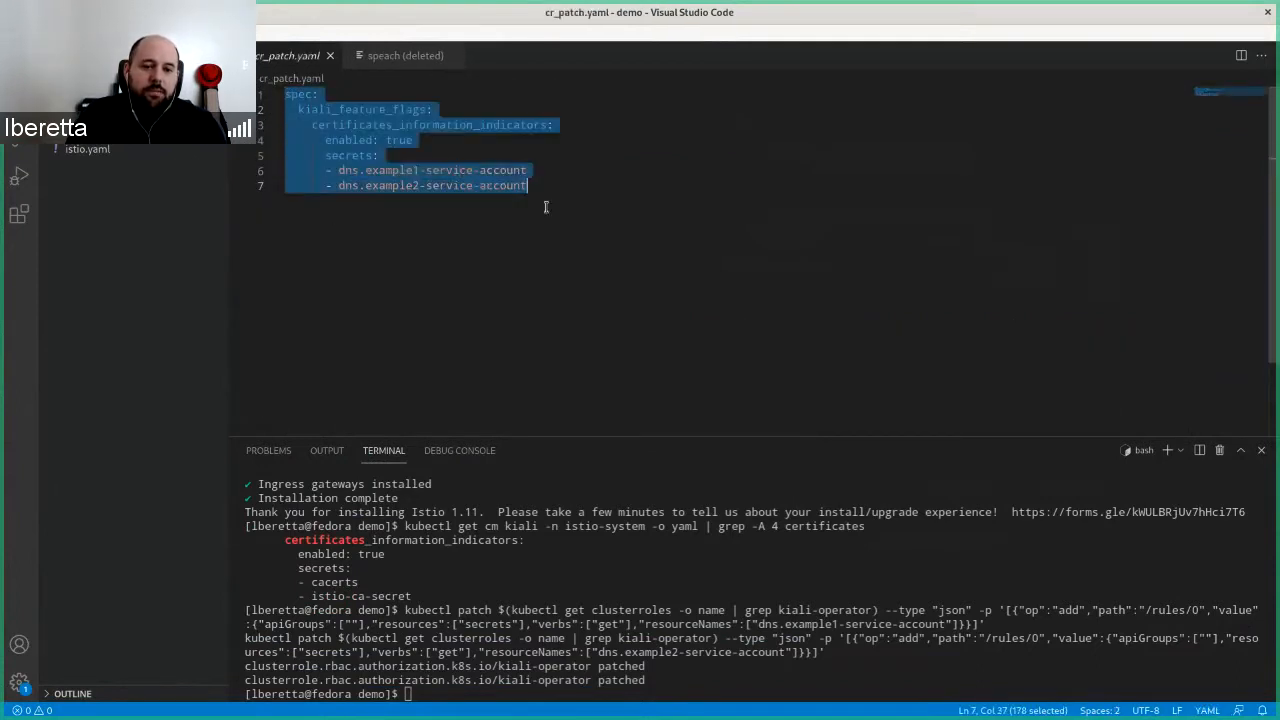
click(546, 206)
drag(297, 109, 549, 124)
click(549, 124)
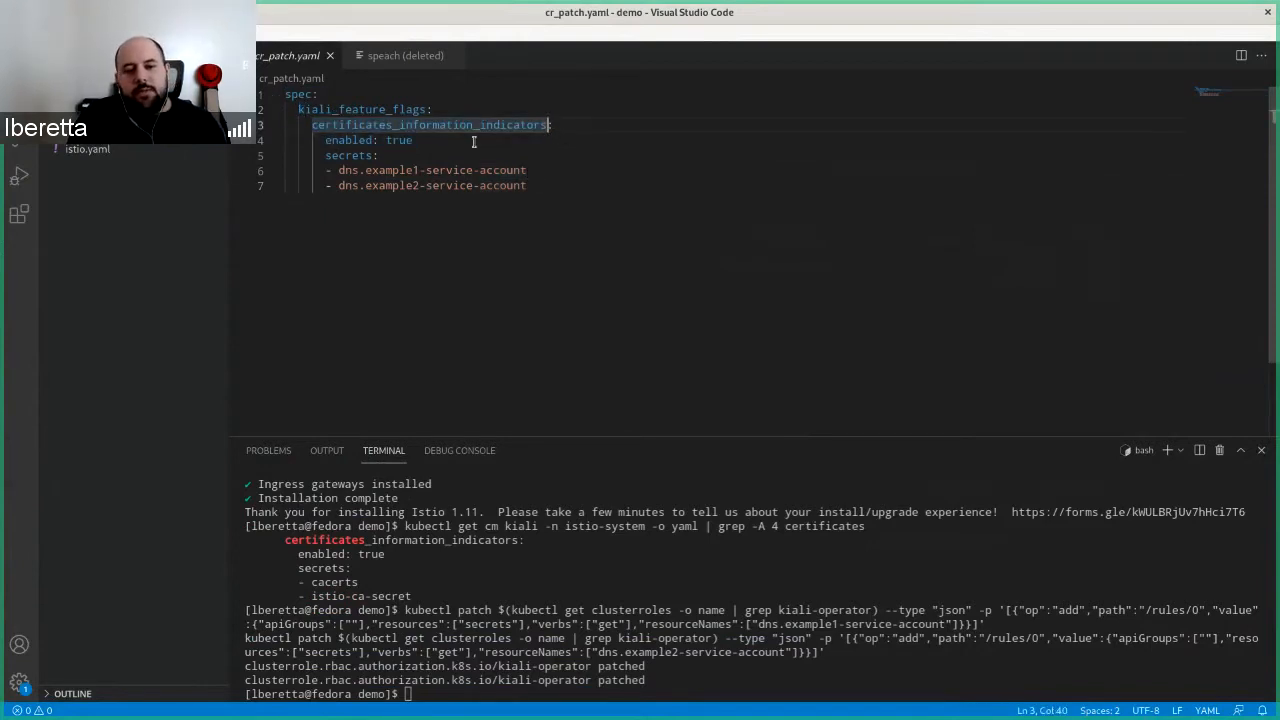
Review the enabled flag and the two DNS service-account entries under secrets in cr_patch.yaml
click(327, 140)
key(shift+End)
key(End)
drag(324, 158, 554, 181)
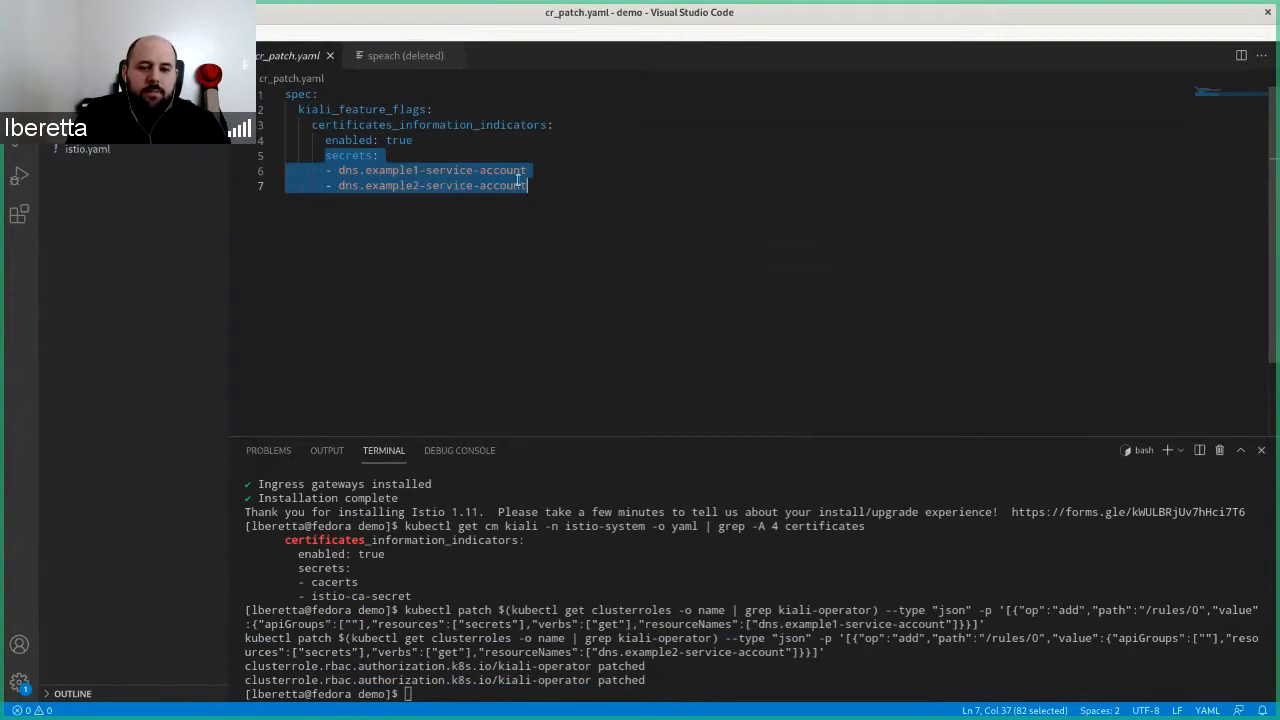
click(590, 197)
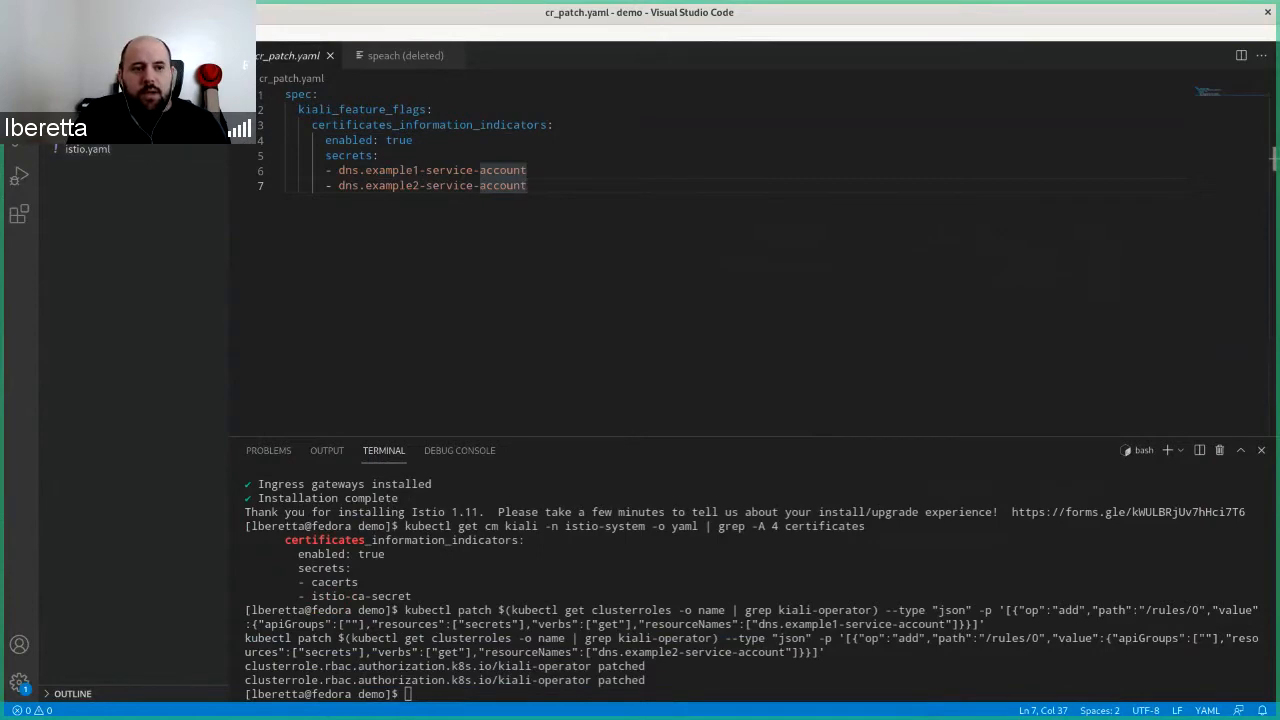
Switch to the Kiali console in Chrome to recheck the certificates information dialog, and return to Visual Studio Code
key(super)
click(560, 430)
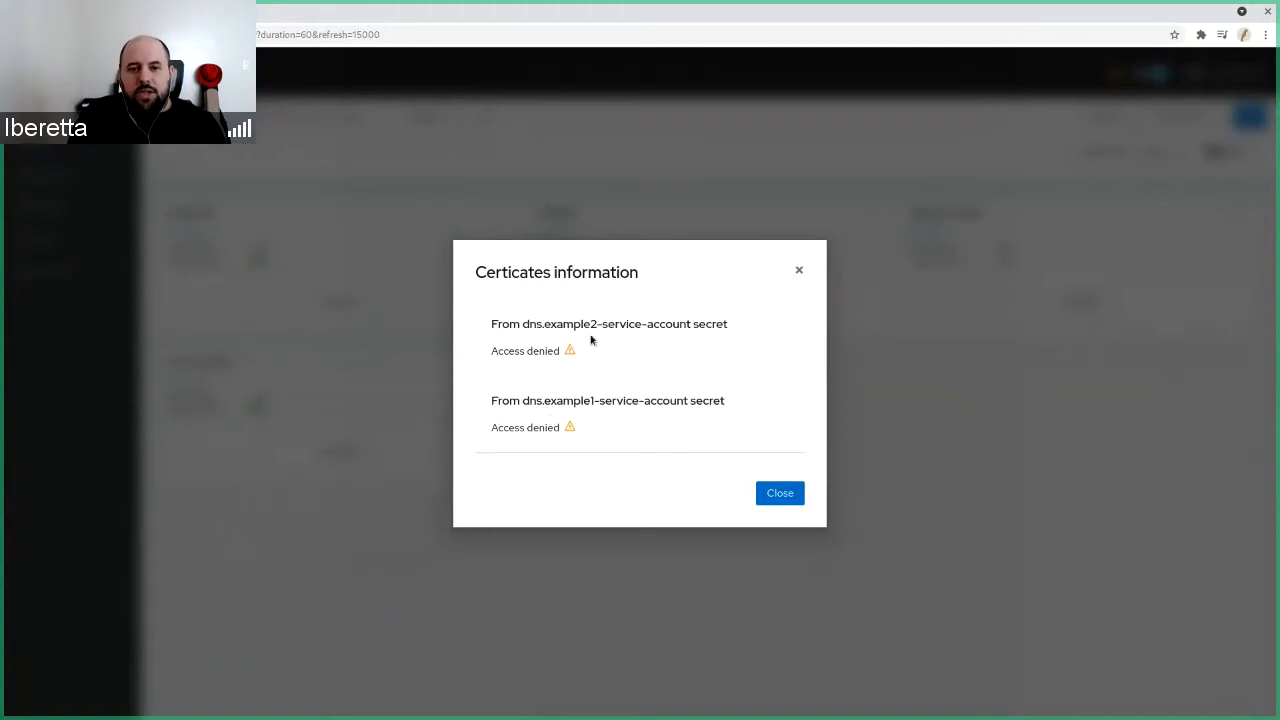
key(super)
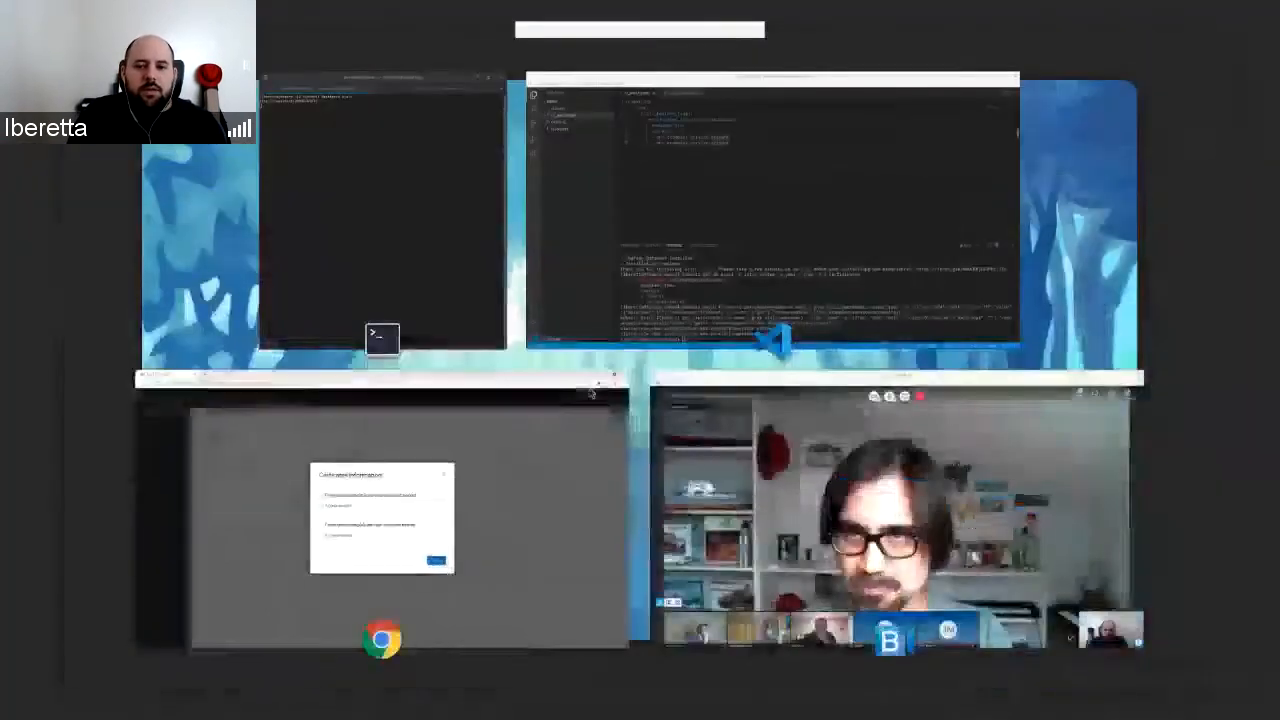
click(634, 209)
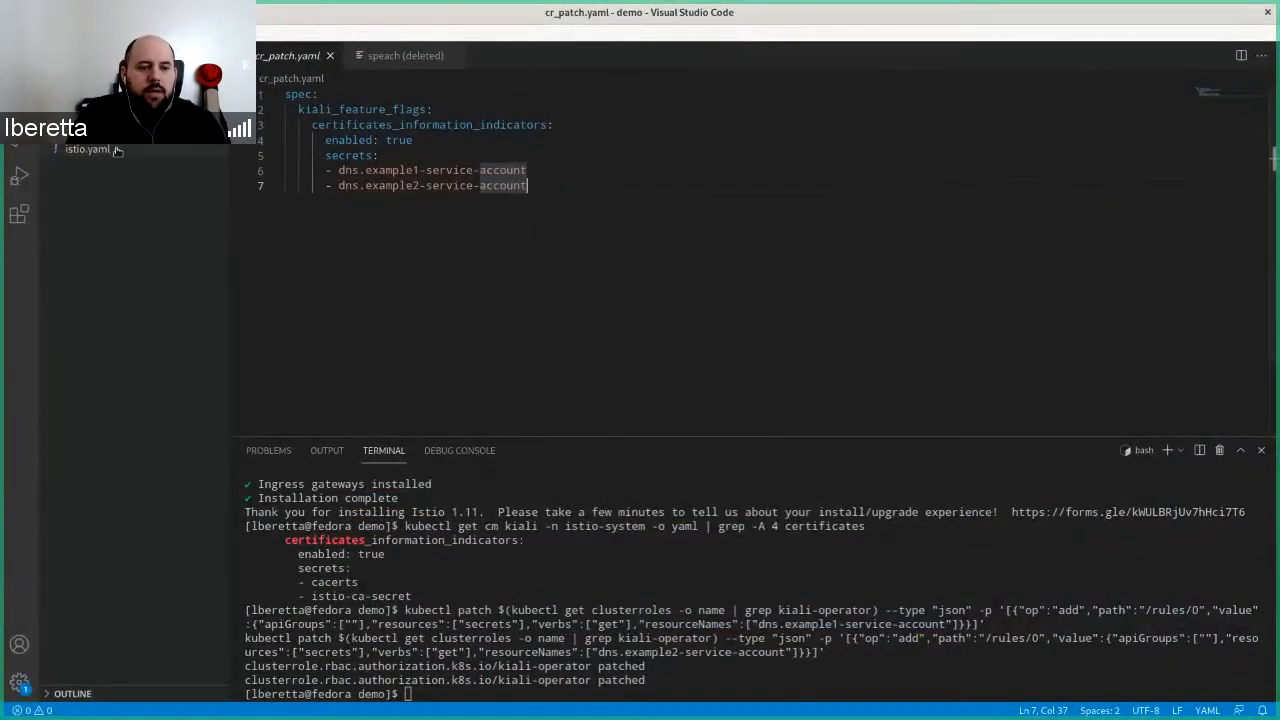
Run the kubectl patch command from demo.sh that merges cr_patch.yaml into the kiali CR in the kiali-operator namespace
click(88, 149)
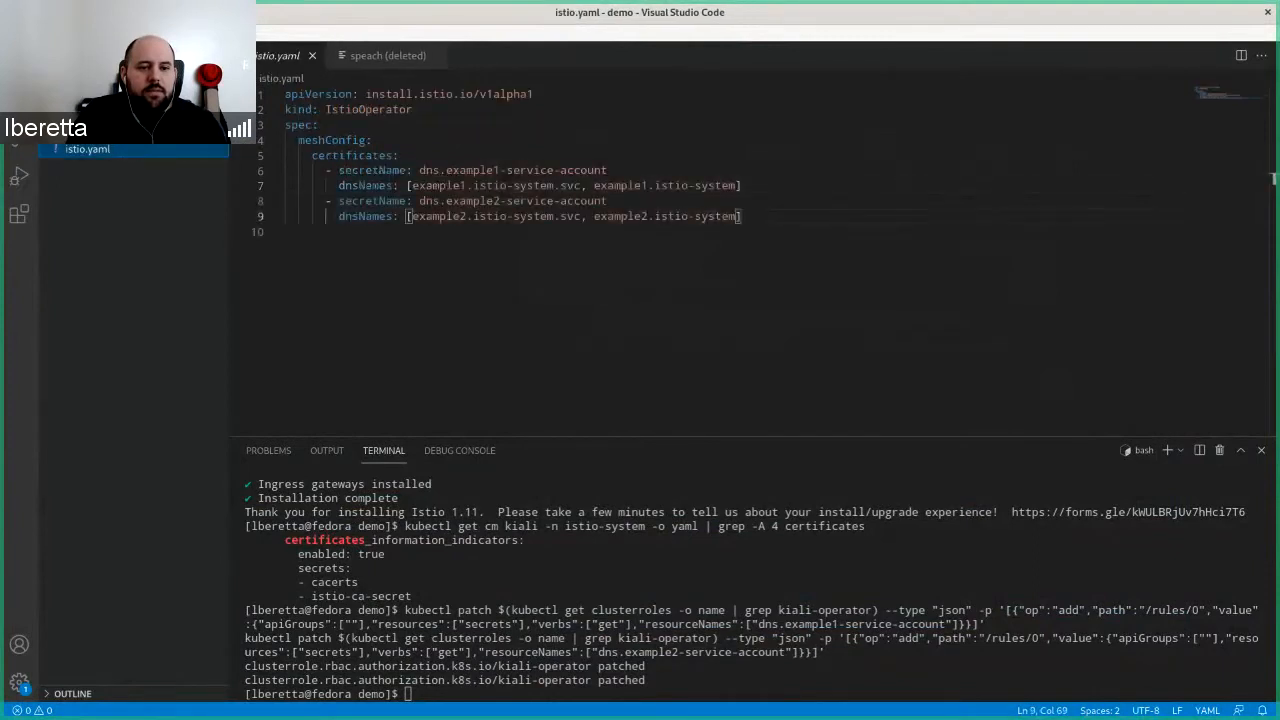
click(88, 127)
scroll(619, 414, down, 1)
scroll(619, 414, down, 1)
drag(506, 337, 266, 313)
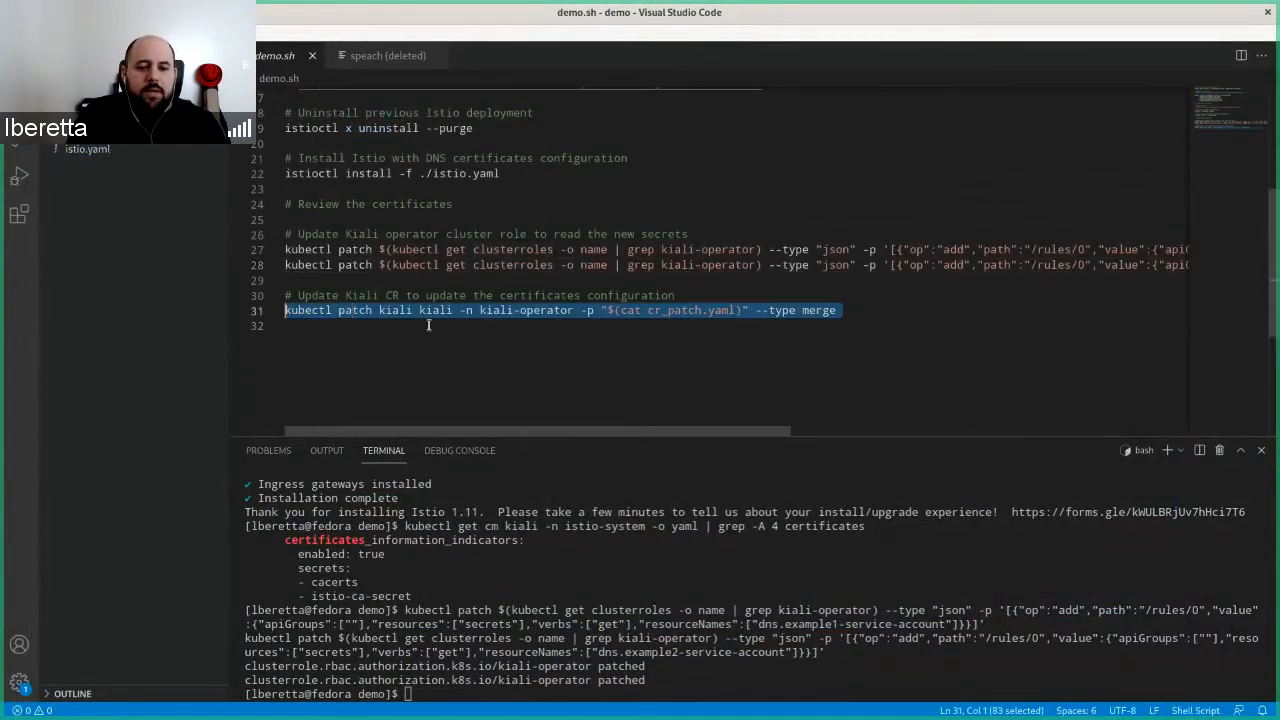
middle_click(640, 595)
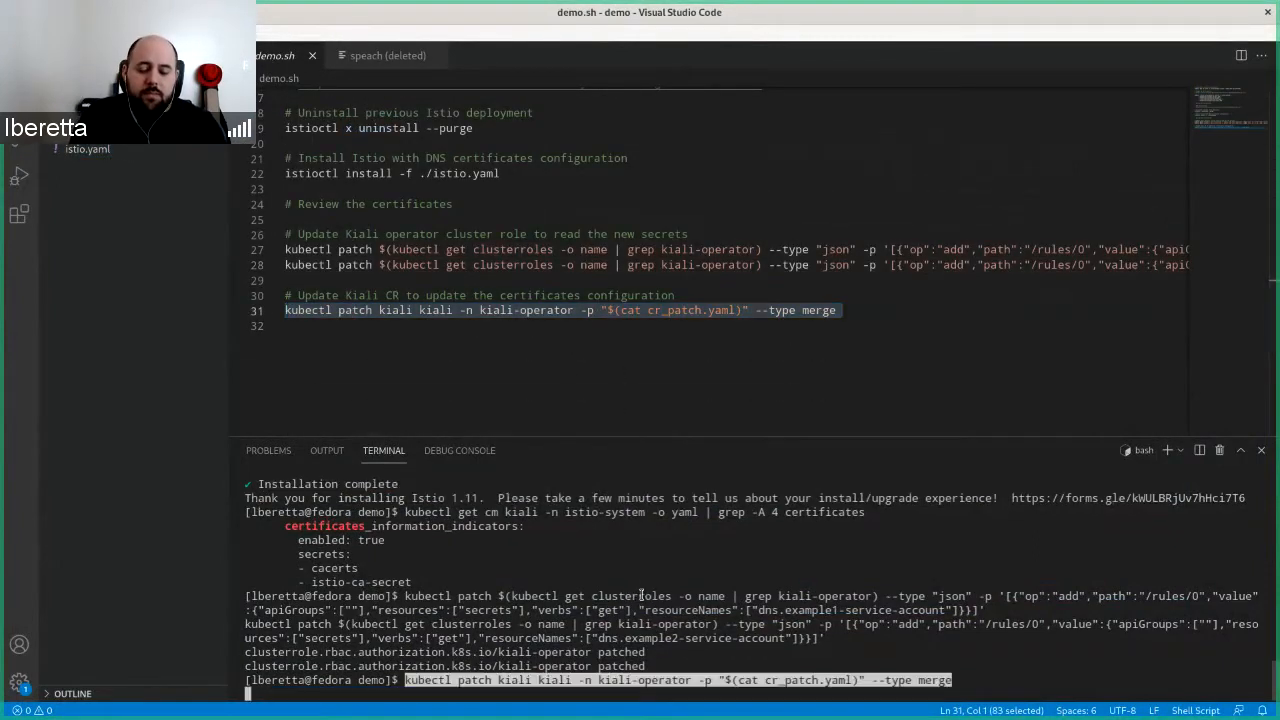
key(Return)
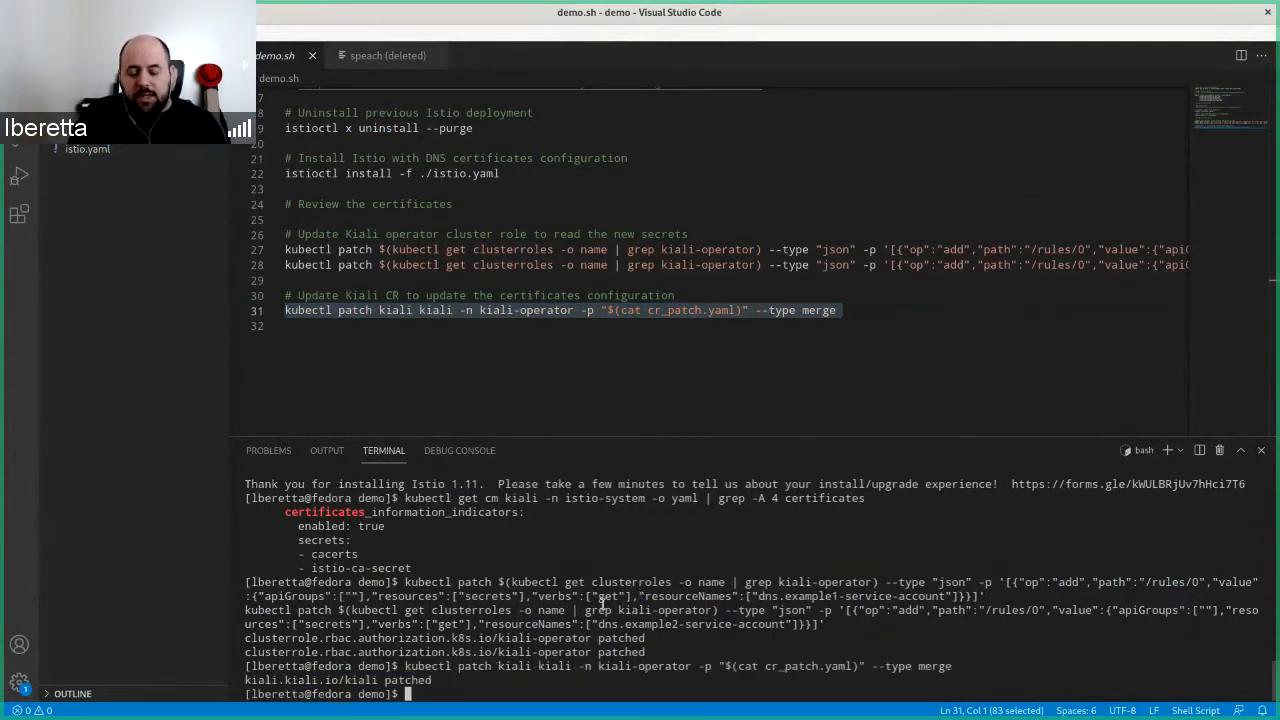
Watch the pods in the istio-system namespace with kubectl get pods -n istio-system -w, and stop the watch
text(kubectl get pod)
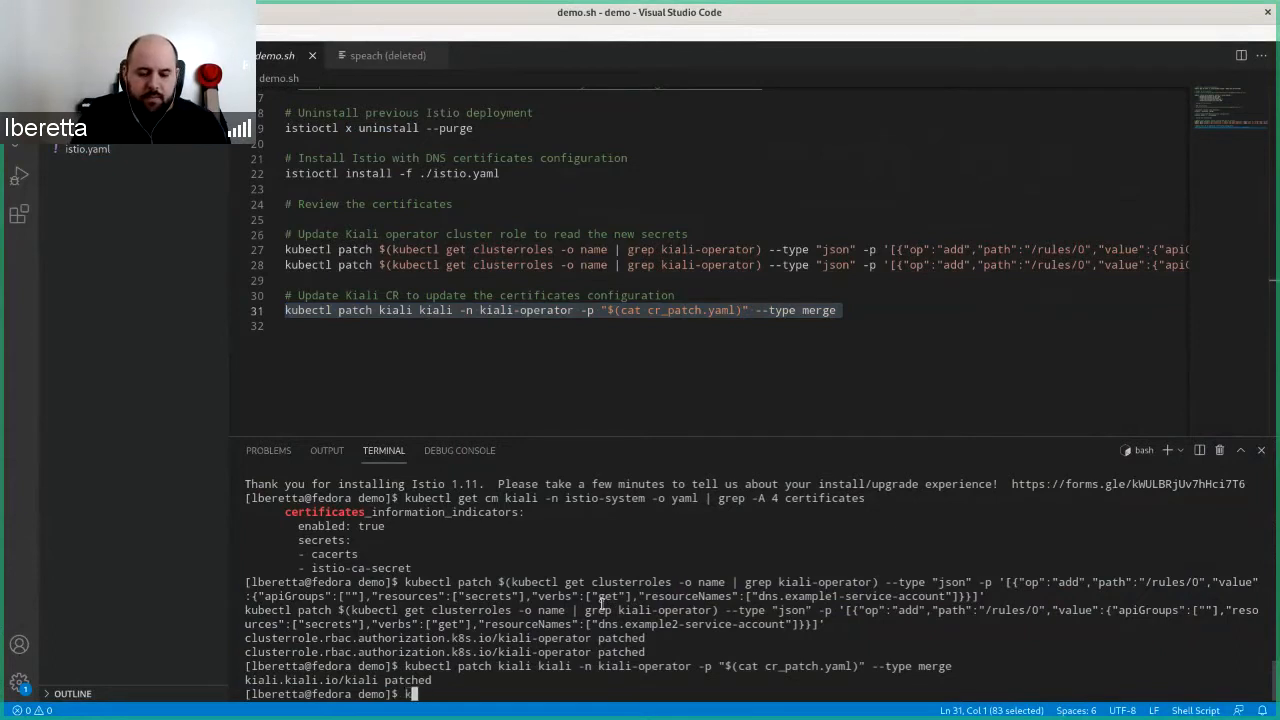
text(s -)
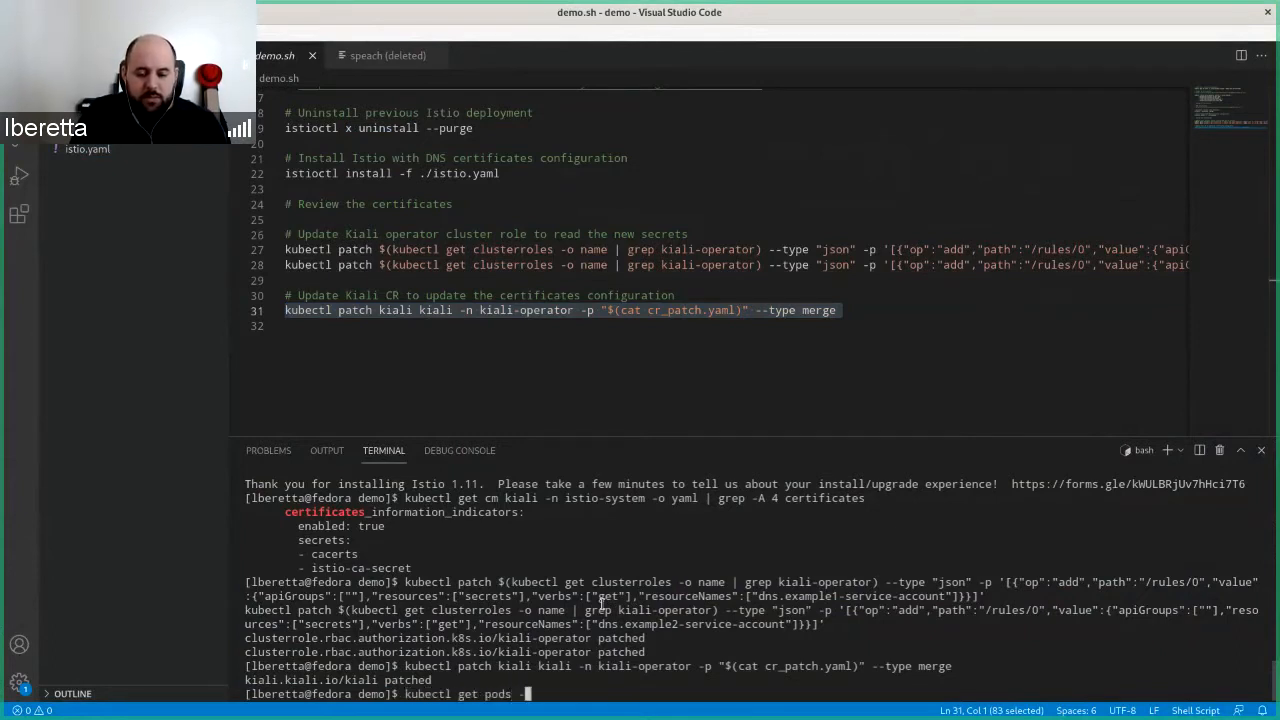
text(n istio-system )
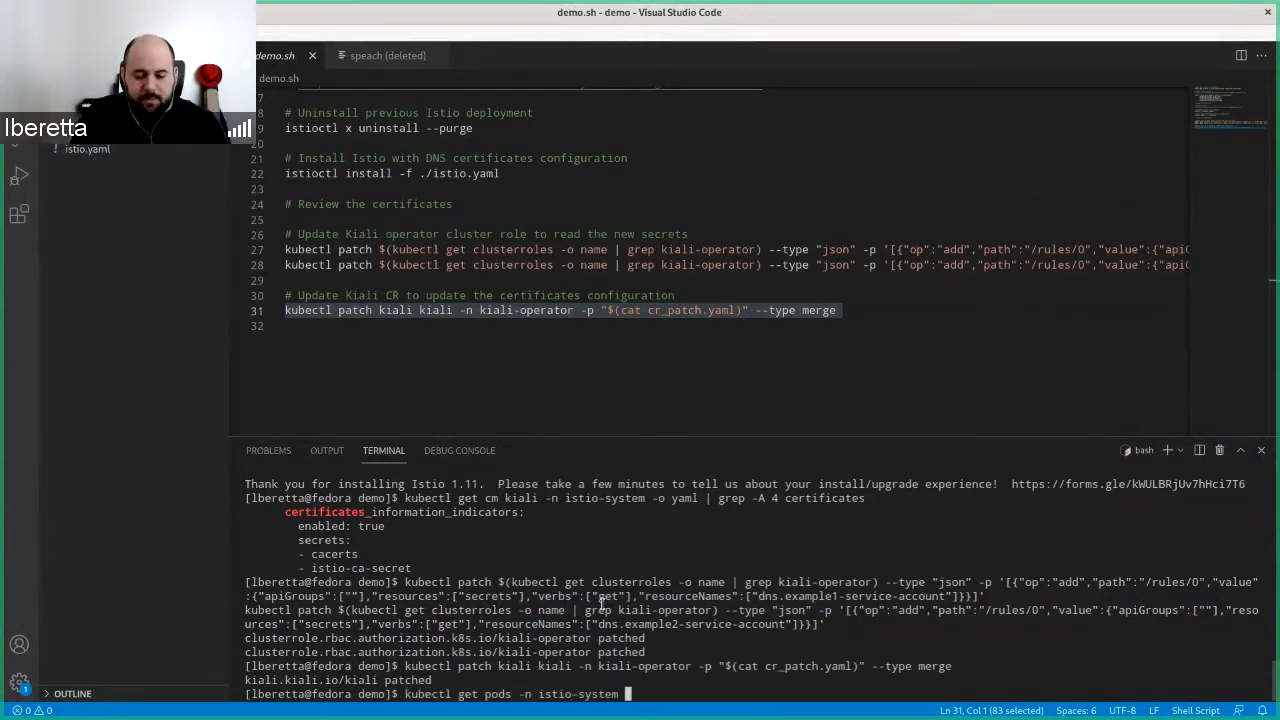
text(-w)
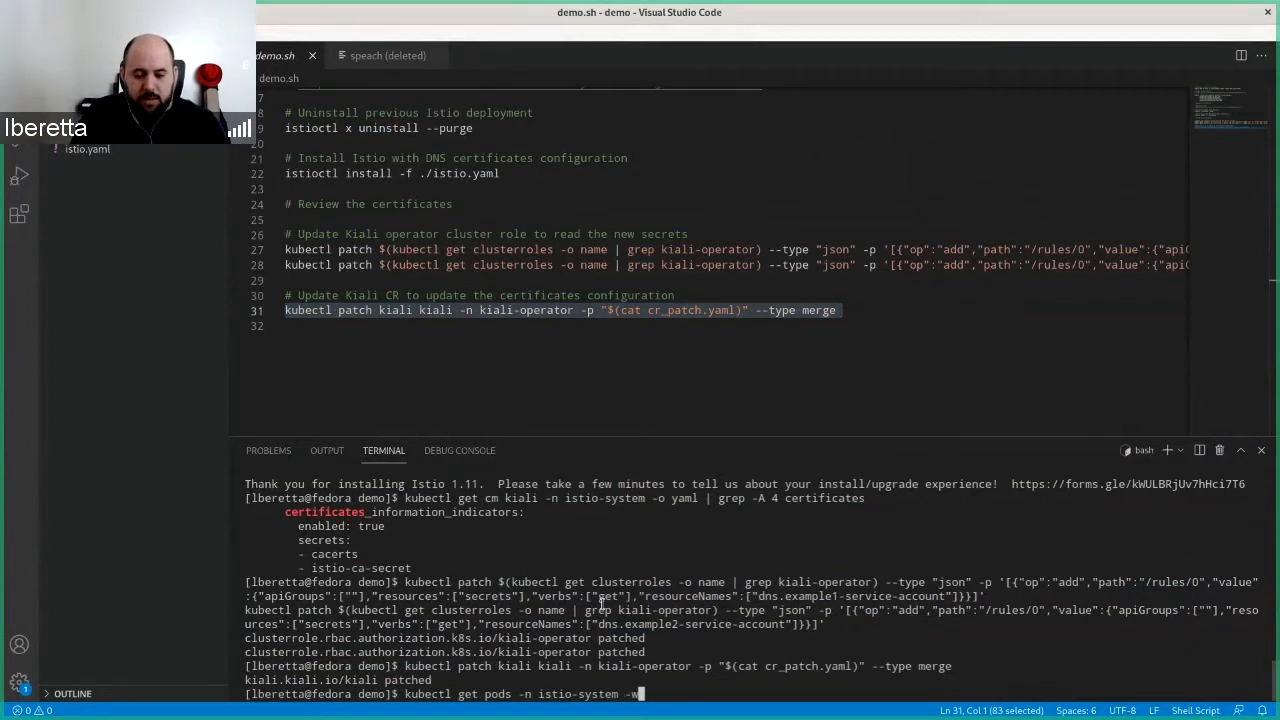
key(Return)
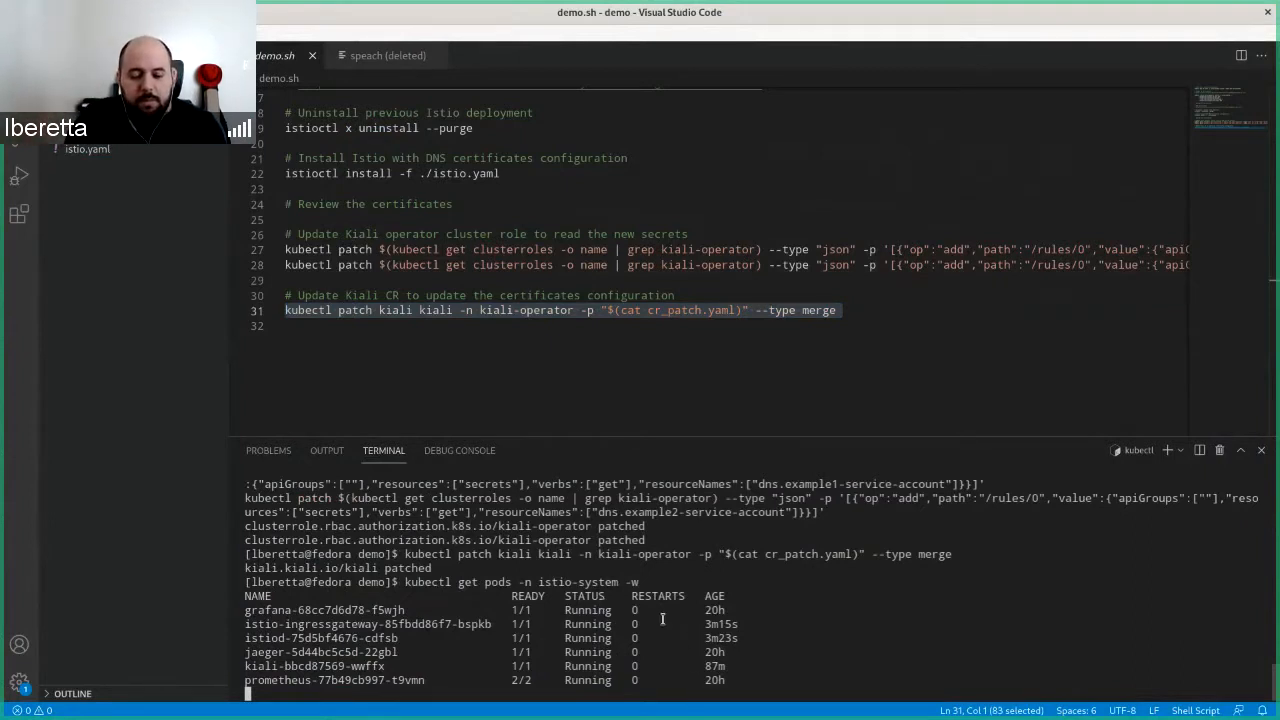
key(ctrl+c)
Run the kubectl get cm kiali command from demo.sh and examine the certificates_information_indicators section of its output
scroll(449, 211, up, 6)
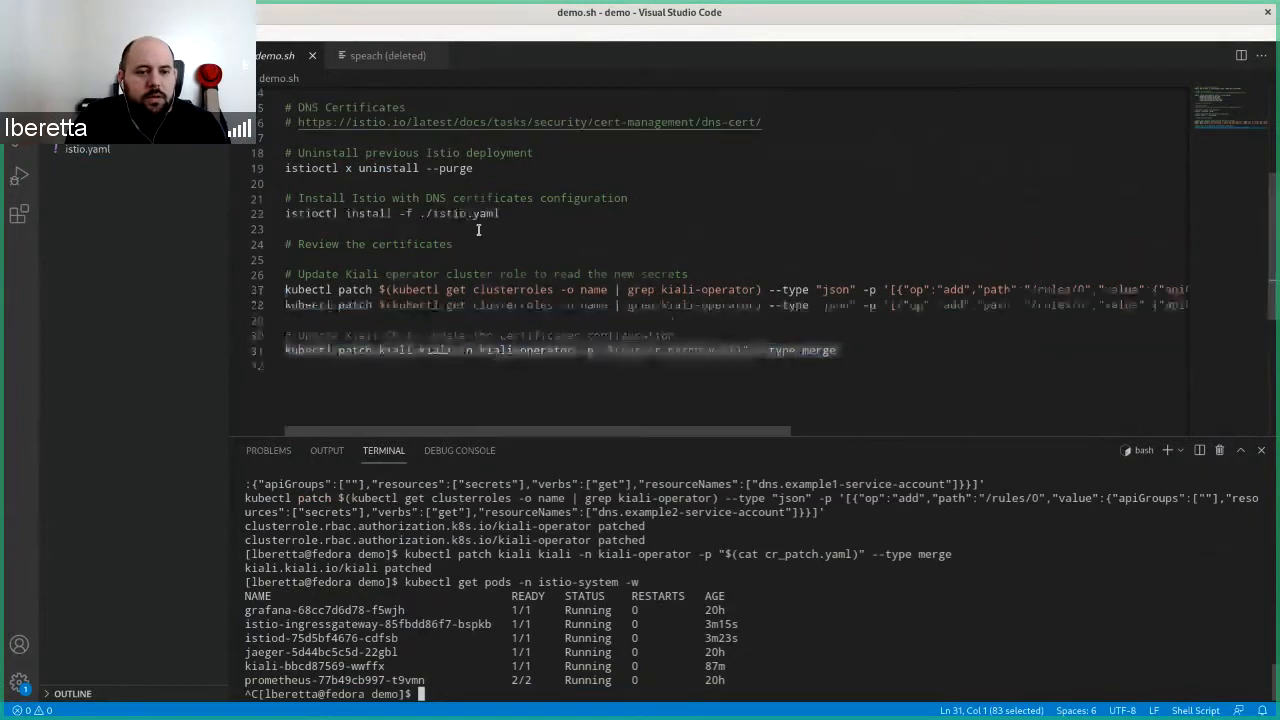
triple_click(381, 110)
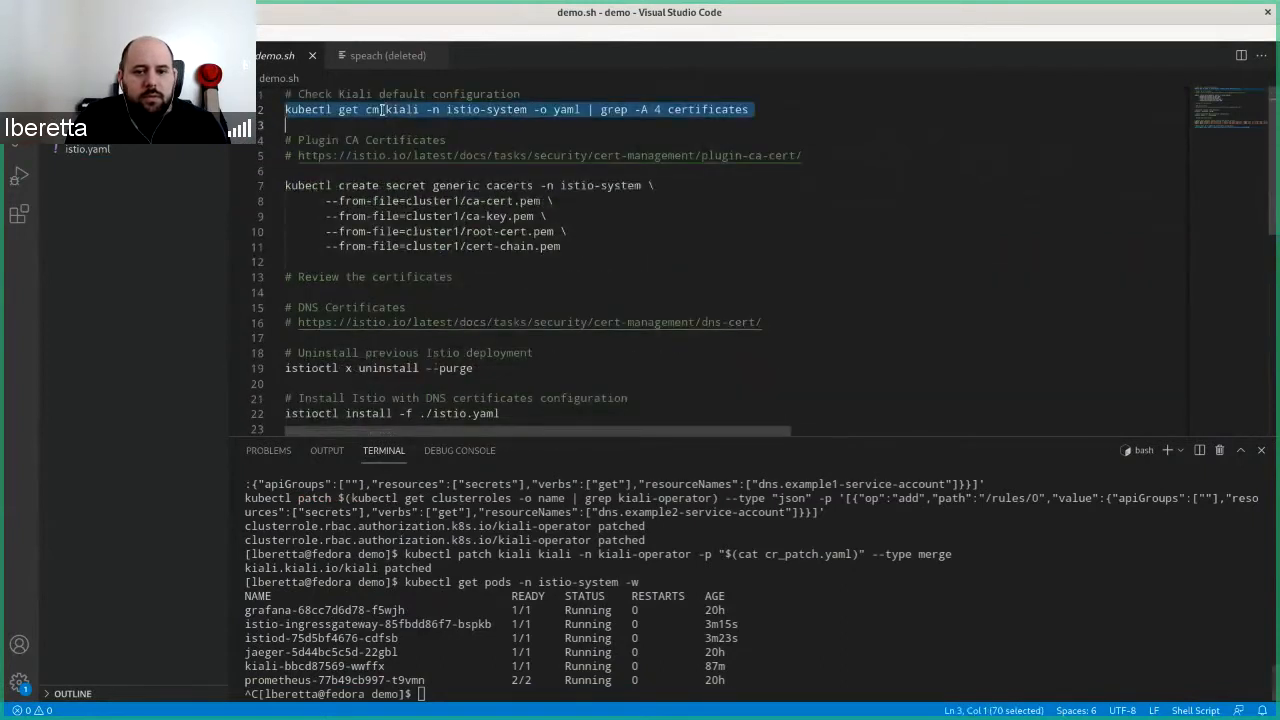
middle_click(657, 620)
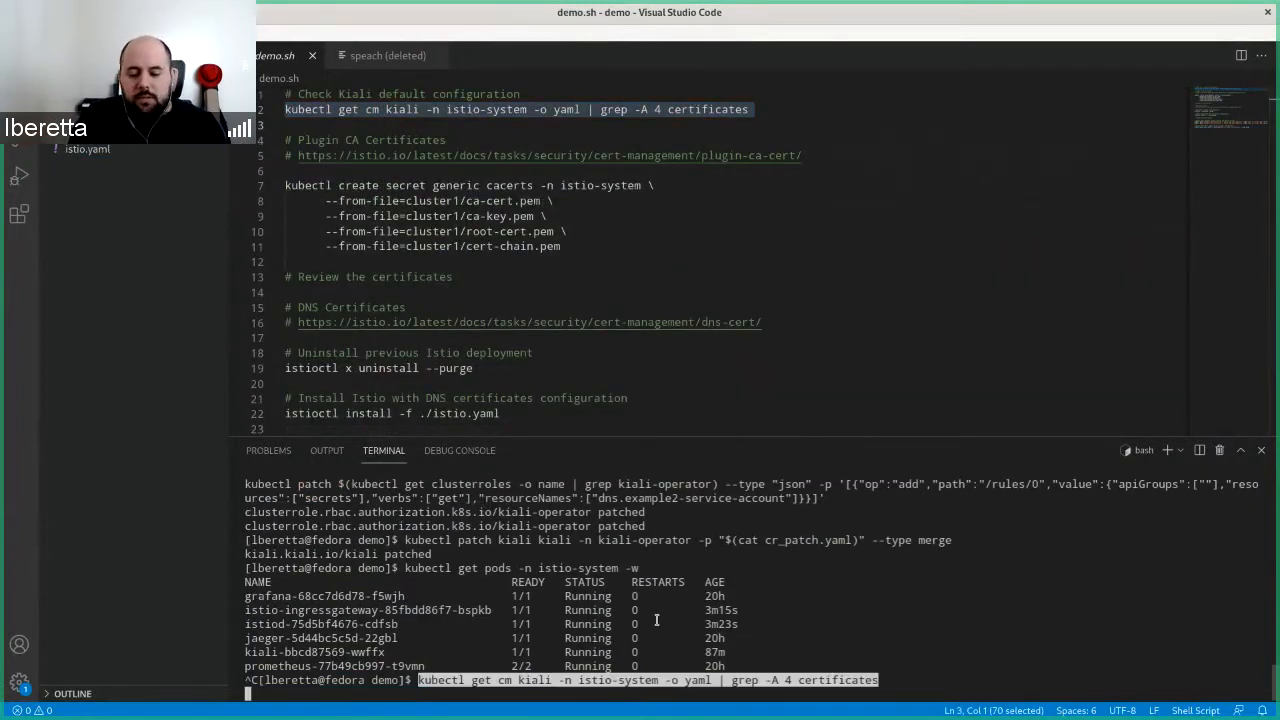
key(Return)
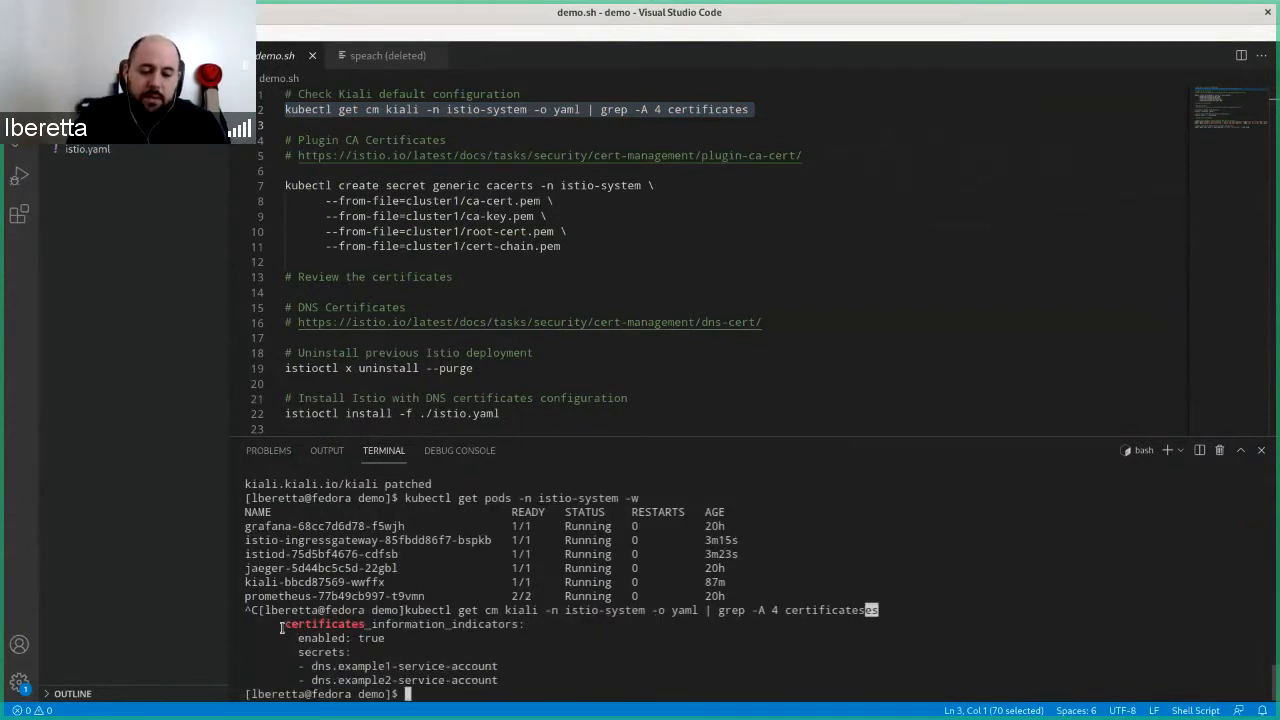
drag(284, 625, 478, 682)
click(447, 670)
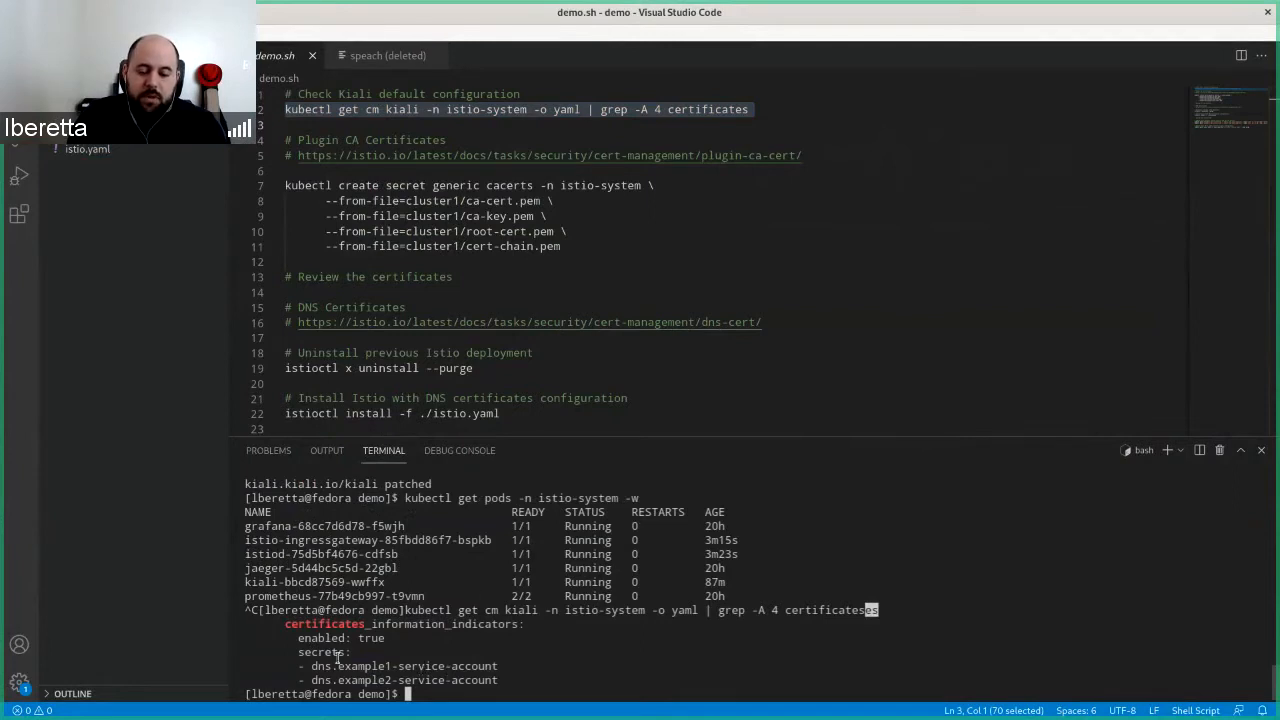
Compare the latest output with the secrets listed by the earlier kubectl get cm kiali command in the terminal history
scroll(337, 592, up, 4)
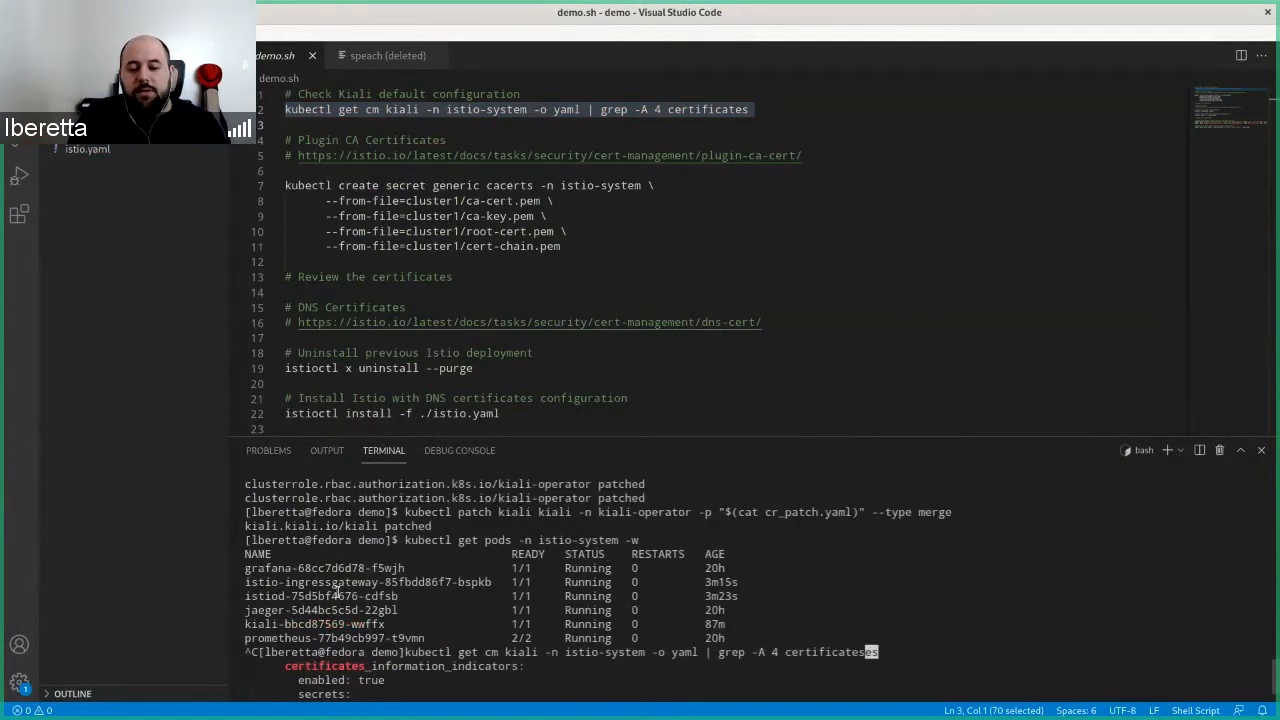
scroll(337, 592, up, 3)
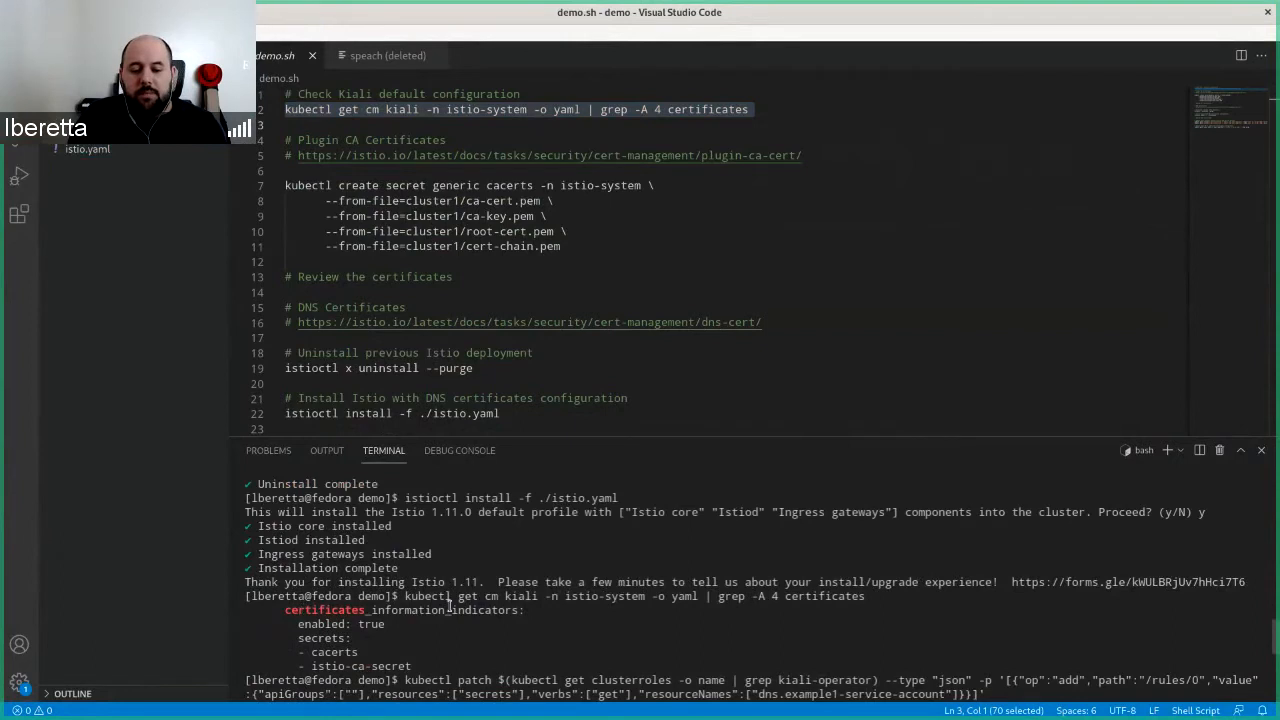
drag(298, 638, 421, 678)
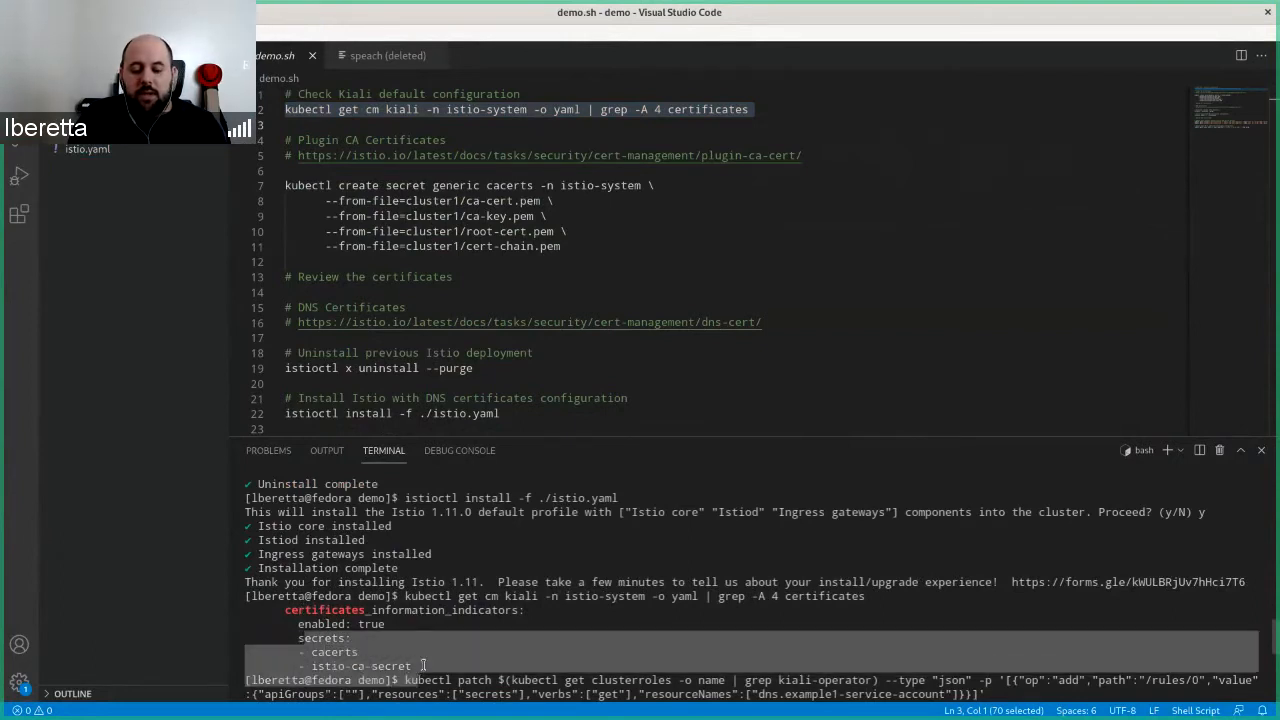
scroll(421, 666, down, 7)
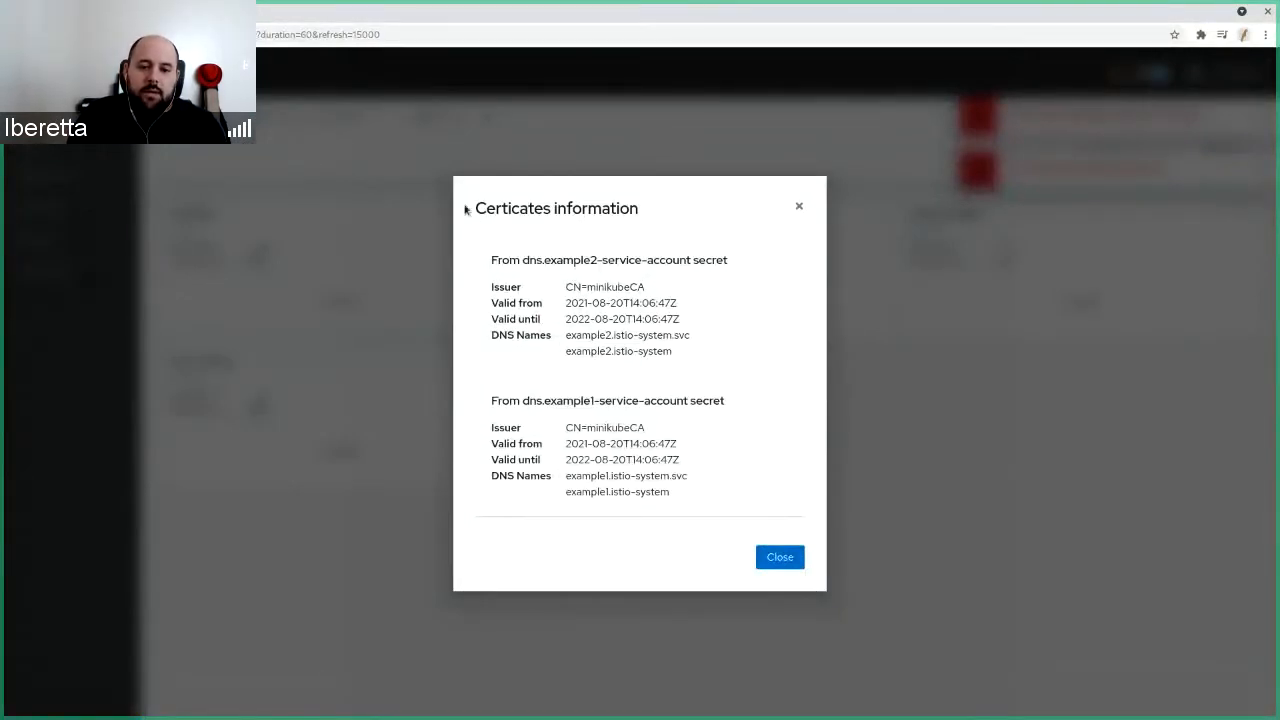
Examine the issuer, validity and DNS names of both service-account secrets in Kiali's certificates information, and close the dialog
drag(474, 206, 540, 297)
click(541, 298)
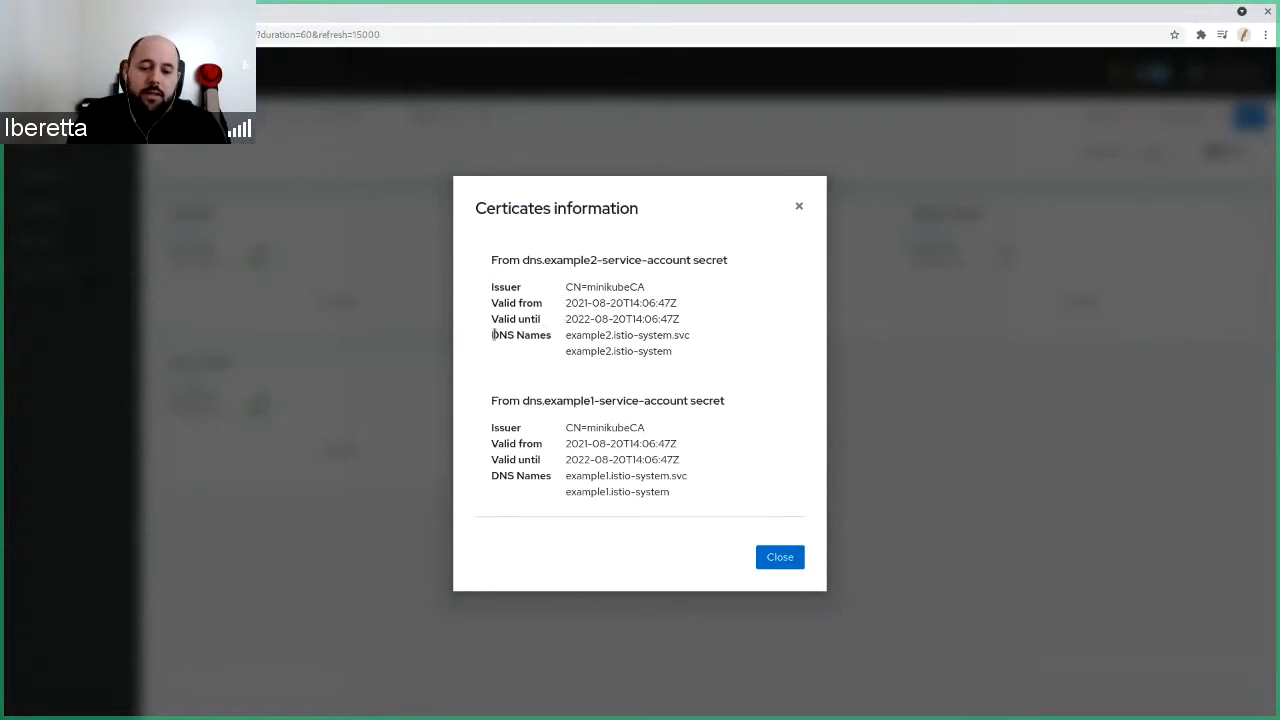
drag(493, 335, 686, 363)
click(688, 363)
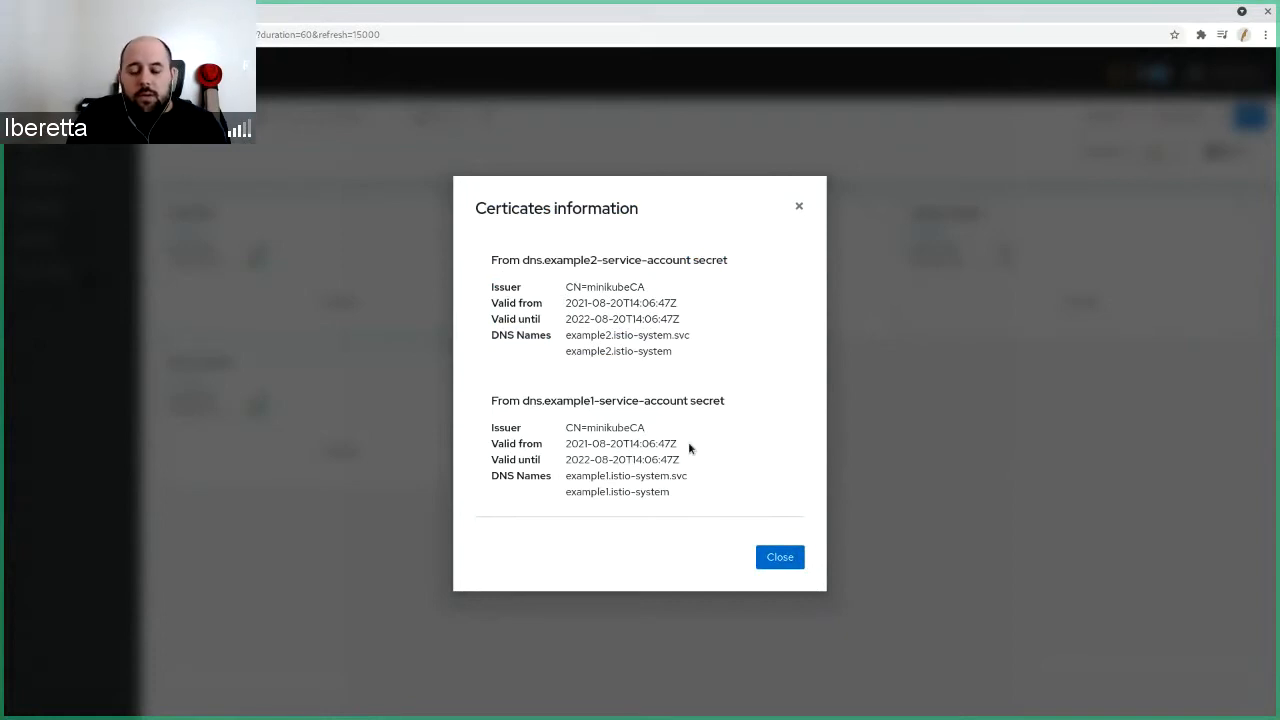
click(779, 559)
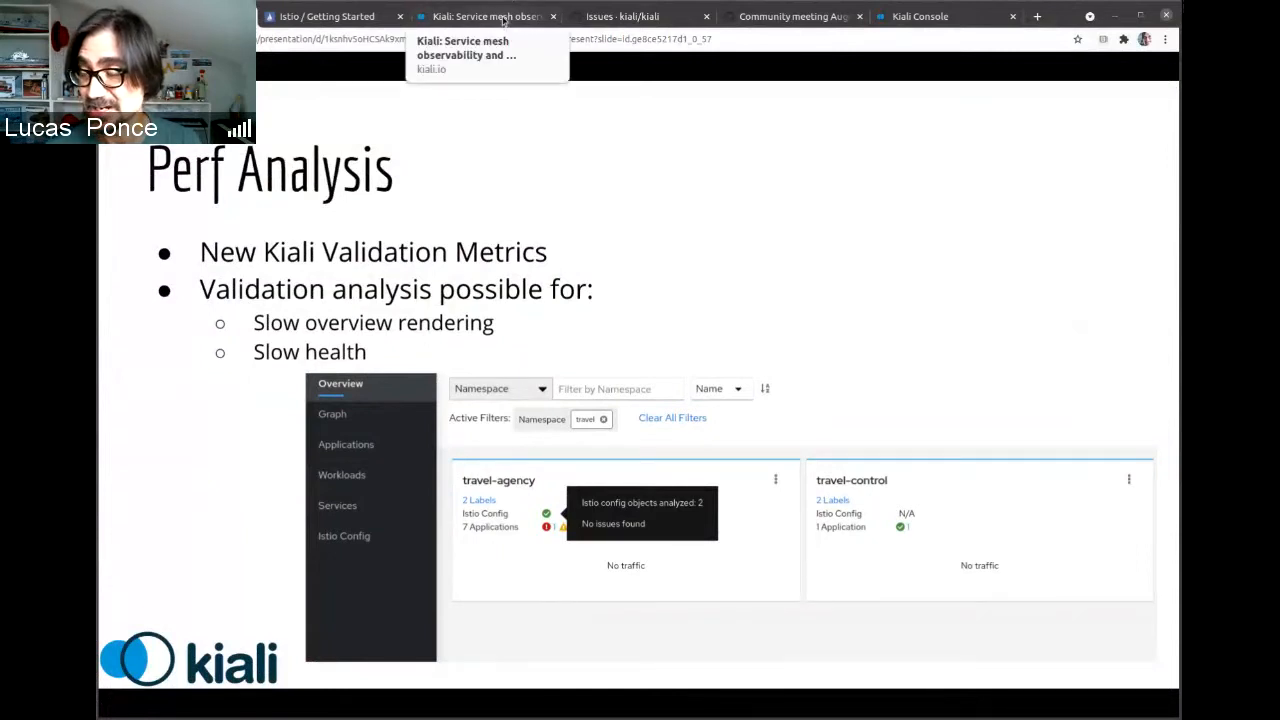
View the kiali workload's internal metrics in the Kiali console, and advance the presentation to the Hostname Visualization slide
click(920, 16)
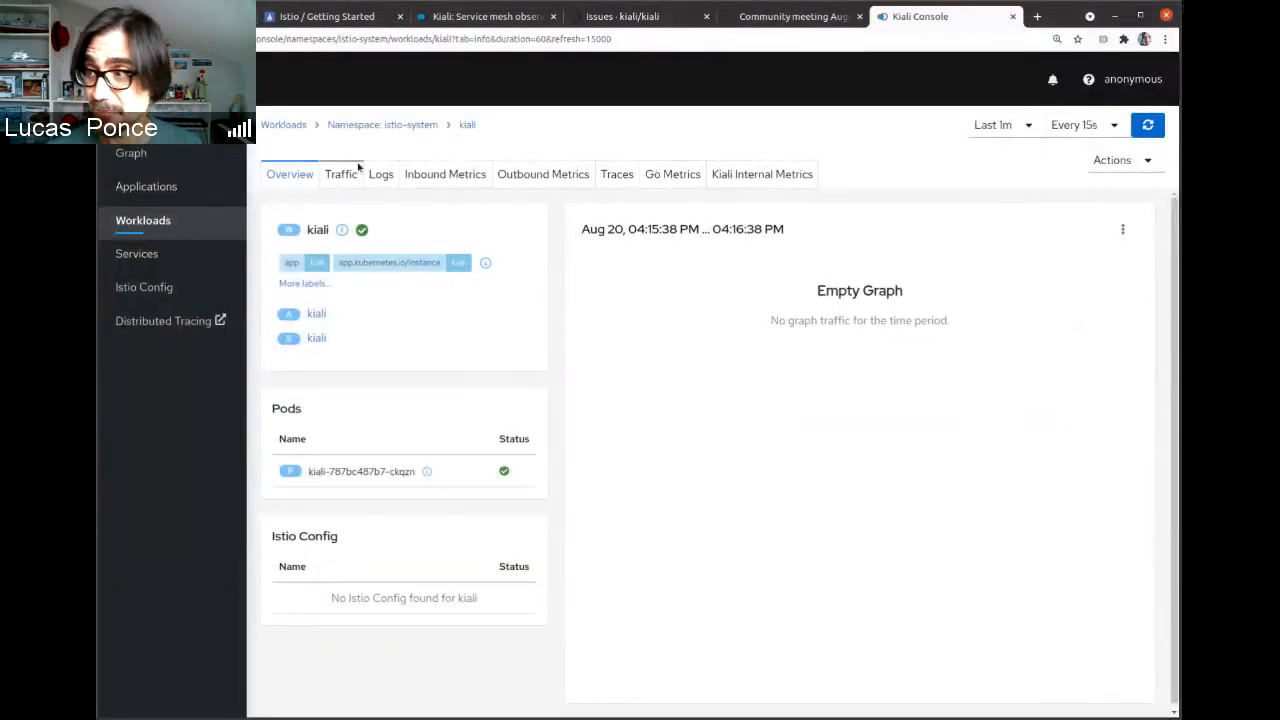
click(777, 176)
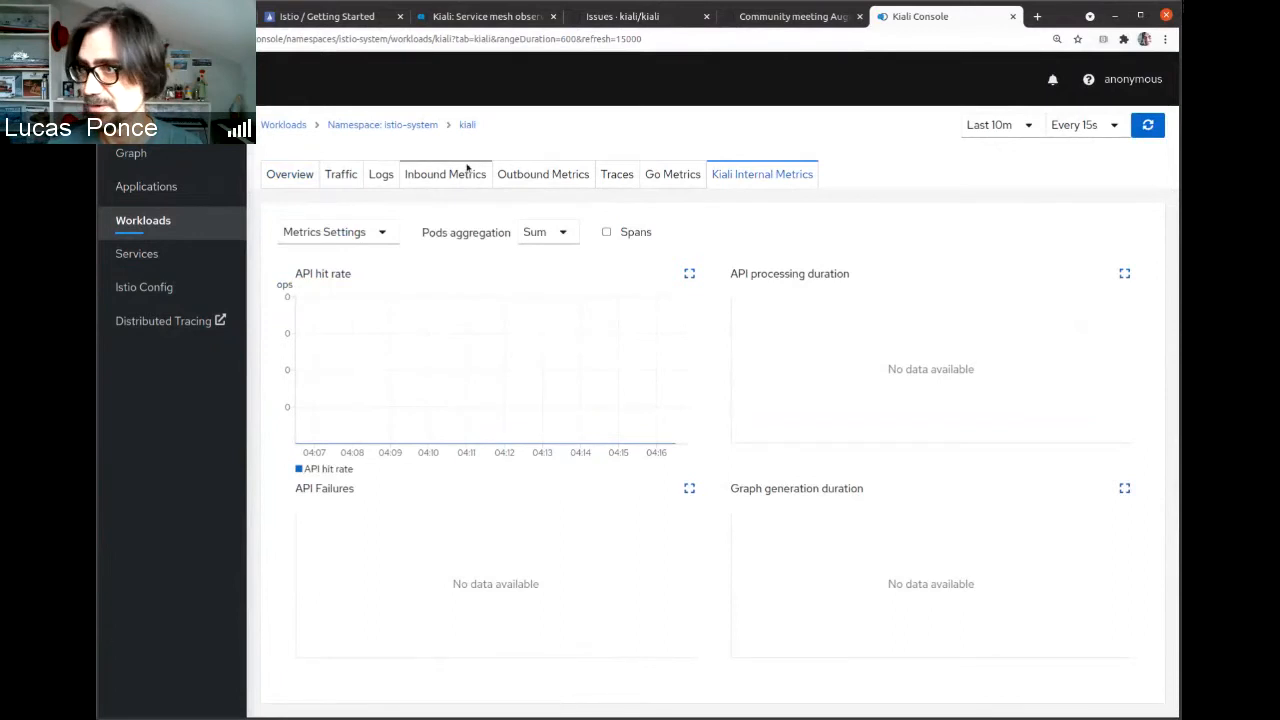
click(190, 17)
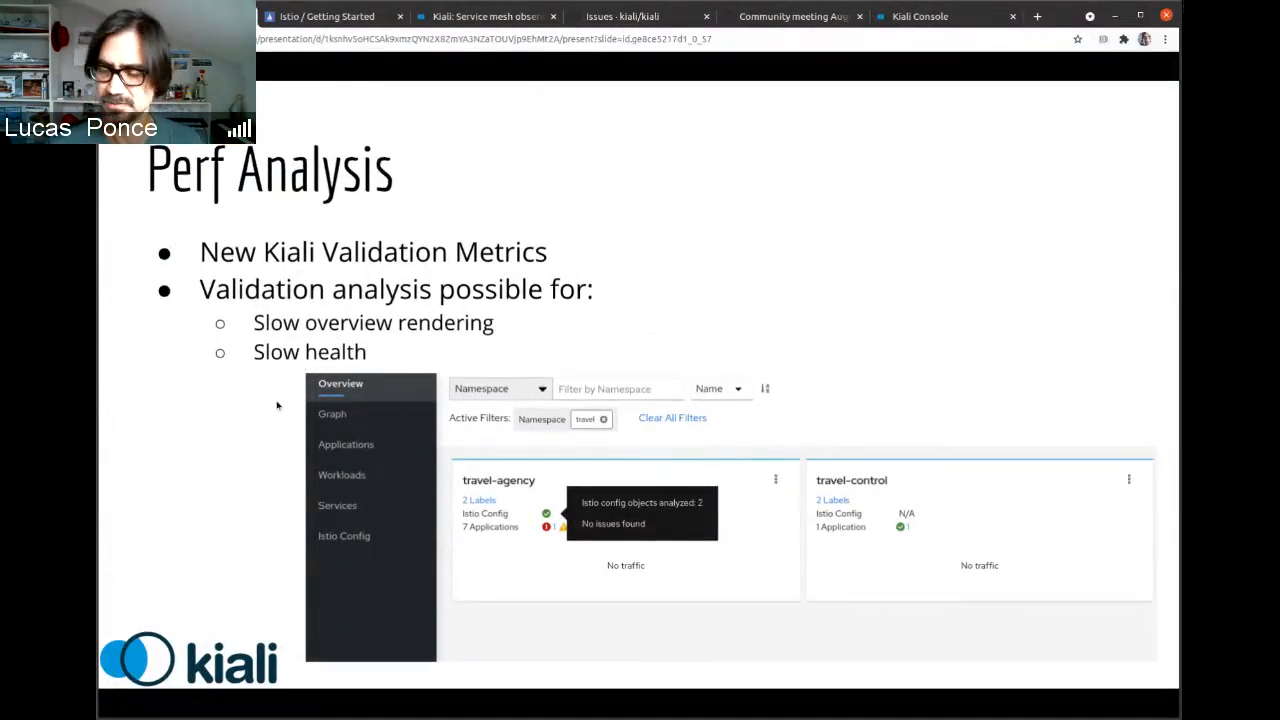
key(Right)
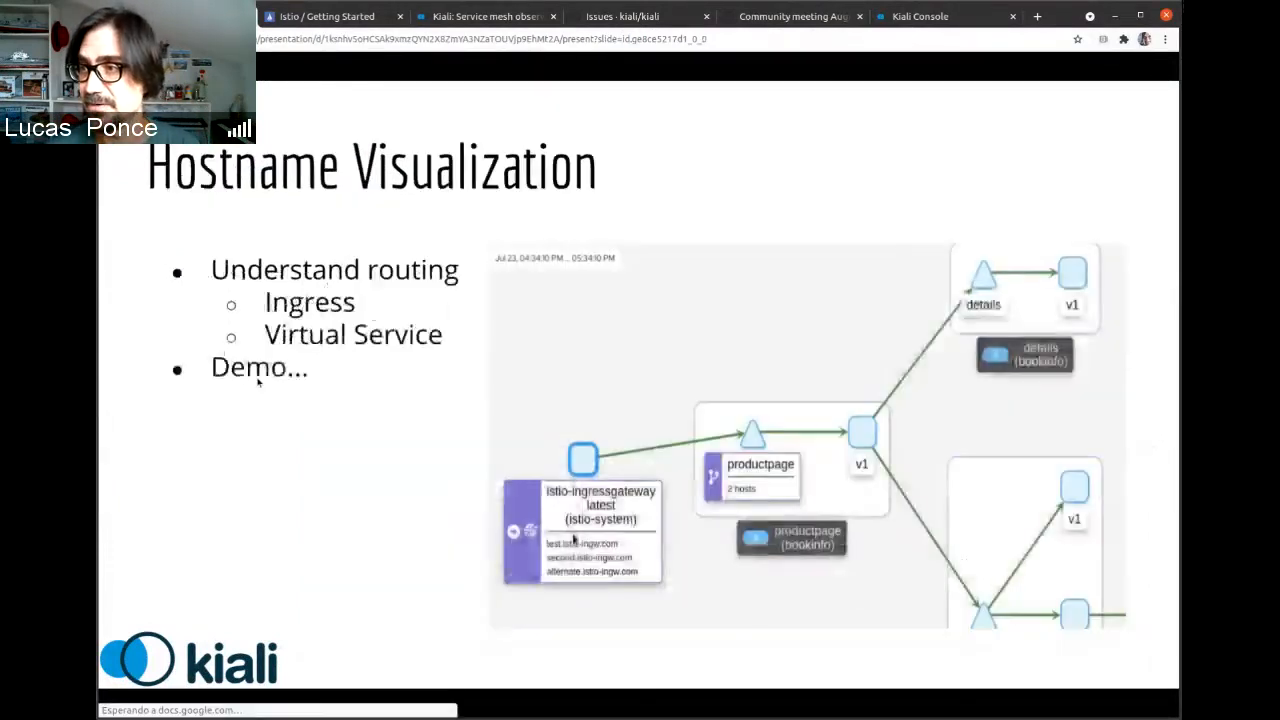
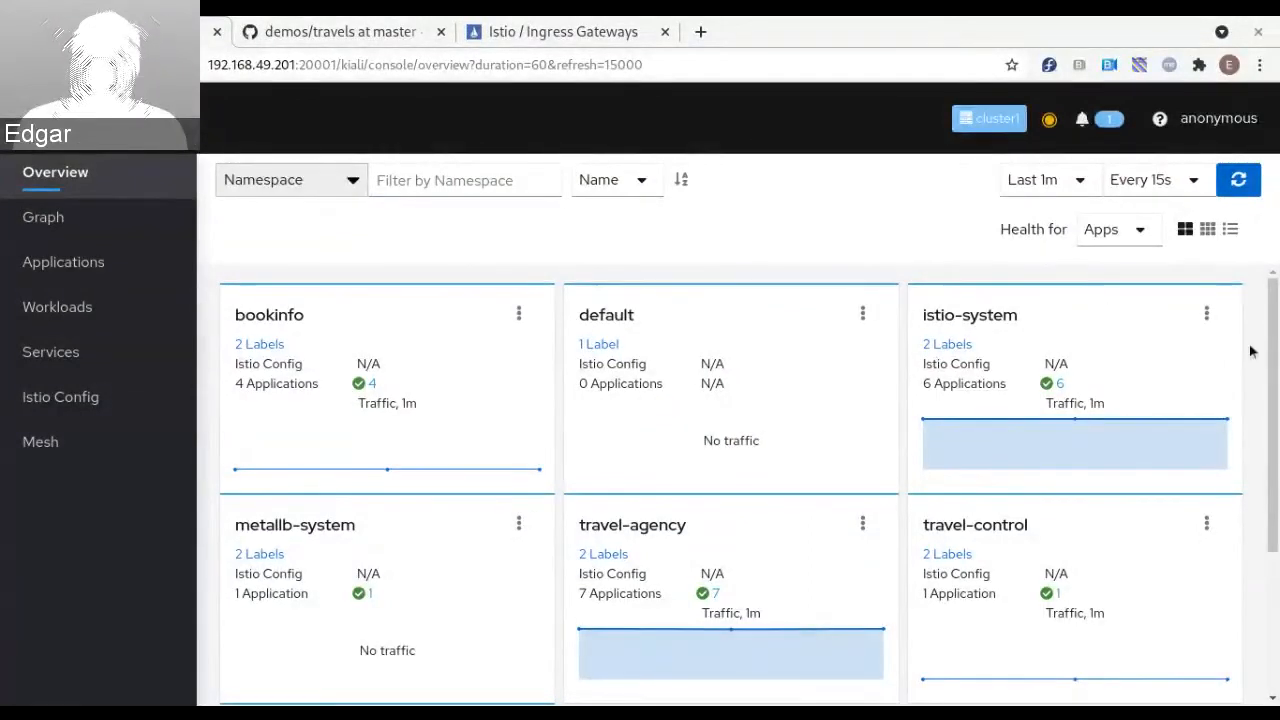
Examine the namespaces on the Kiali overview page, including bookinfo and the travel demo namespaces
mouse_move(1270, 325)
mouse_down()
mouse_move(1270, 381)
mouse_move(1270, 322)
mouse_up()
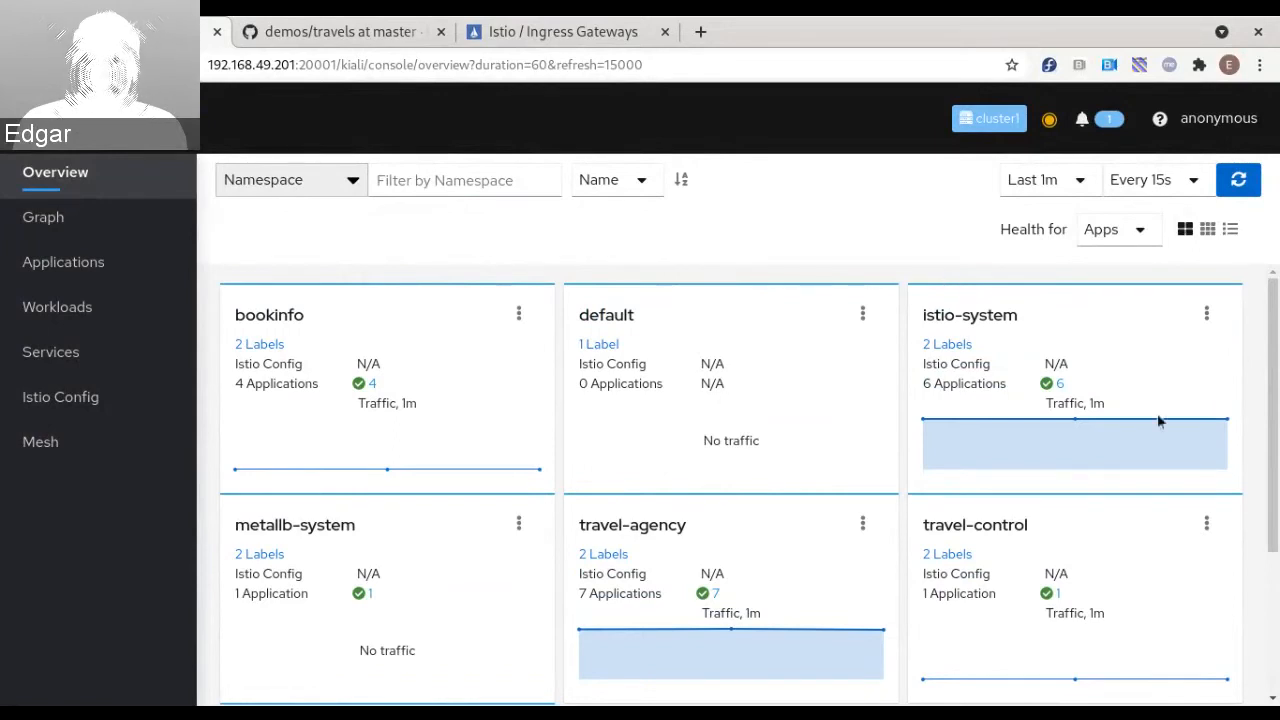
mouse_move(1270, 321)
mouse_down()
mouse_move(1266, 366)
mouse_move(1266, 323)
mouse_up()
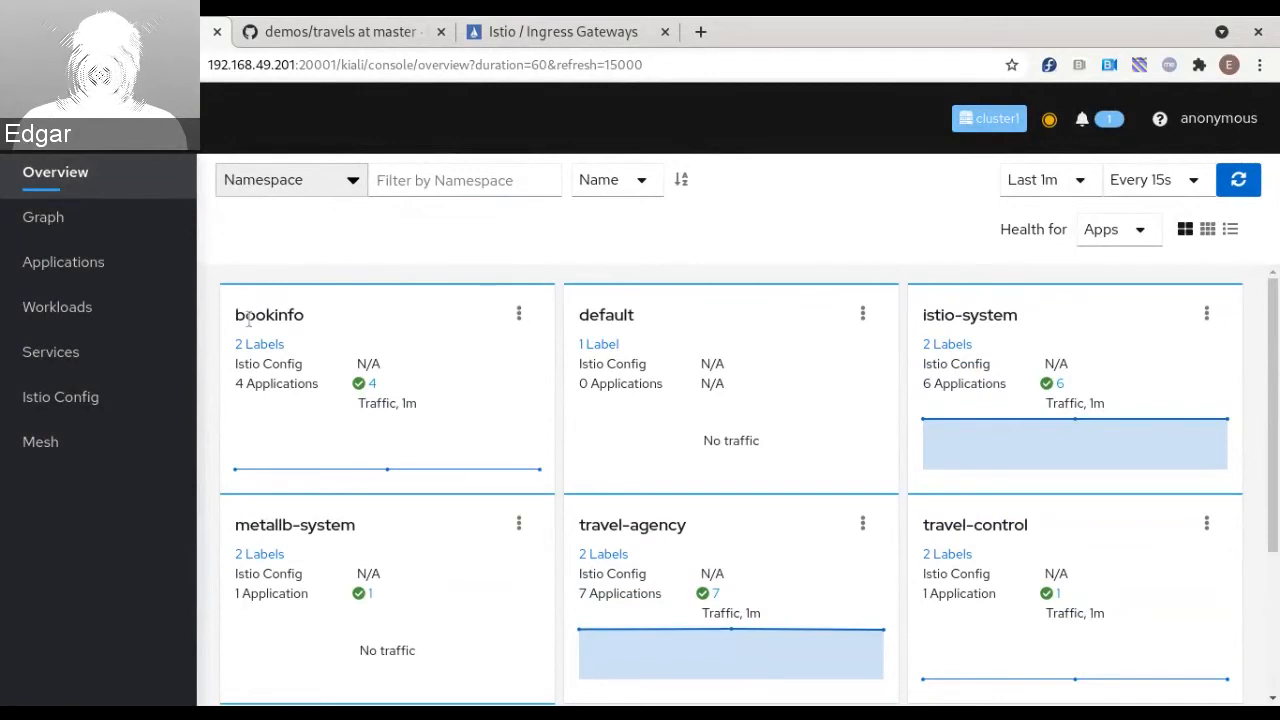
drag(246, 316, 288, 316)
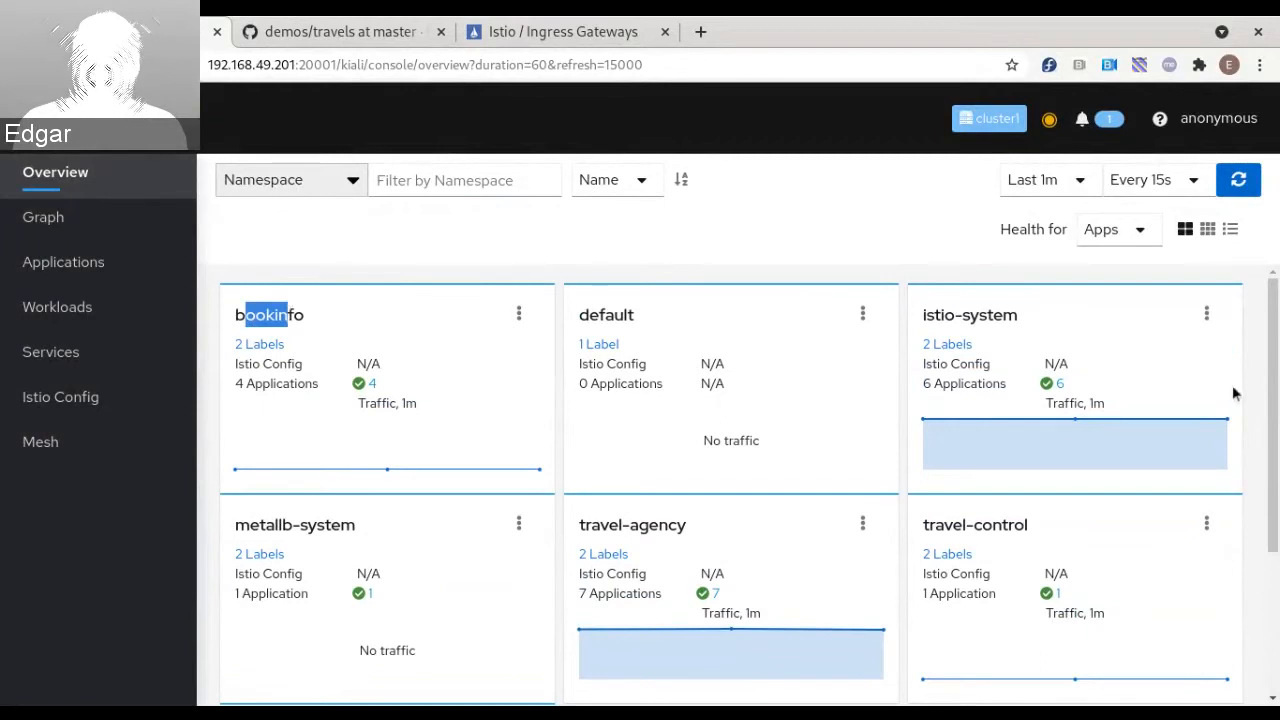
scroll(1265, 400, down, 2)
mouse_move(737, 464)
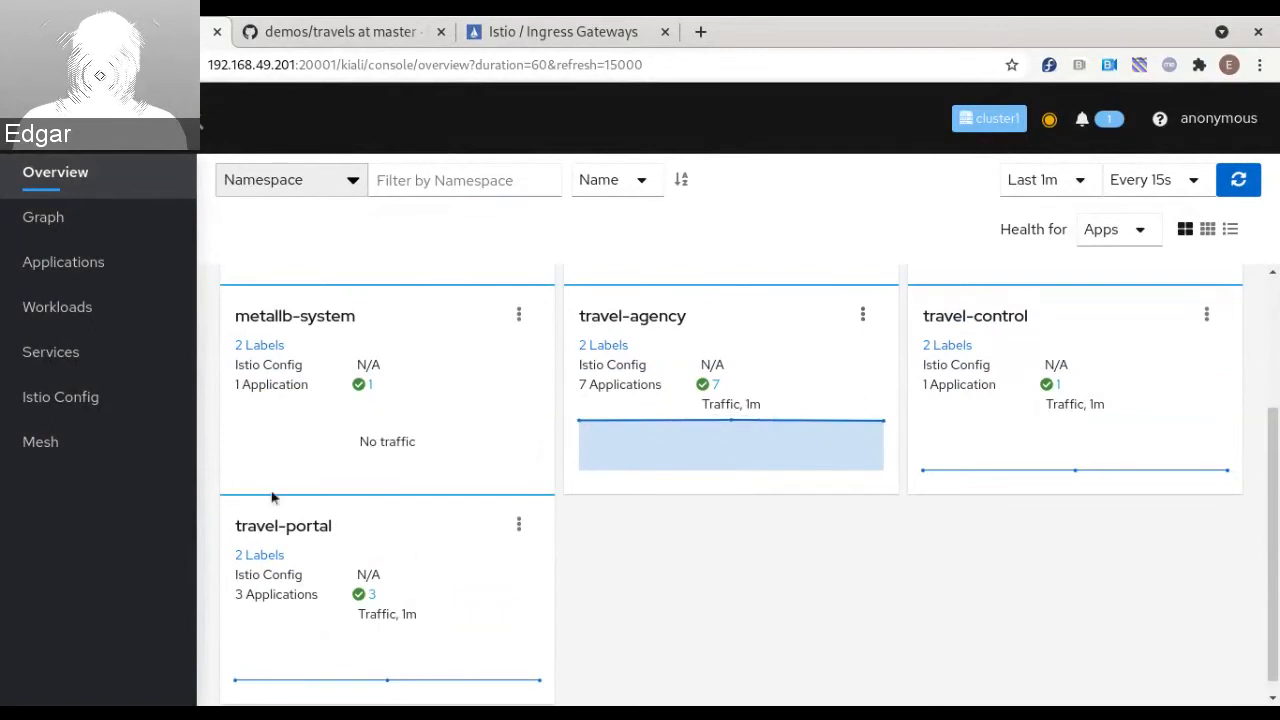
Examine the Travels Demo quick-start instructions in the README of the kiali/demos GitHub repository
click(372, 34)
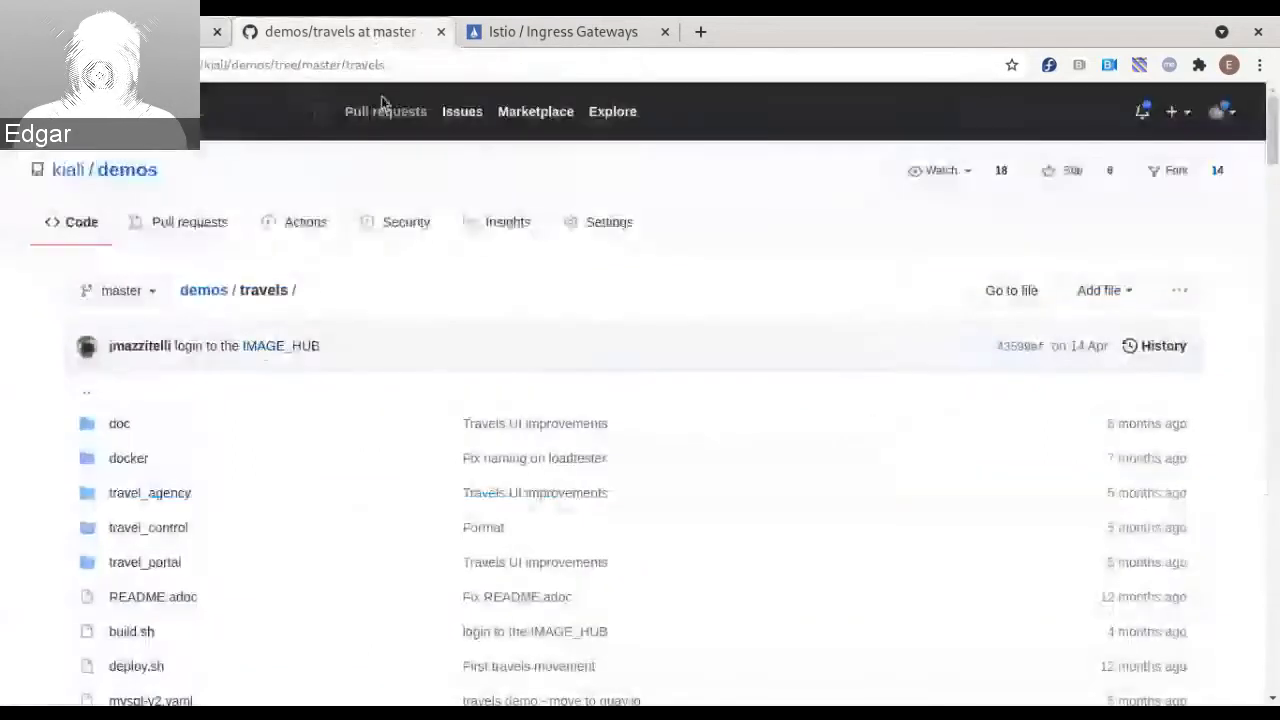
mouse_move(60, 178)
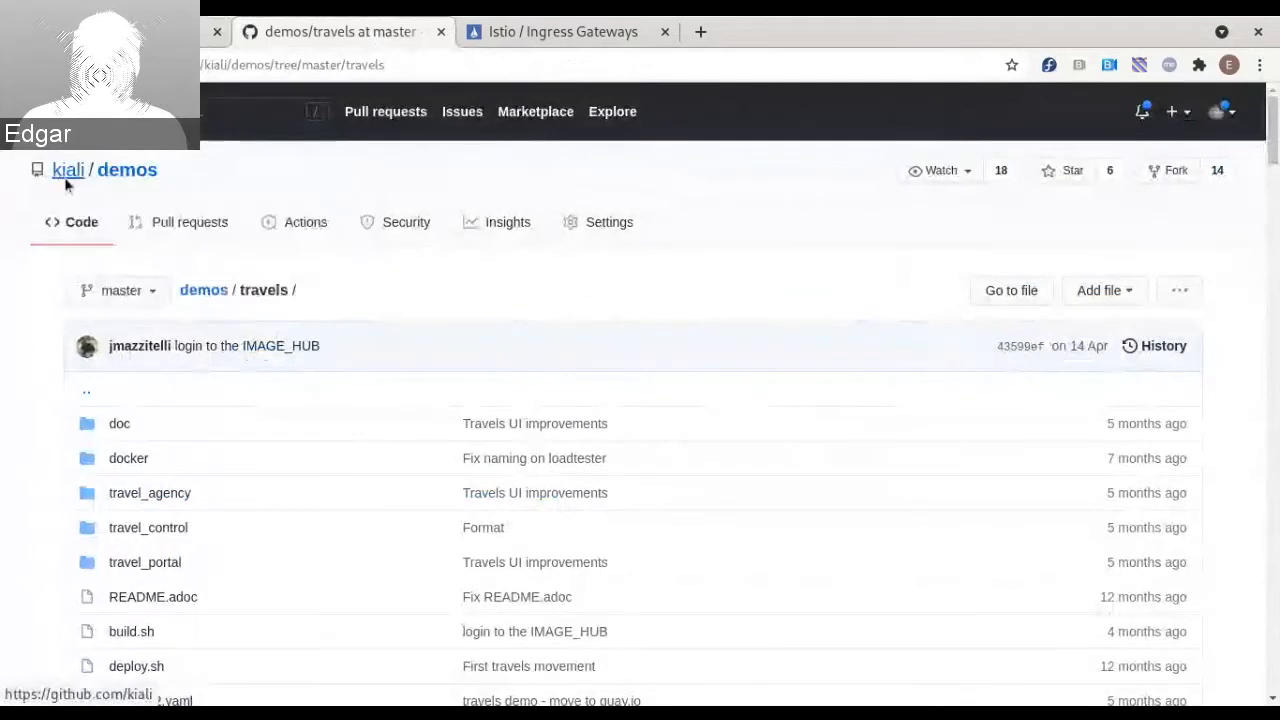
drag(1270, 137, 1268, 239)
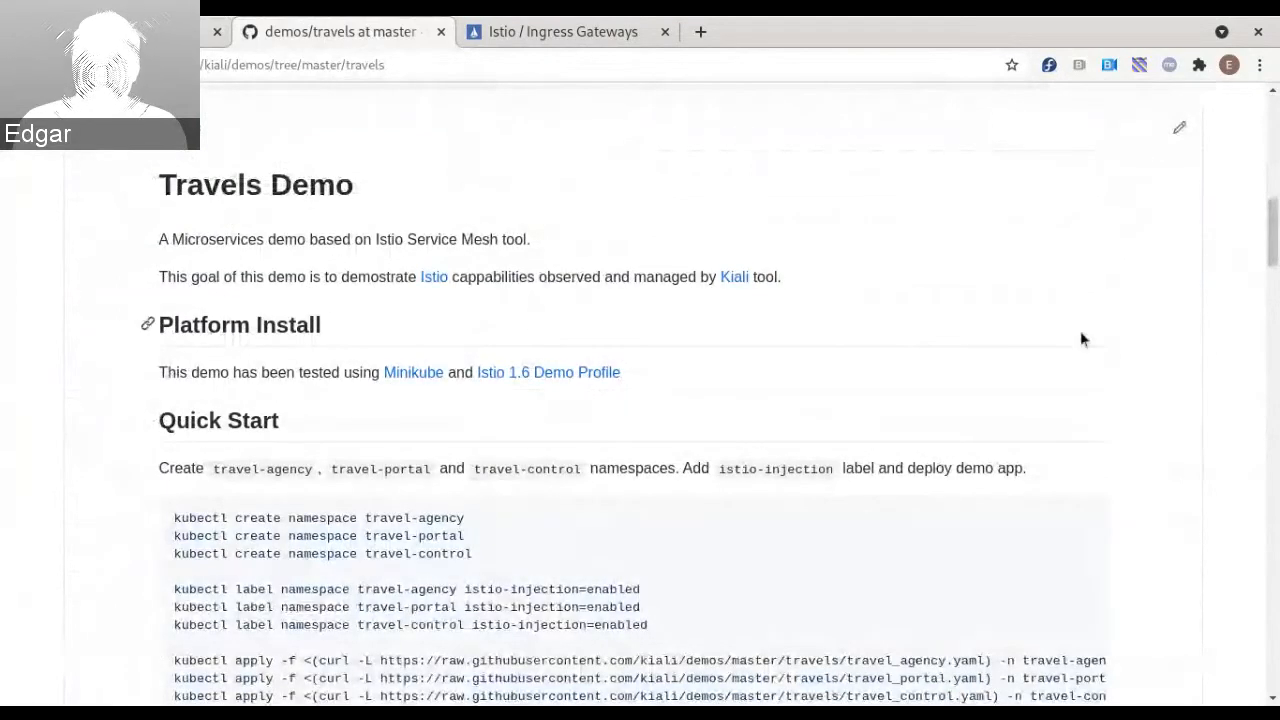
scroll(905, 321, down, 4)
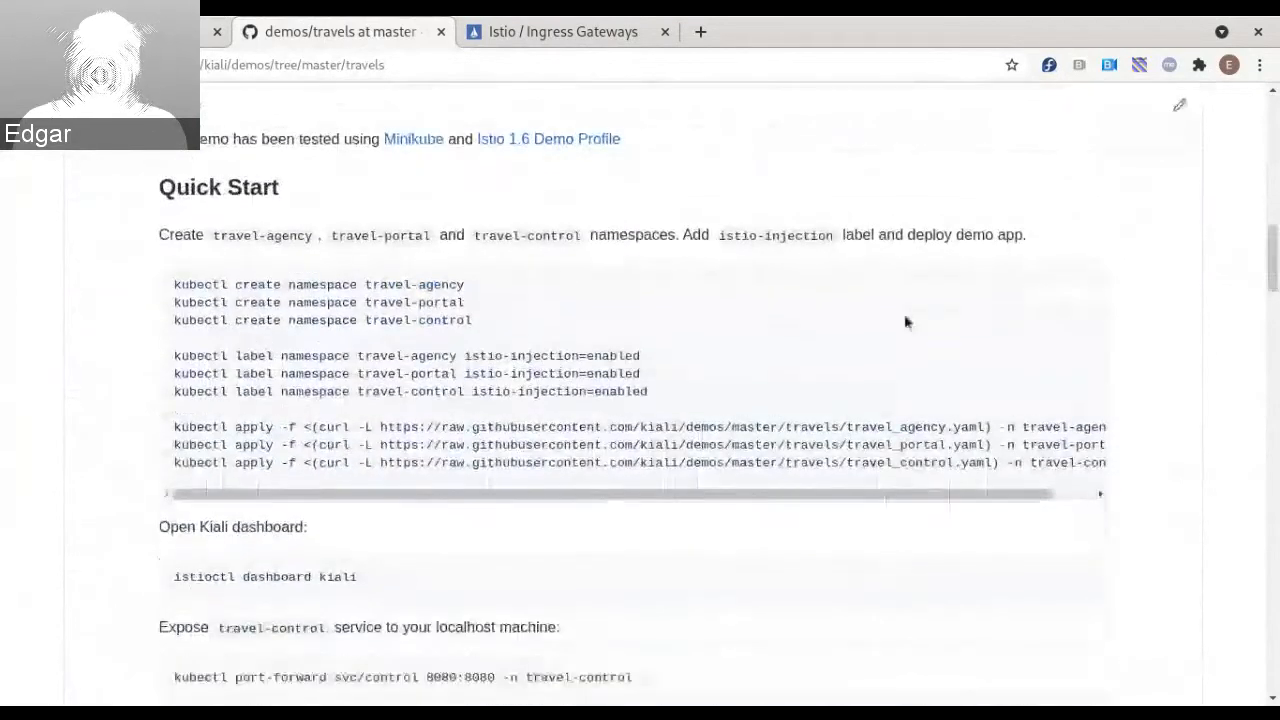
scroll(230, 465, down, 2)
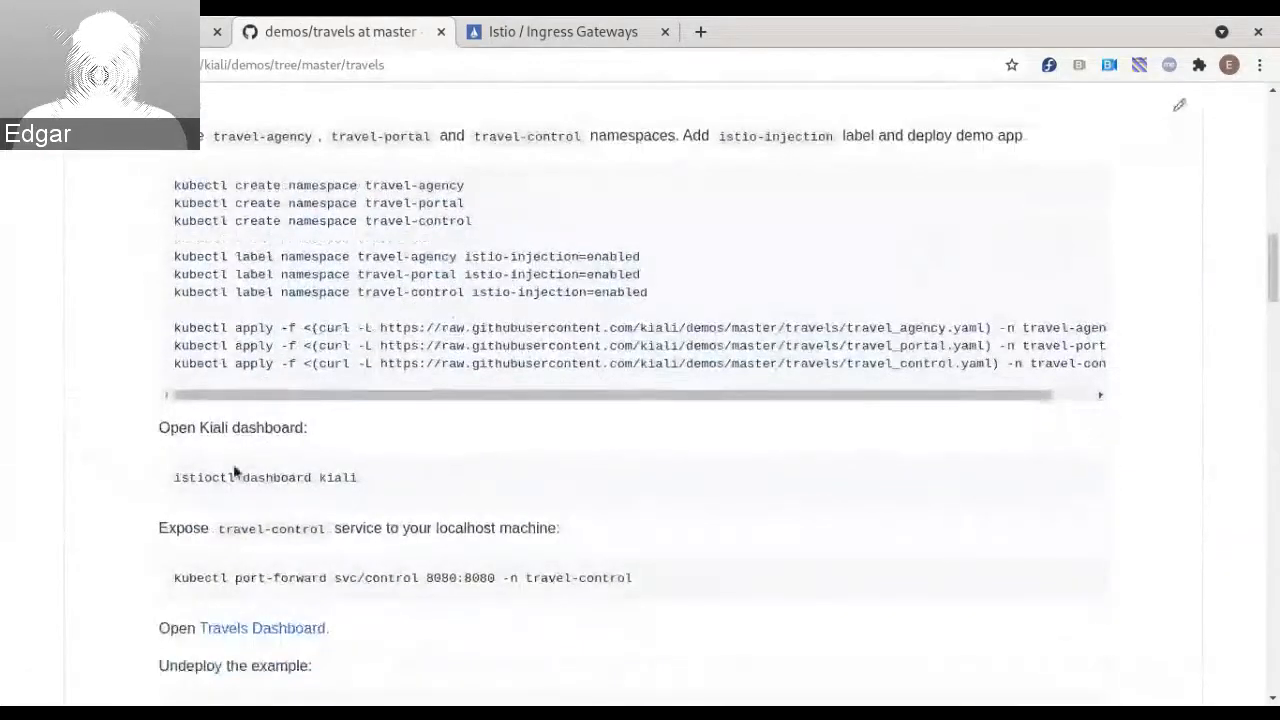
scroll(235, 470, down, 2)
scroll(235, 470, down, 3)
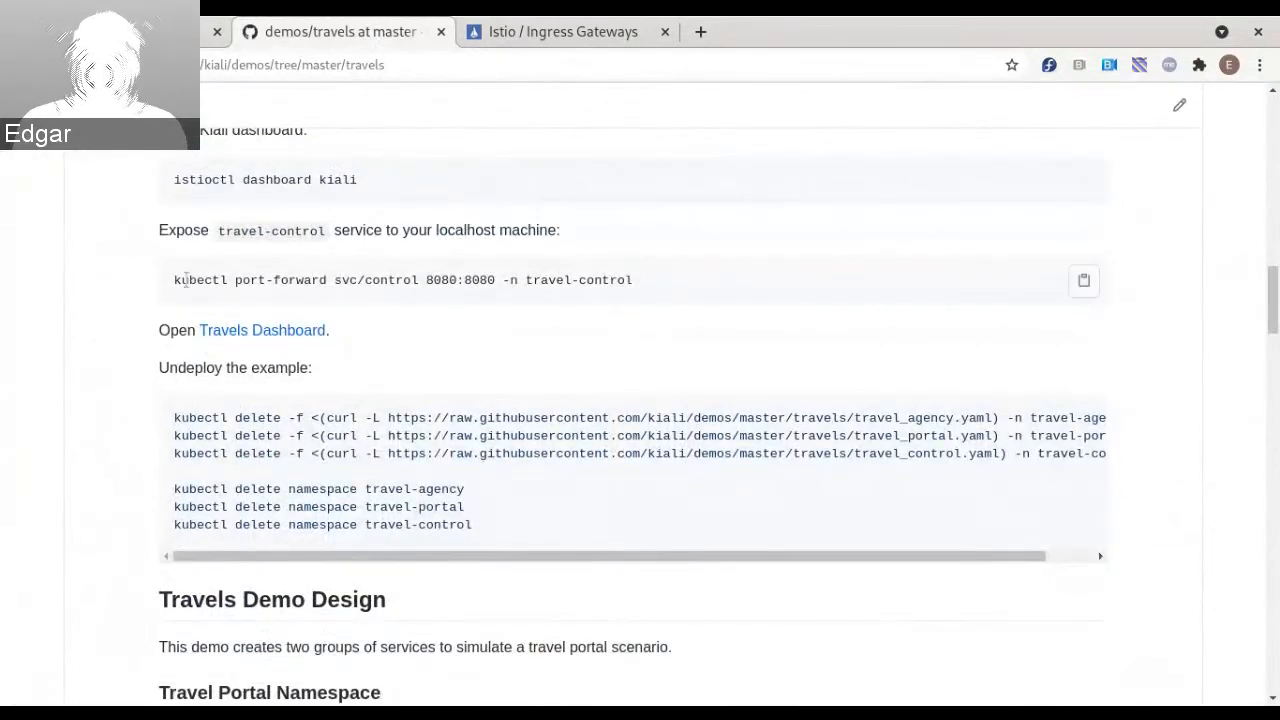
Highlight the README's kubectl port-forward command for exposing the travel-control service, and specifically its port-forward argument
drag(176, 280, 632, 277)
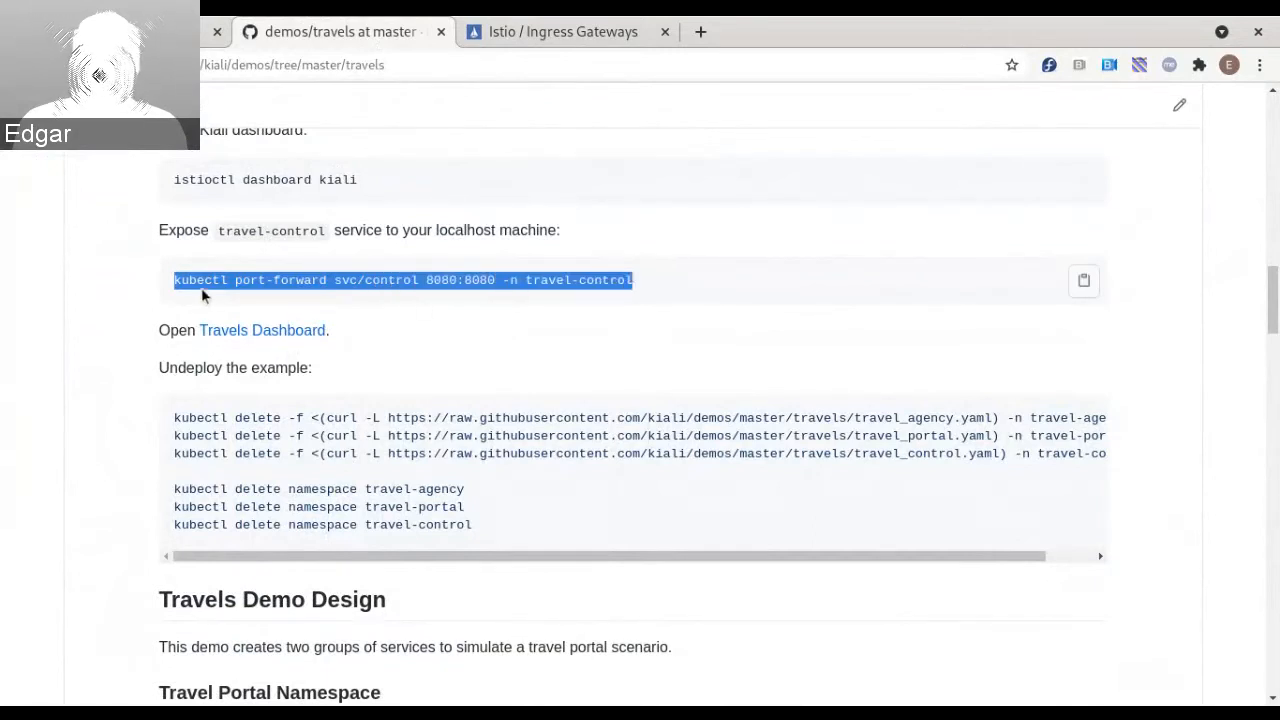
click(270, 284)
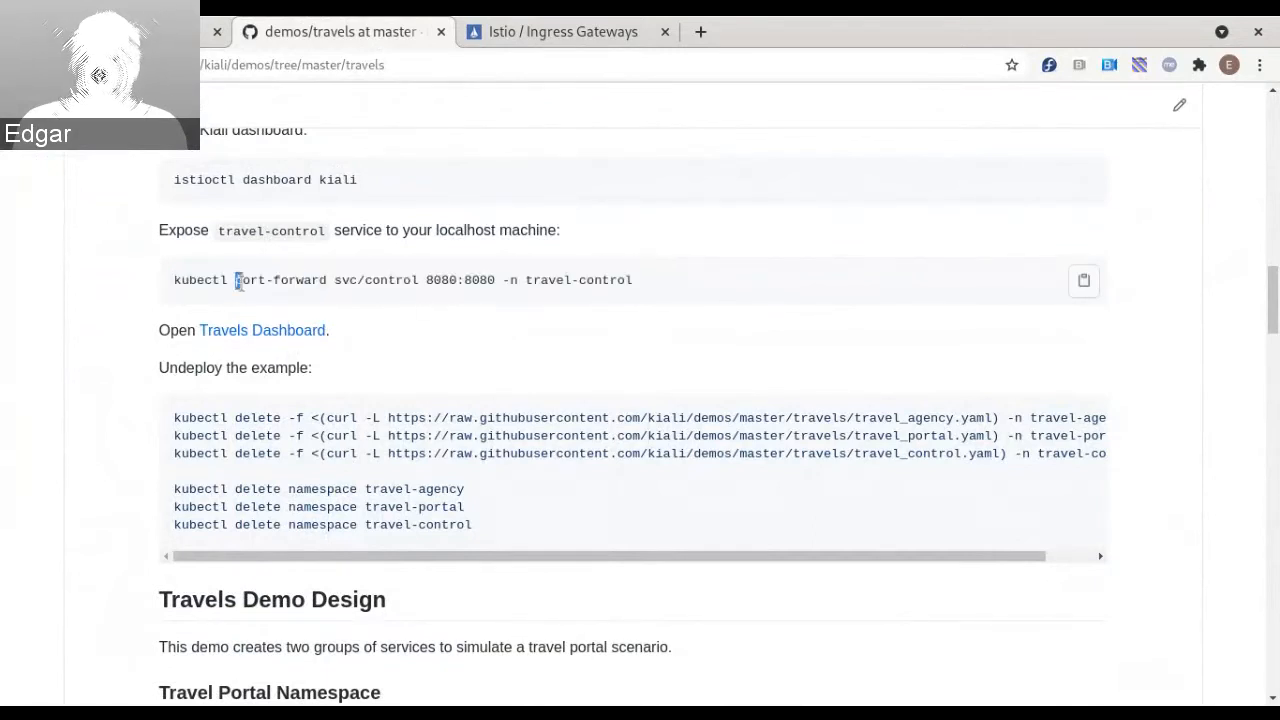
drag(236, 280, 326, 280)
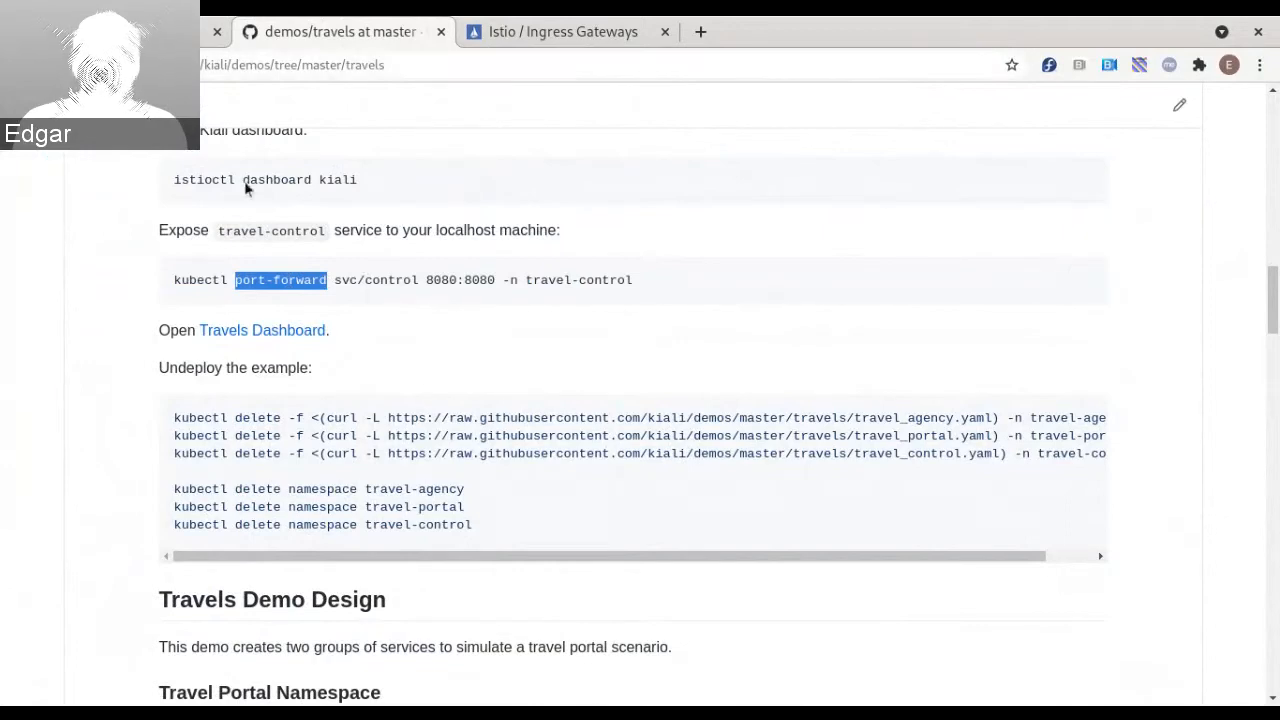
List the bookinfo and travel-control services in the Kiali console and highlight the productpage service name
click(150, 32)
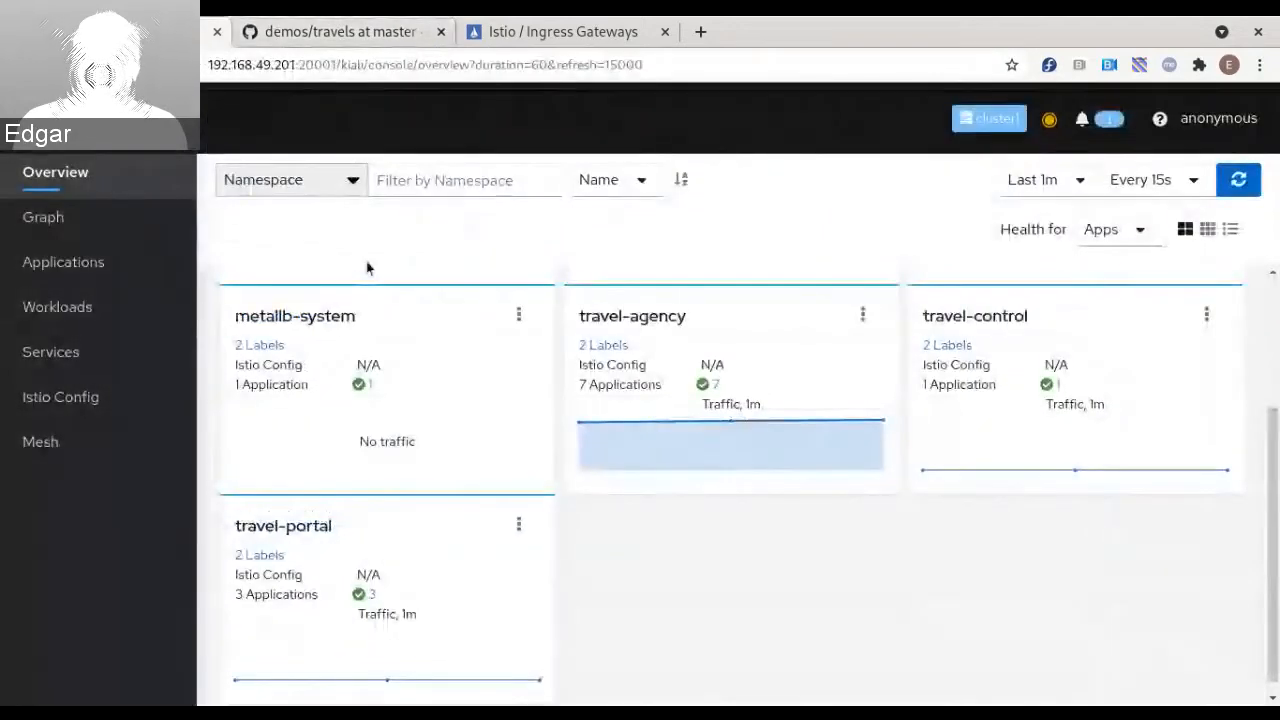
scroll(649, 518, up, 4)
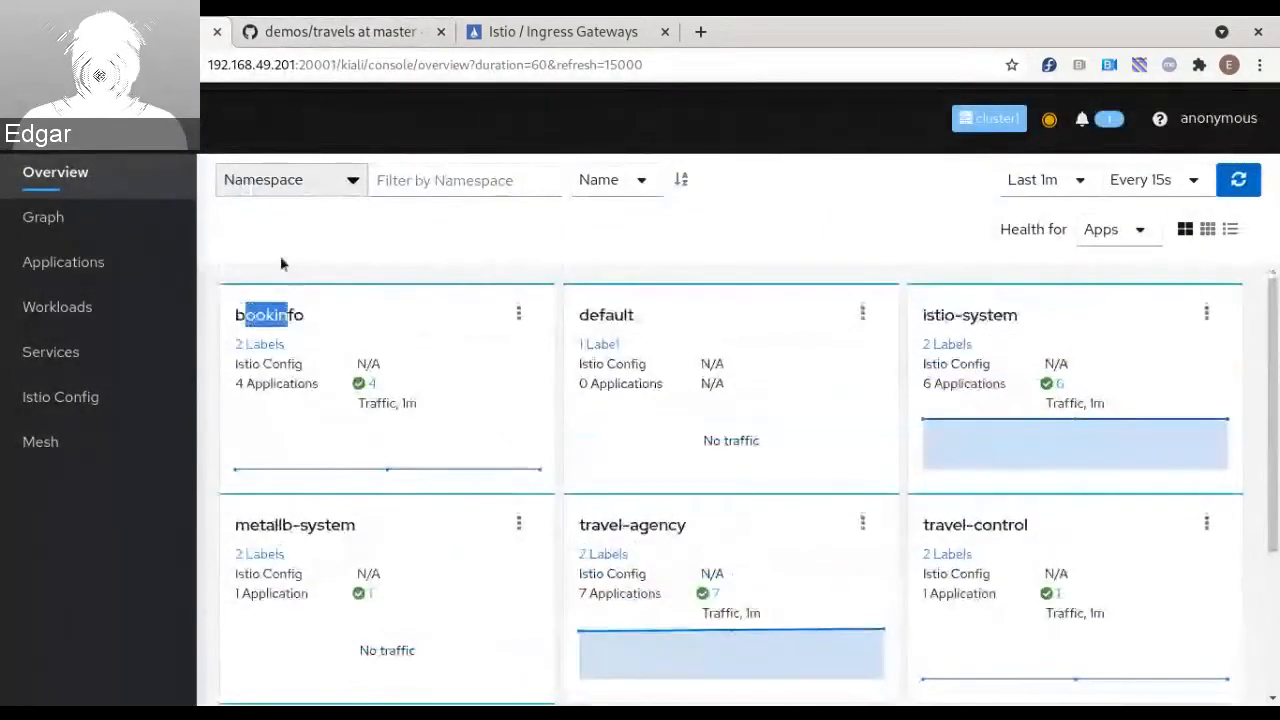
click(231, 318)
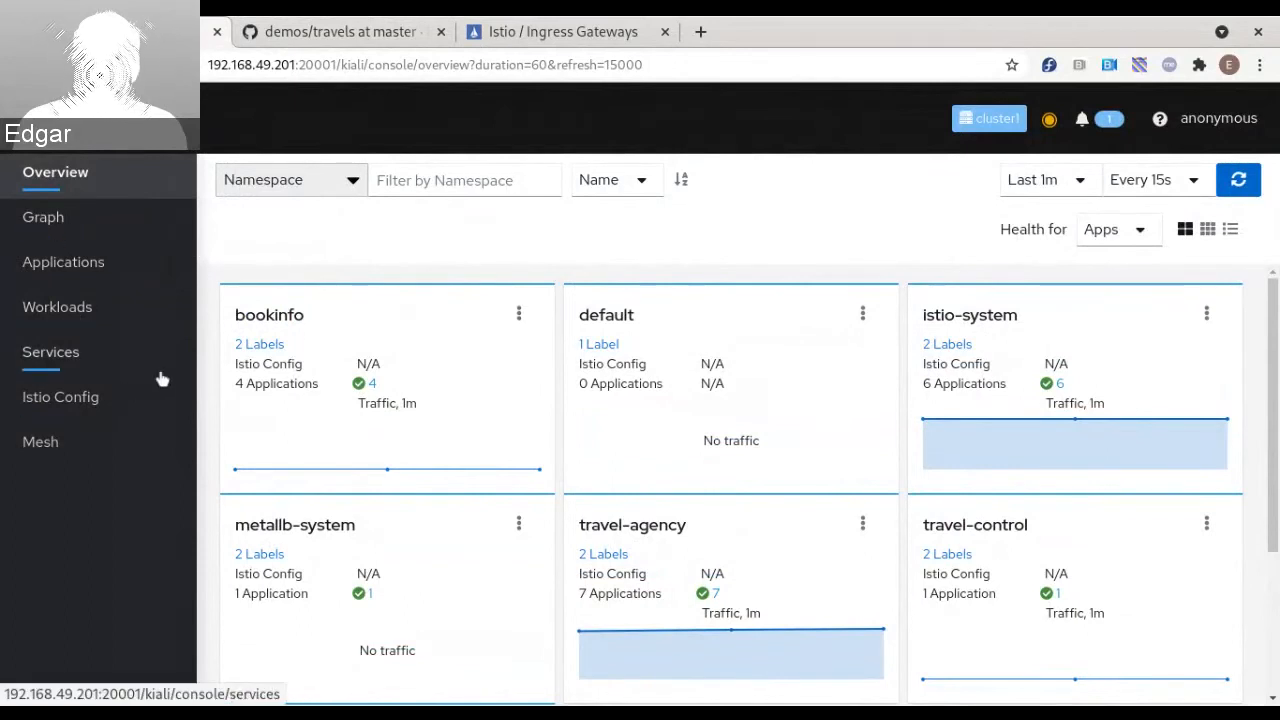
click(64, 368)
scroll(428, 366, down, 3)
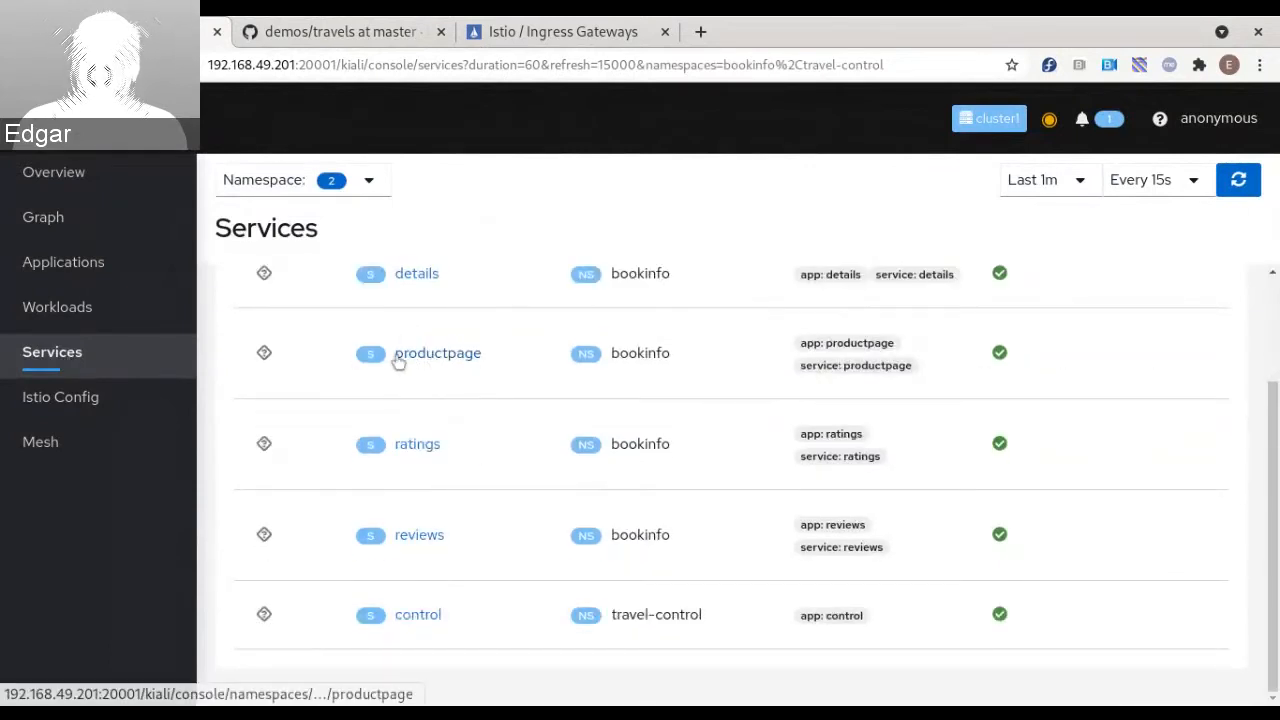
drag(396, 357, 480, 352)
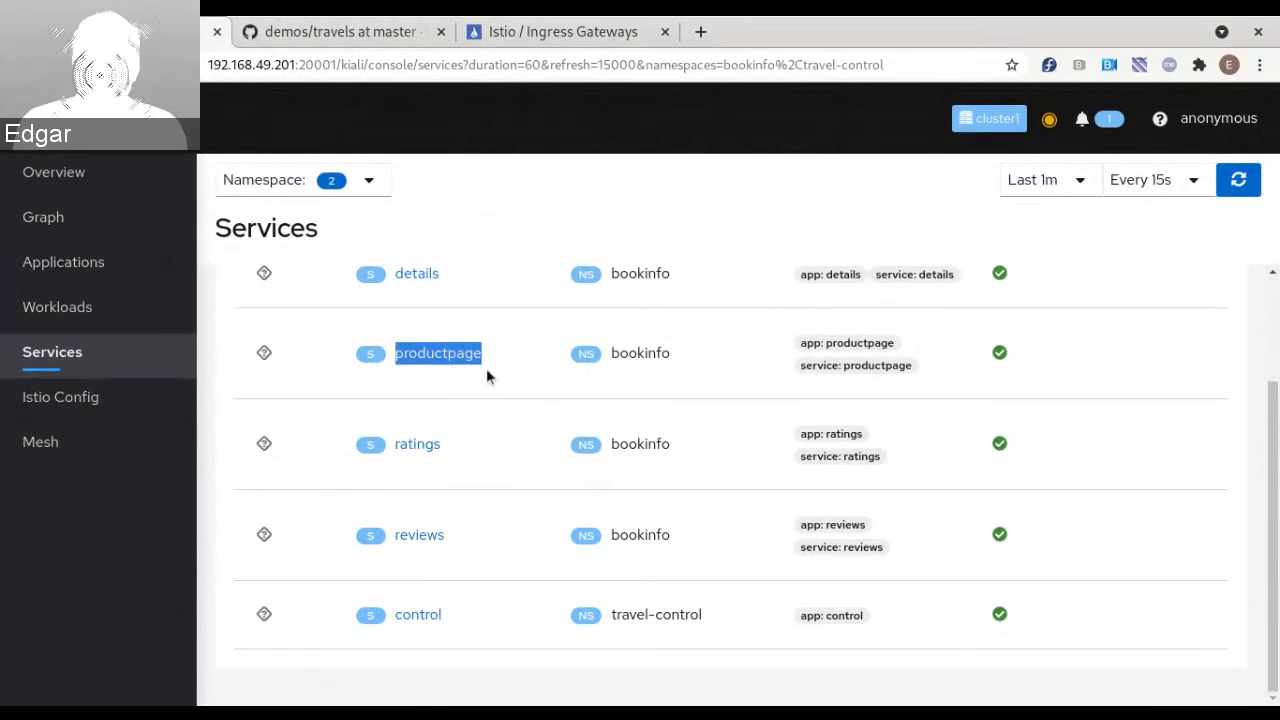
key(ctrl+Tab)
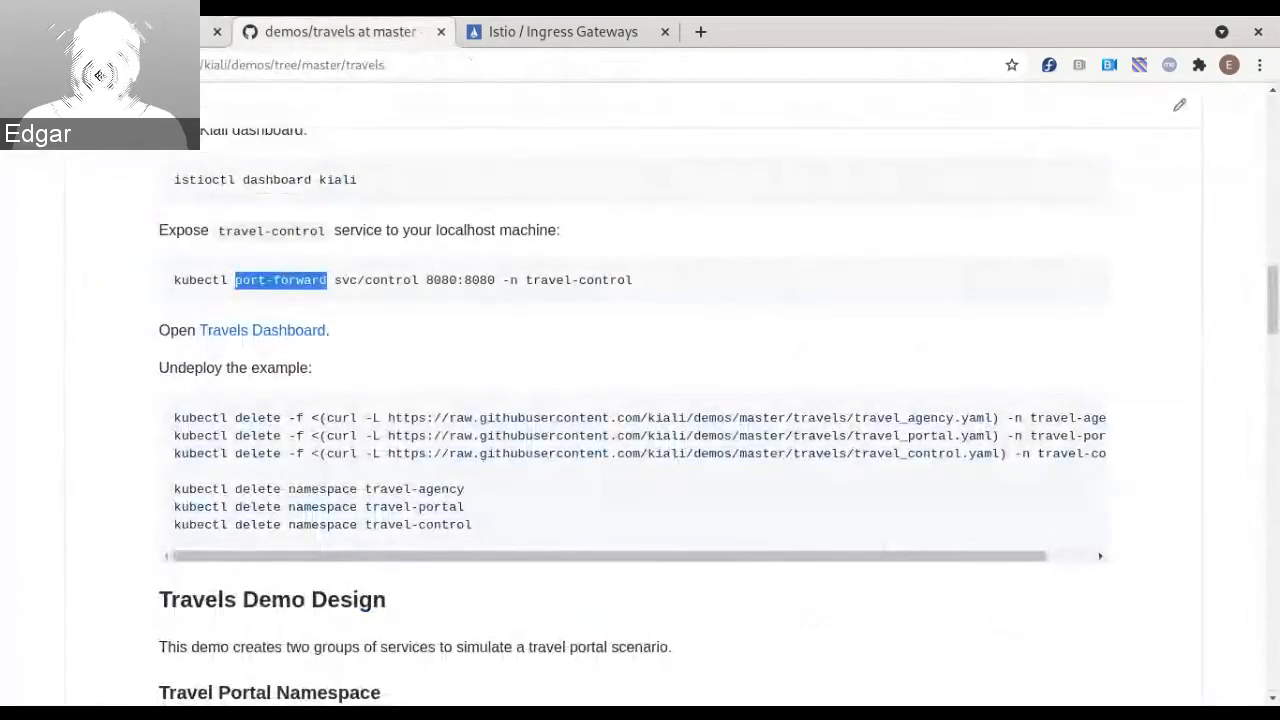
key(ctrl+shift+Tab)
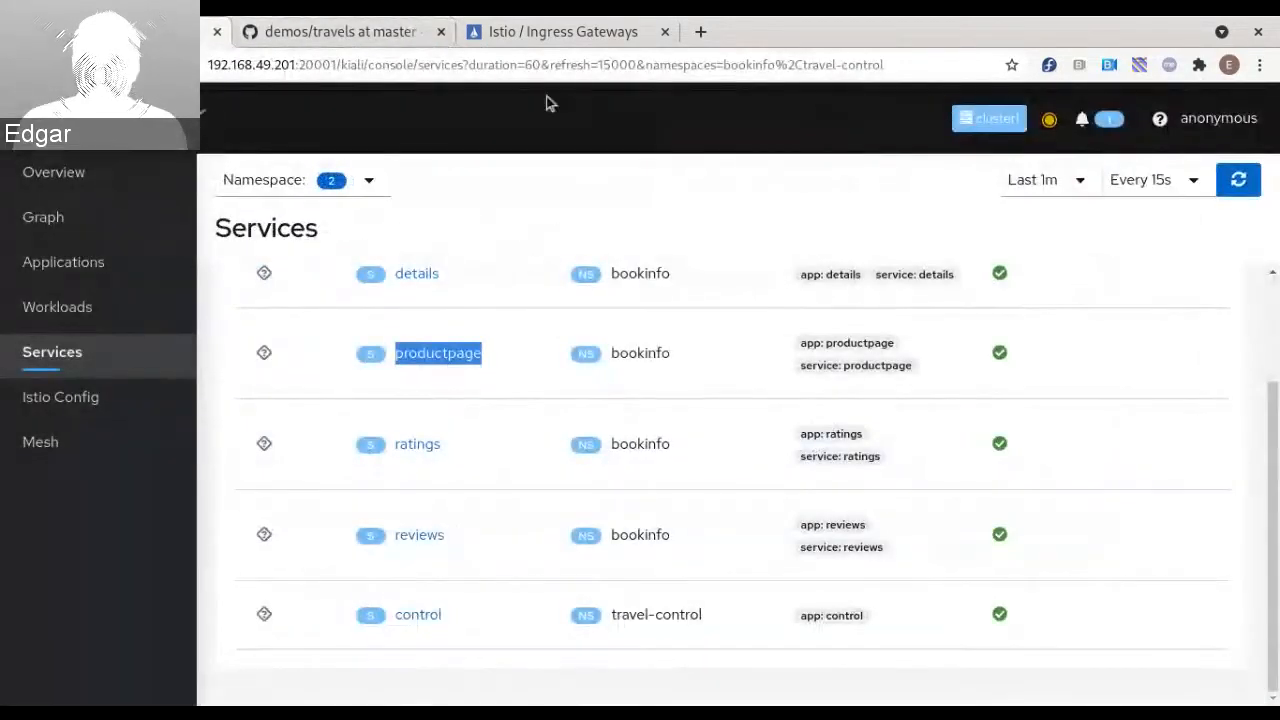
Search the web for "nginx ingress", view the NGINX Ingress Controller documentation's welcome page, and close it
click(570, 31)
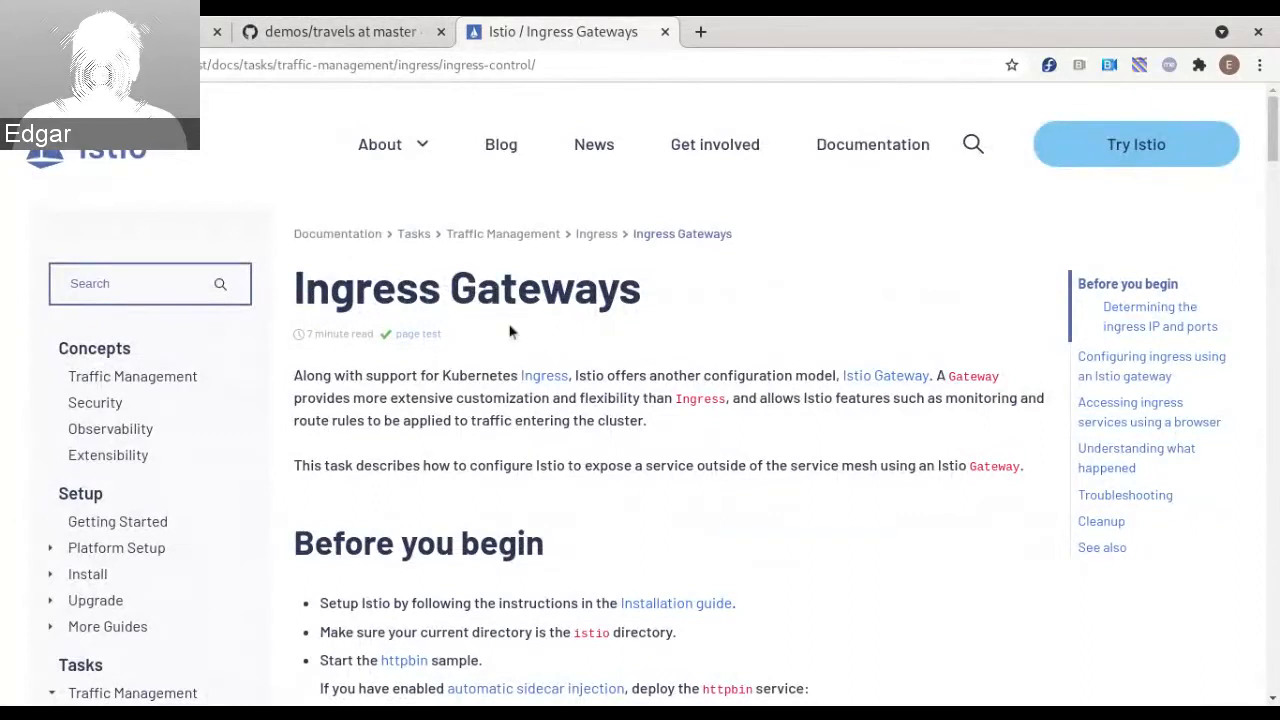
click(701, 32)
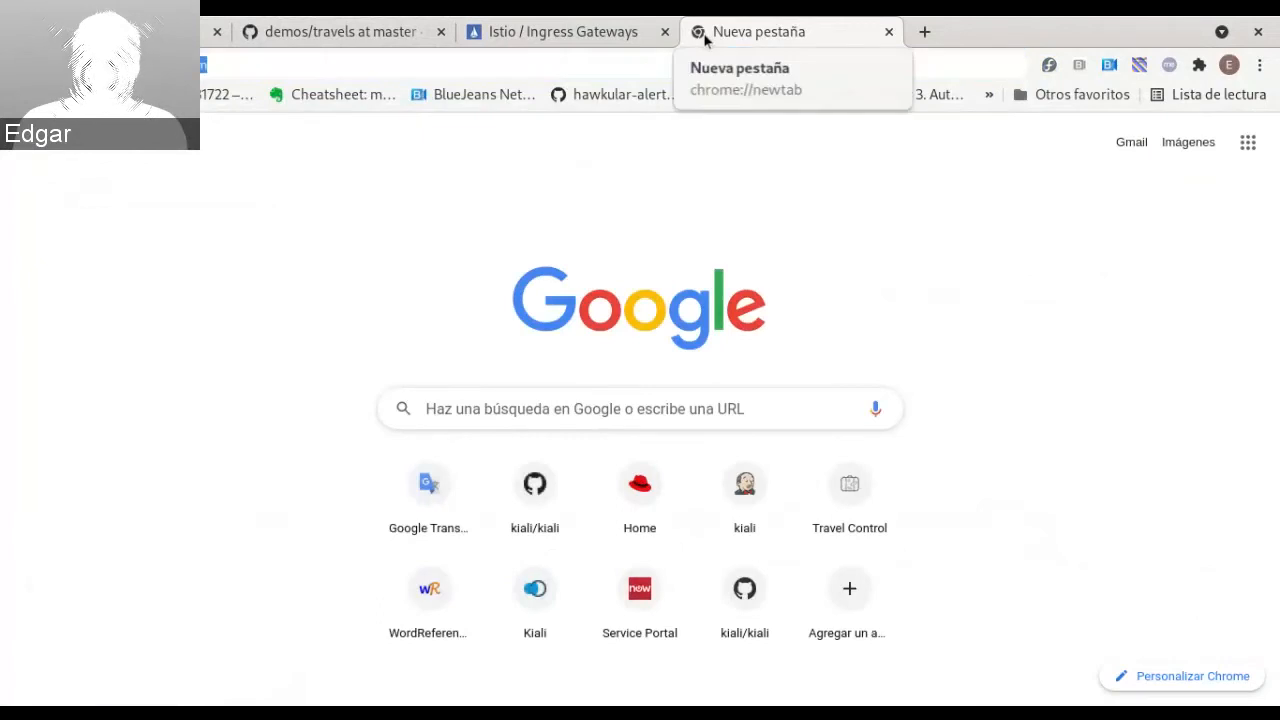
text(nginx ingress)
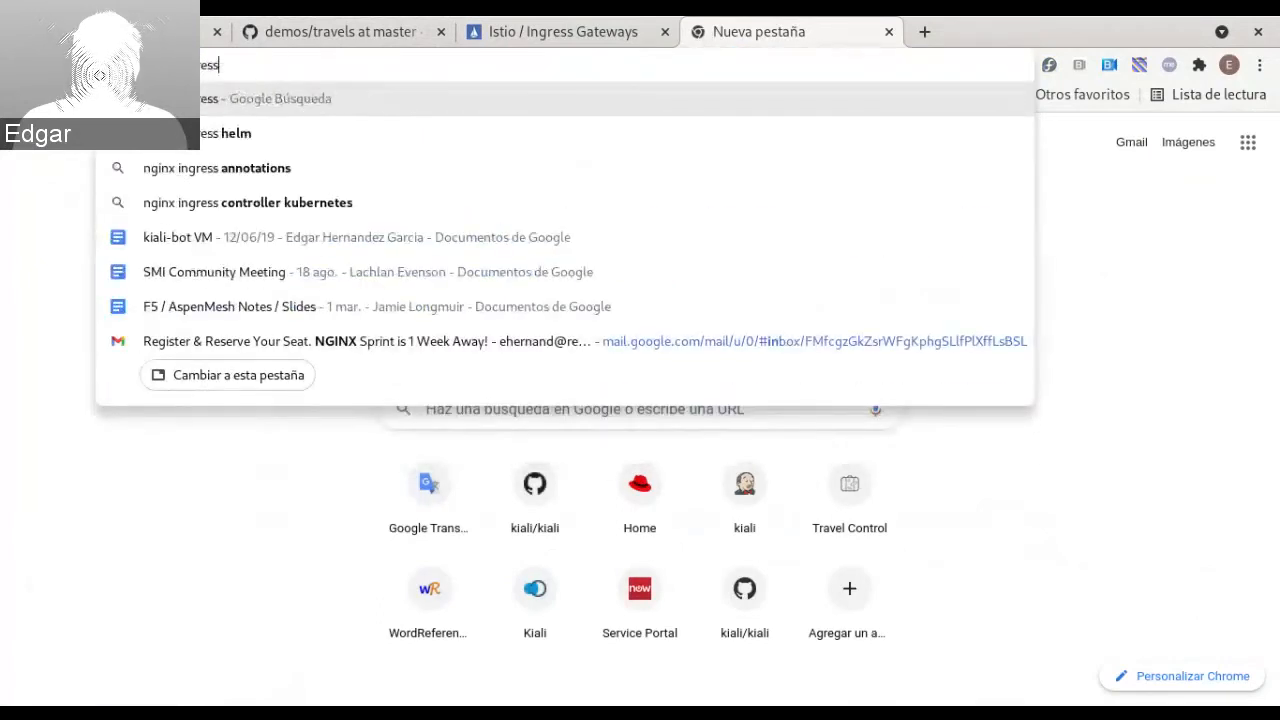
key(Return)
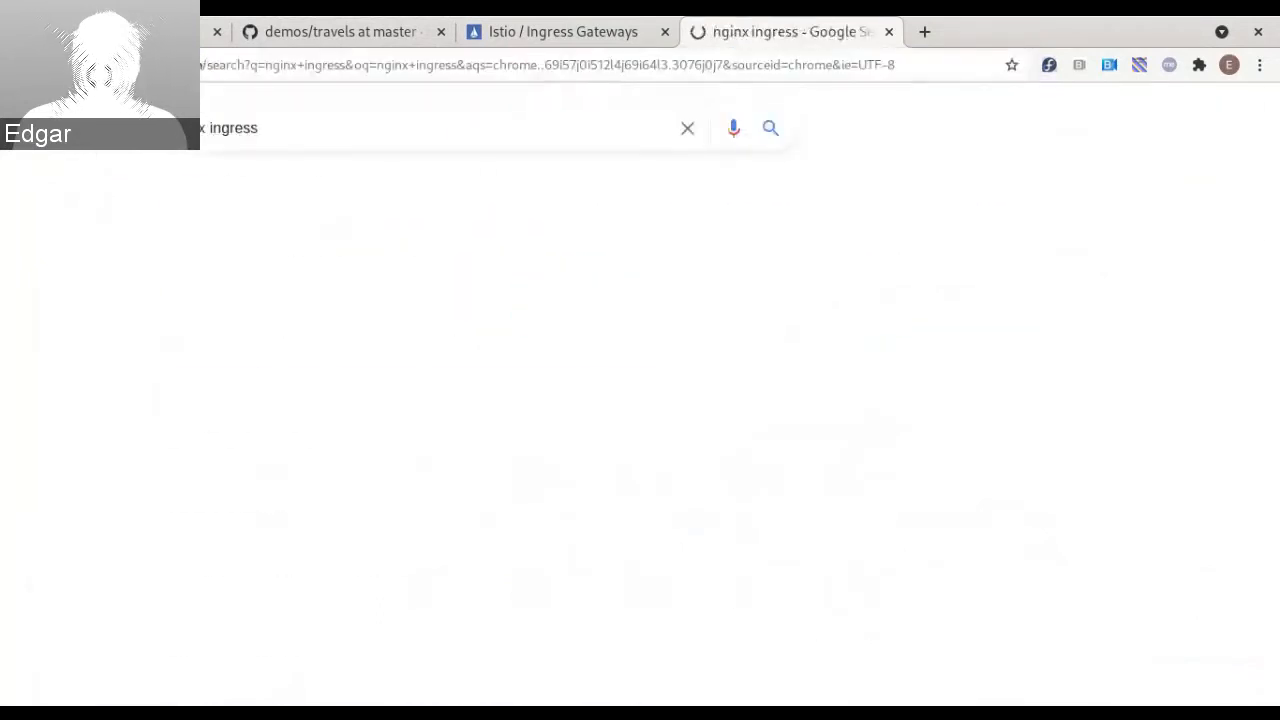
click(260, 302)
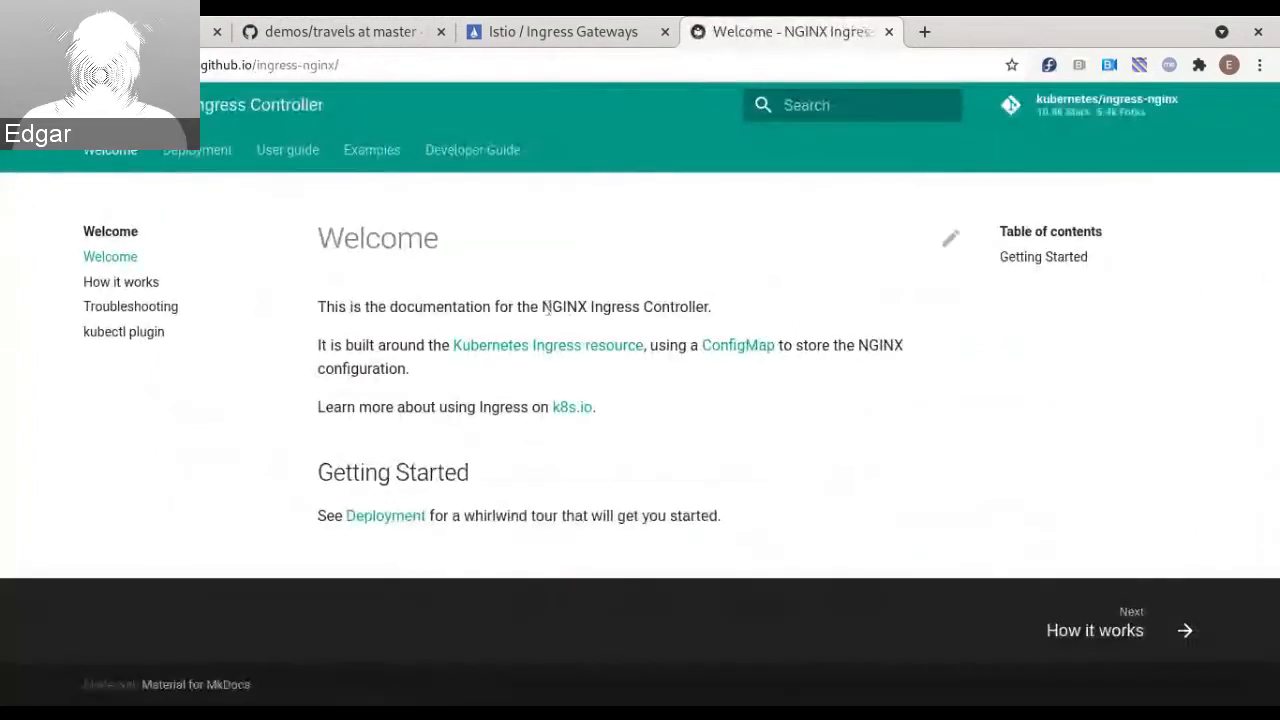
drag(547, 308, 682, 310)
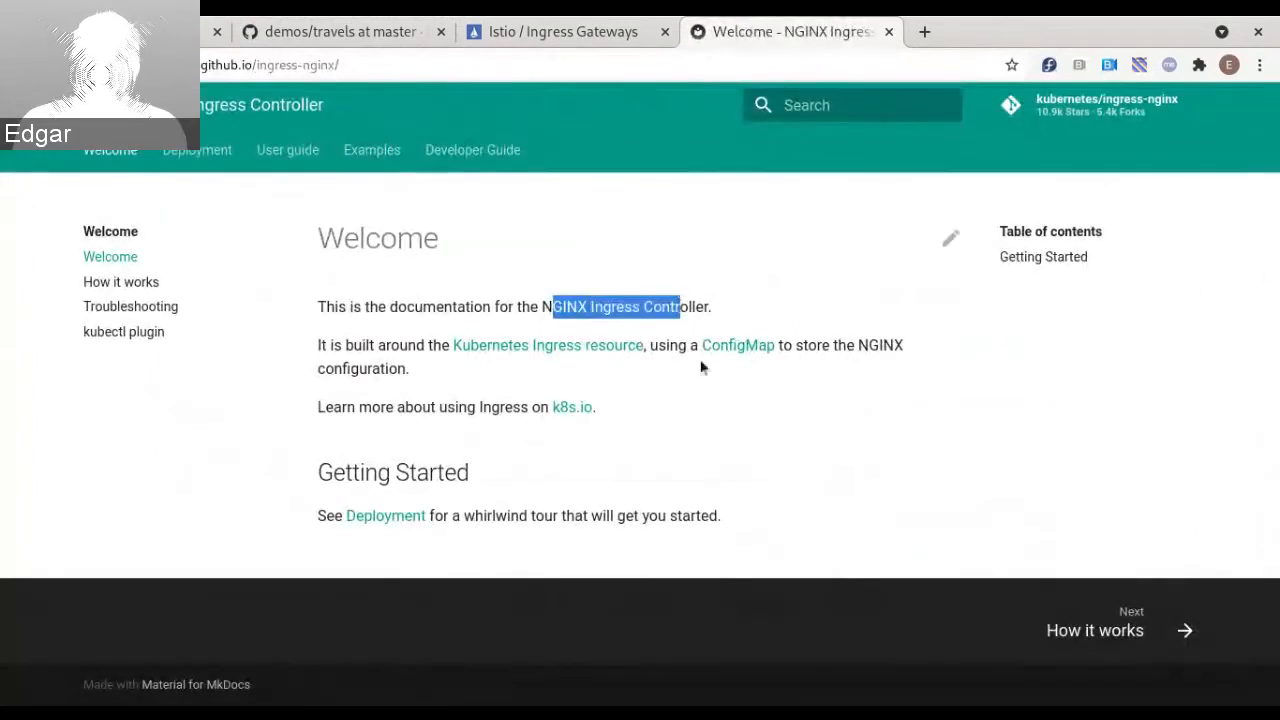
click(508, 33)
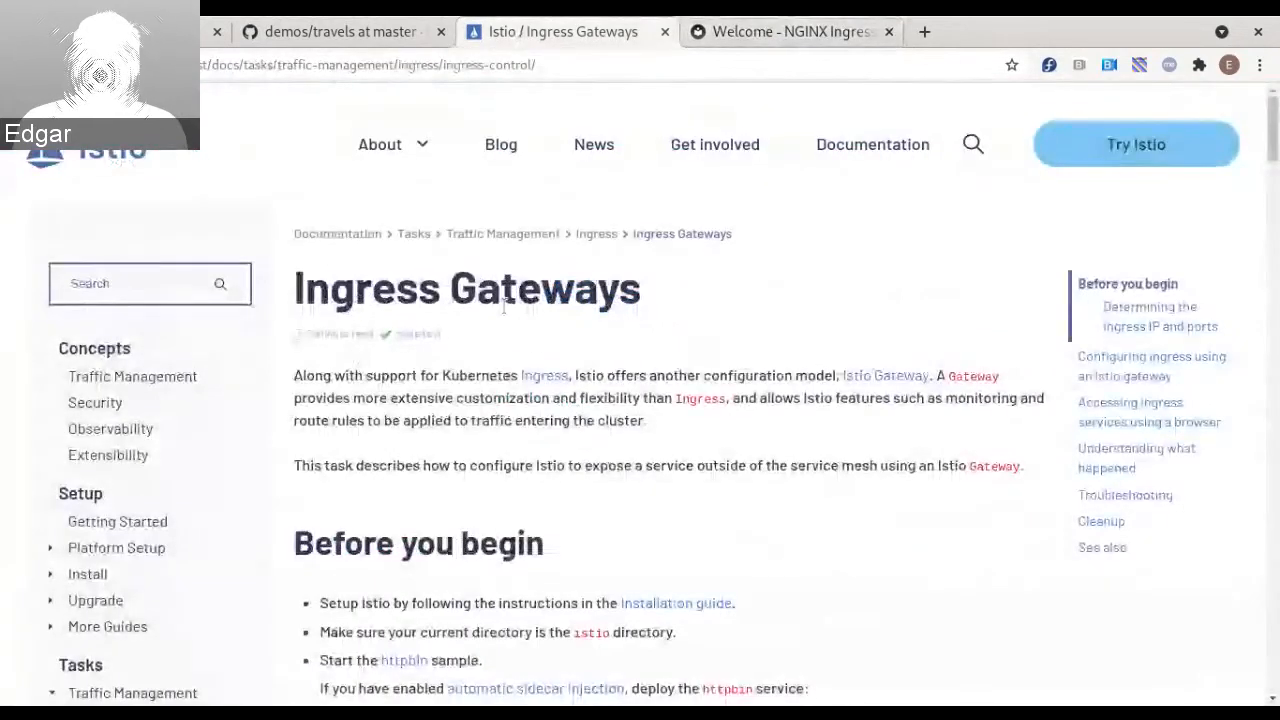
click(885, 33)
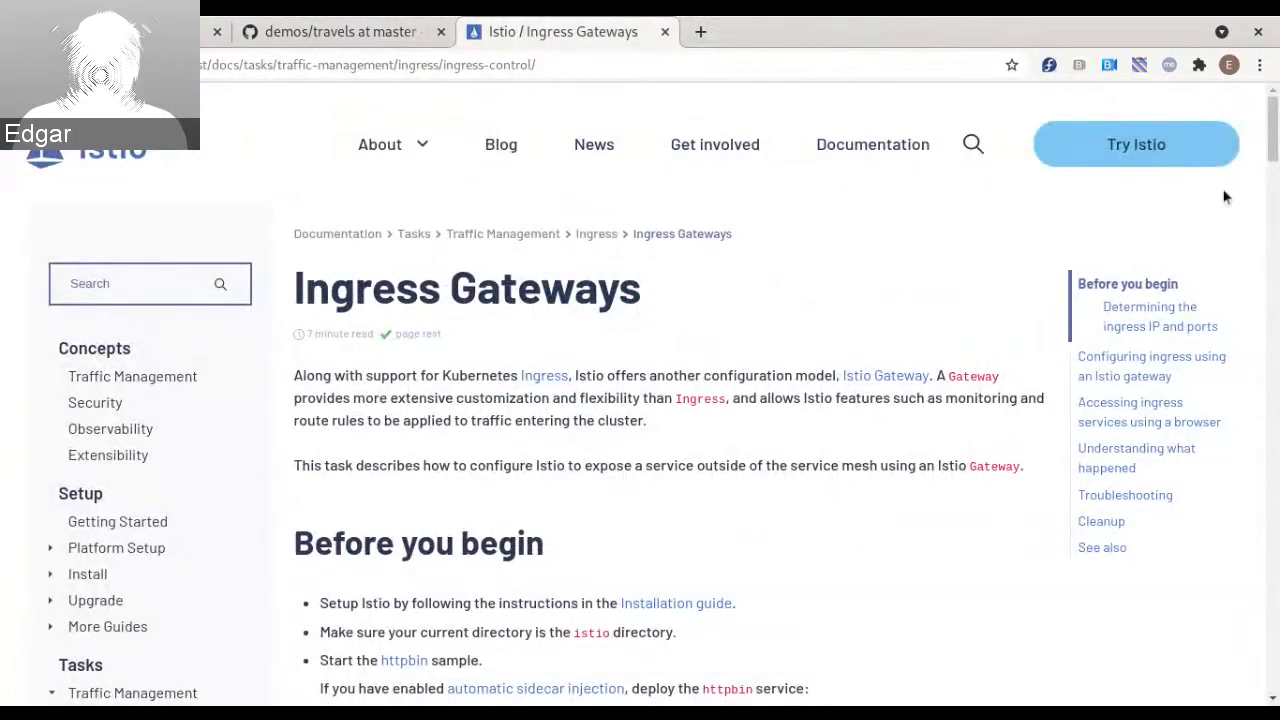
Highlight the words Ingress and Gateways in the Istio documentation page's title, then close that page and return to Kiali's services list
mouse_move(1273, 131)
mouse_down()
mouse_move(1254, 524)
mouse_move(1268, 630)
mouse_move(1277, 151)
mouse_up()
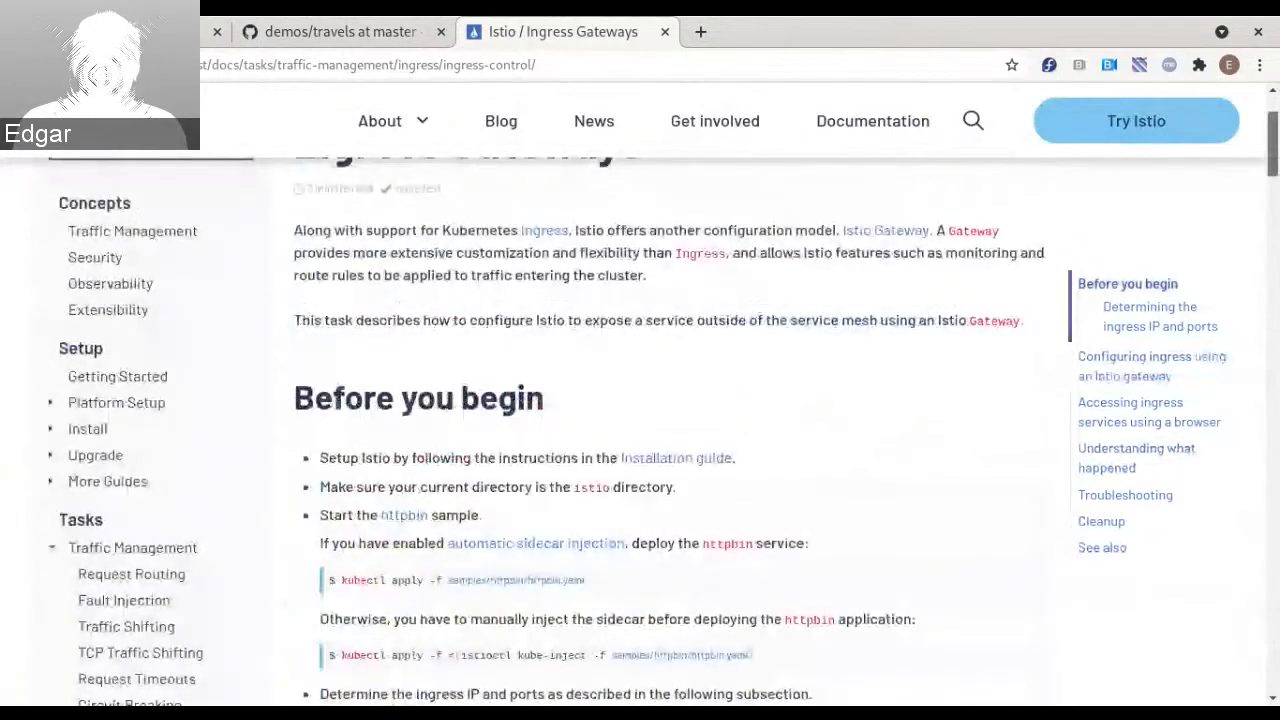
scroll(385, 307, up, 3)
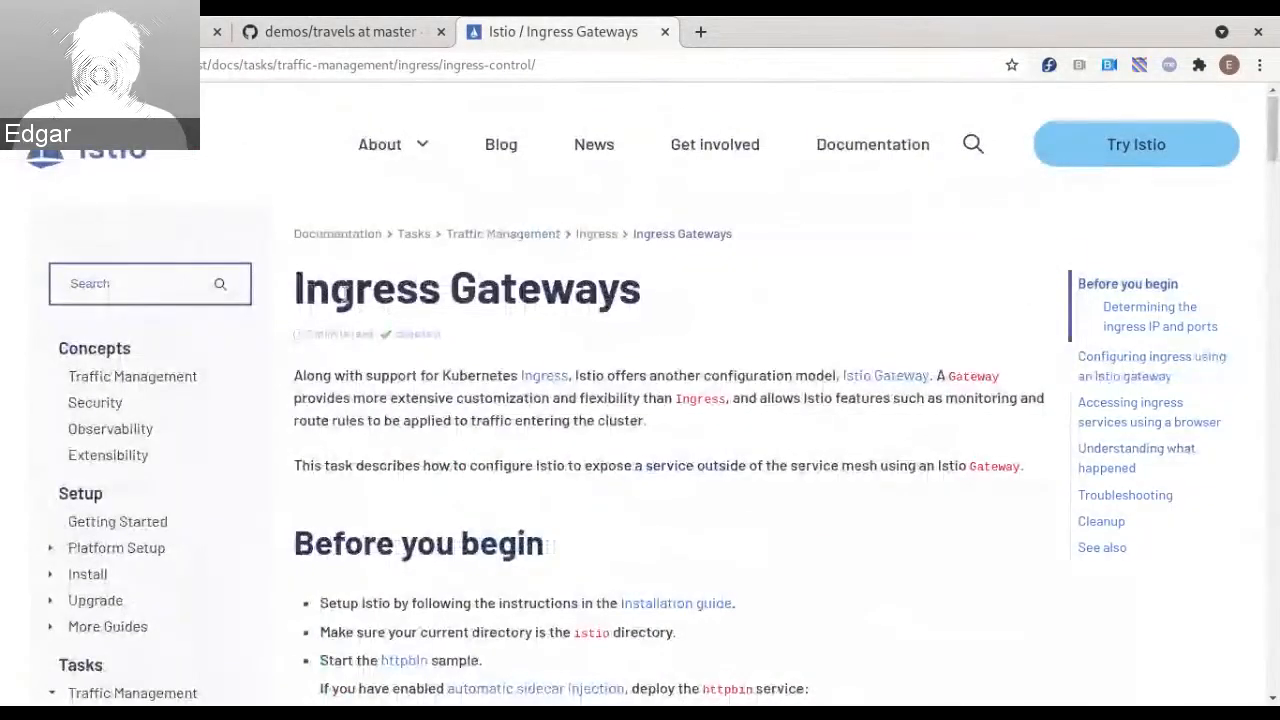
double_click(317, 296)
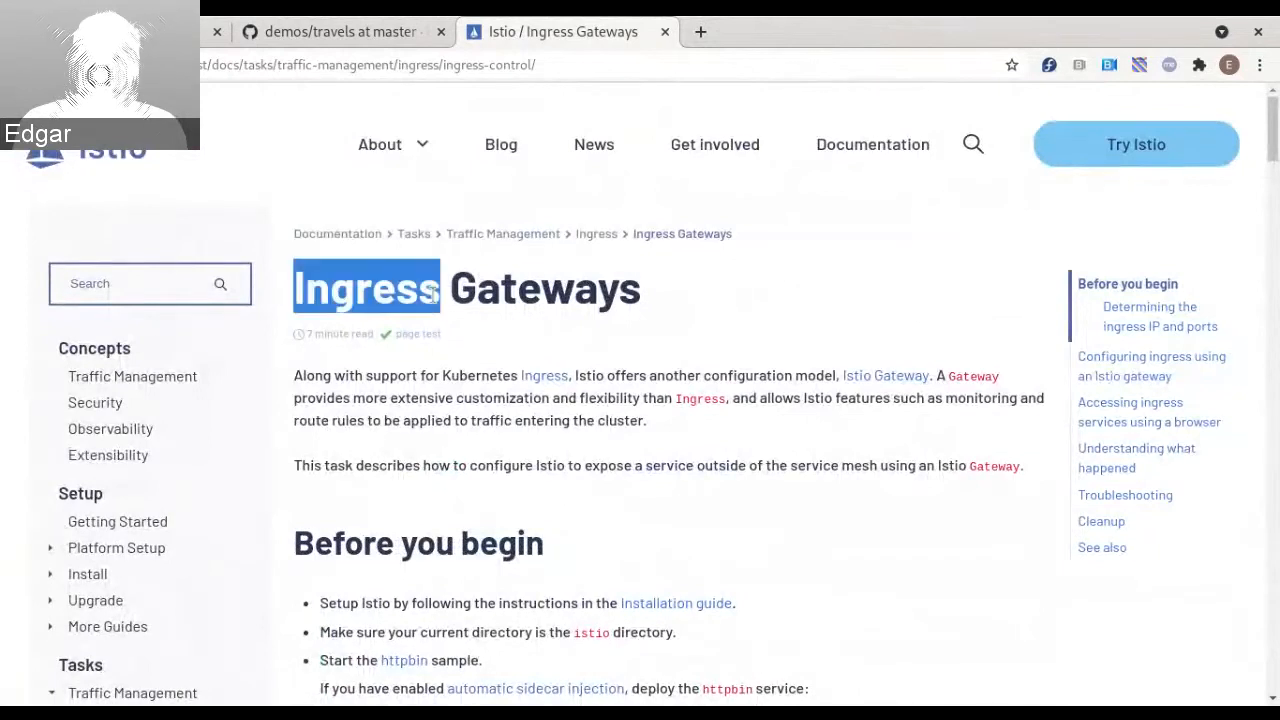
double_click(486, 288)
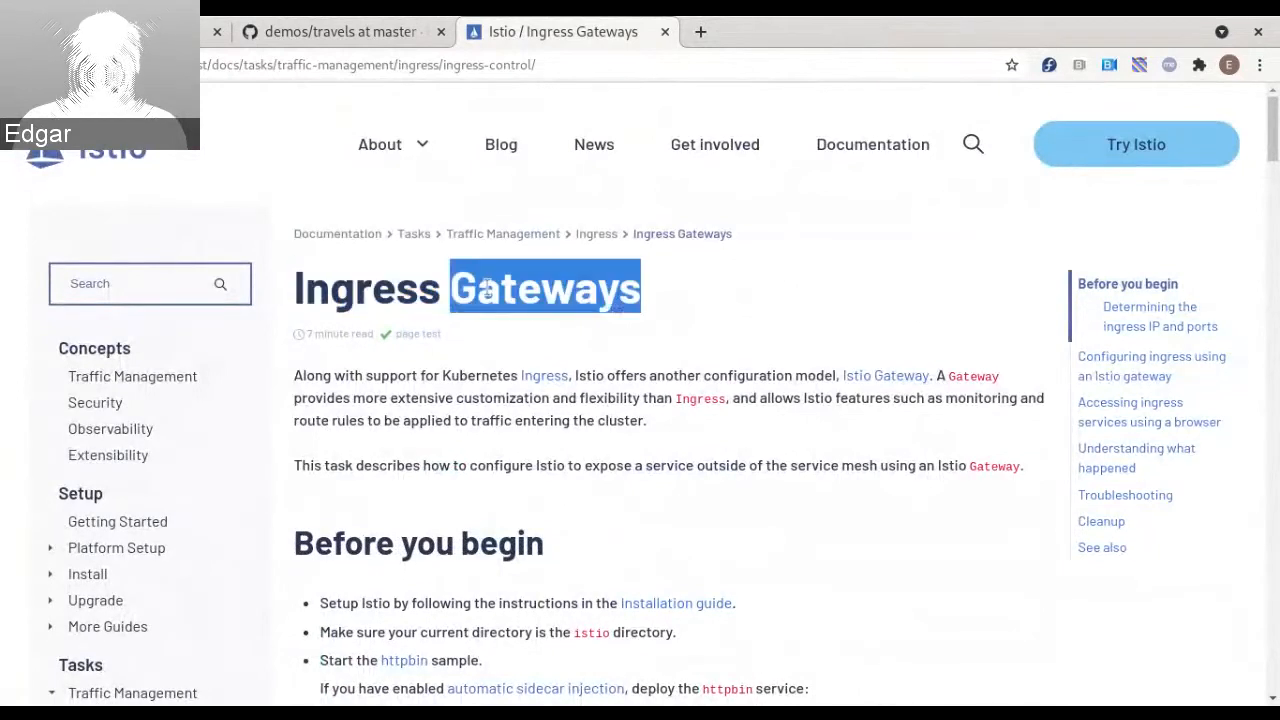
double_click(415, 294)
double_click(485, 290)
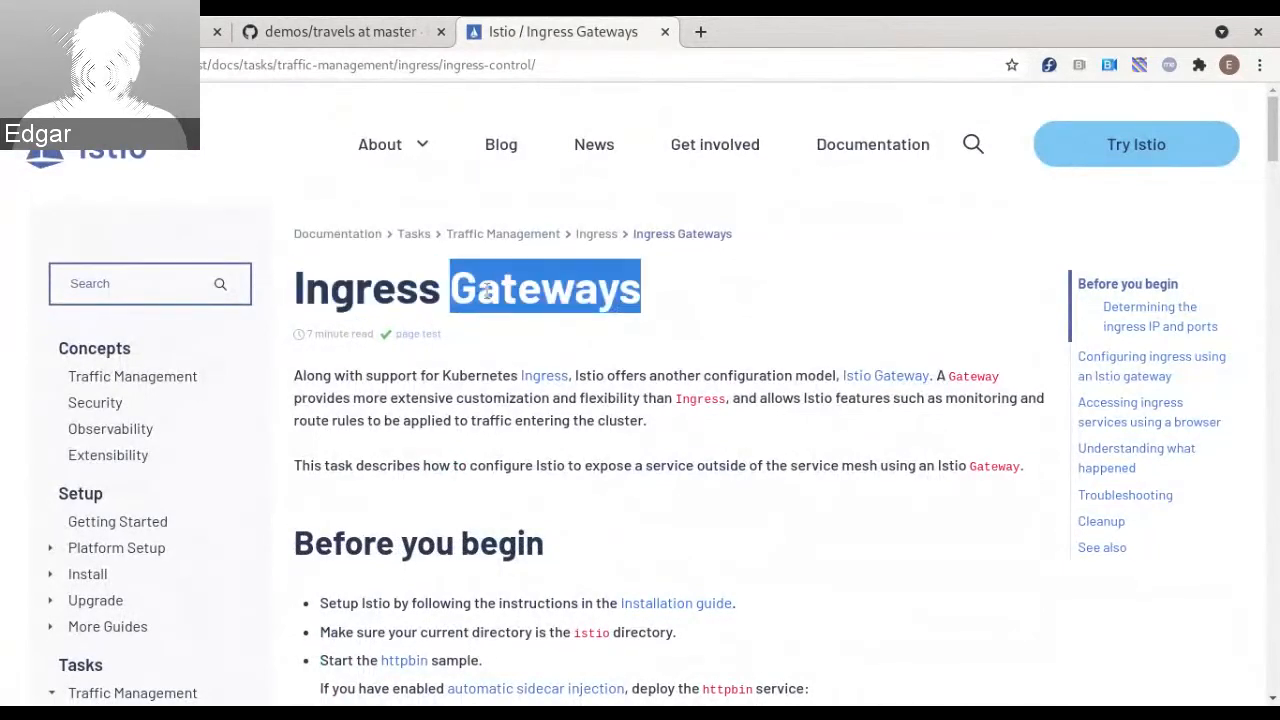
double_click(395, 290)
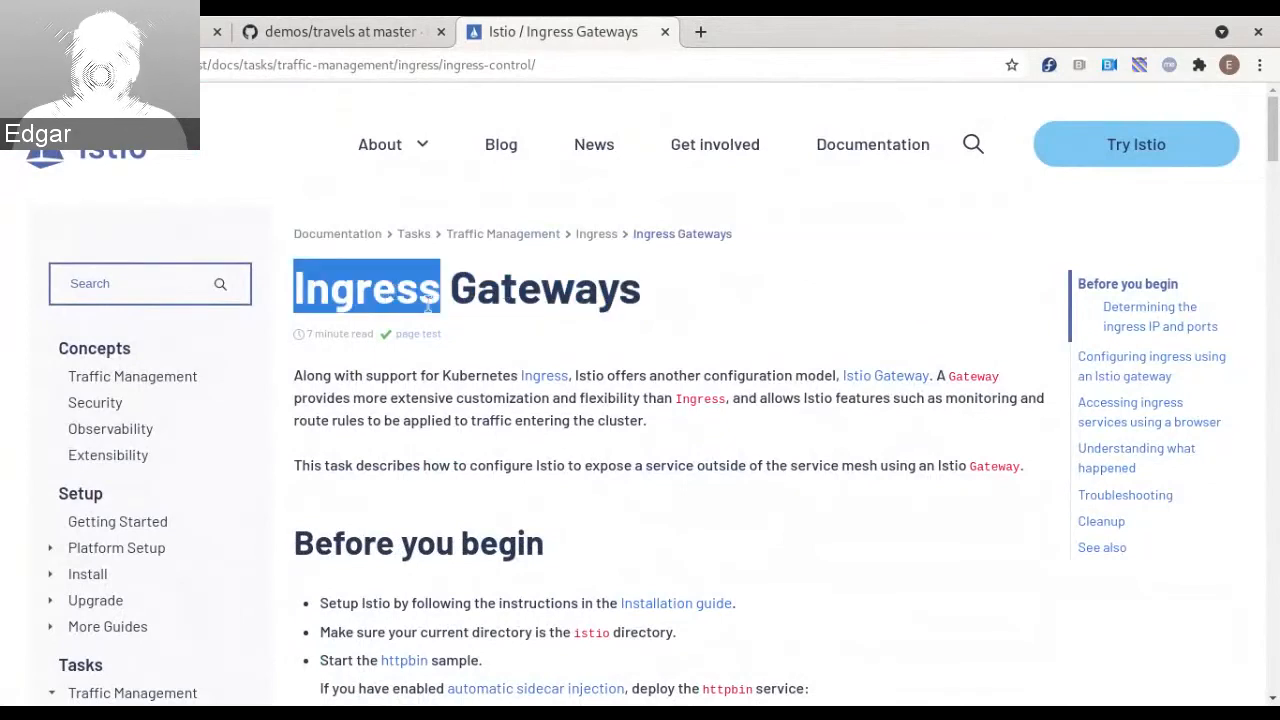
click(358, 299)
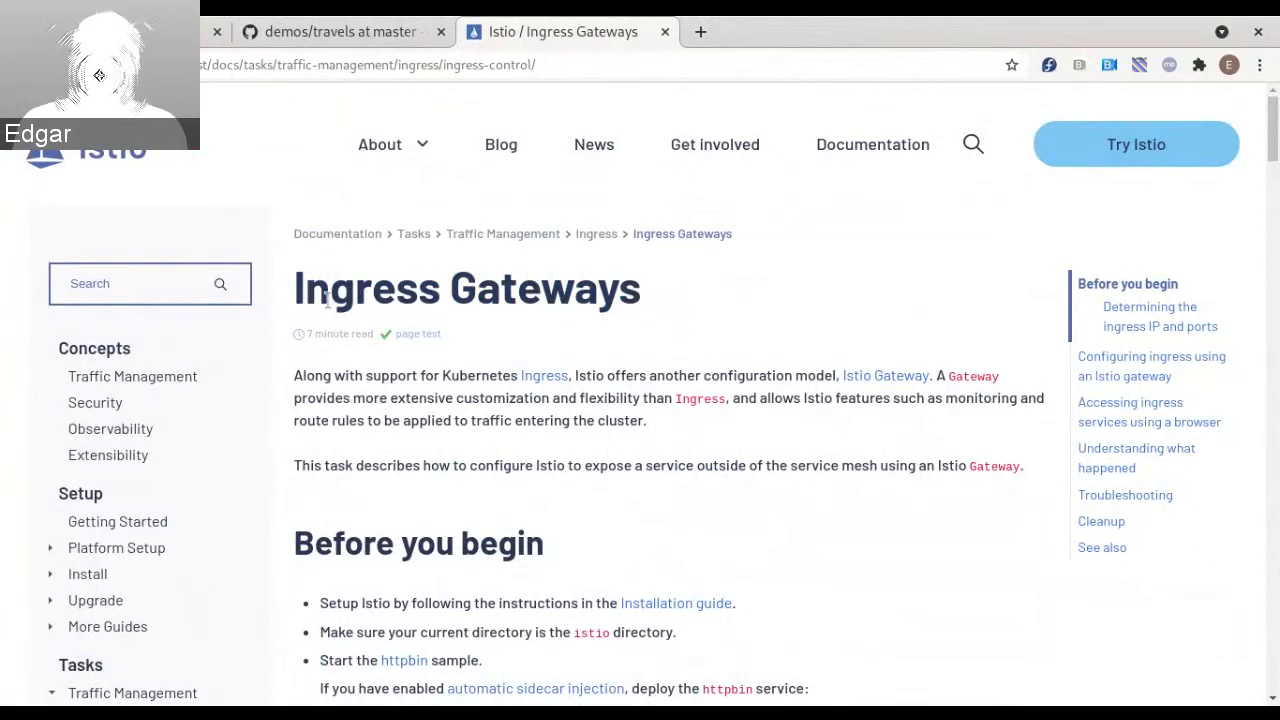
click(664, 32)
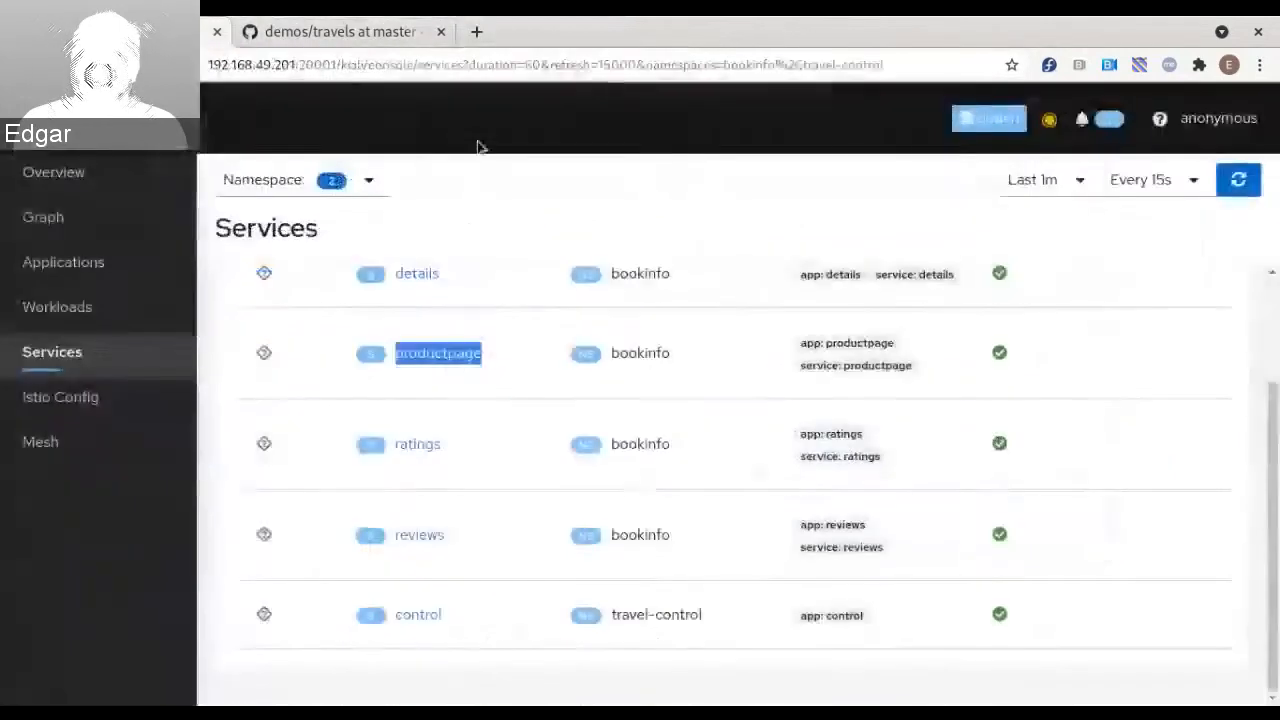
click(510, 219)
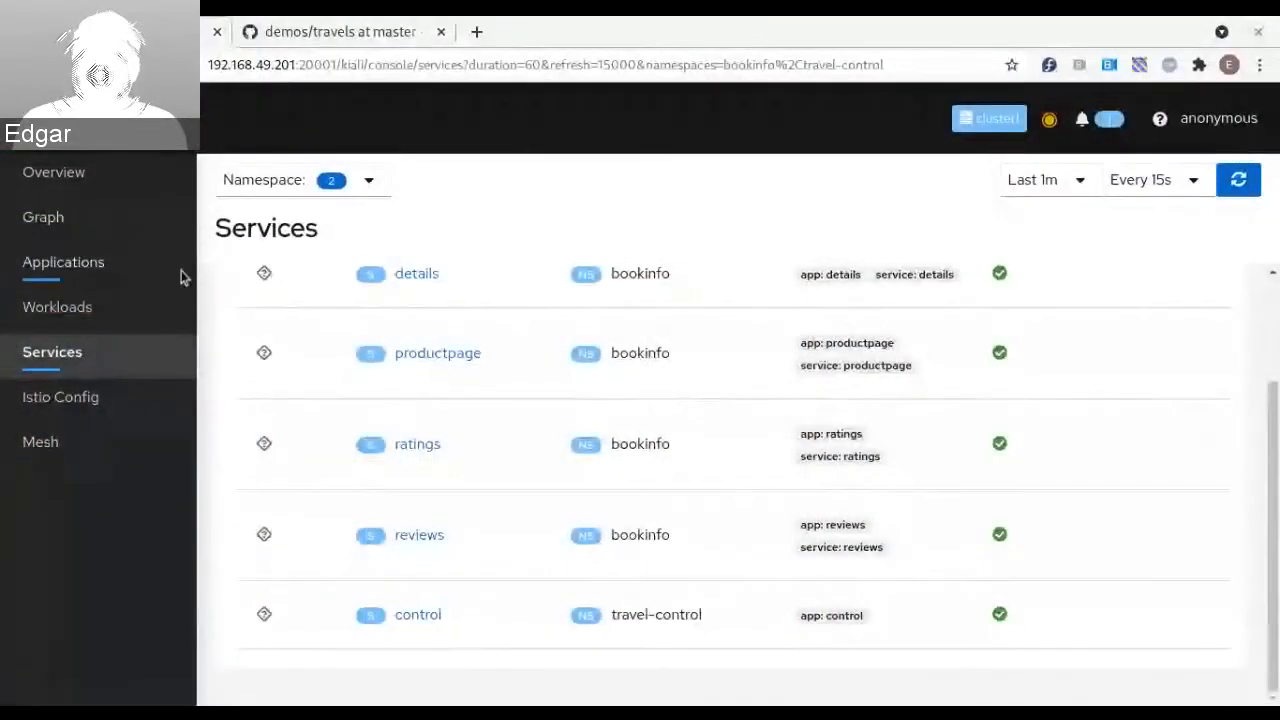
Try to open bookinfo.local.net in a new browser tab
click(477, 33)
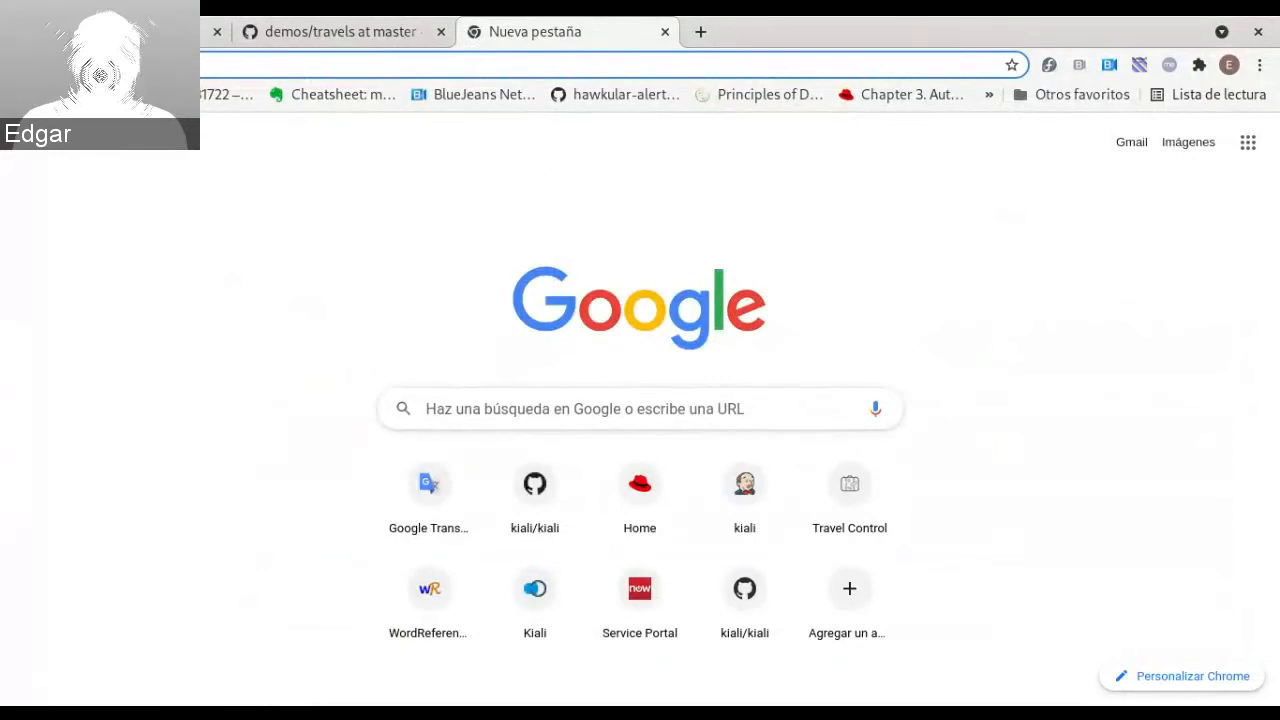
text(book)
key(Return)
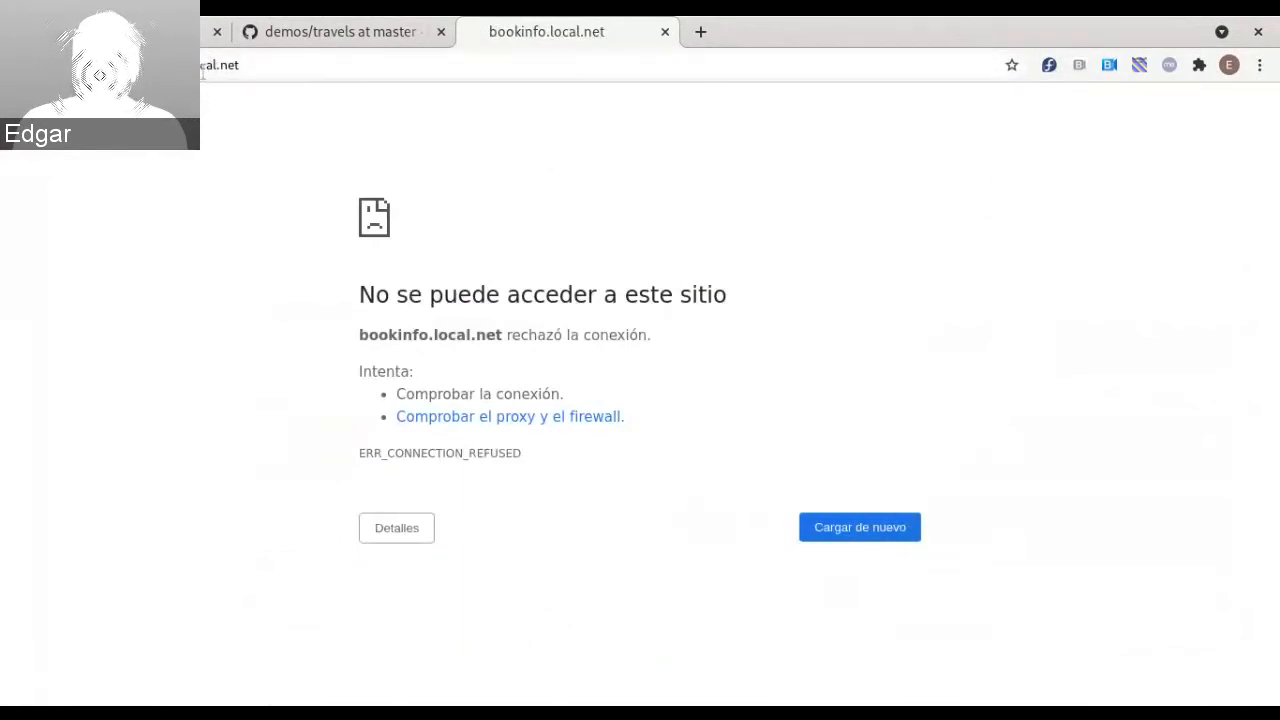
Highlight the bookinfo.local.net address and try to open travels.local.net in a new browser tab
click(170, 65)
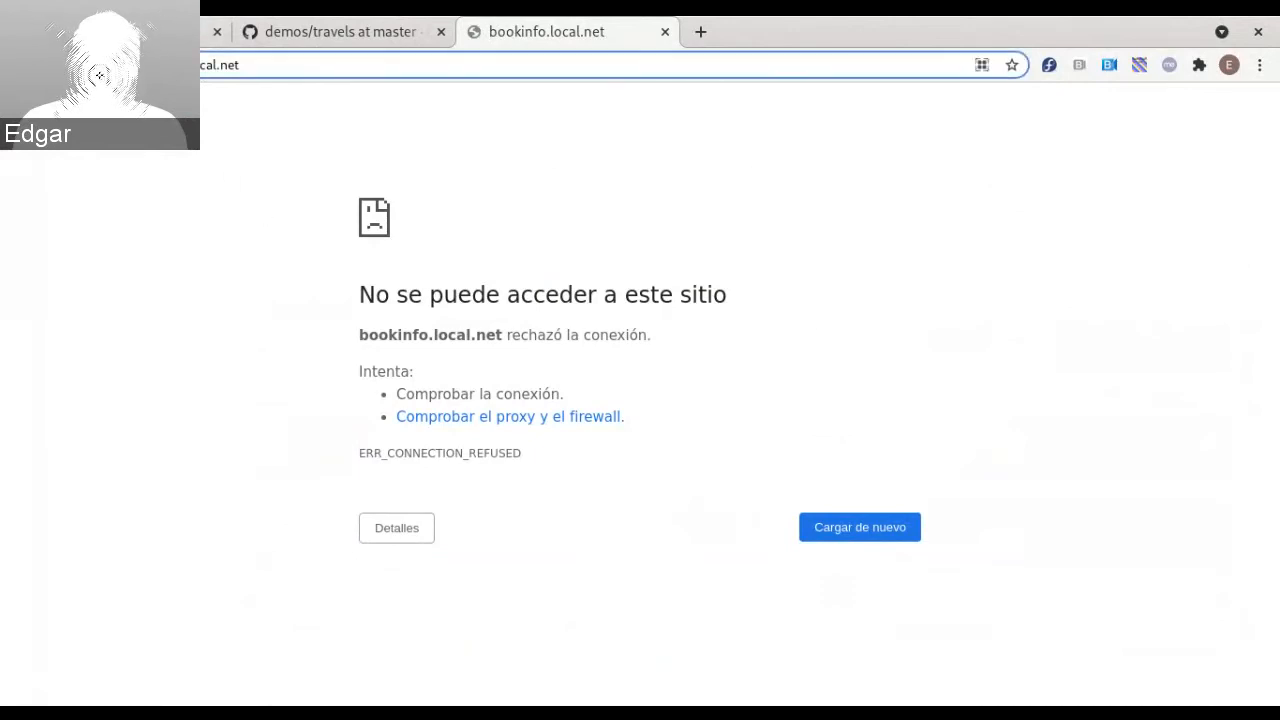
click(170, 65)
key(ctrl+a)
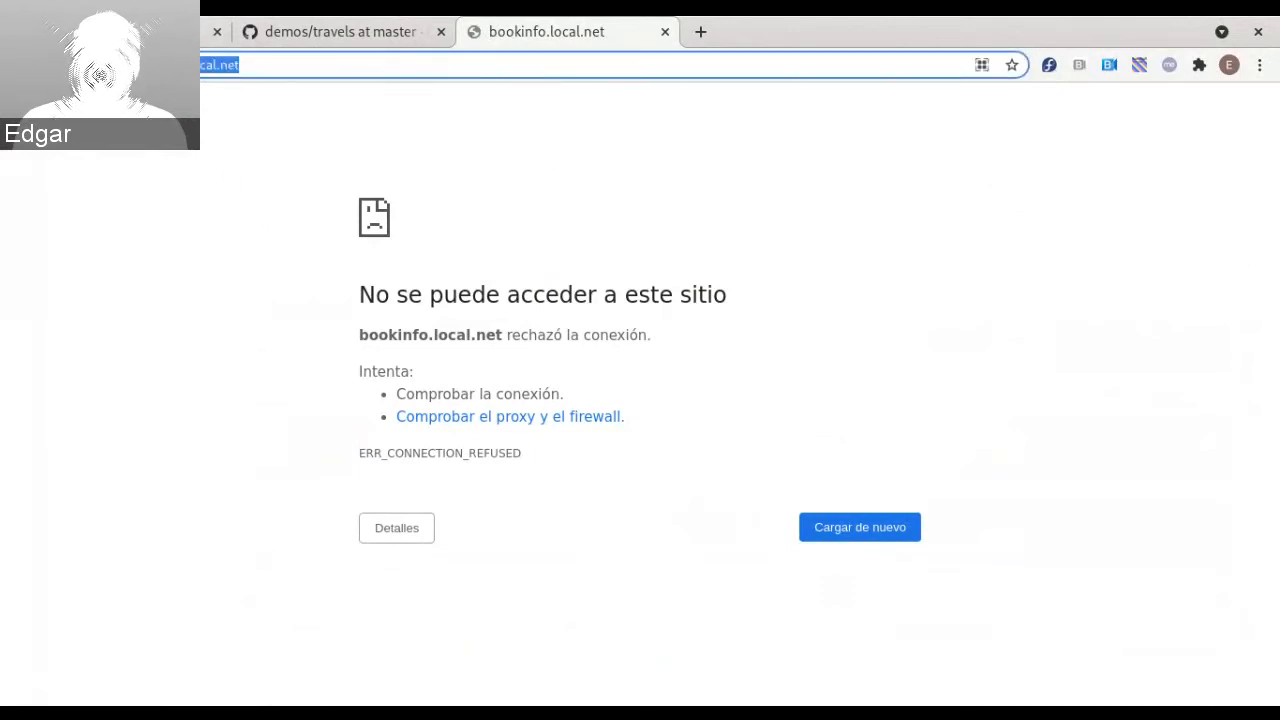
click(700, 31)
text(tra)
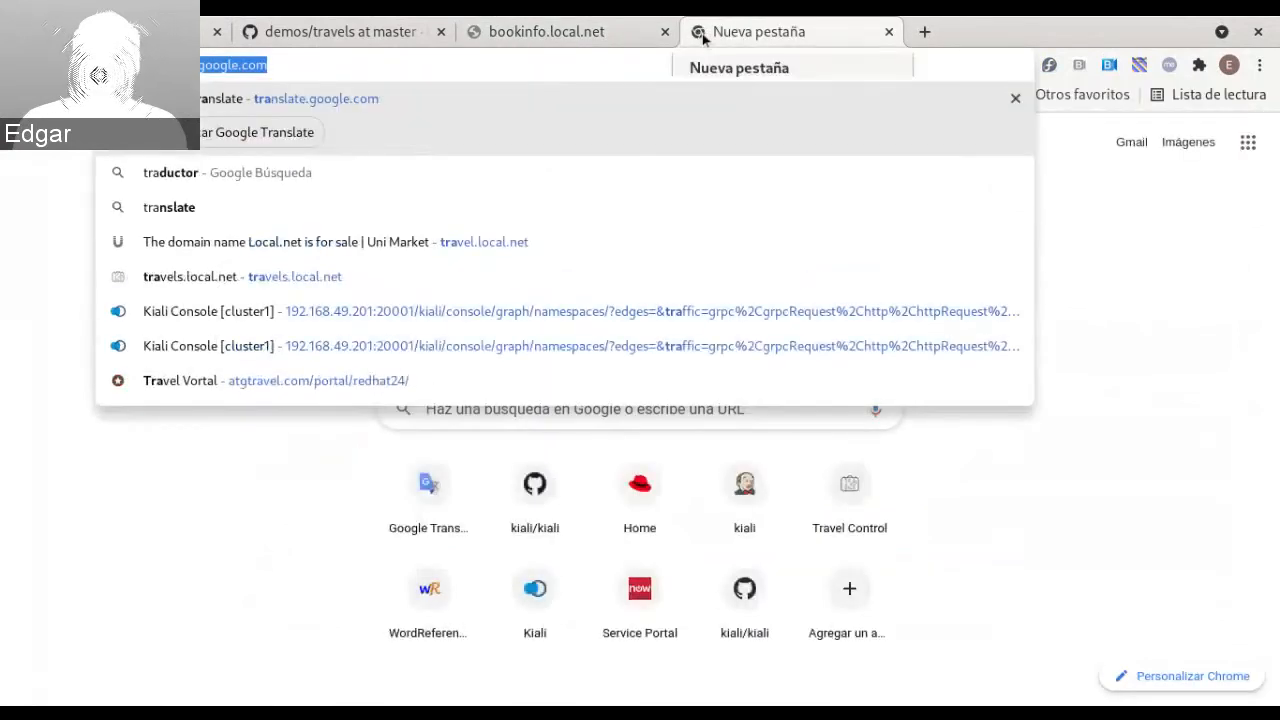
text(vels.)
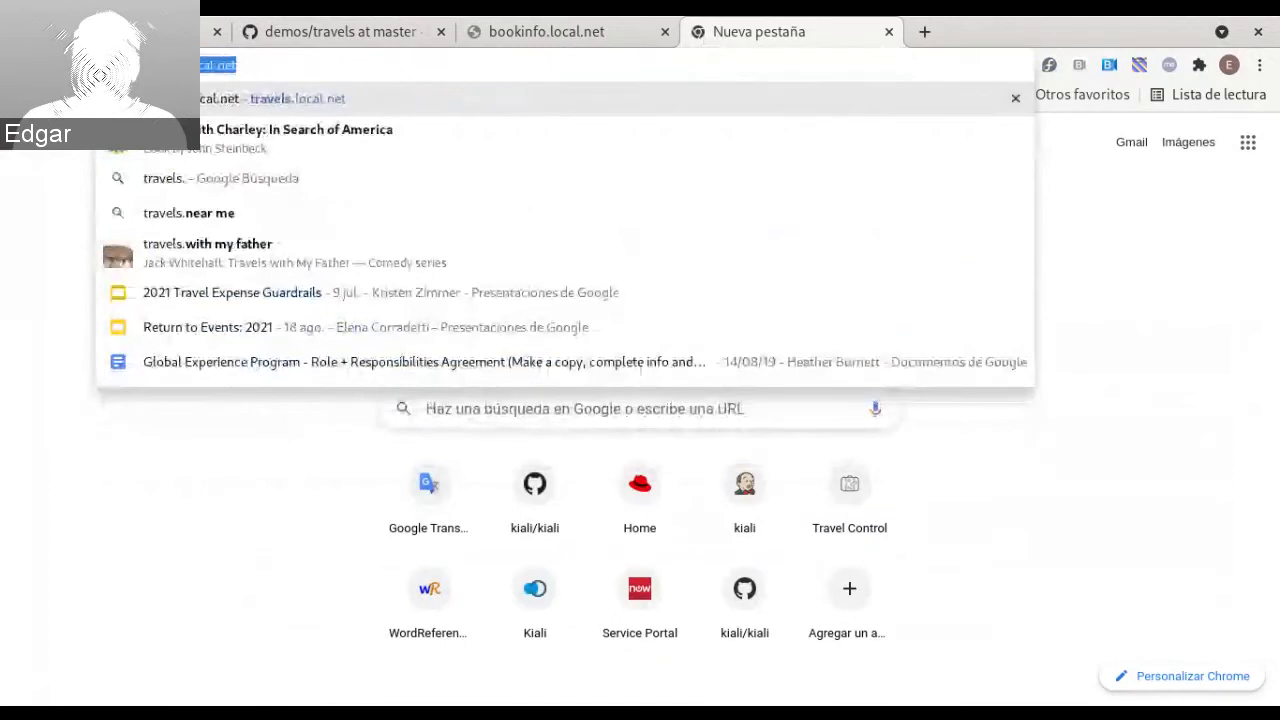
key(Return)
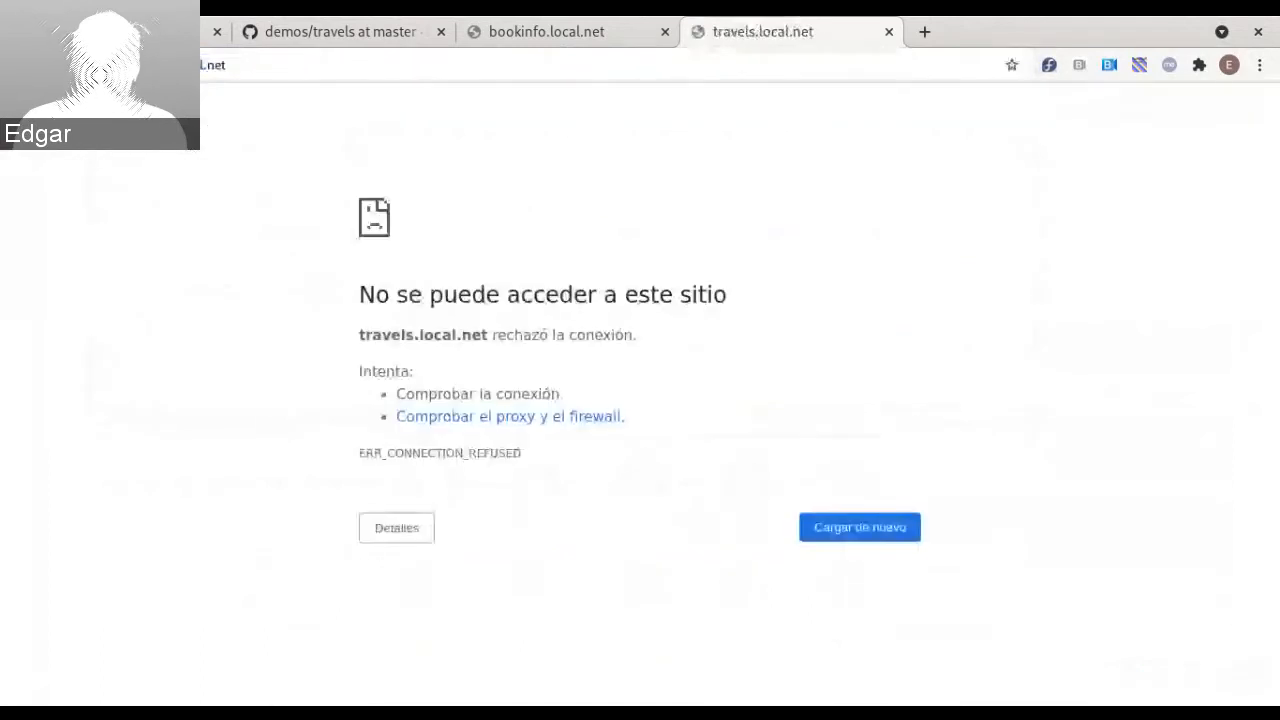
Highlight the travels.local.net address and switch between the travels.local.net and bookinfo.local.net pages to compare them
click(220, 65)
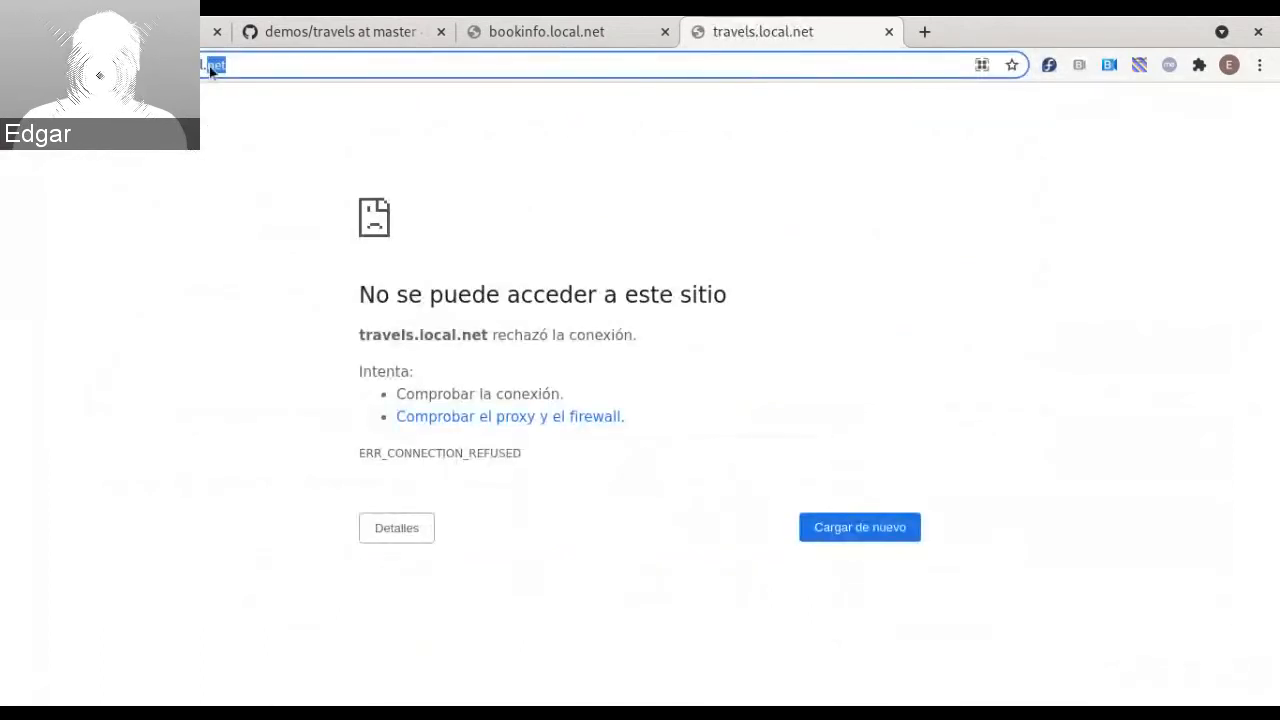
triple_click(209, 68)
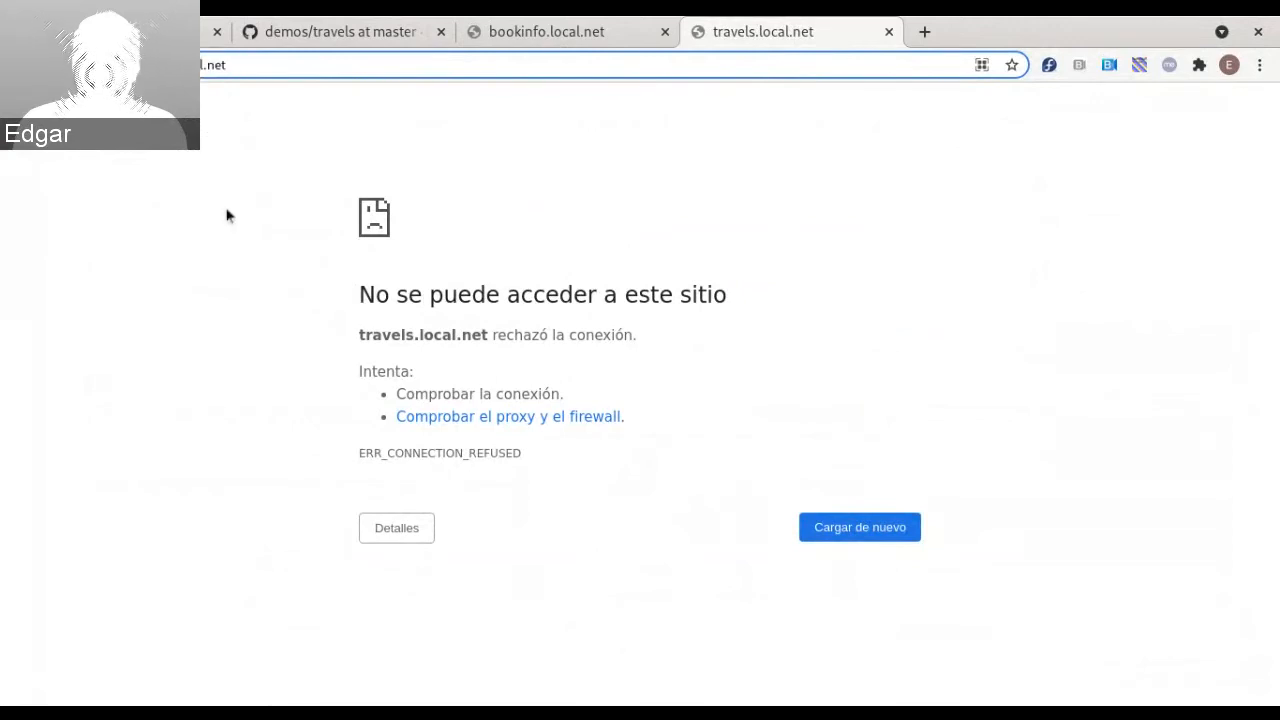
click(514, 33)
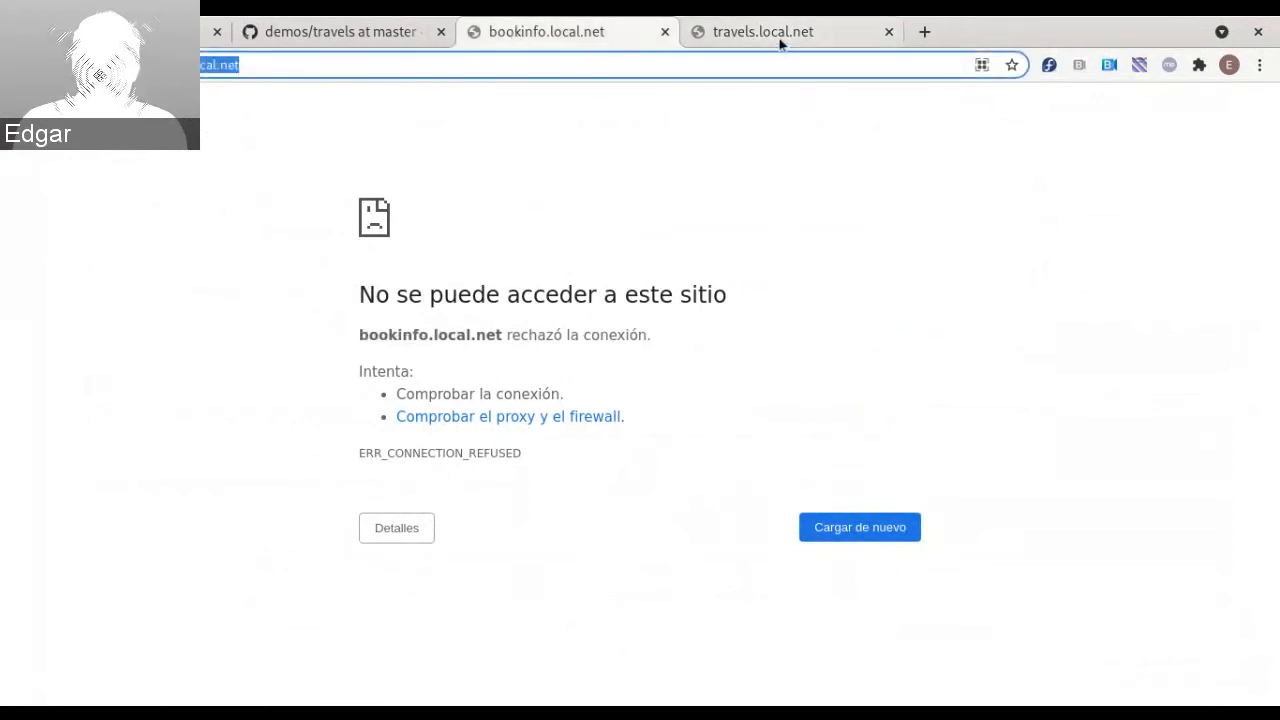
click(746, 33)
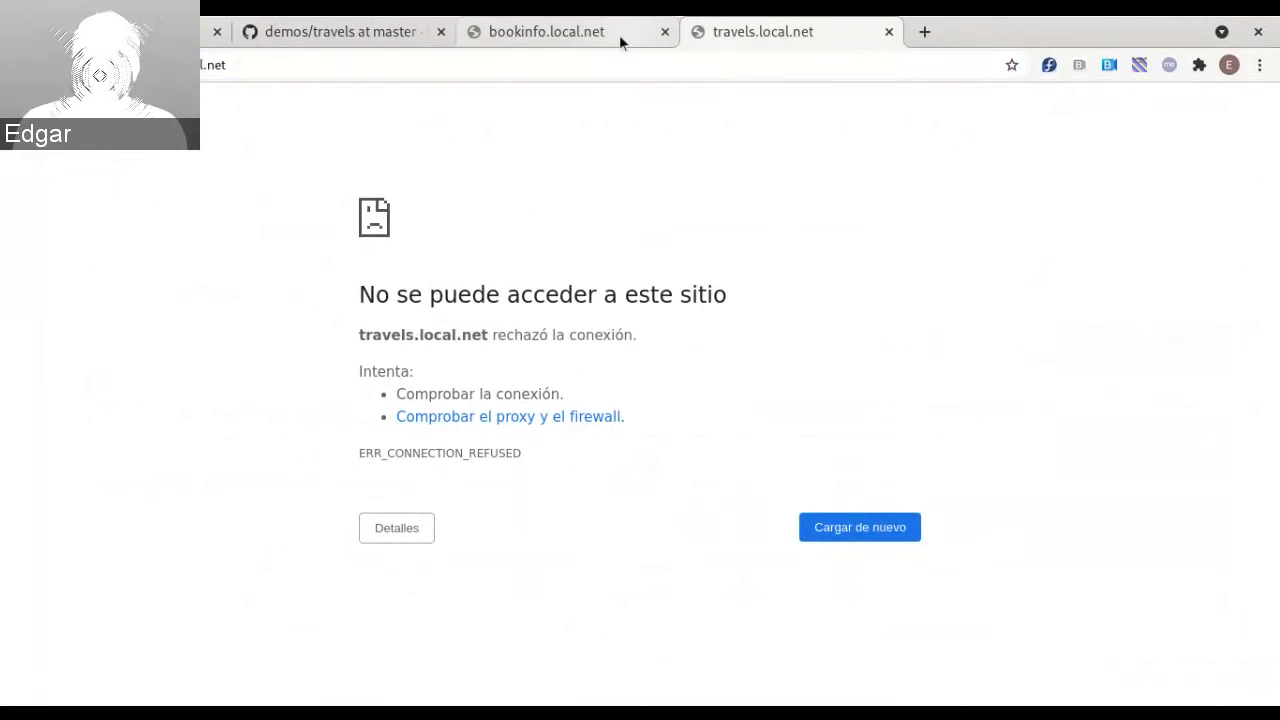
click(619, 34)
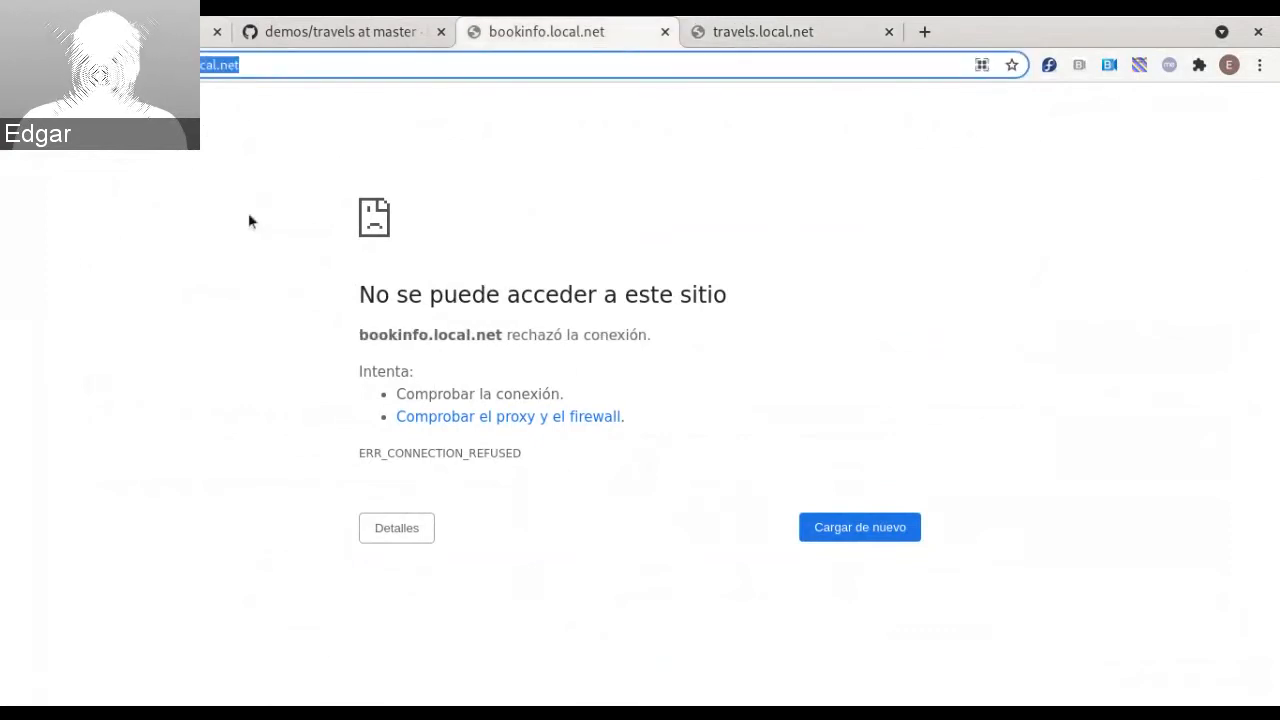
Return to Kiali's services list, include the istio-system namespace, and open the istio-ingressgateway service
click(130, 33)
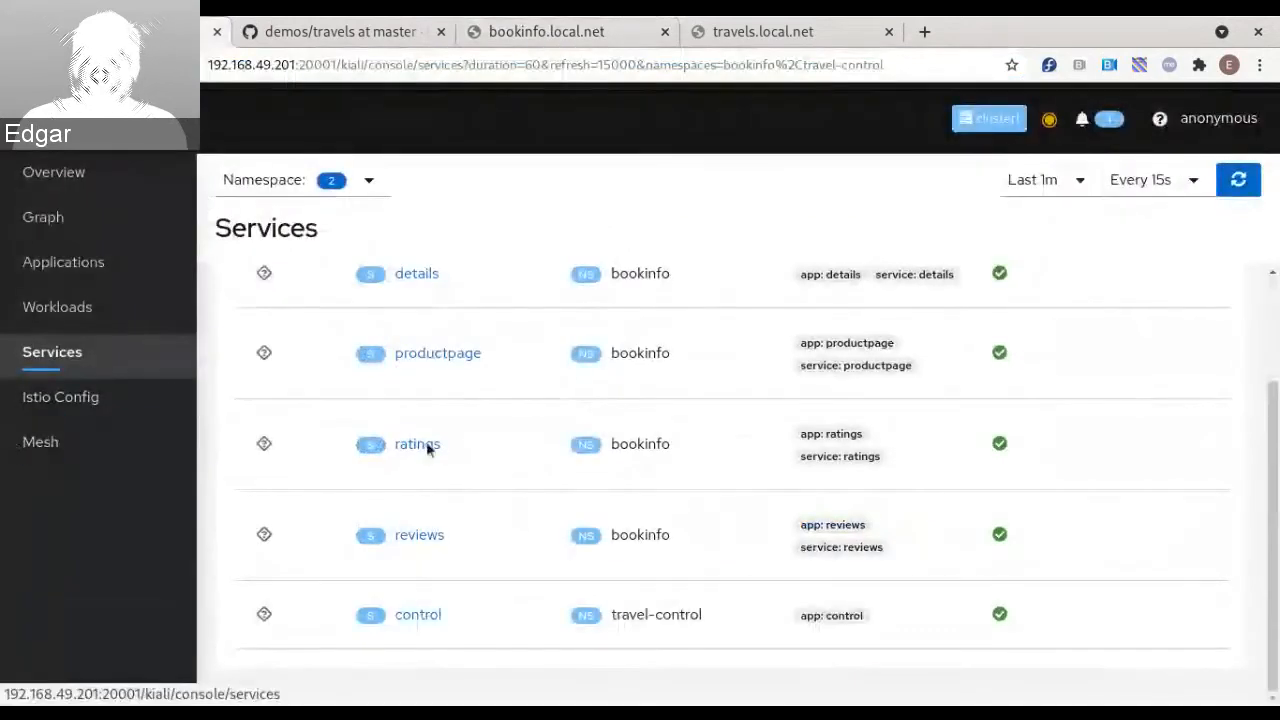
scroll(480, 560, up, 2)
click(368, 180)
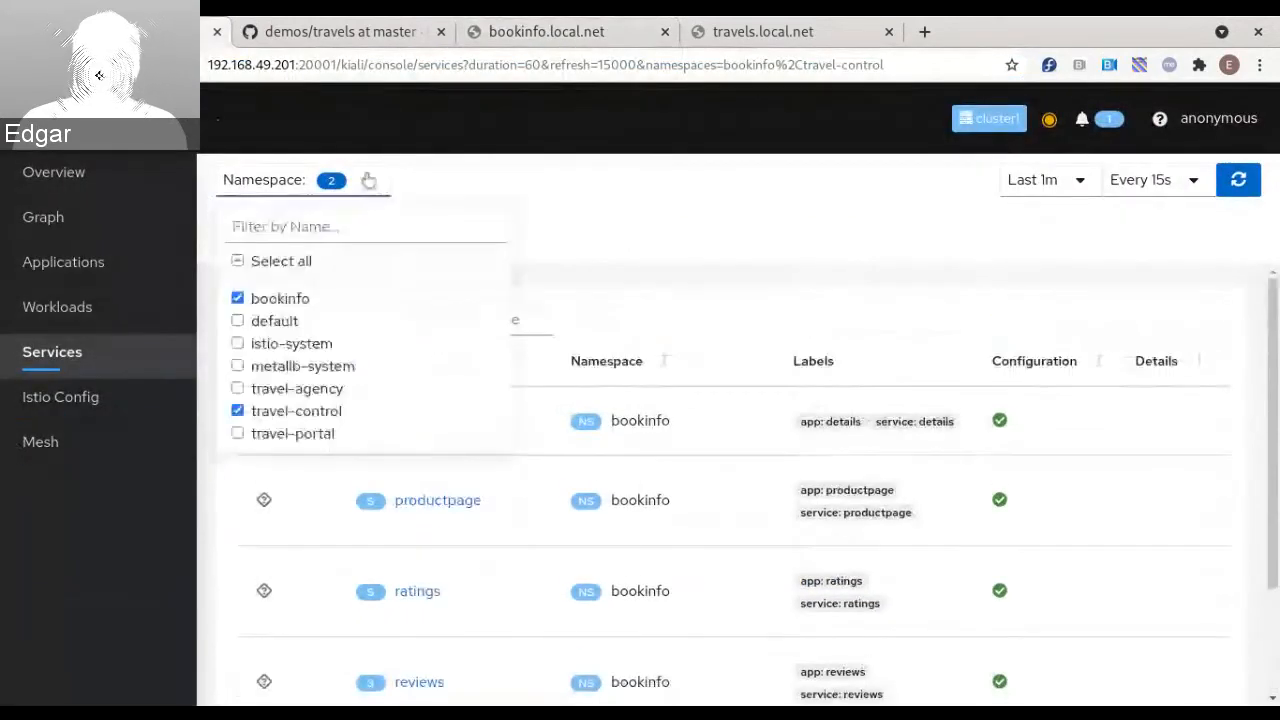
click(237, 344)
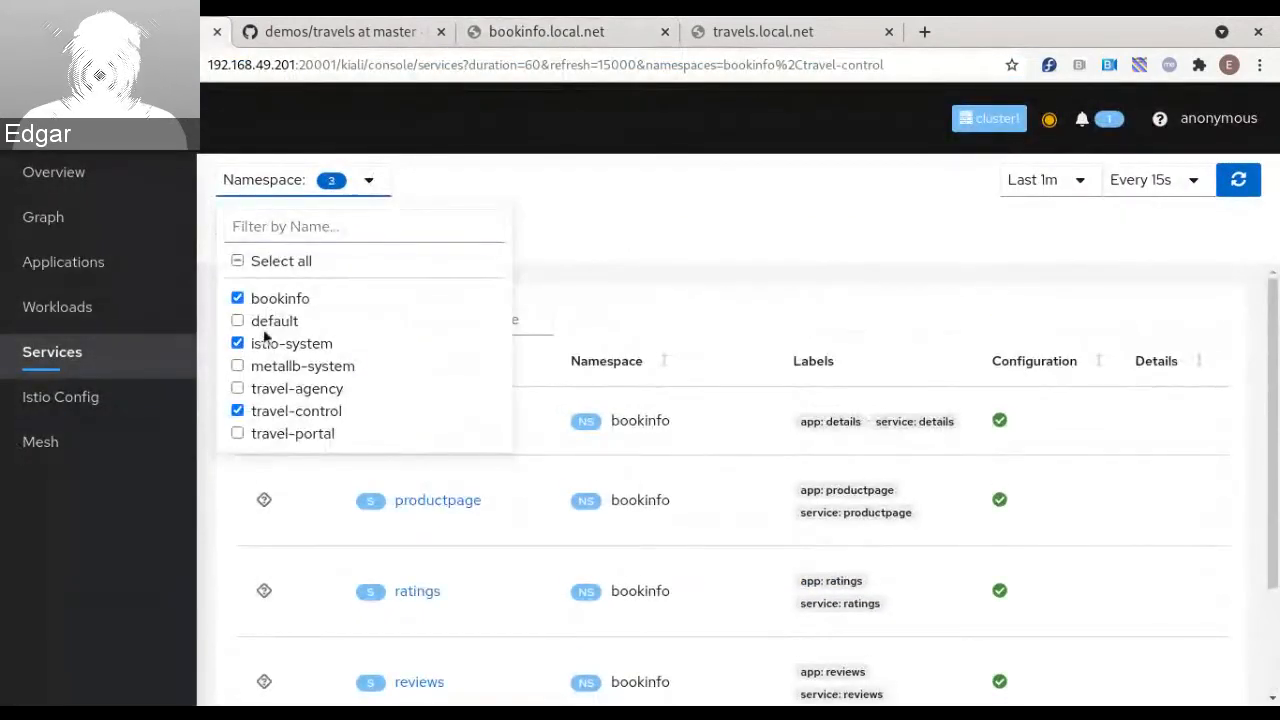
click(625, 177)
scroll(539, 395, down, 7)
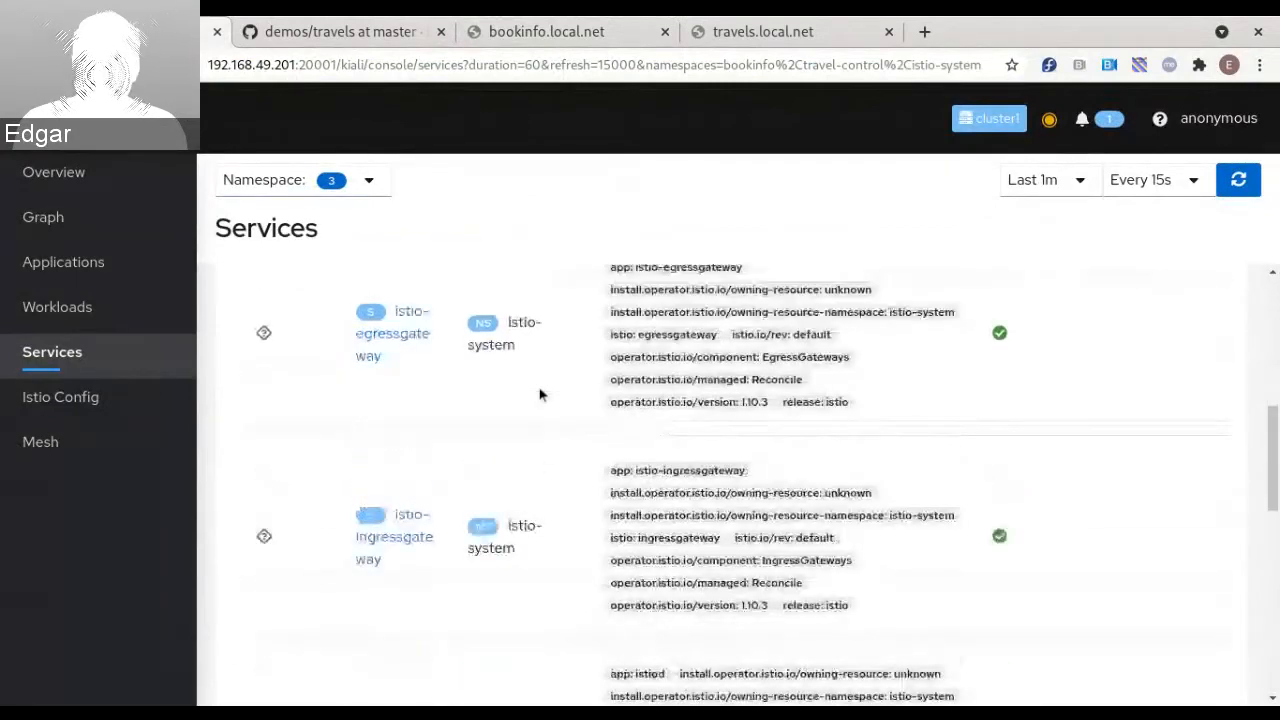
click(417, 533)
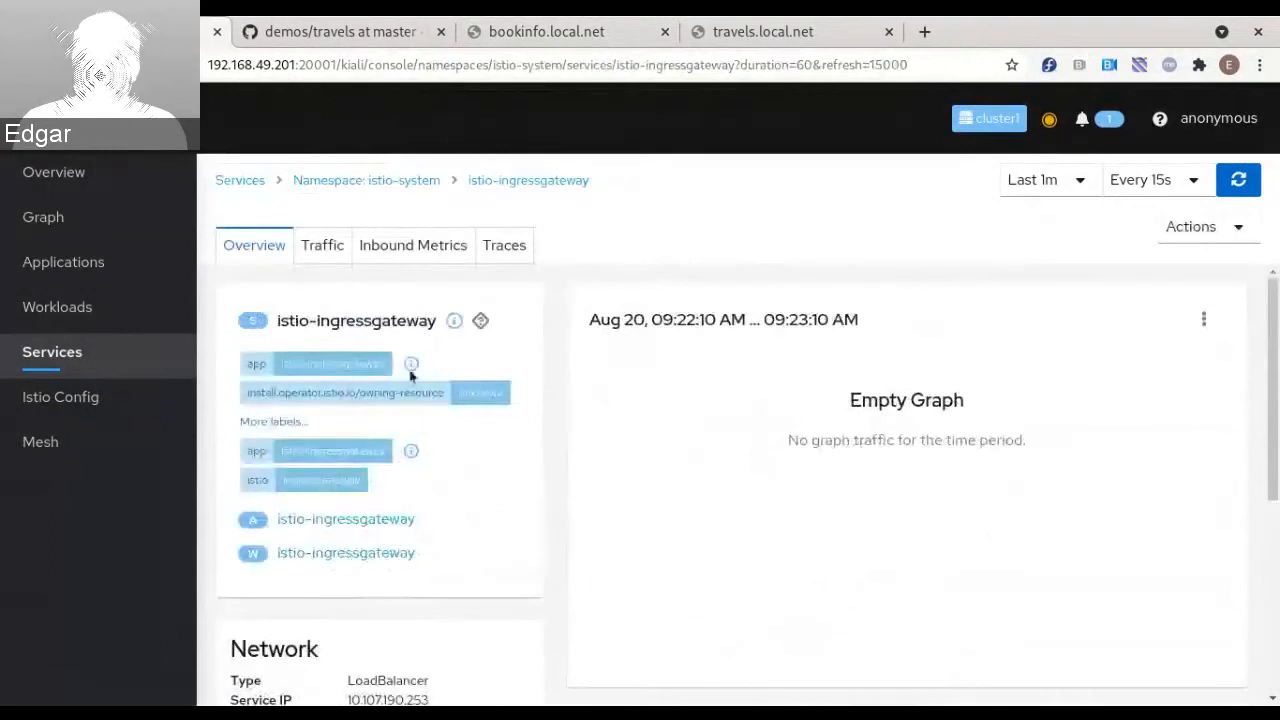
Examine the istio-ingressgateway service's network details and highlight its LoadBalancer type
scroll(347, 450, down, 3)
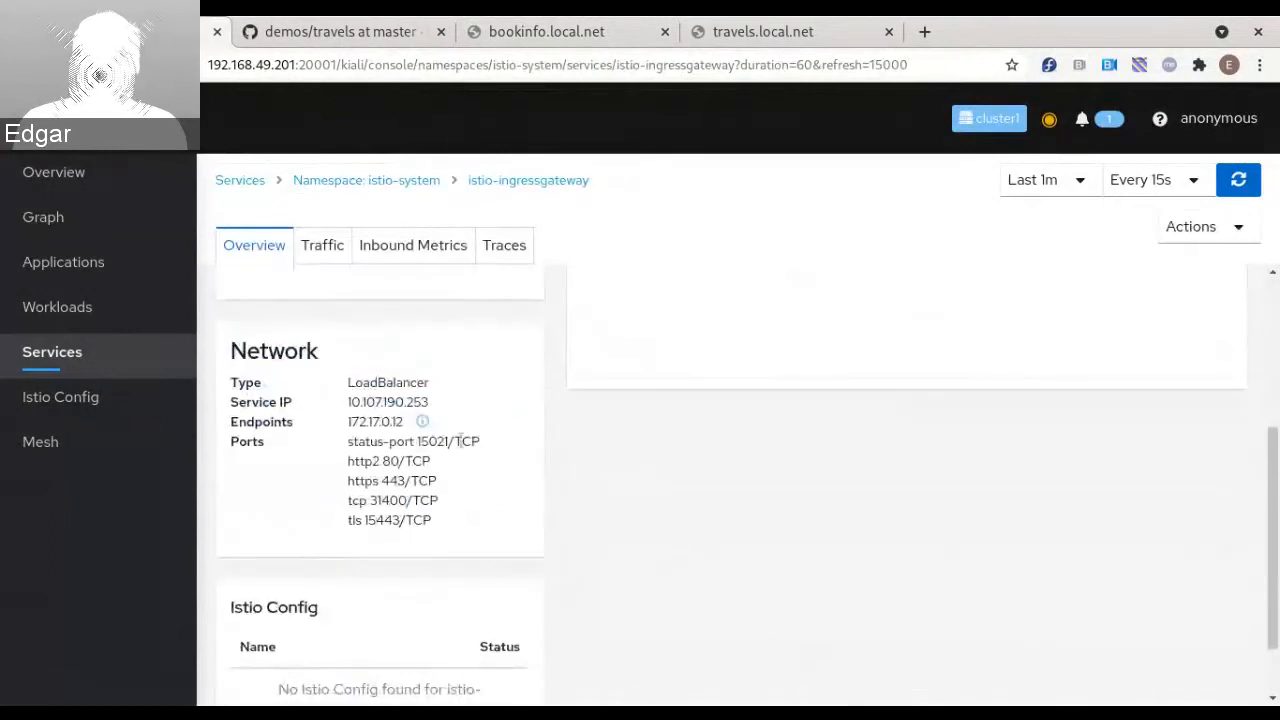
scroll(350, 480, down, 1)
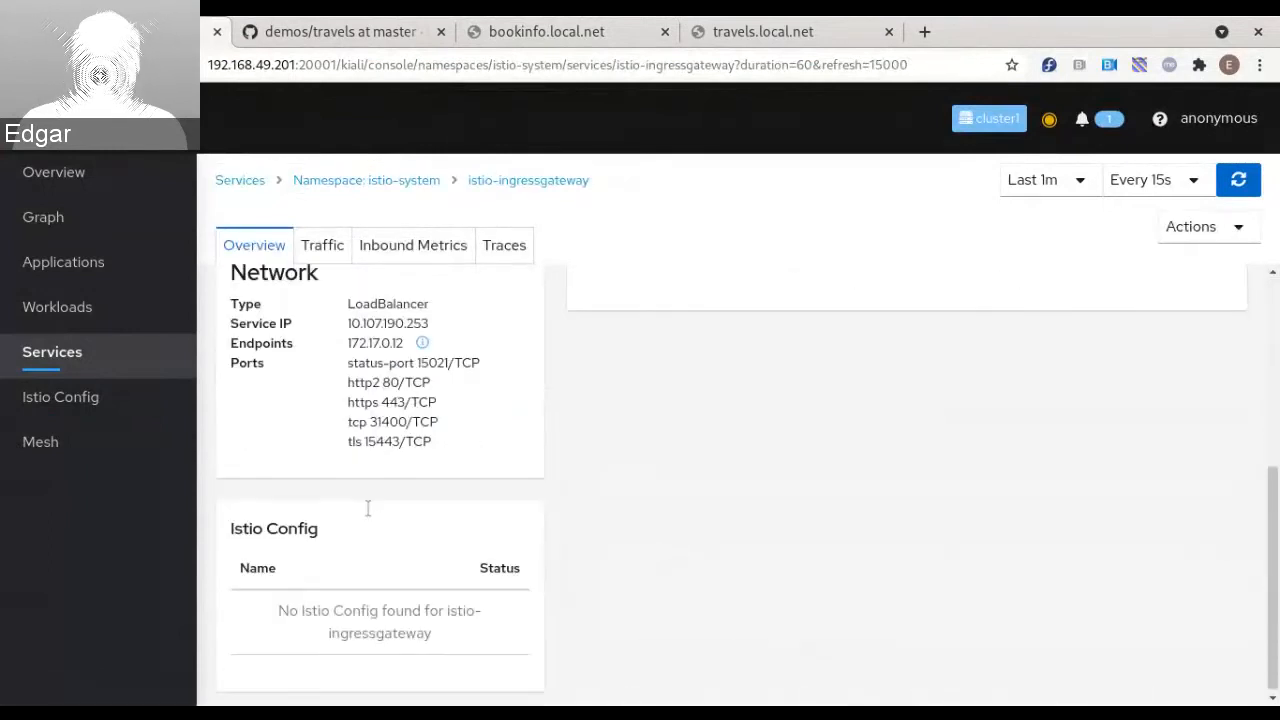
scroll(486, 520, up, 2)
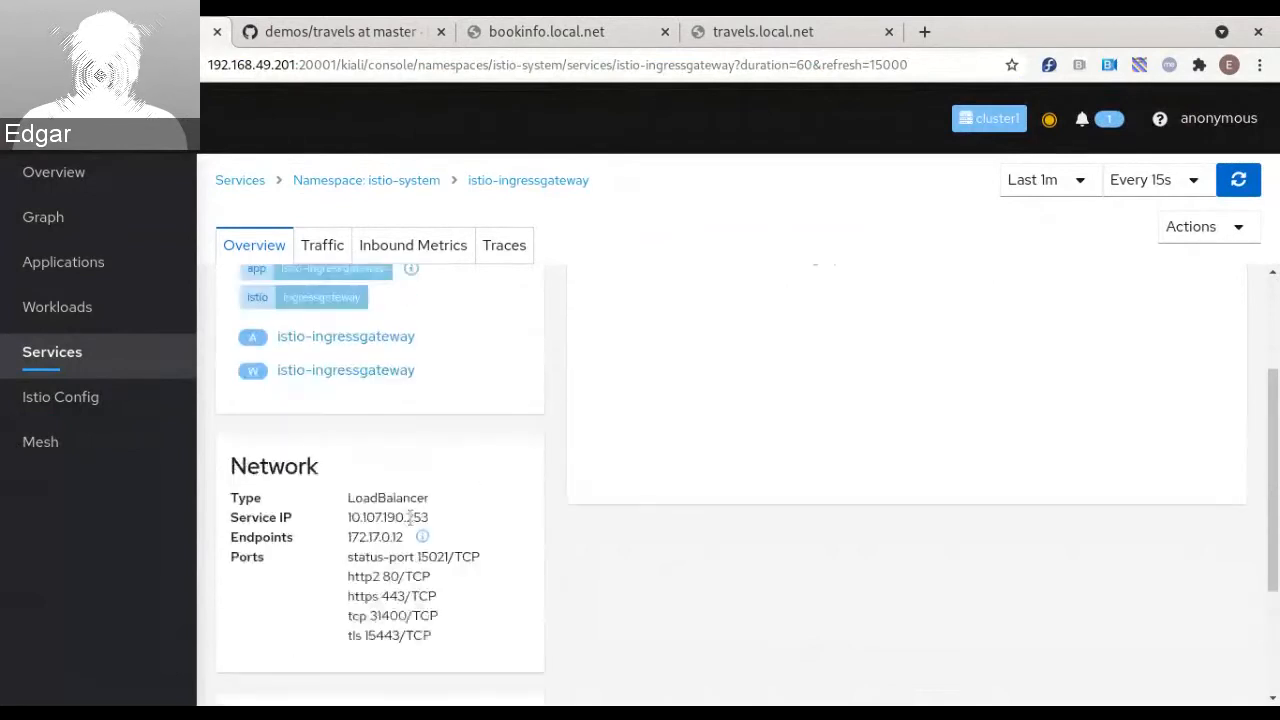
triple_click(380, 499)
click(370, 504)
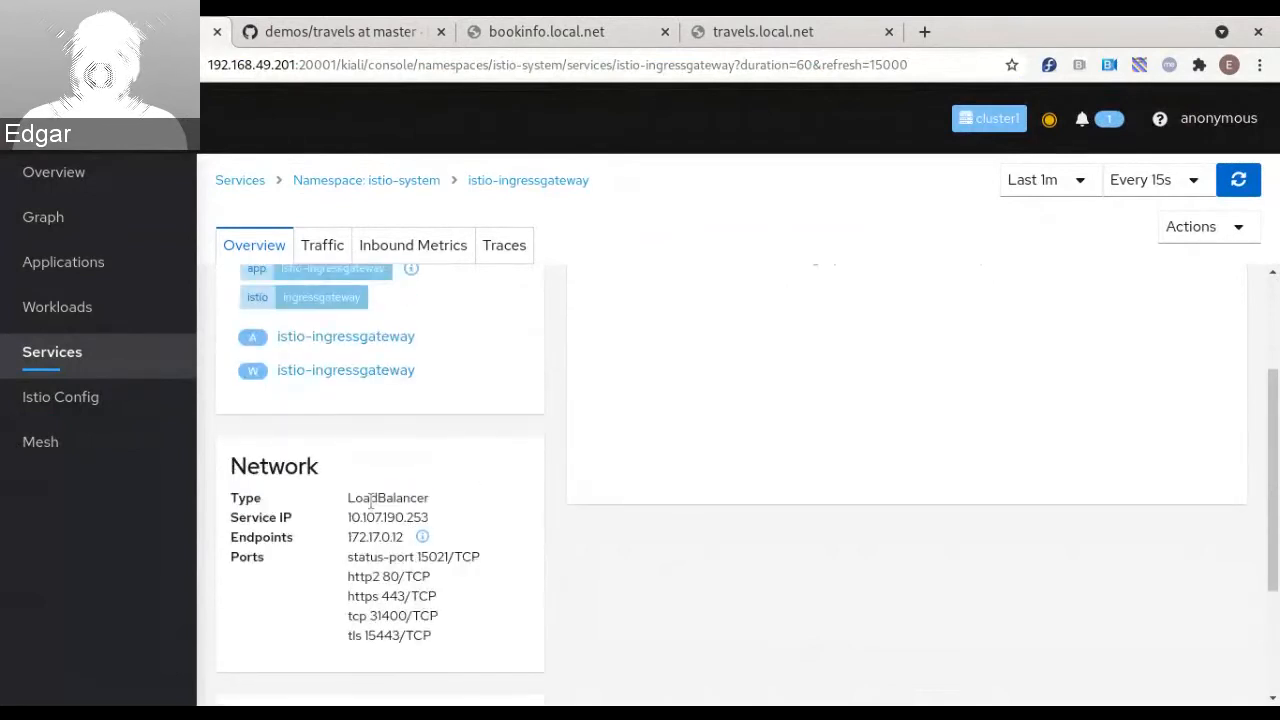
drag(350, 498, 430, 503)
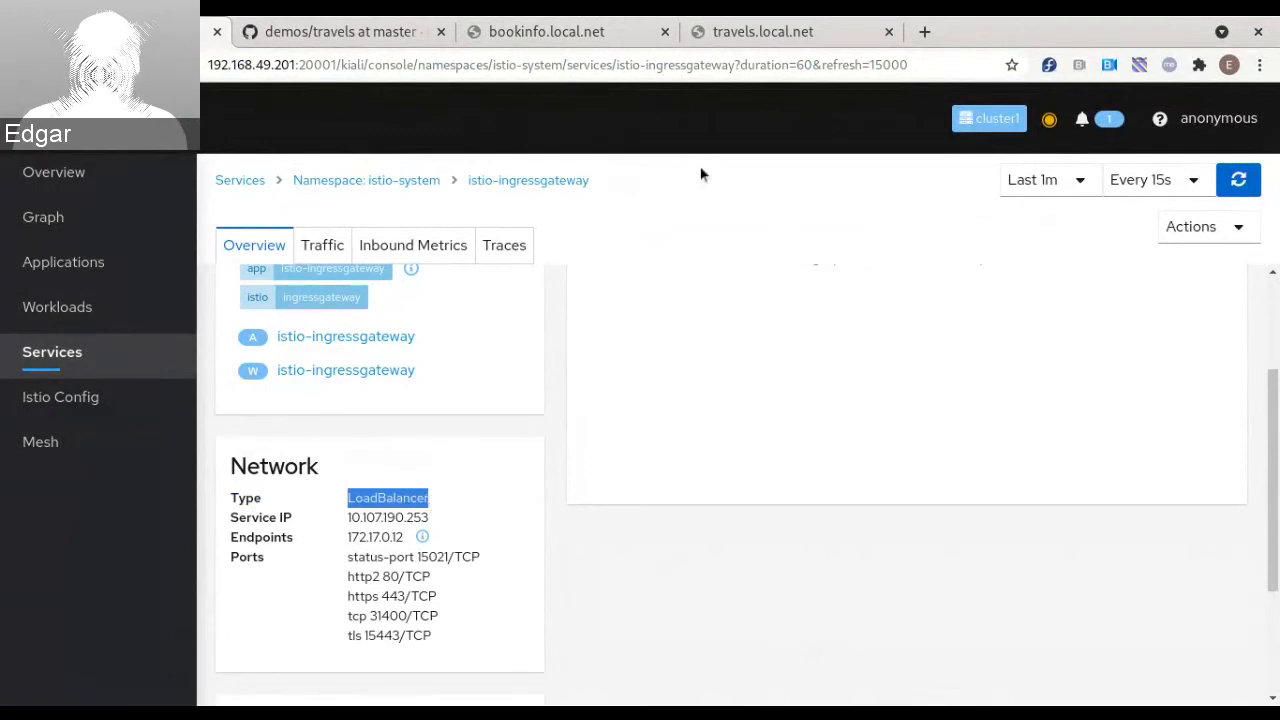
scroll(500, 568, up, 1)
scroll(500, 568, up, 1)
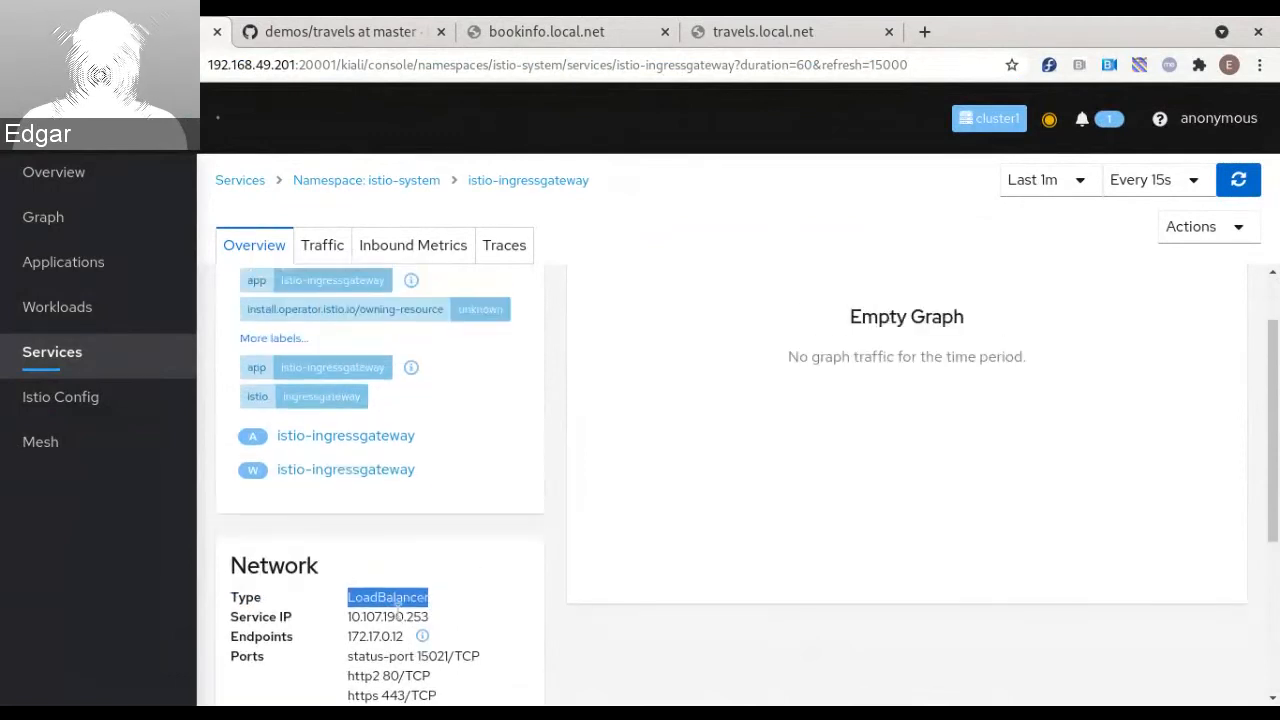
click(387, 599)
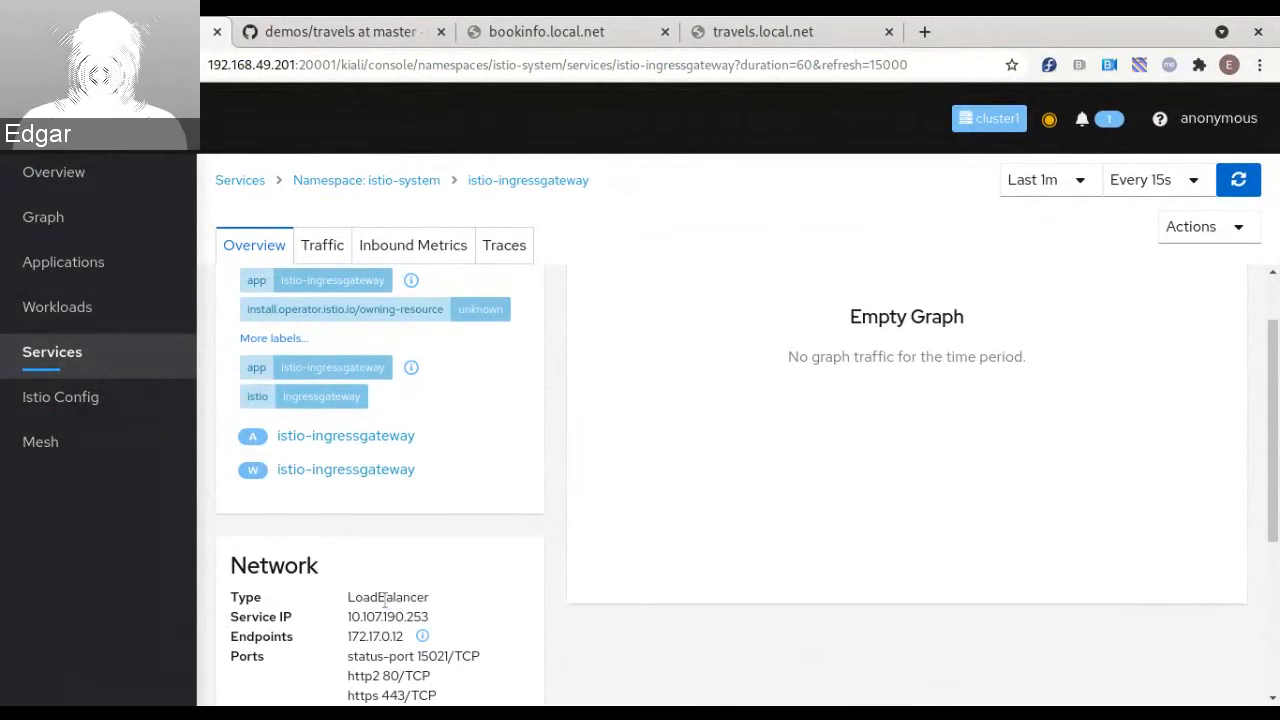
double_click(385, 599)
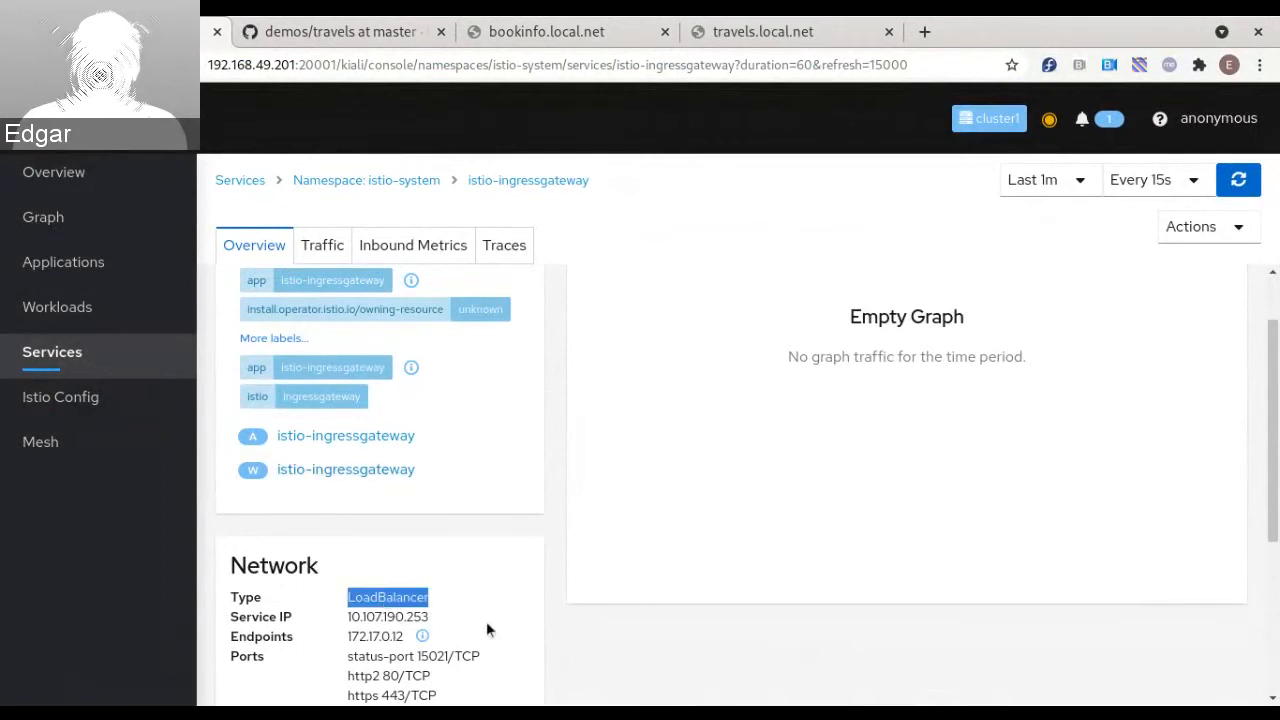
scroll(486, 621, up, 2)
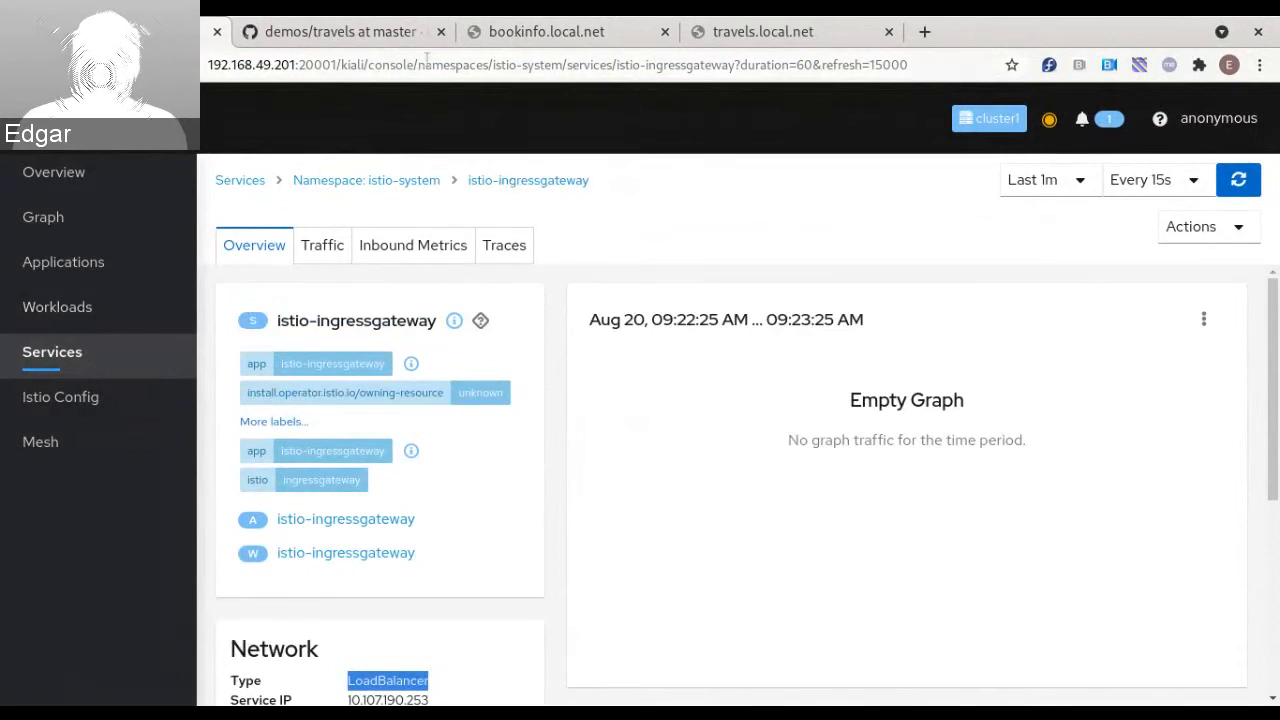
Highlight the ERR_CONNECTION_REFUSED code on the bookinfo.local.net page
click(524, 38)
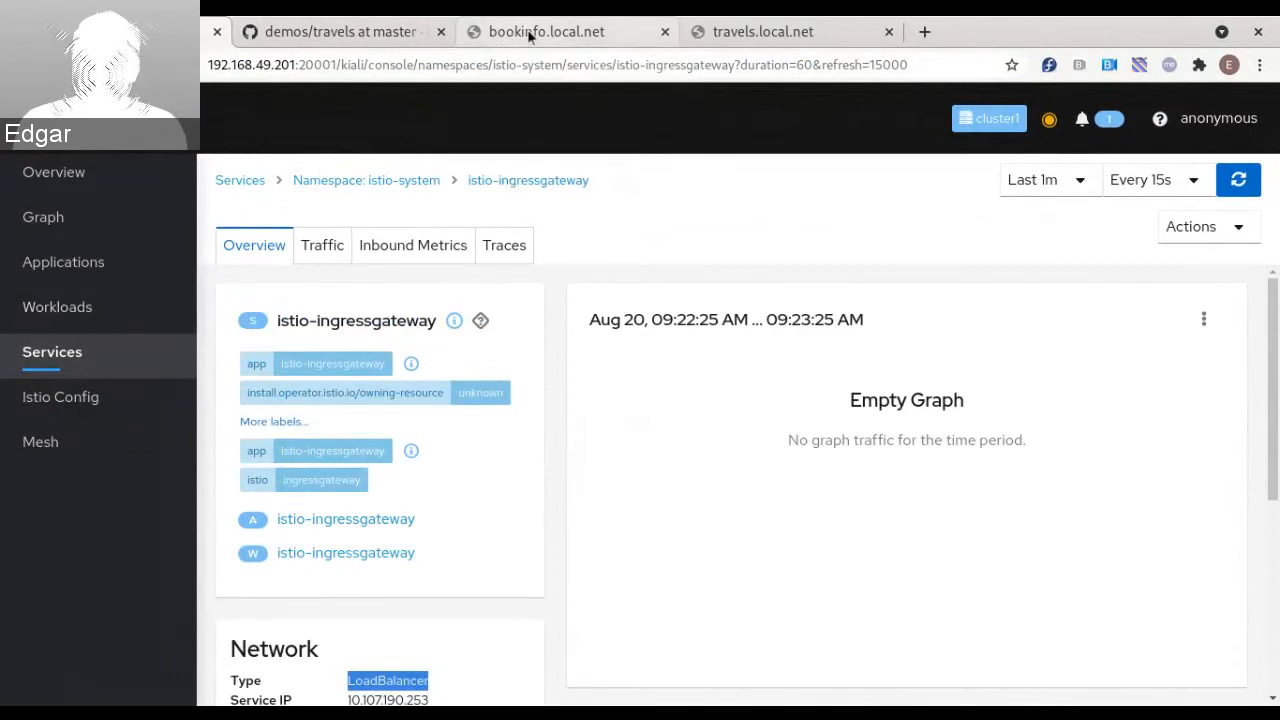
mouse_move(360, 453)
mouse_down()
mouse_move(514, 451)
mouse_move(356, 453)
mouse_up()
click(516, 459)
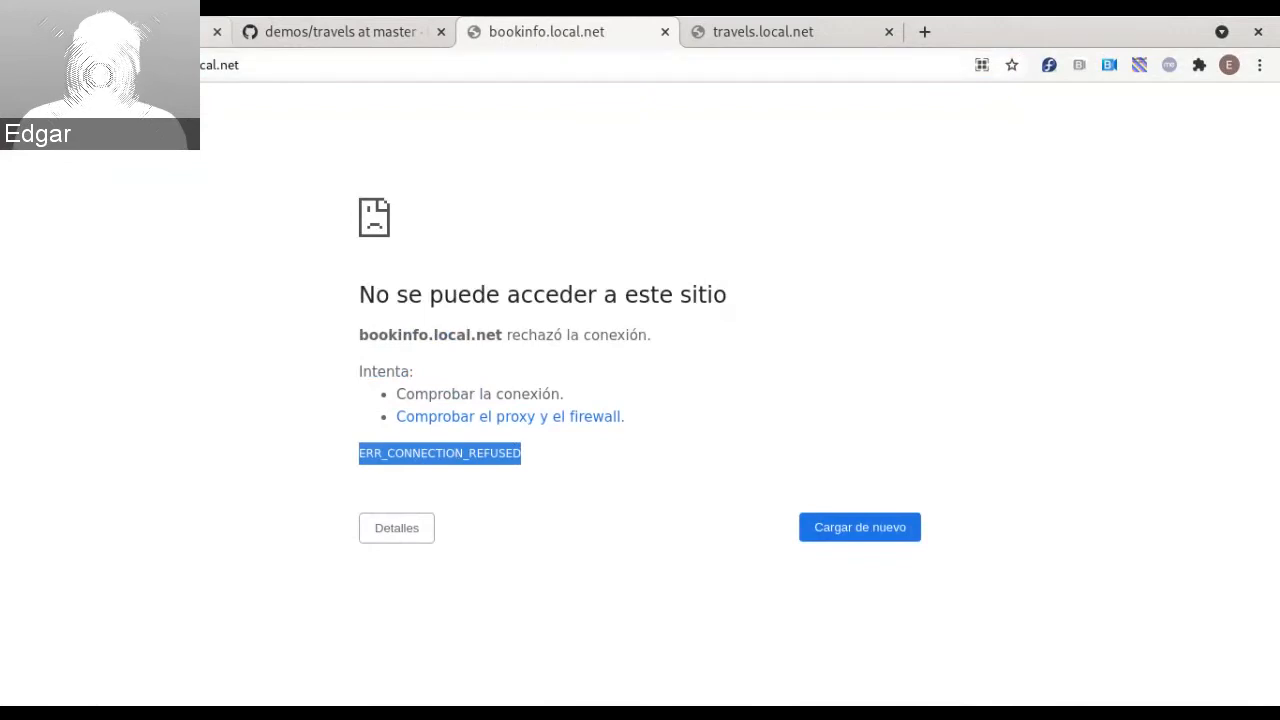
Return to Kiali's services list and limit it to the bookinfo namespace by deselecting istio-system and travel-control
click(120, 31)
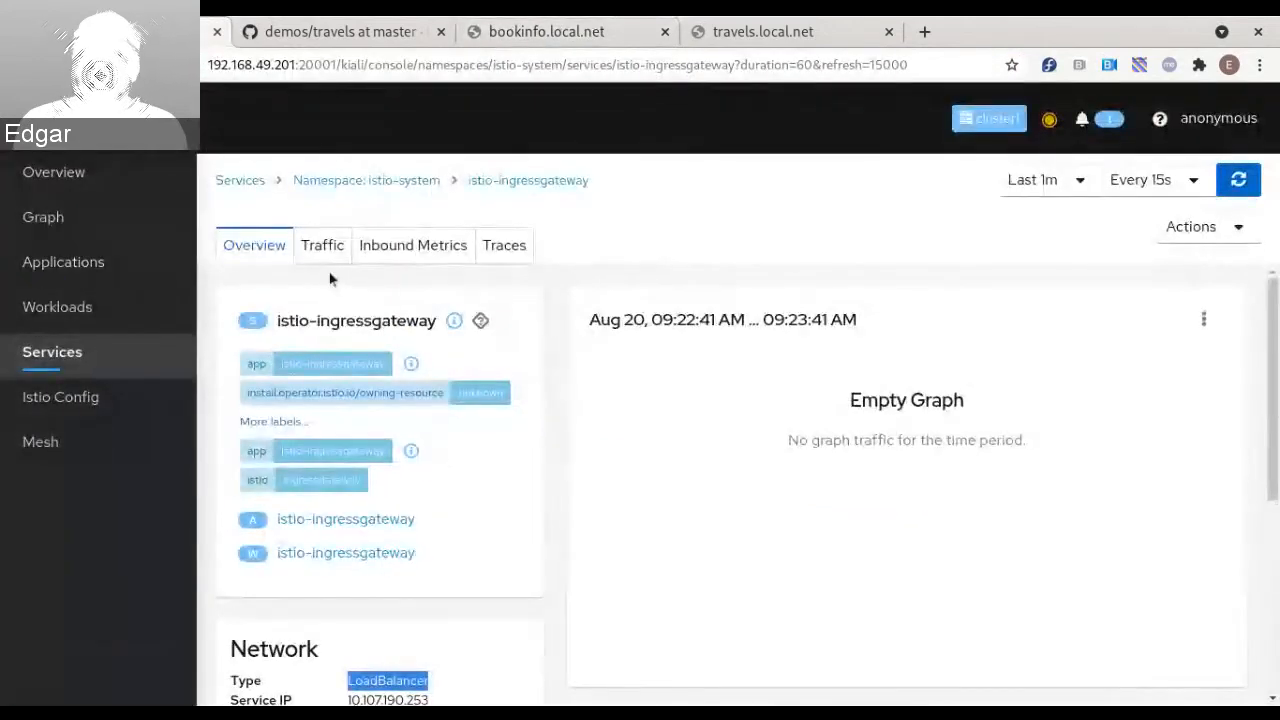
click(50, 364)
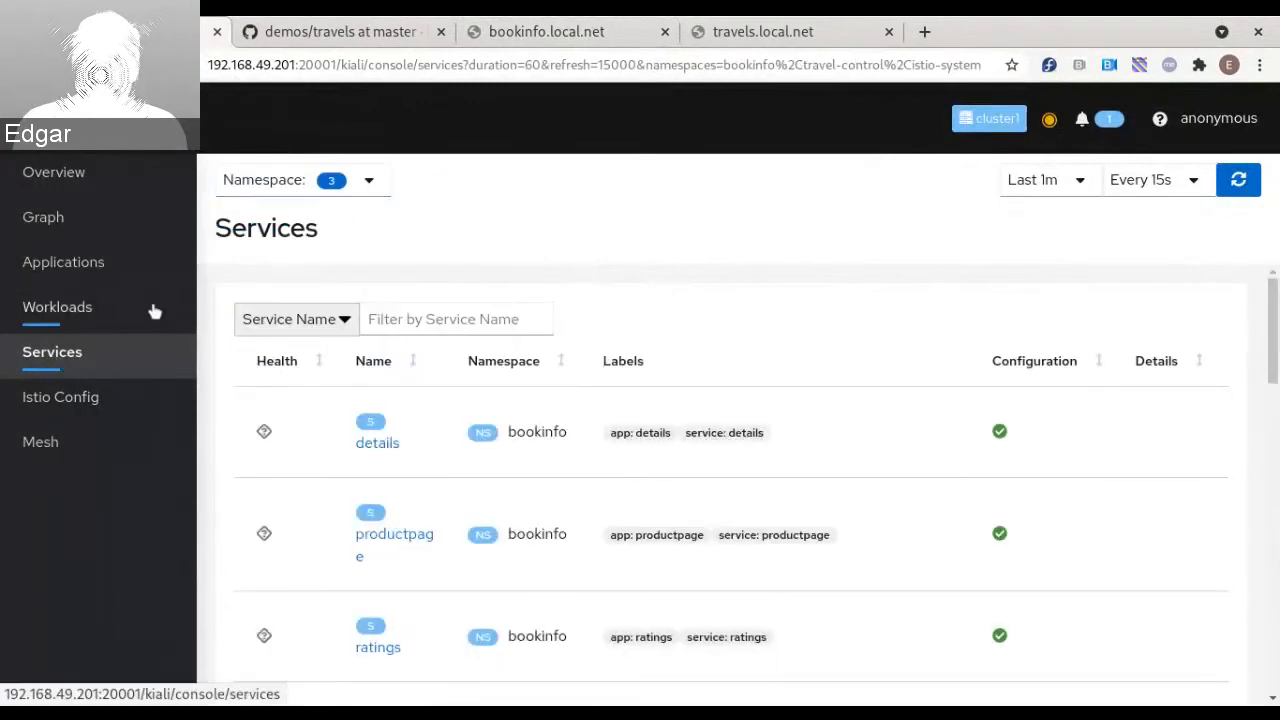
click(369, 182)
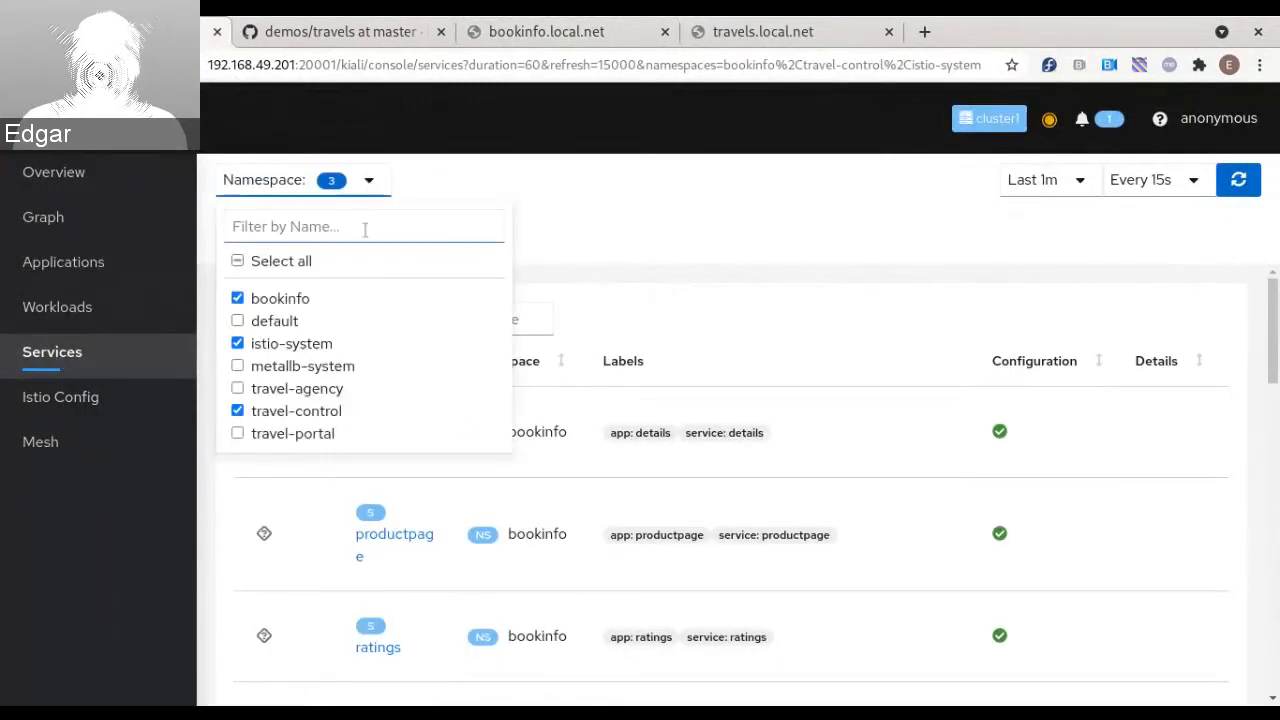
click(237, 344)
click(237, 411)
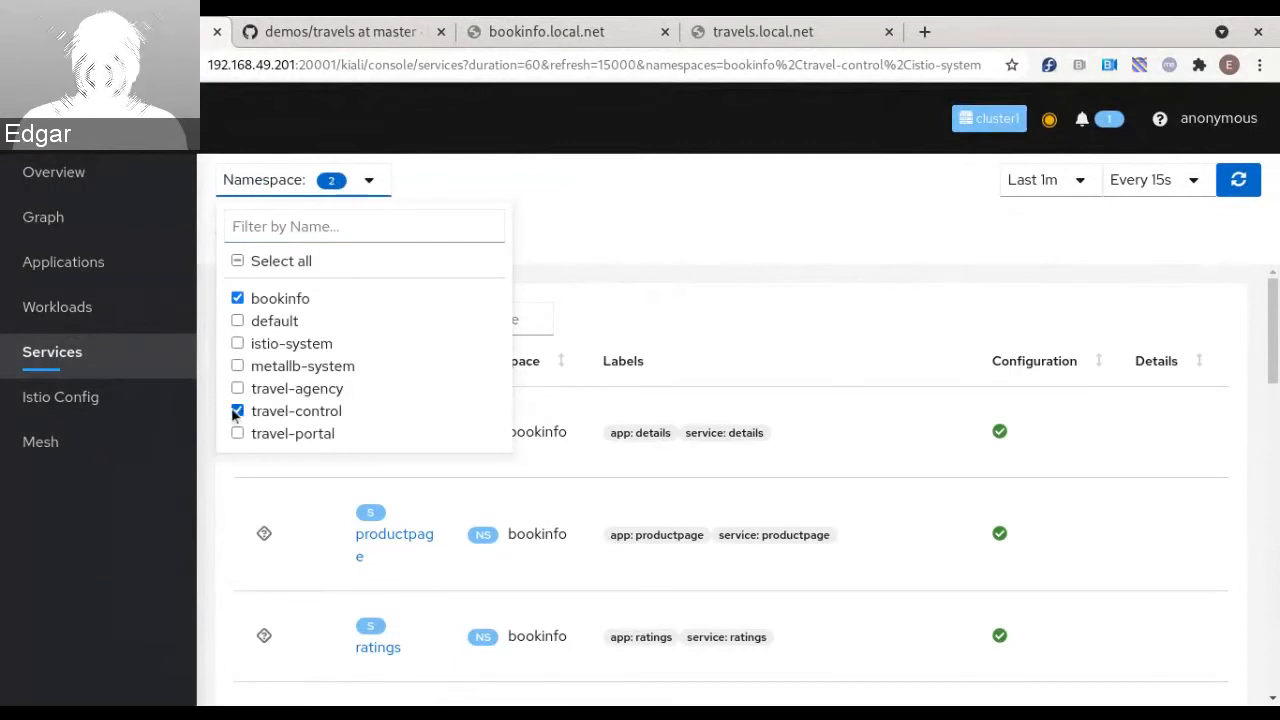
click(666, 209)
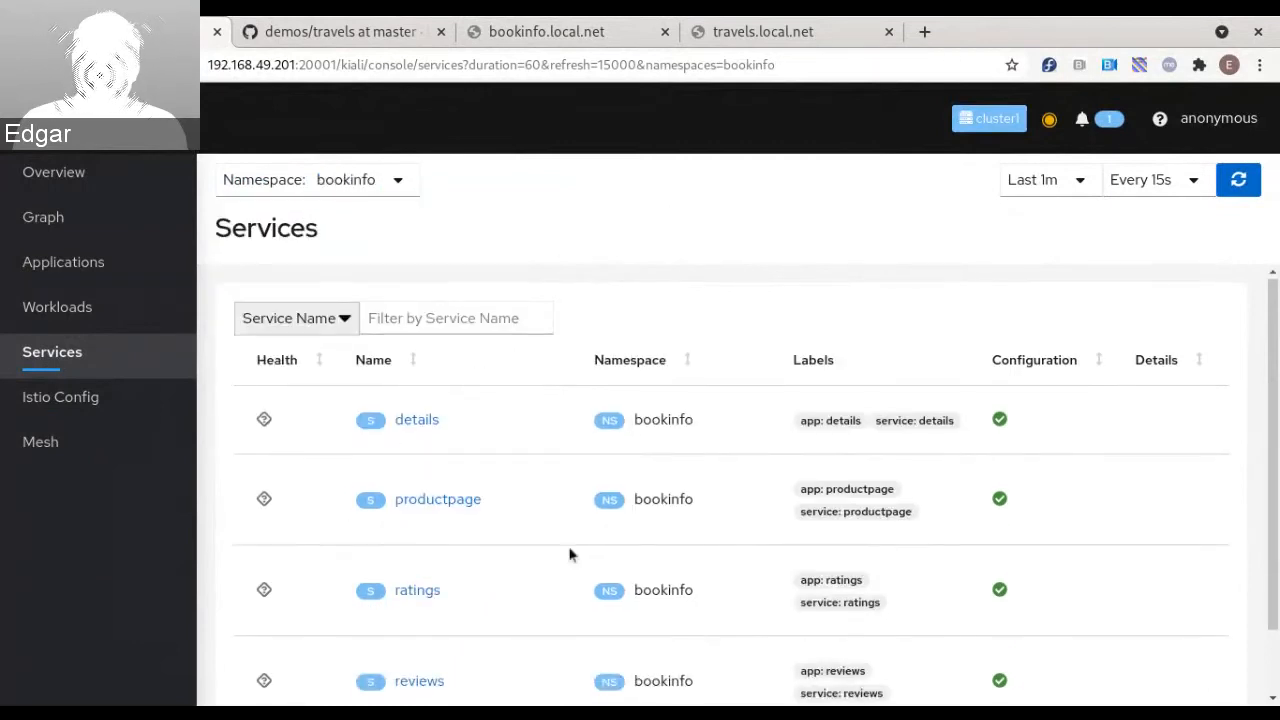
Open the productpage service's details and start creating a Request Routing scenario for it
scroll(571, 551, down, 2)
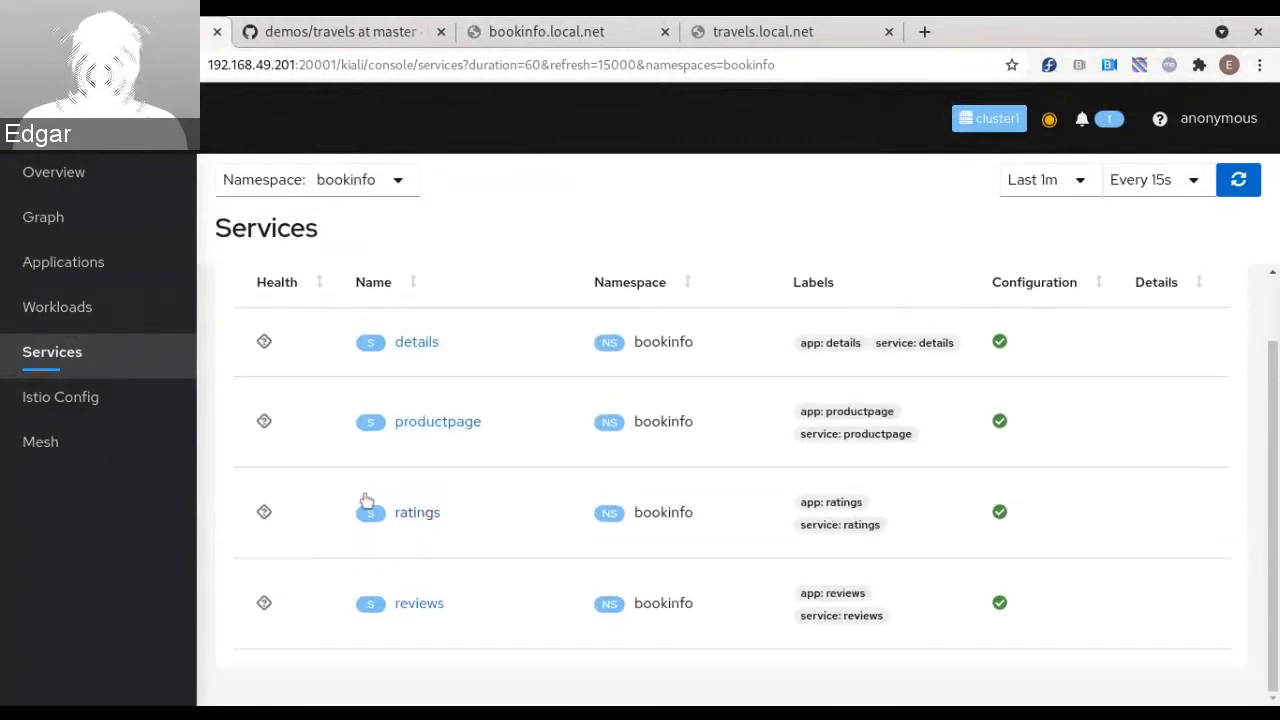
click(463, 433)
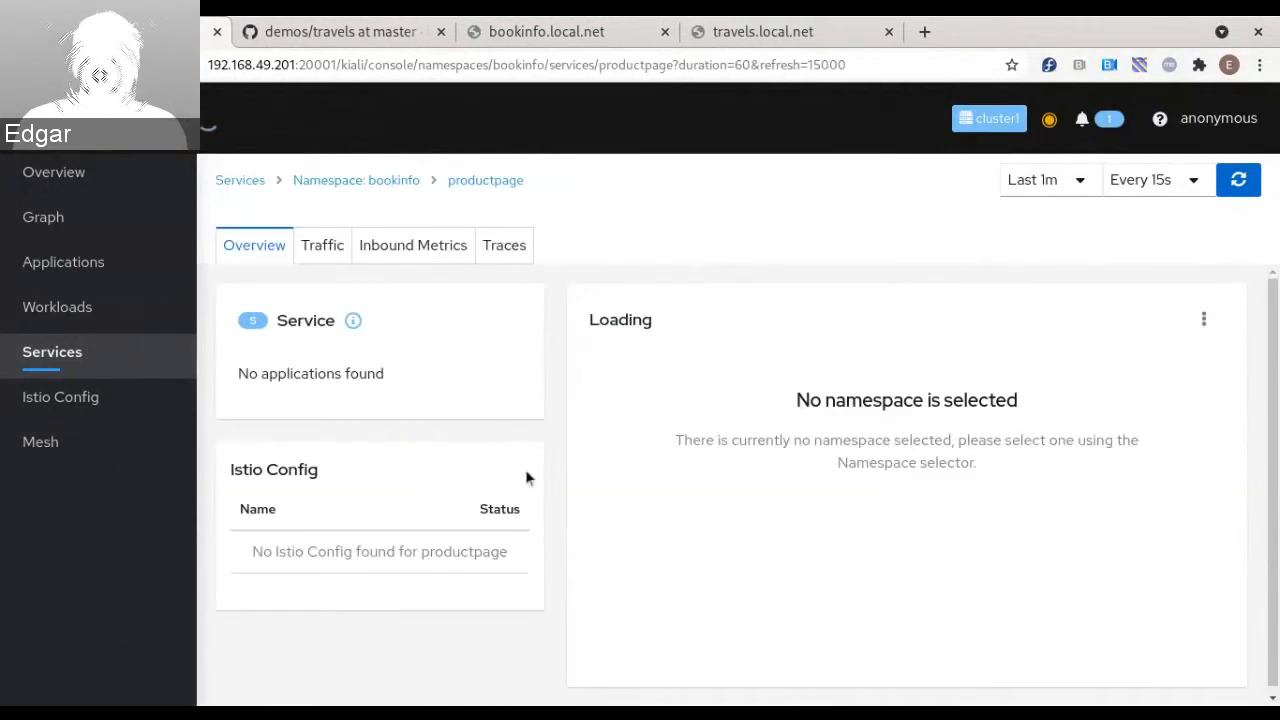
click(1240, 228)
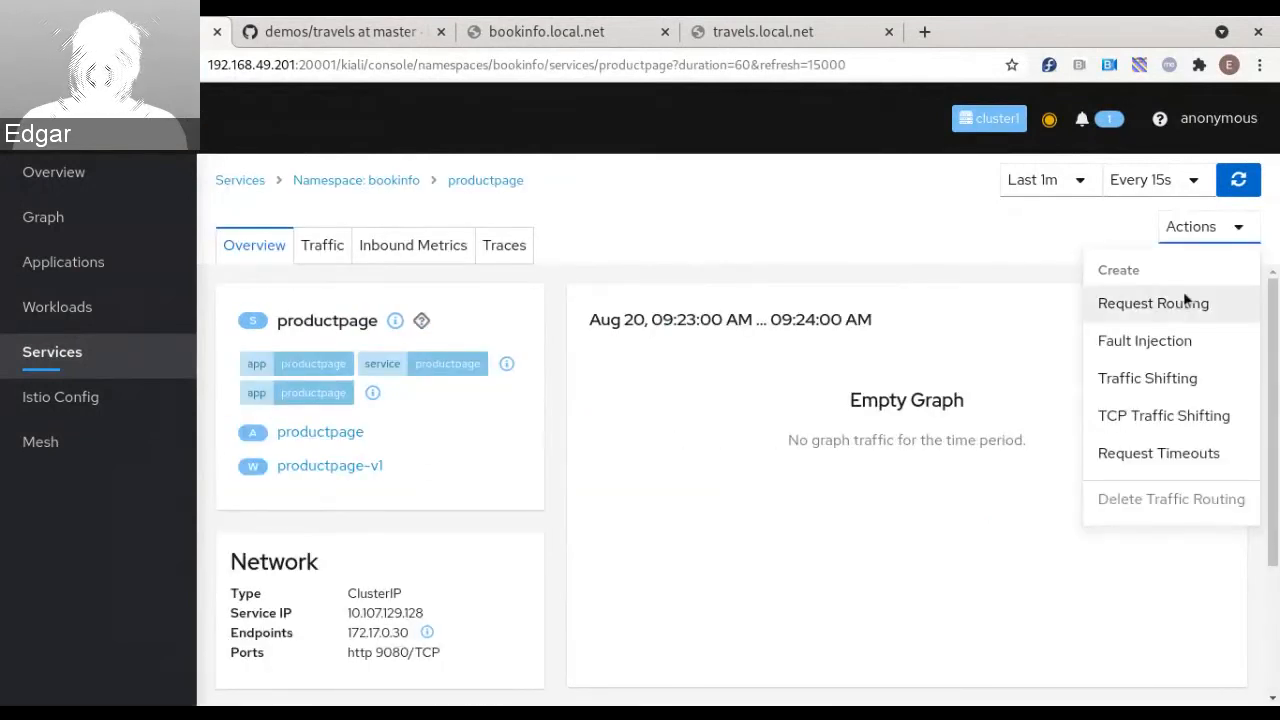
click(1144, 313)
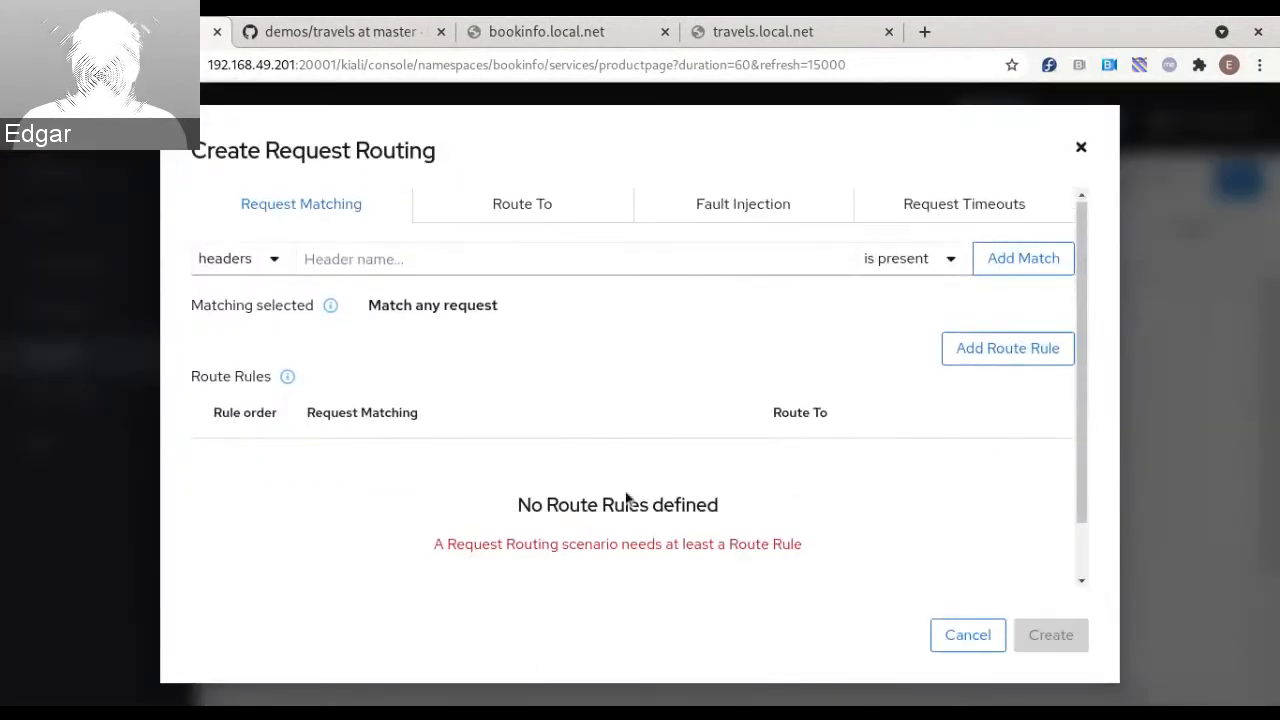
Add a route rule that sends 100% of any request's traffic to the productpage-v1 workload
scroll(625, 495, down, 1)
scroll(625, 490, up, 1)
click(520, 212)
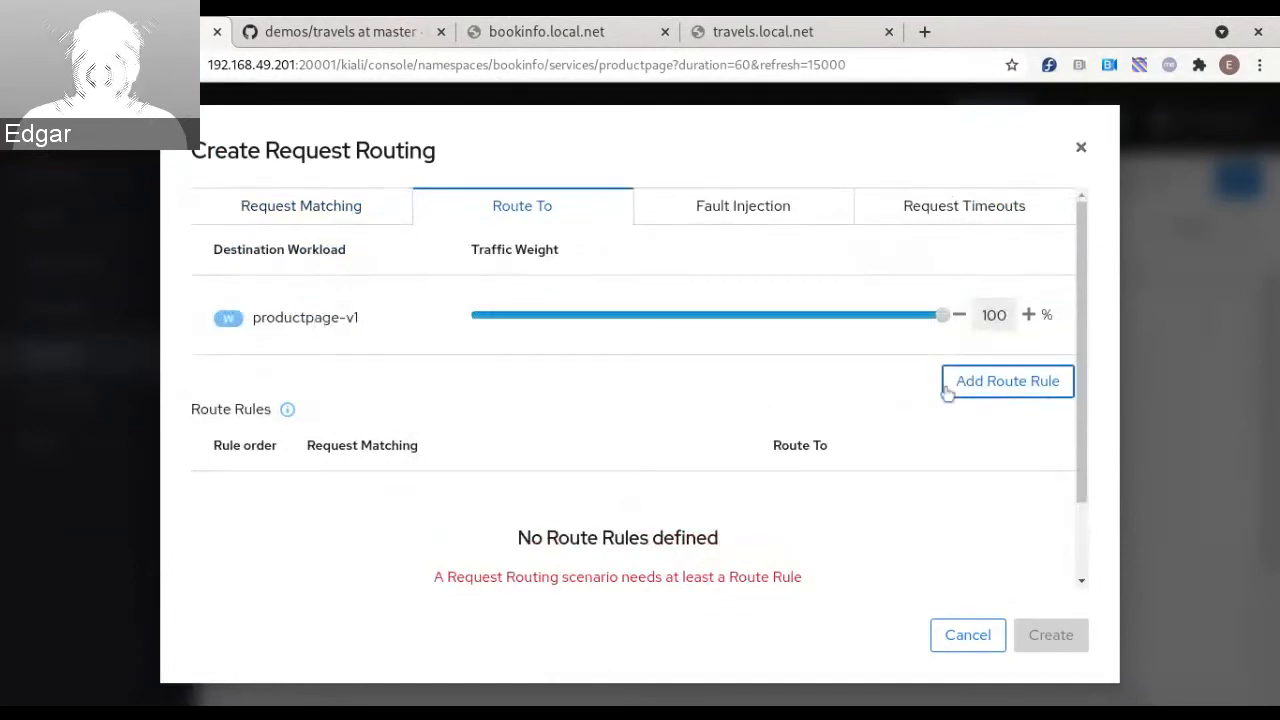
click(997, 386)
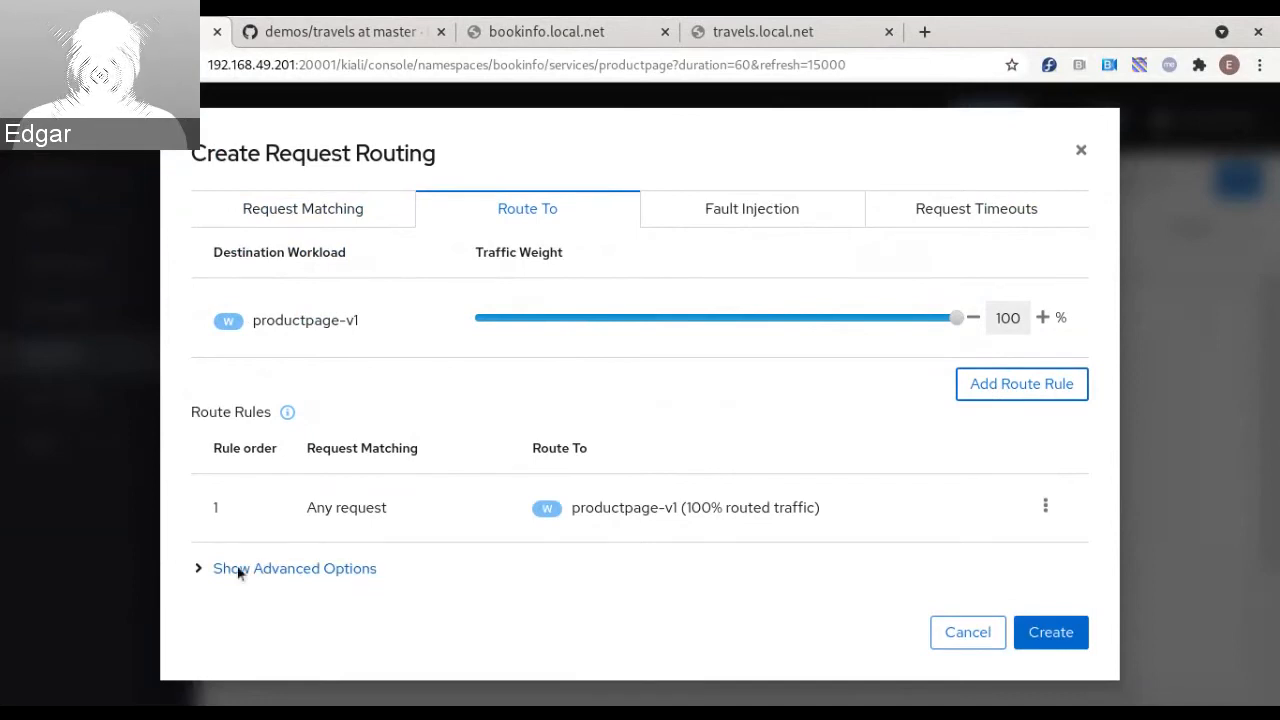
Show the advanced options and enable adding a gateway, with a new gateway on port 80
click(275, 570)
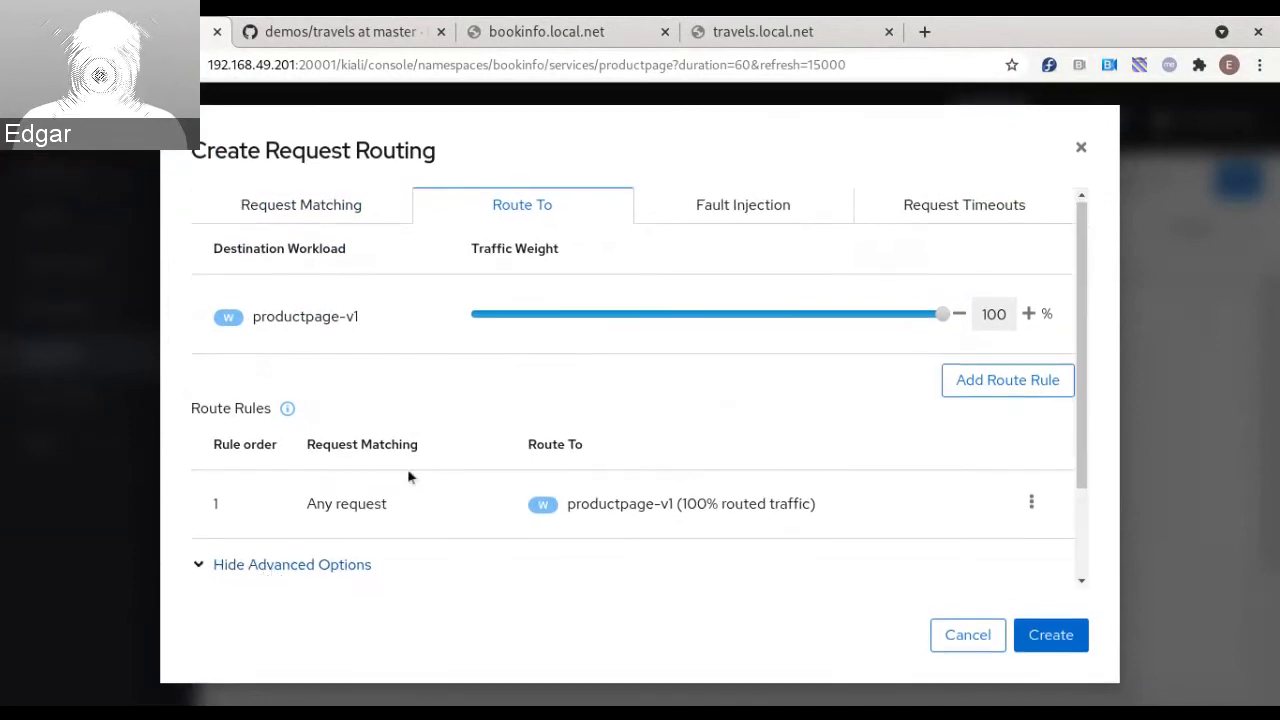
scroll(407, 468, down, 3)
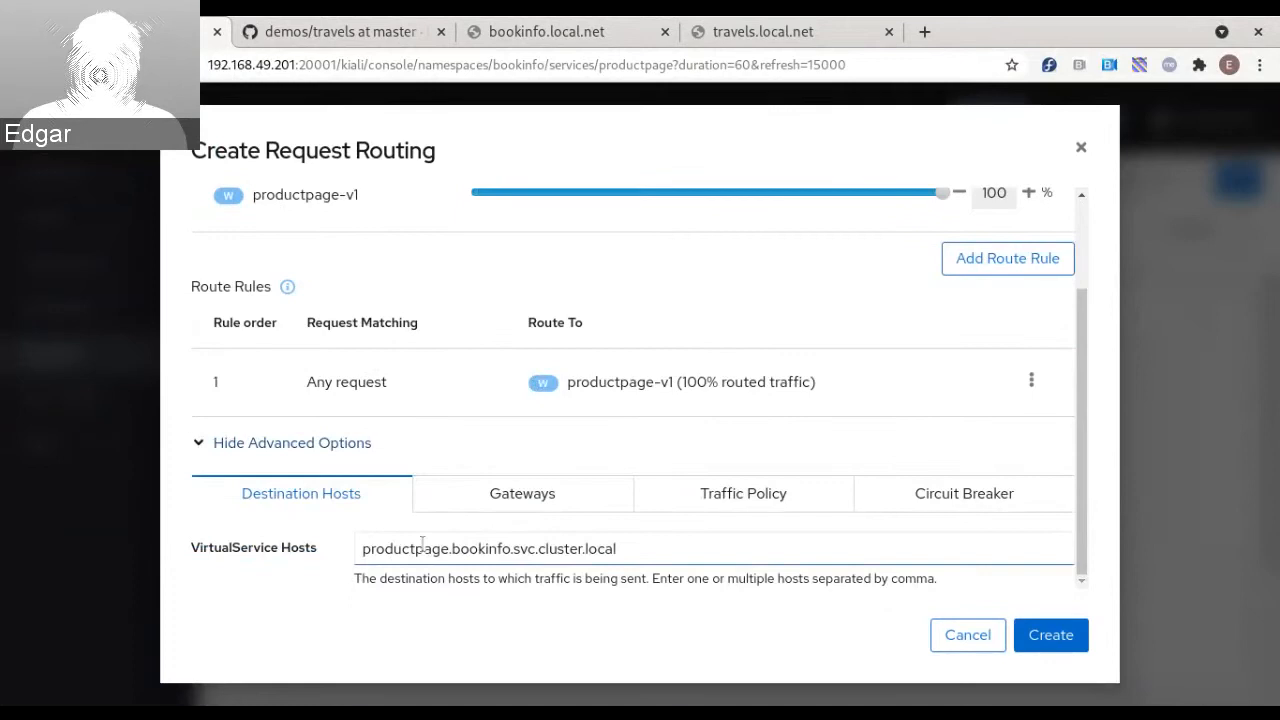
click(515, 492)
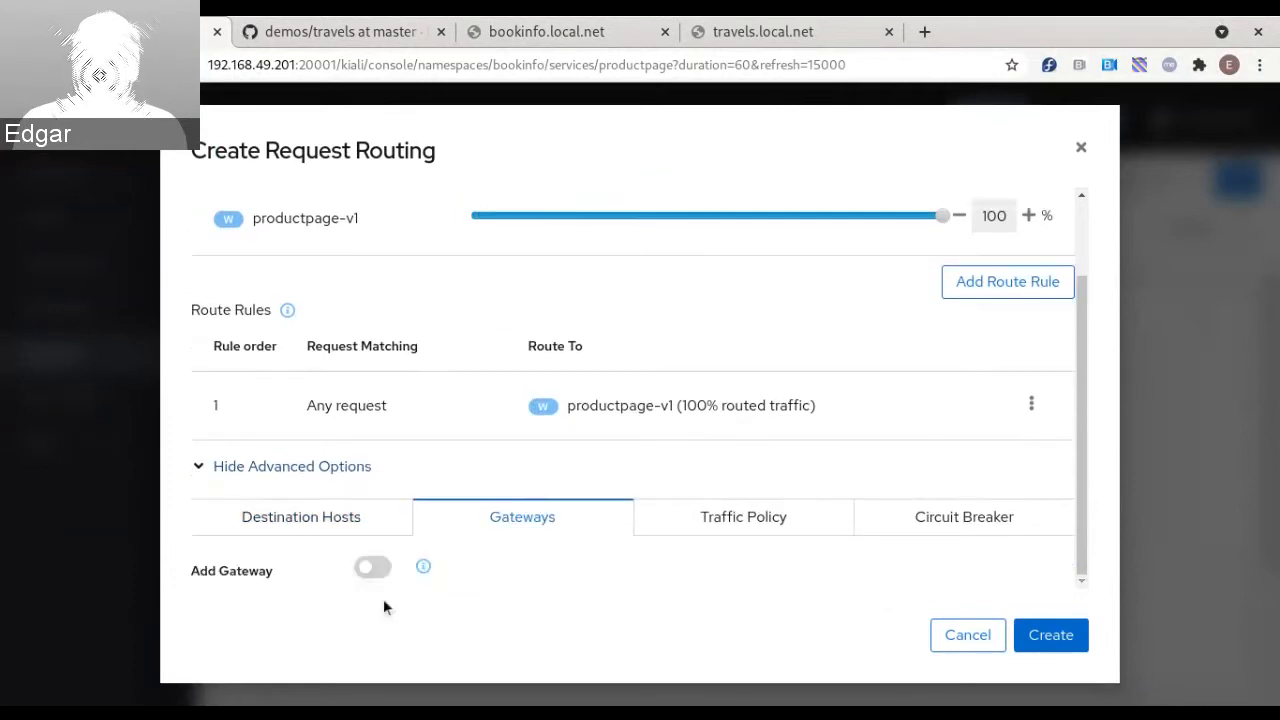
click(372, 567)
scroll(503, 574, down, 4)
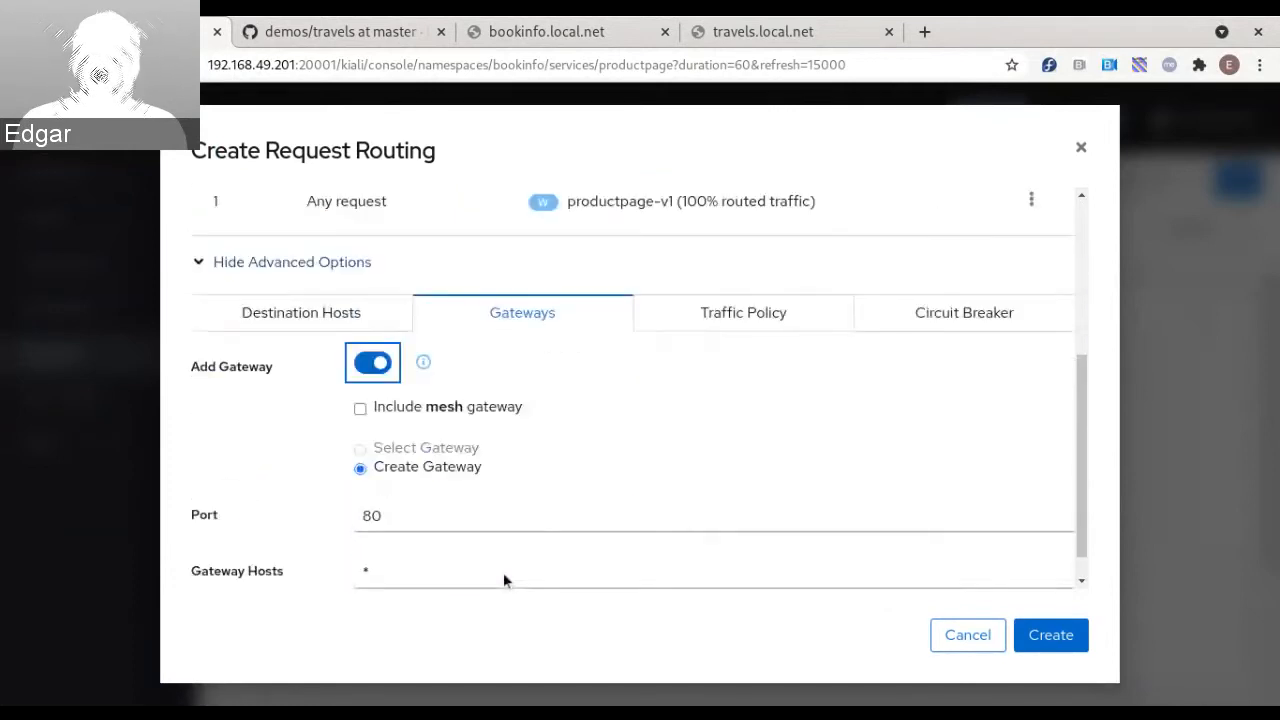
click(400, 536)
key(ctrl+a)
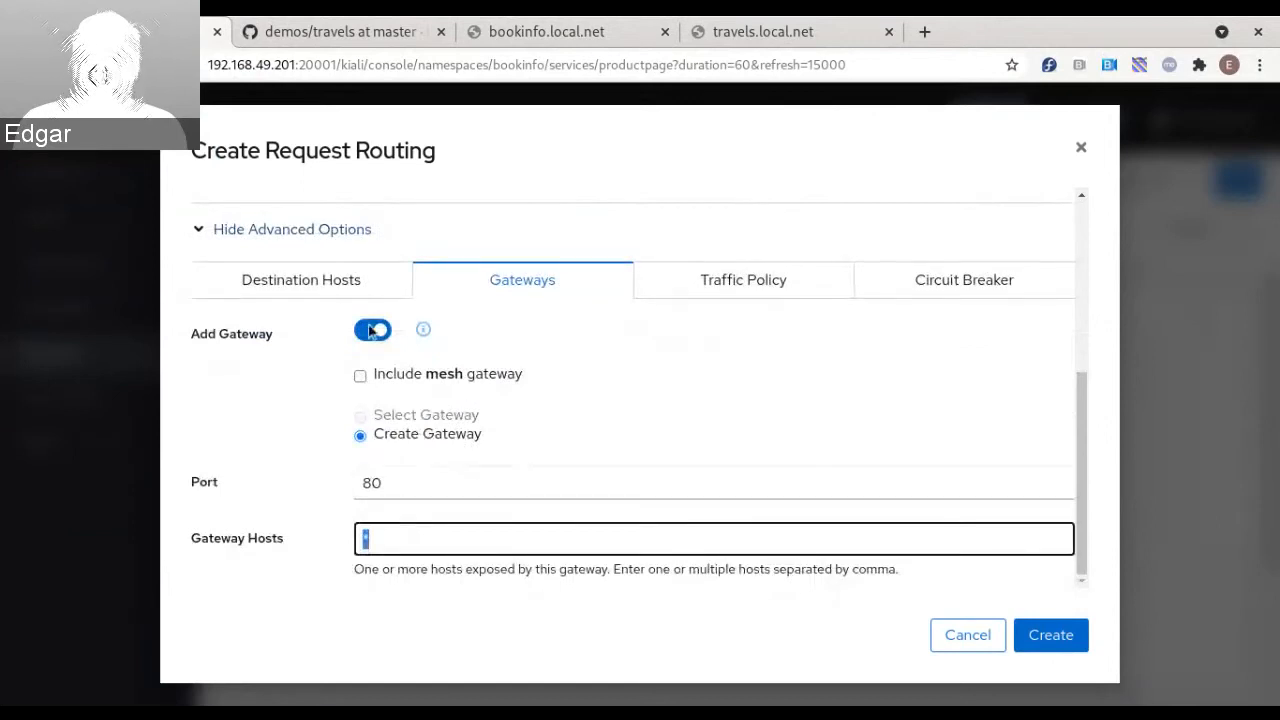
click(517, 40)
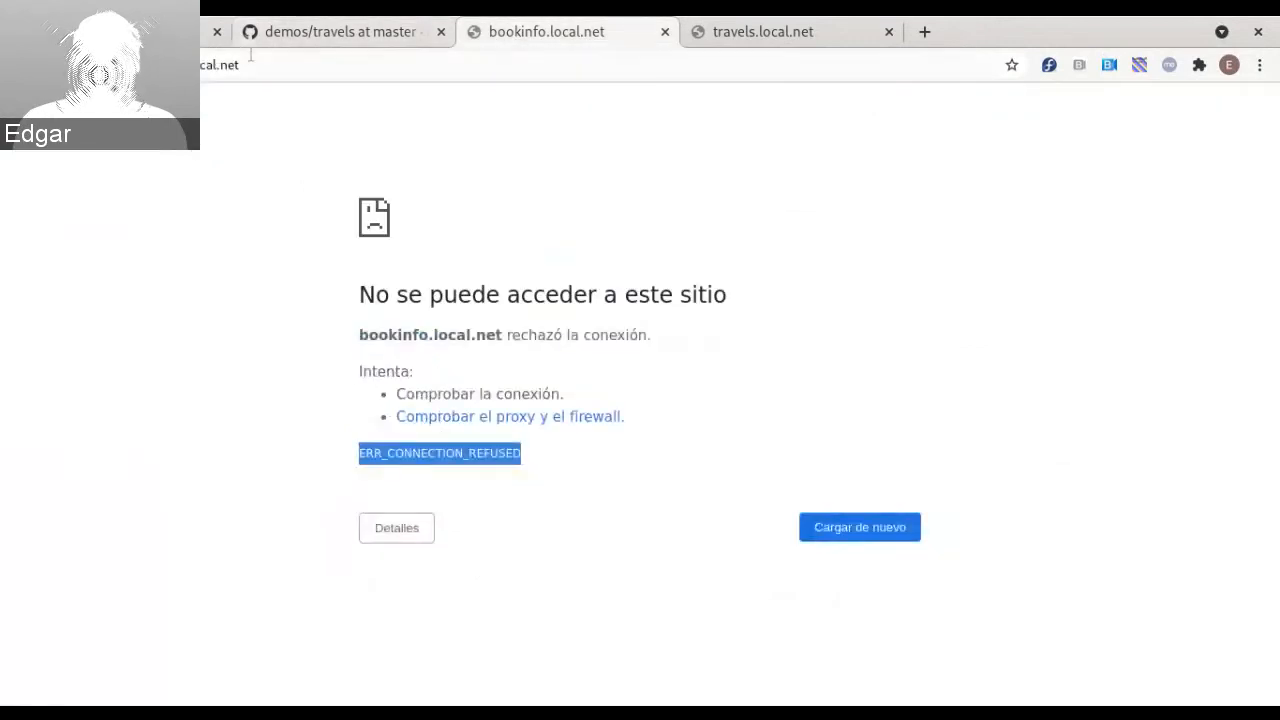
click(249, 57)
key(ctrl+c)
click(190, 36)
key(ctrl+v)
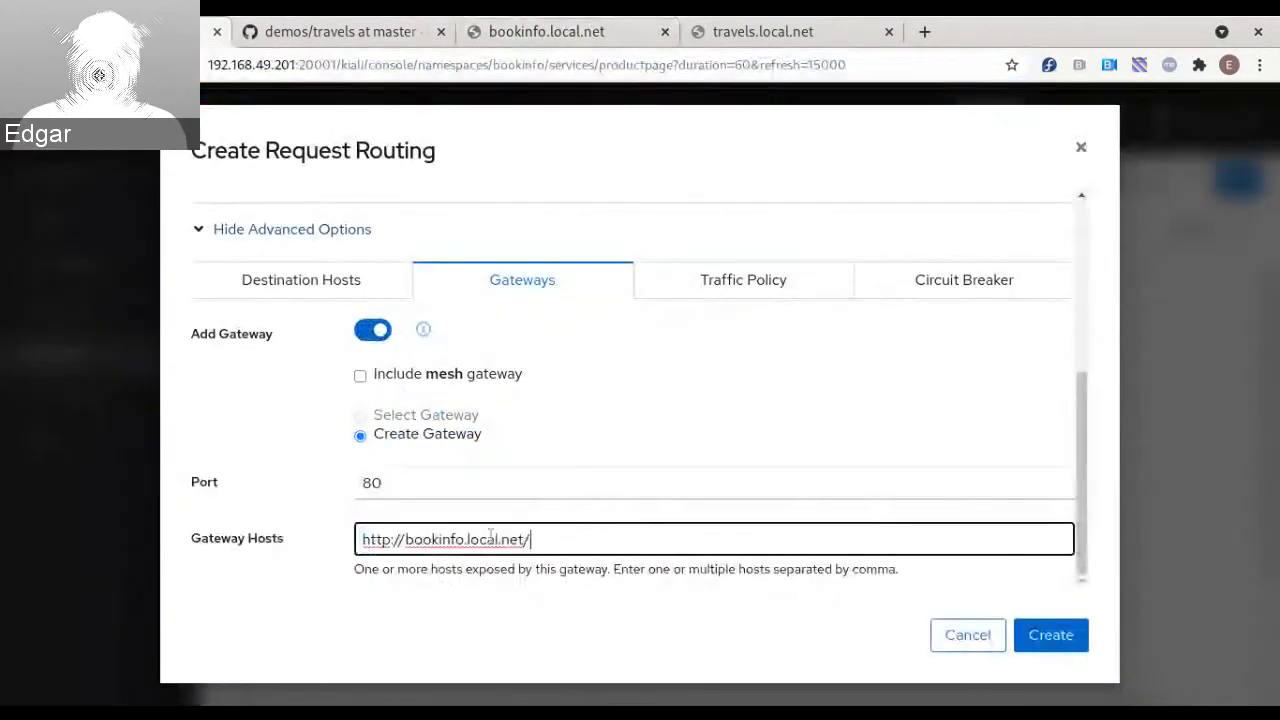
key(BackSpace)
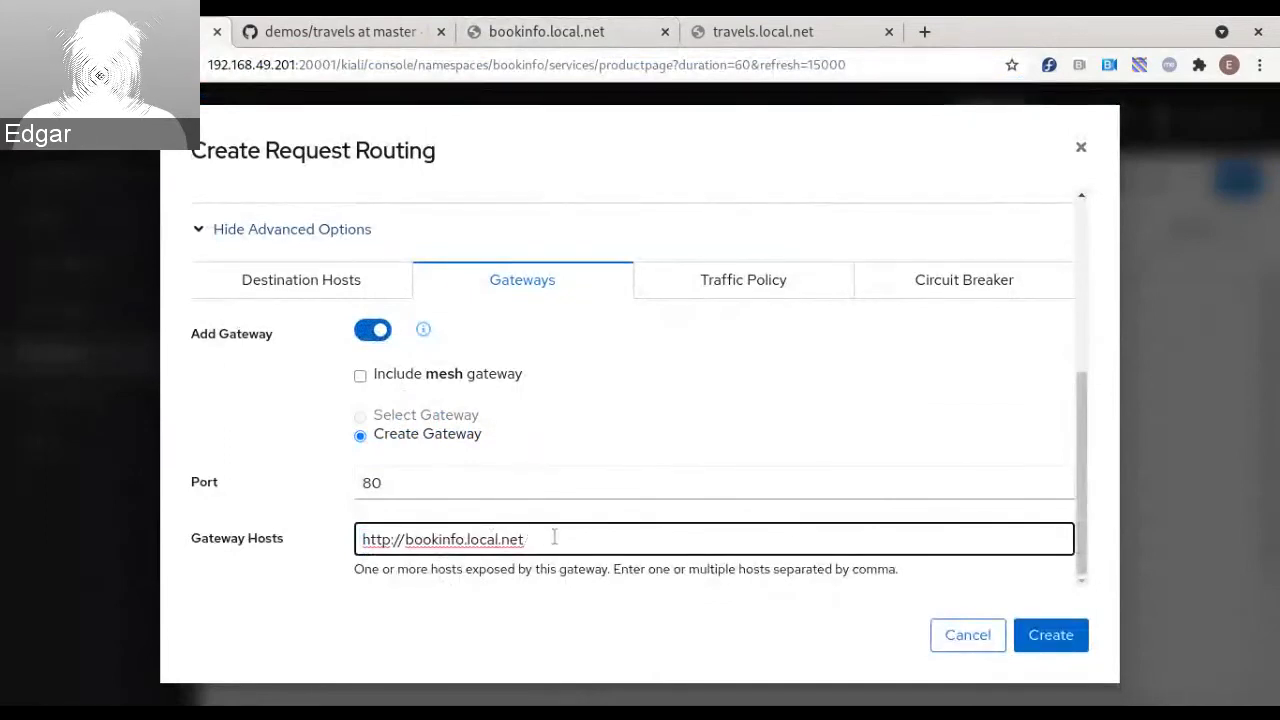
key(Home)
key(shift+Right)
key(shift+Right)
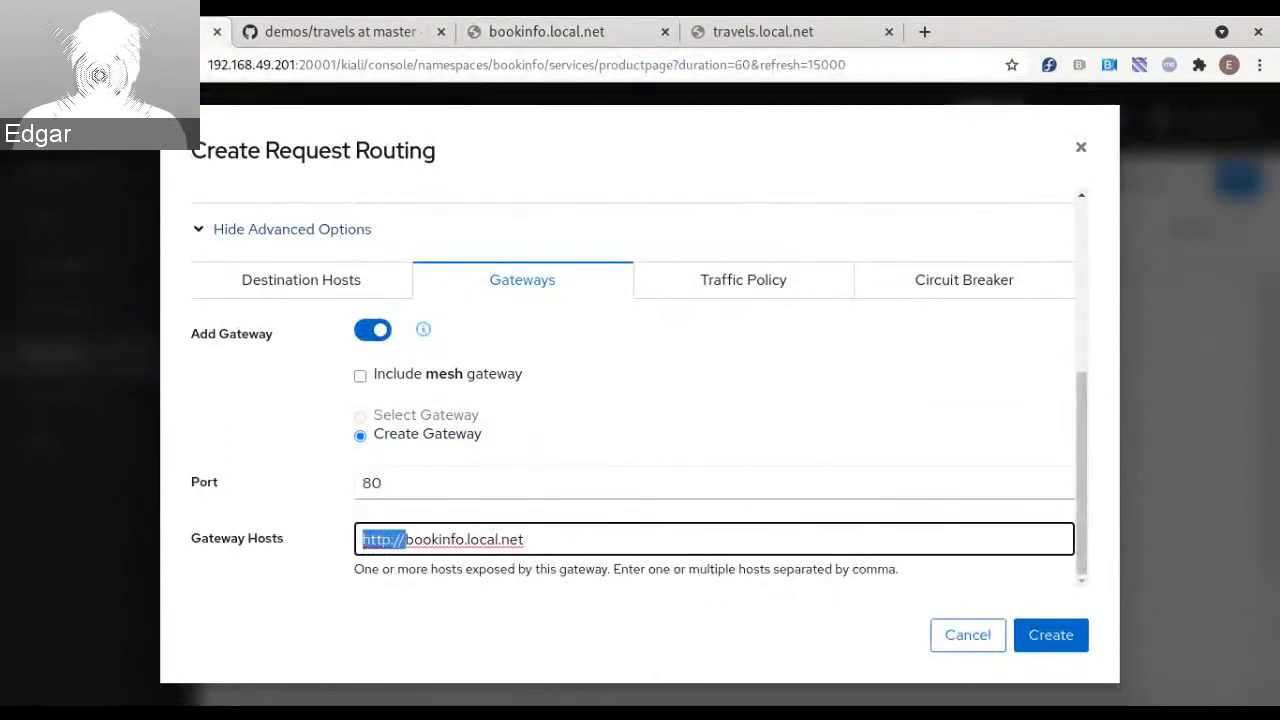
key(BackSpace)
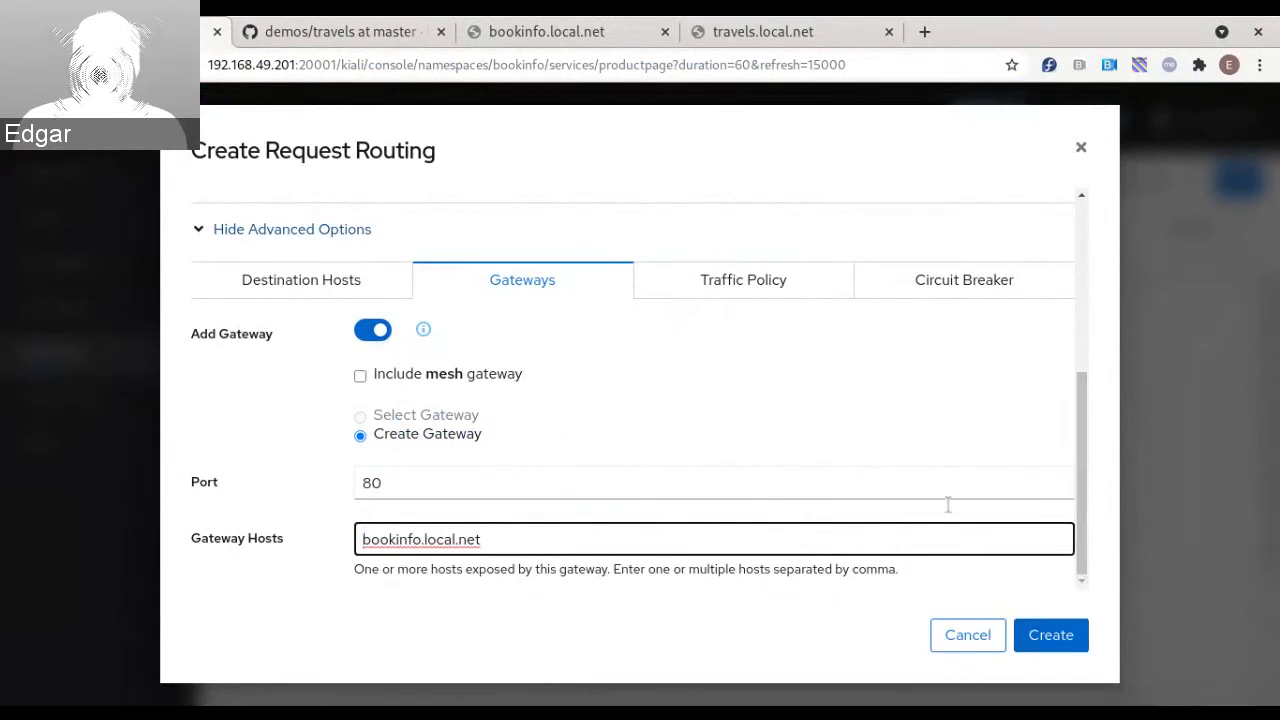
click(1067, 647)
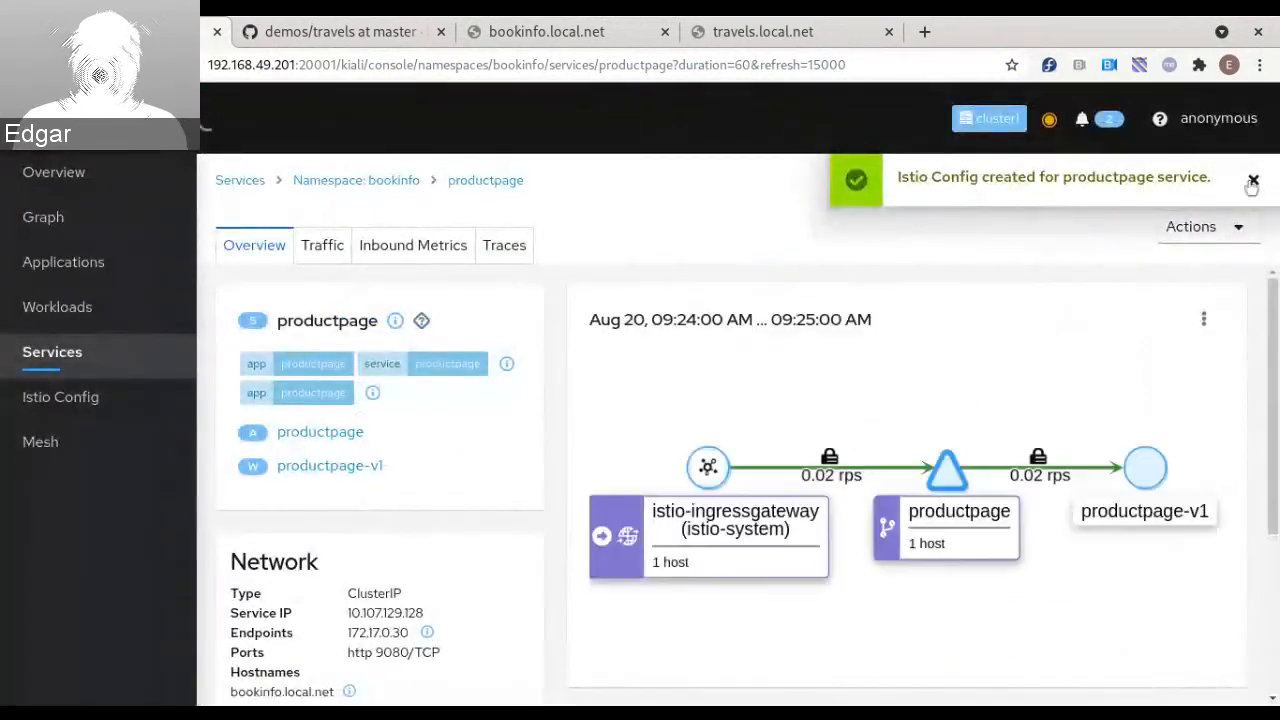
Open the bookinfo Istio configuration list and highlight the Gateway, VirtualService and DestinationRule types
click(63, 408)
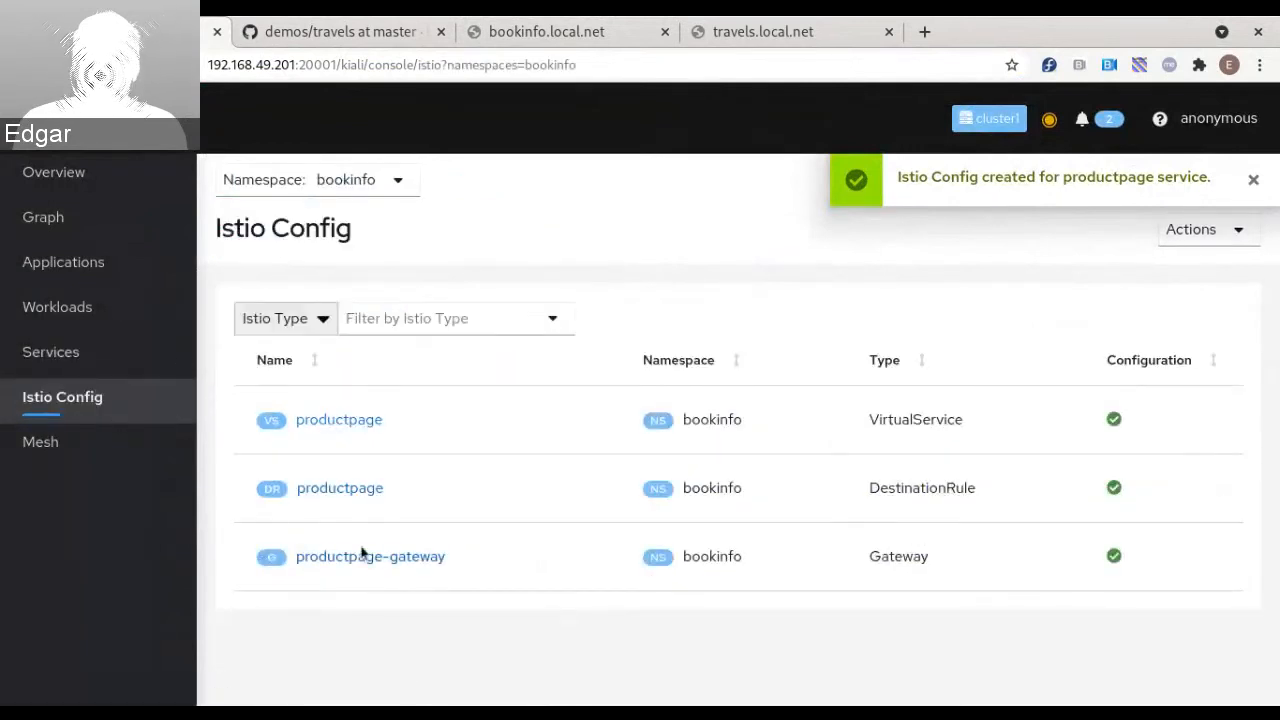
double_click(908, 555)
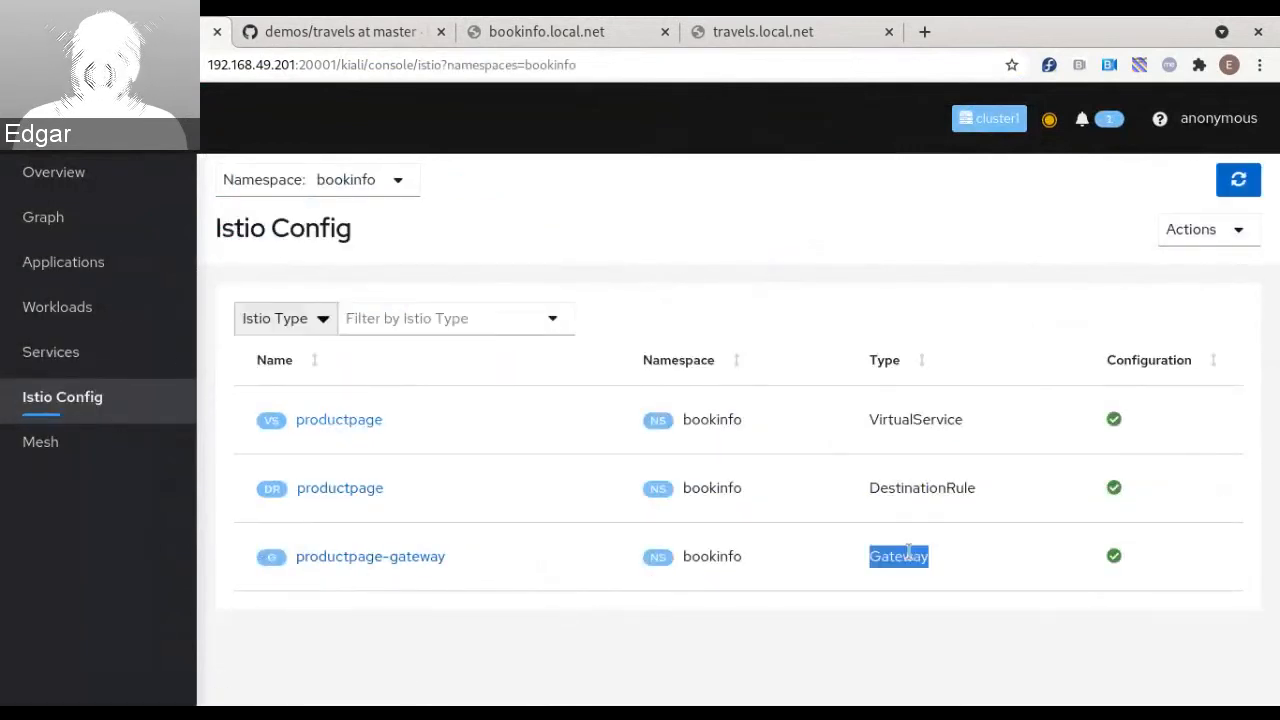
double_click(893, 419)
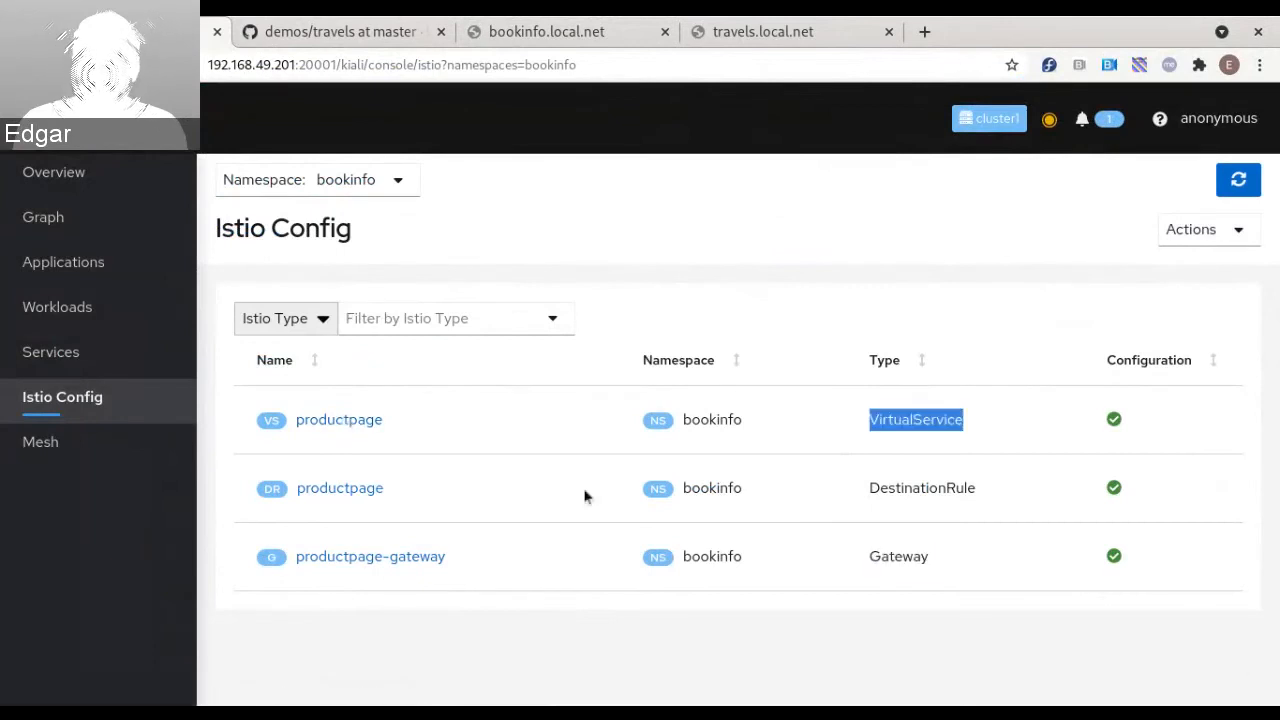
triple_click(704, 482)
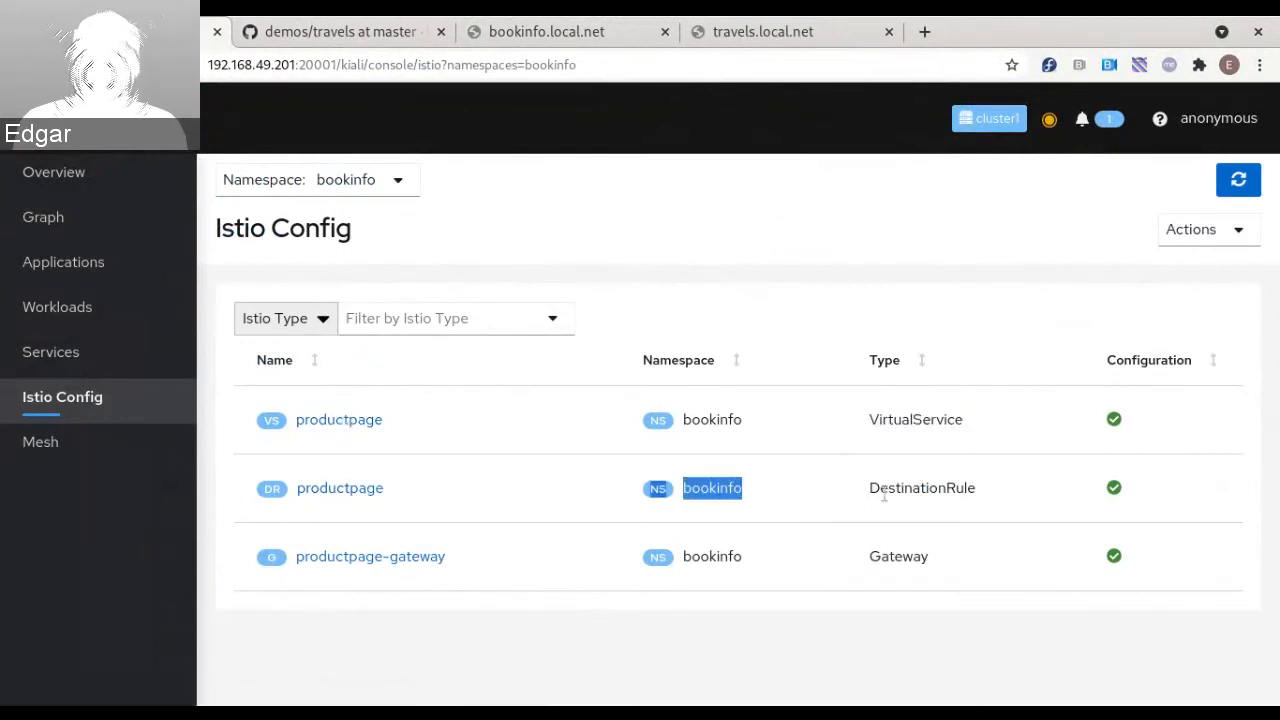
double_click(905, 490)
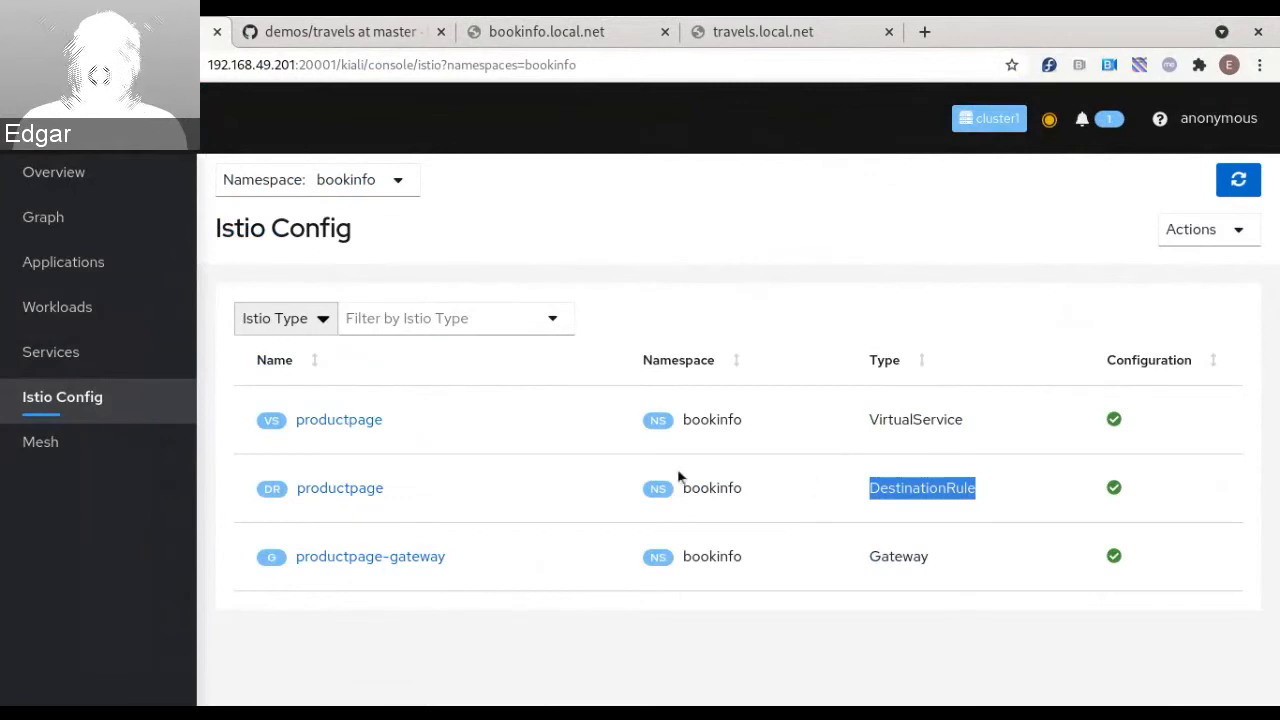
Switch to the bookinfo.local.net page and reload it to check that the service is reachable
click(512, 36)
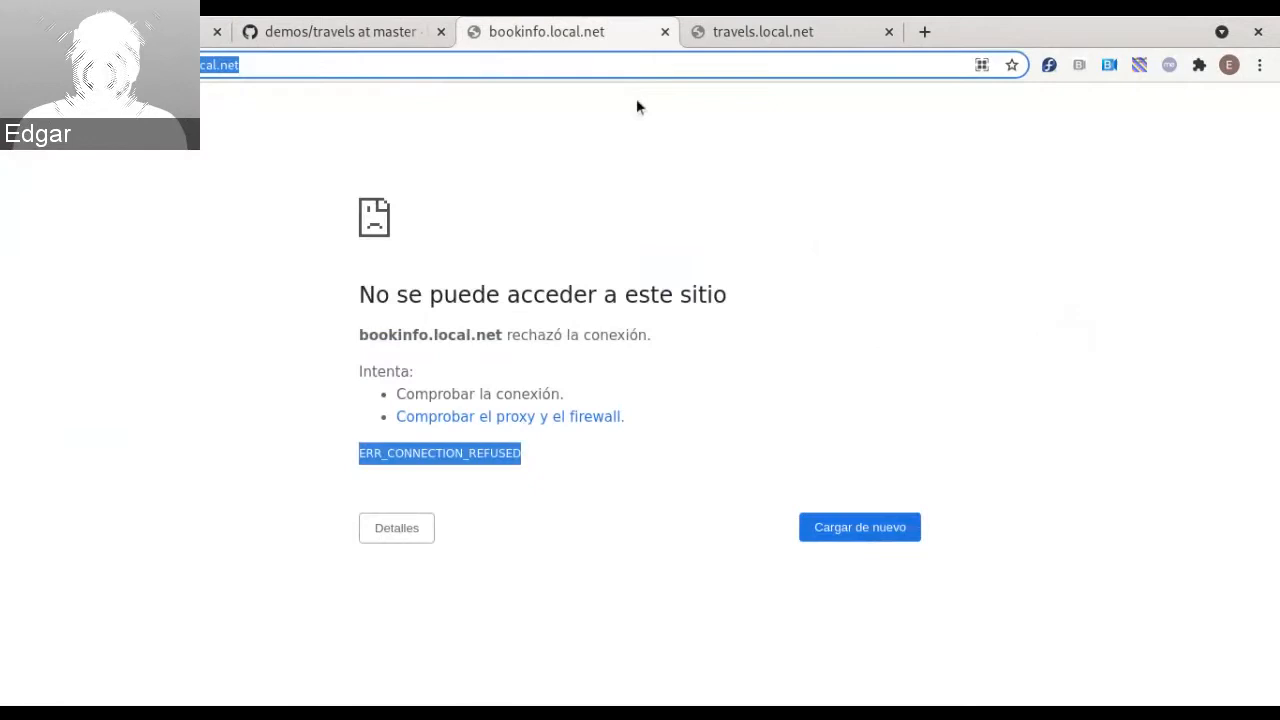
click(533, 426)
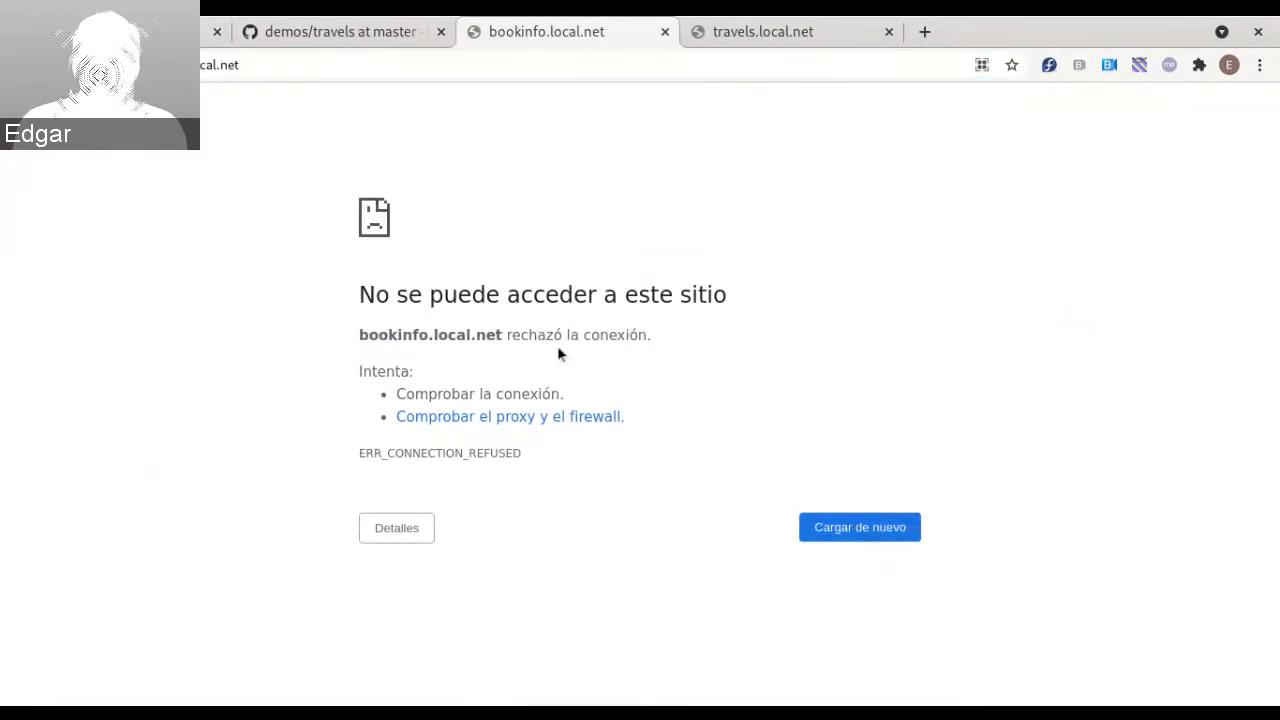
click(850, 527)
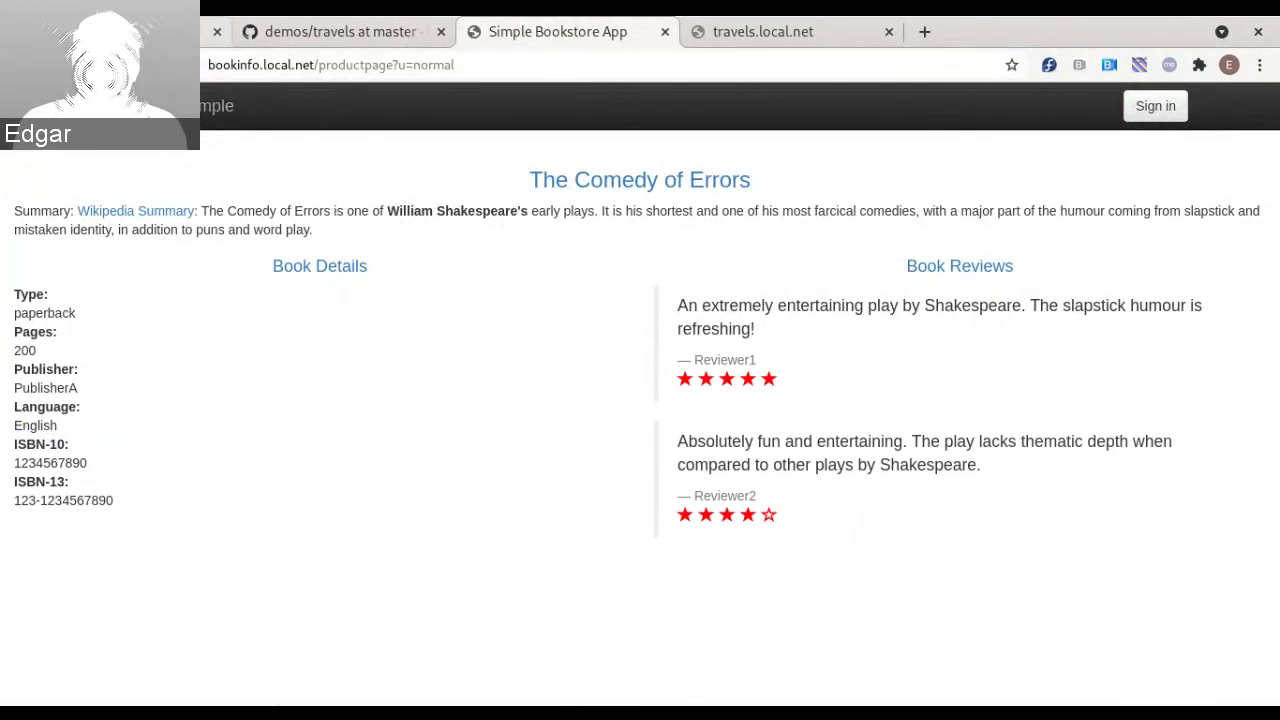
Return to Kiali, open the bookinfo traffic graph, switch it to the default layout and hide the summary panel
click(185, 33)
click(53, 218)
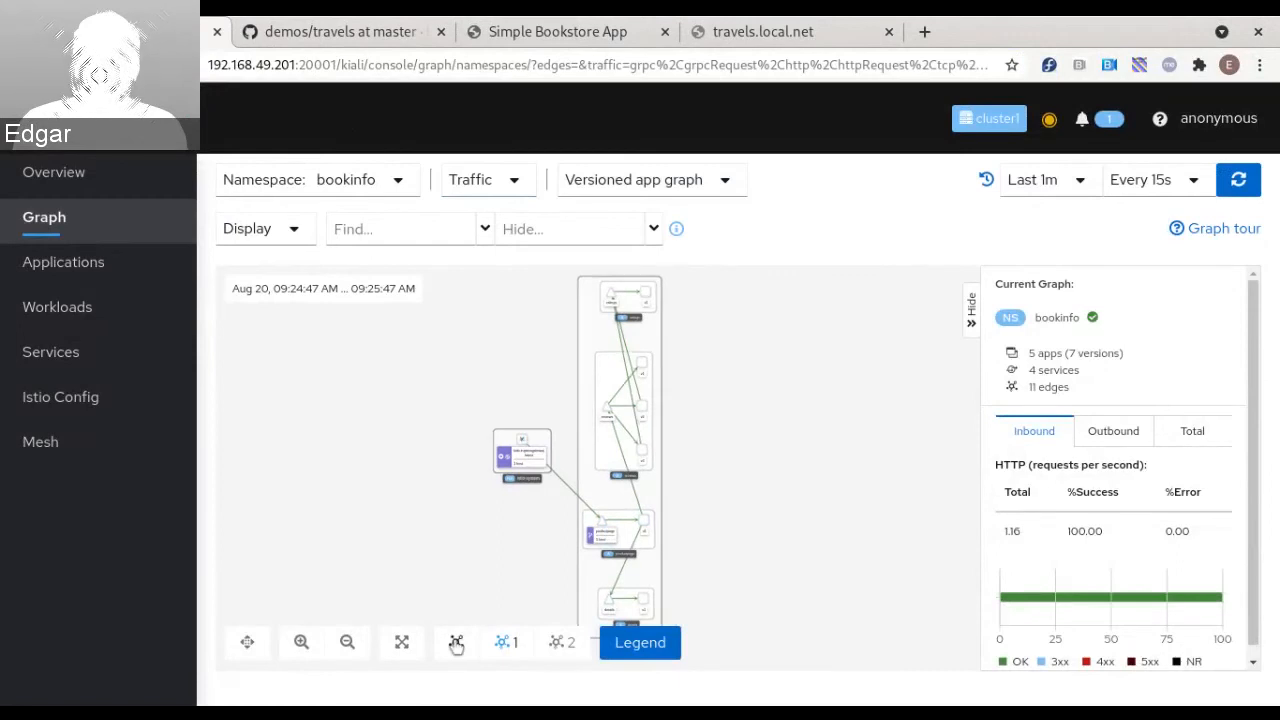
click(456, 643)
click(971, 310)
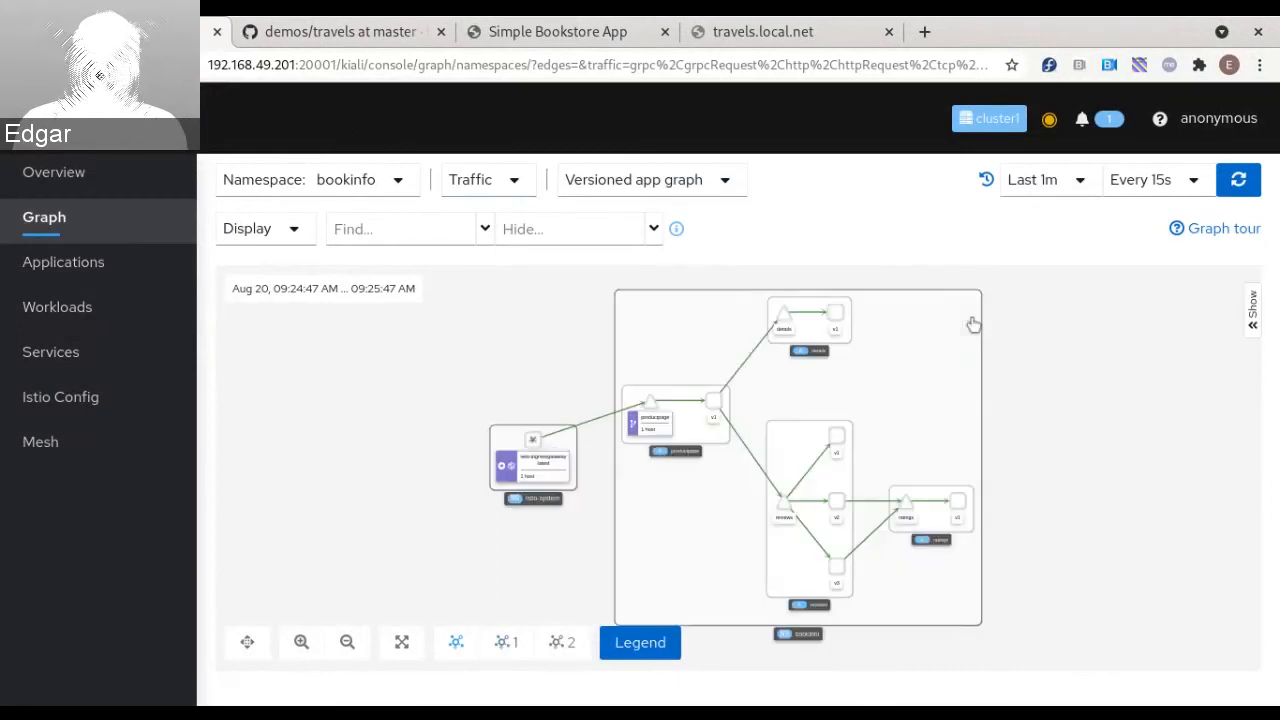
Examine the istio-ingressgateway node in the graph and reveal the hostname behind its host label
scroll(447, 507, up, 5)
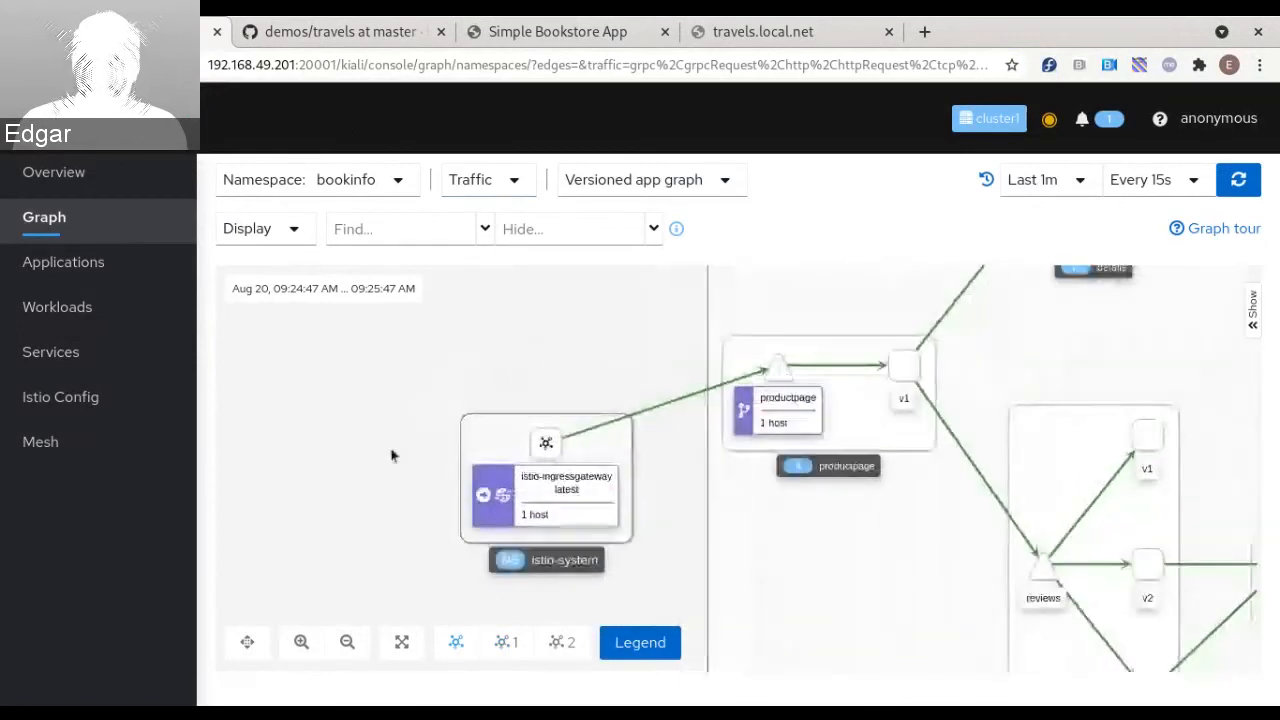
drag(391, 455, 331, 433)
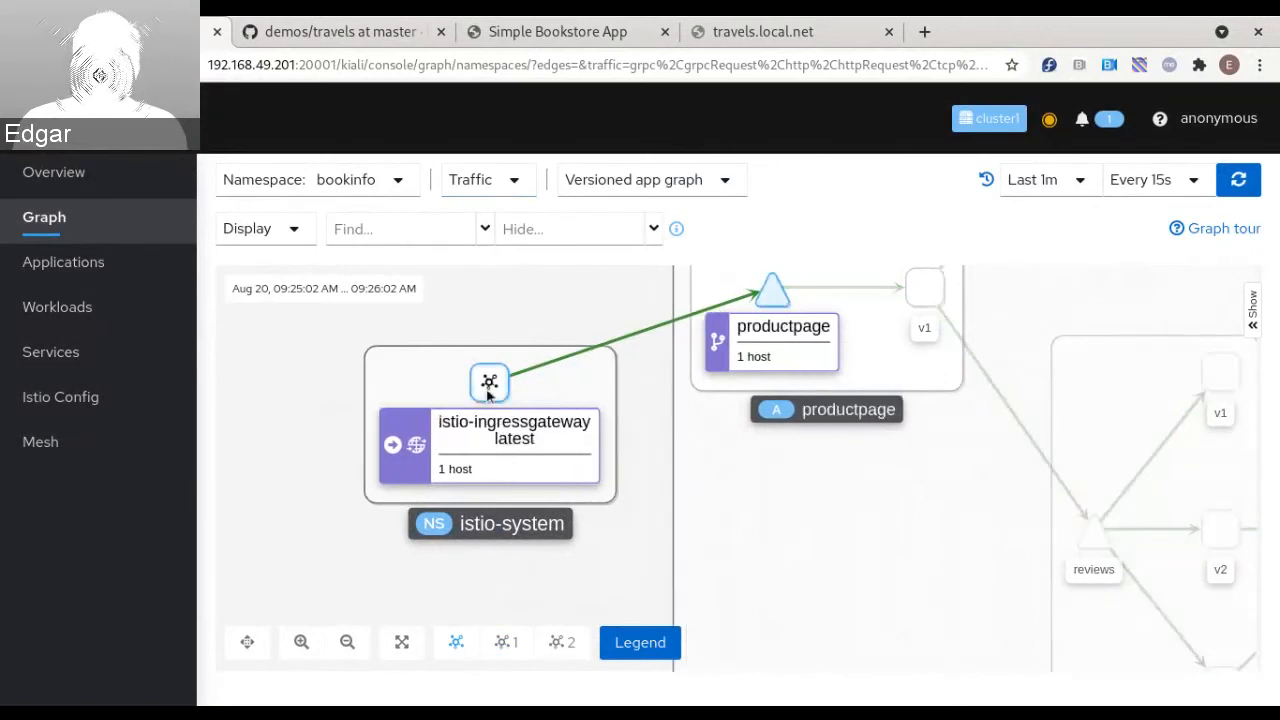
mouse_move(468, 478)
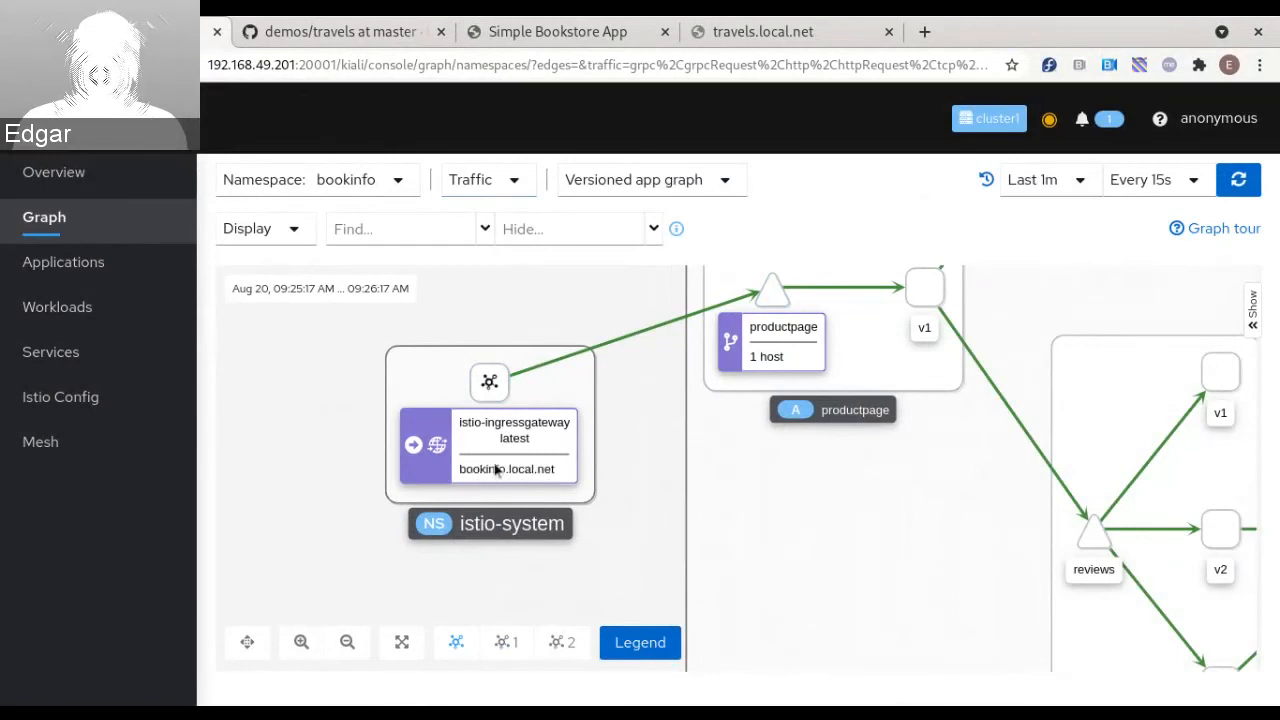
drag(683, 381, 622, 462)
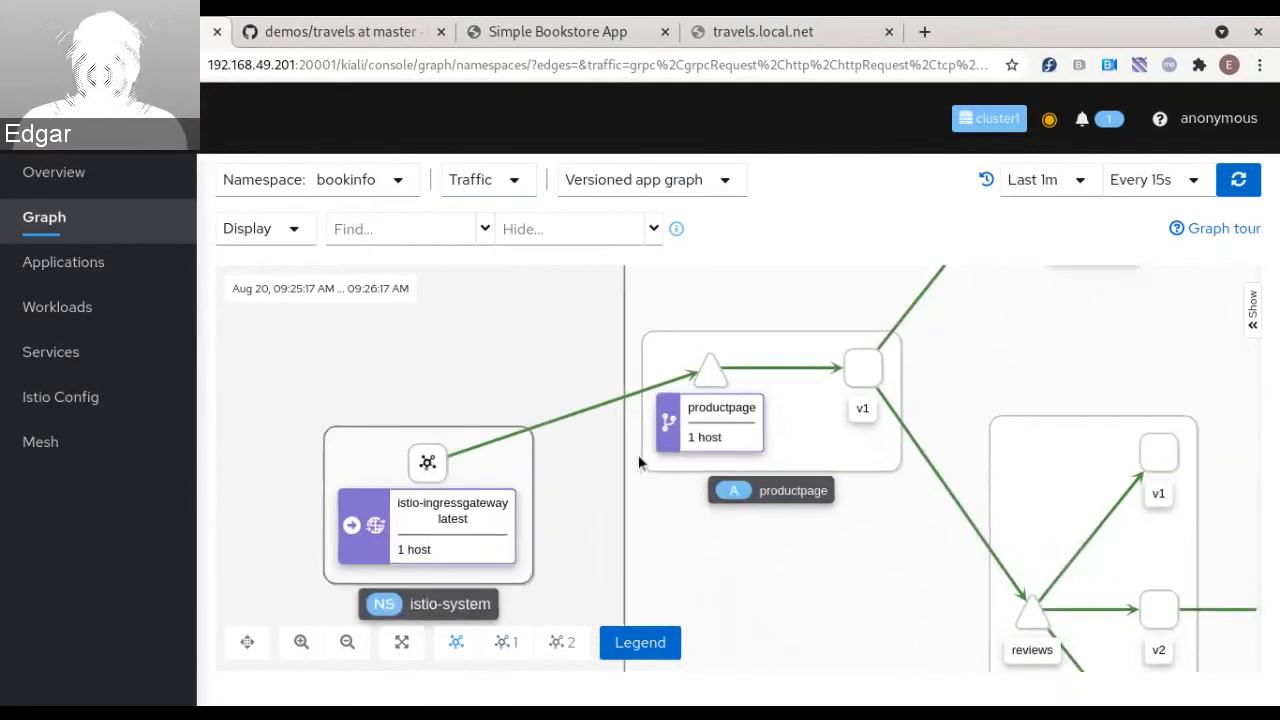
Select the productpage service node in the graph and examine its request routing badge and host label
click(707, 375)
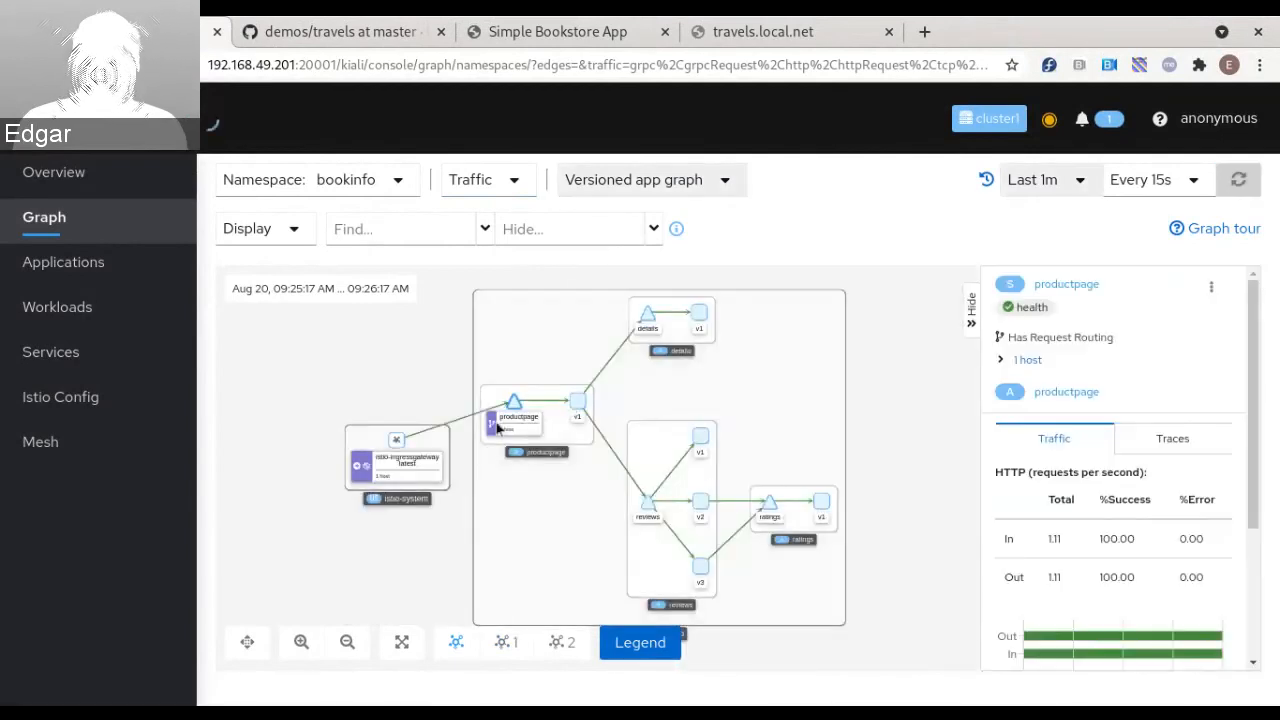
scroll(497, 428, up, 2)
scroll(497, 428, up, 6)
drag(485, 489, 475, 412)
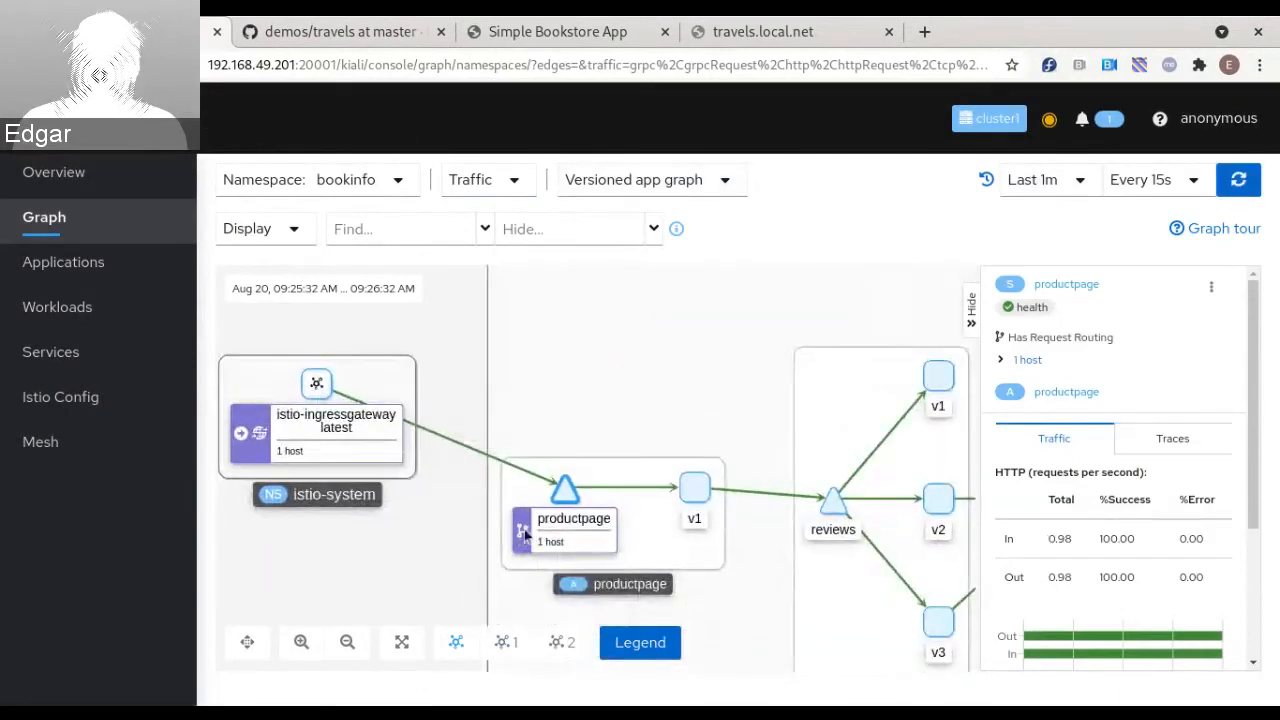
mouse_move(549, 552)
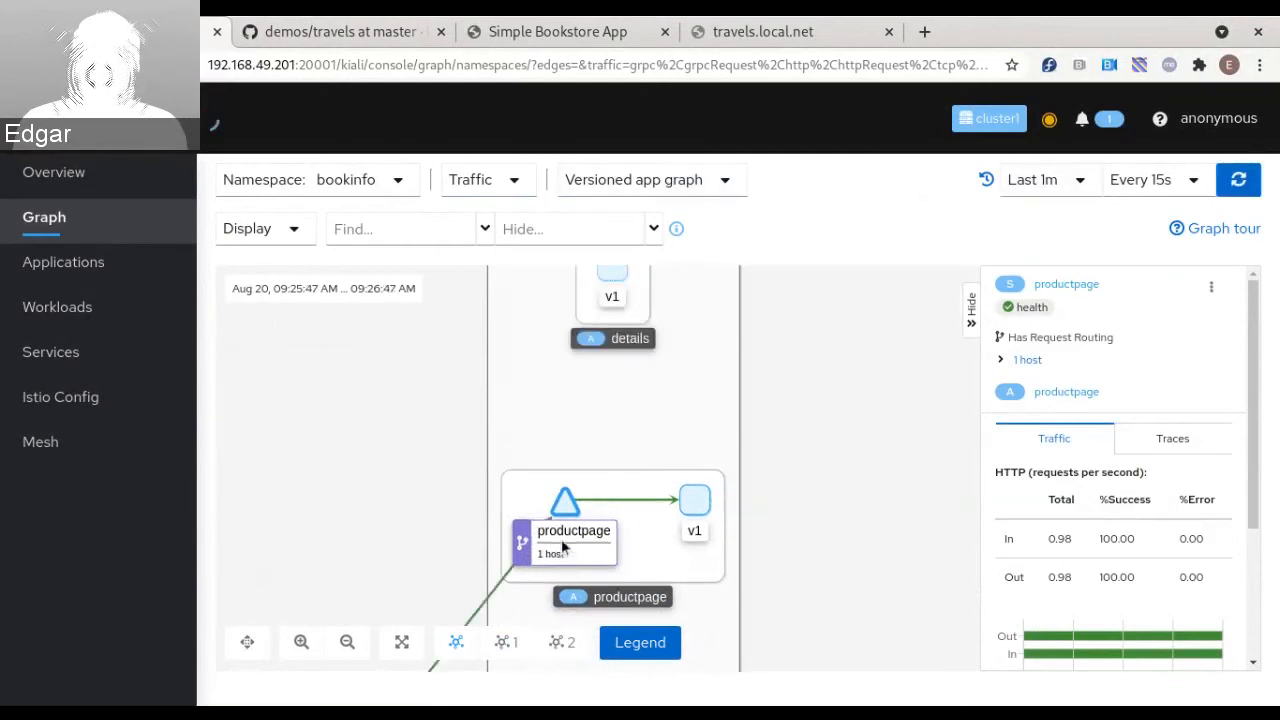
drag(366, 505, 440, 385)
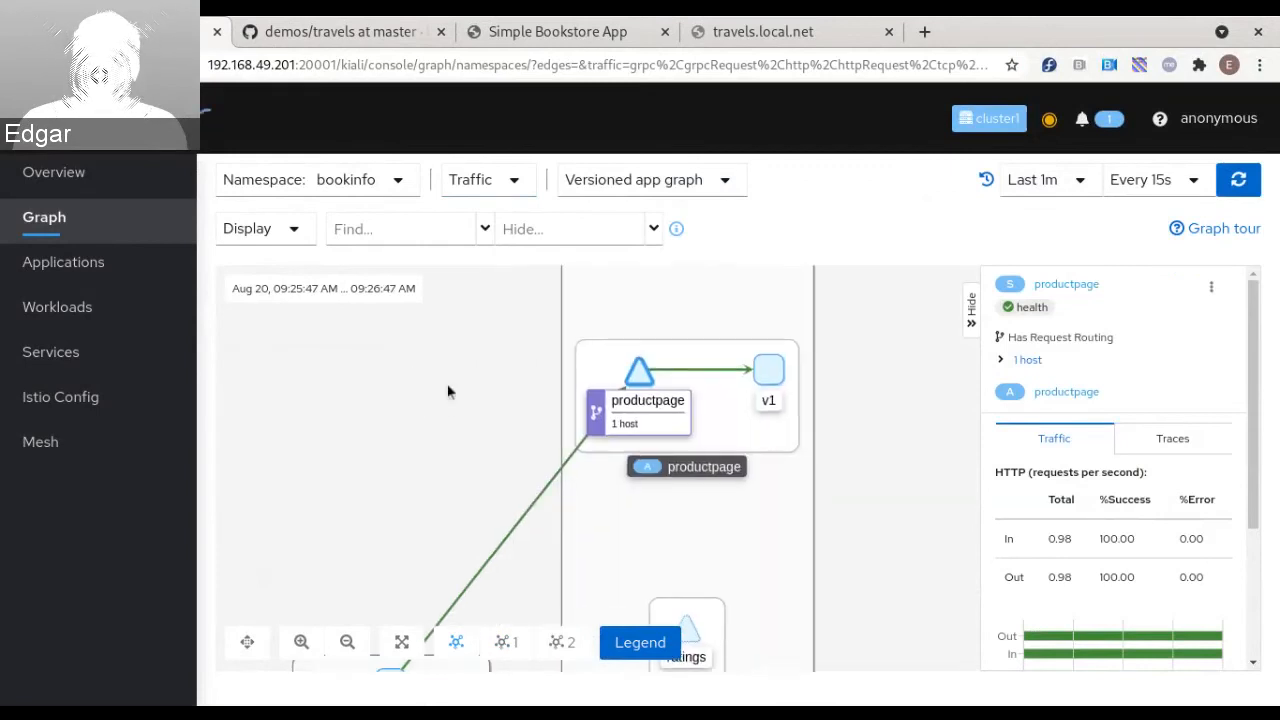
Hide the side panel and pause the graph's automatic refresh, keeping the ingress gateway and productpage nodes in view
click(973, 328)
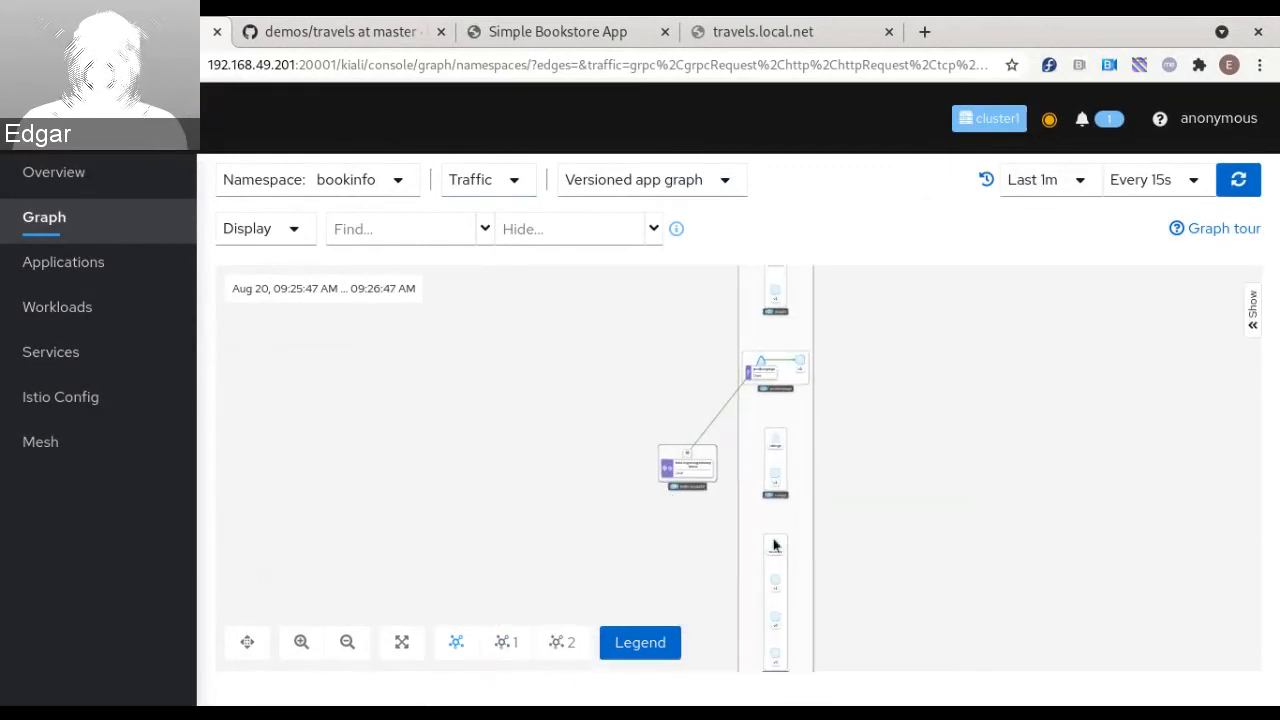
scroll(685, 400, up, 4)
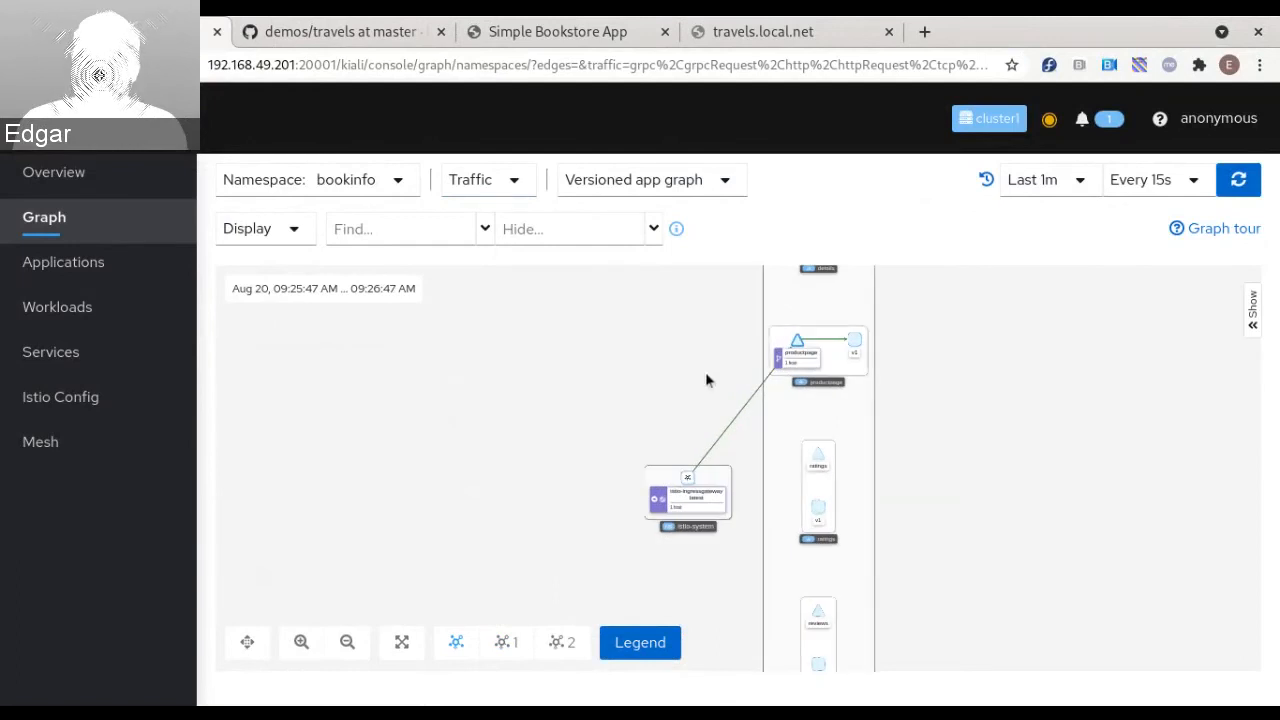
drag(706, 377, 623, 383)
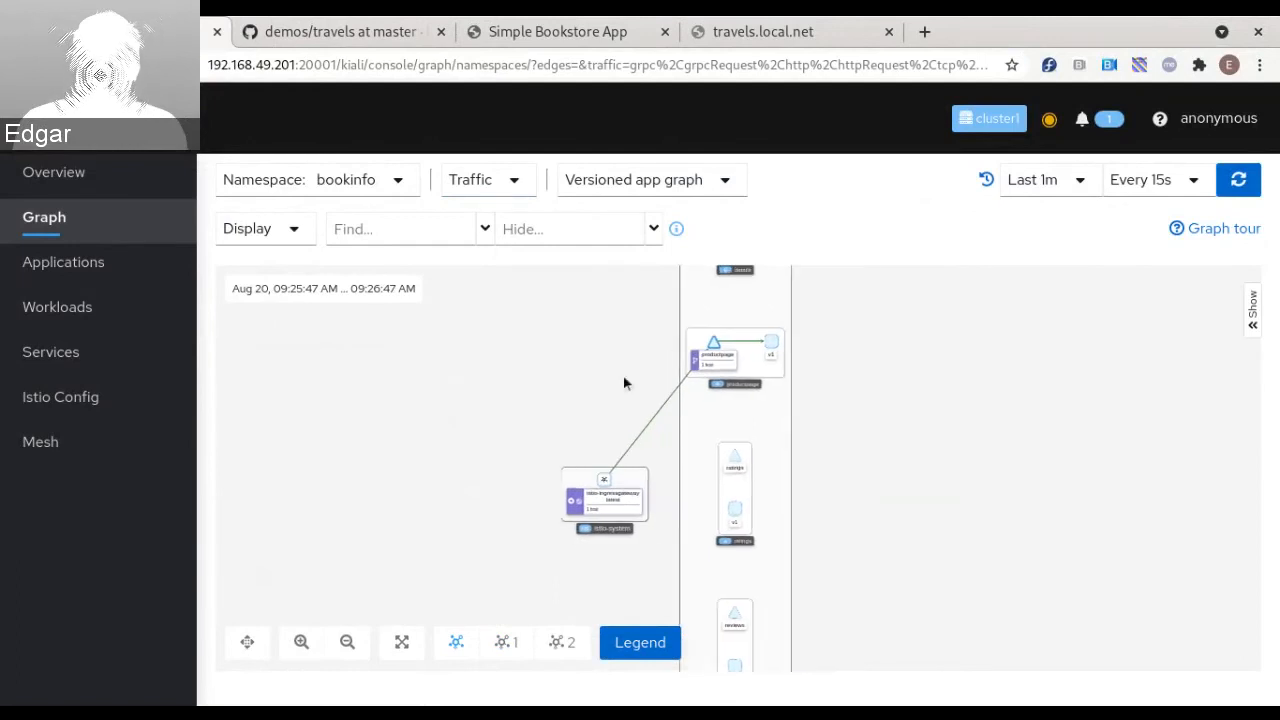
click(1186, 192)
click(1170, 224)
scroll(619, 371, up, 4)
drag(611, 391, 550, 390)
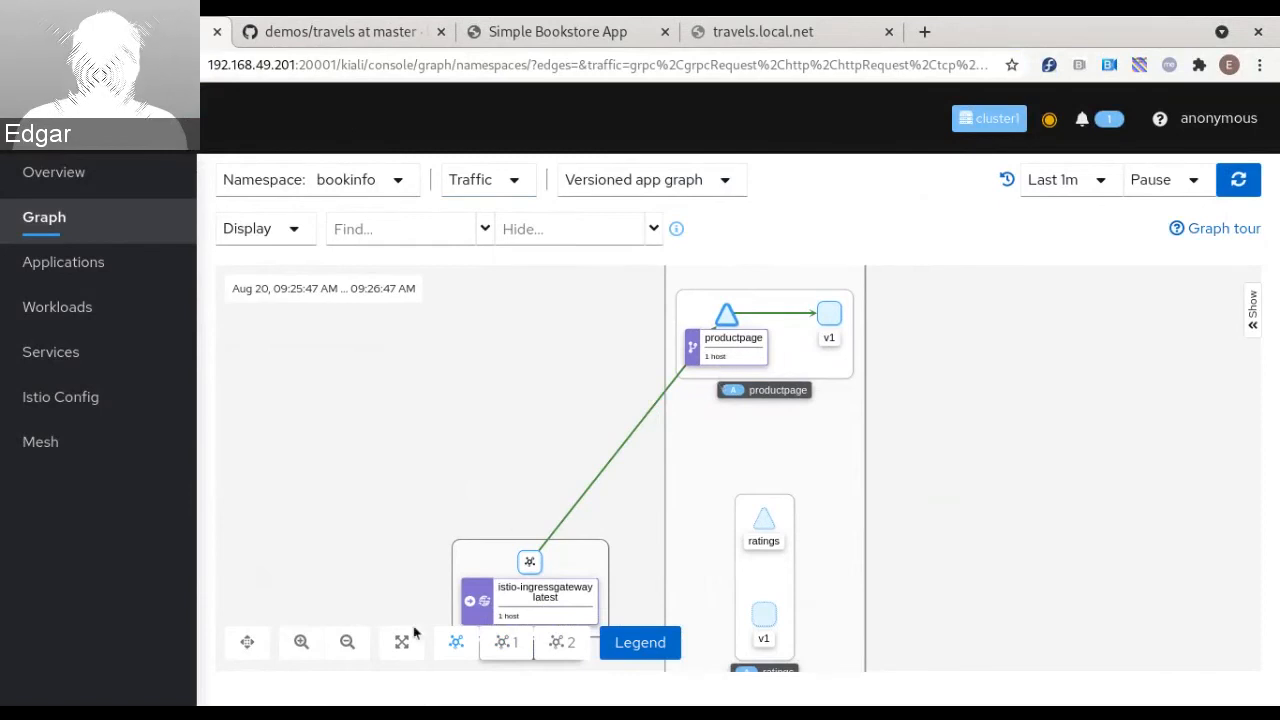
Place the istio-ingressgateway node level with productpage in the graph and reveal the hostname behind each node's host label
drag(533, 563, 546, 347)
scroll(553, 405, up, 3)
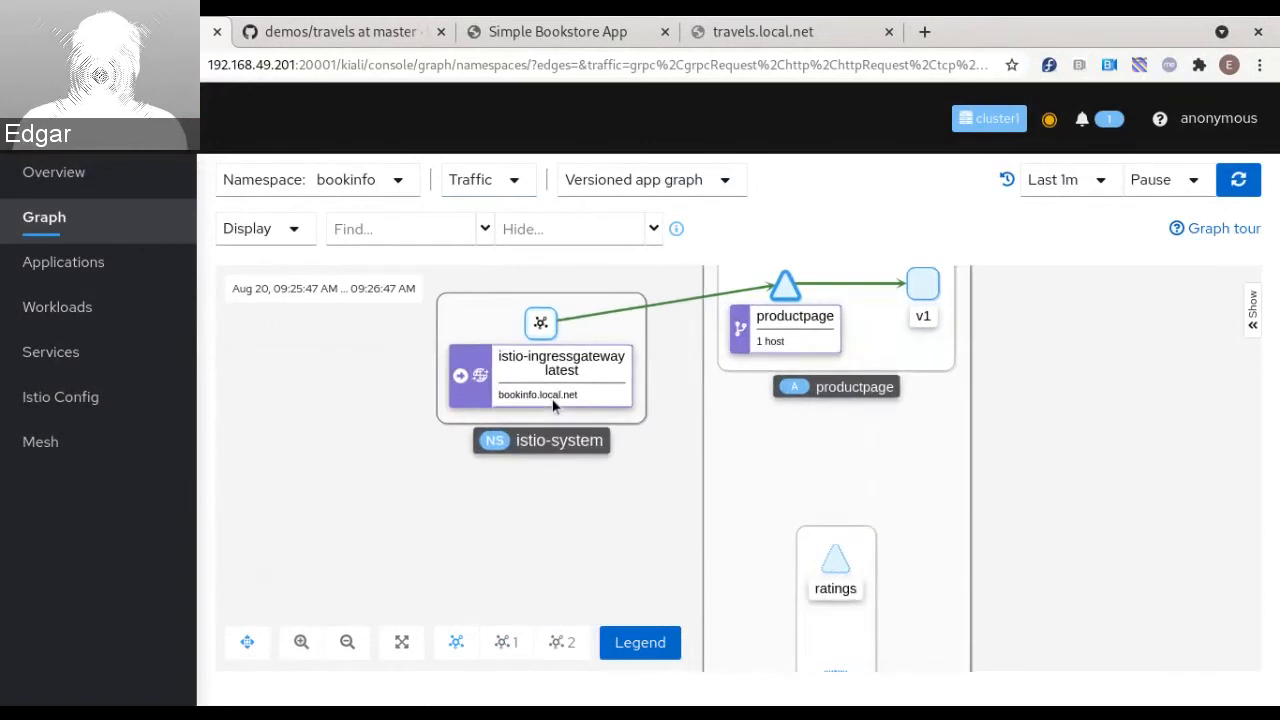
drag(376, 412, 334, 494)
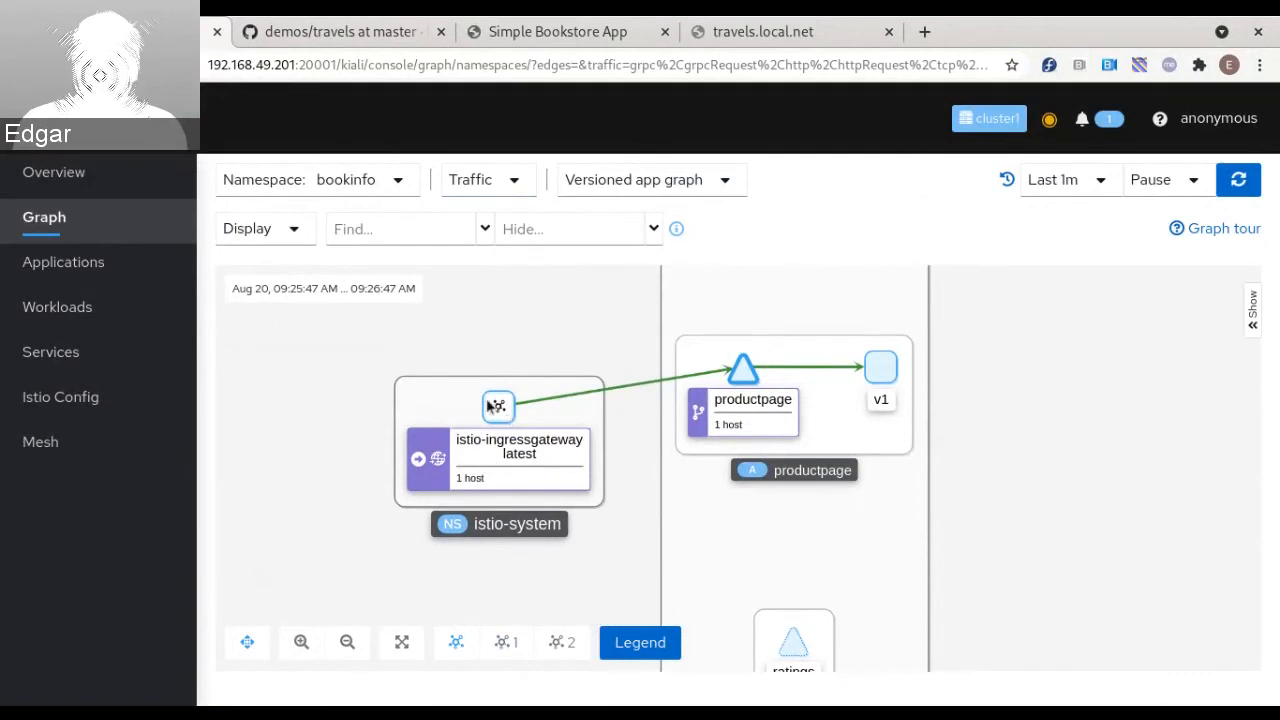
mouse_move(561, 488)
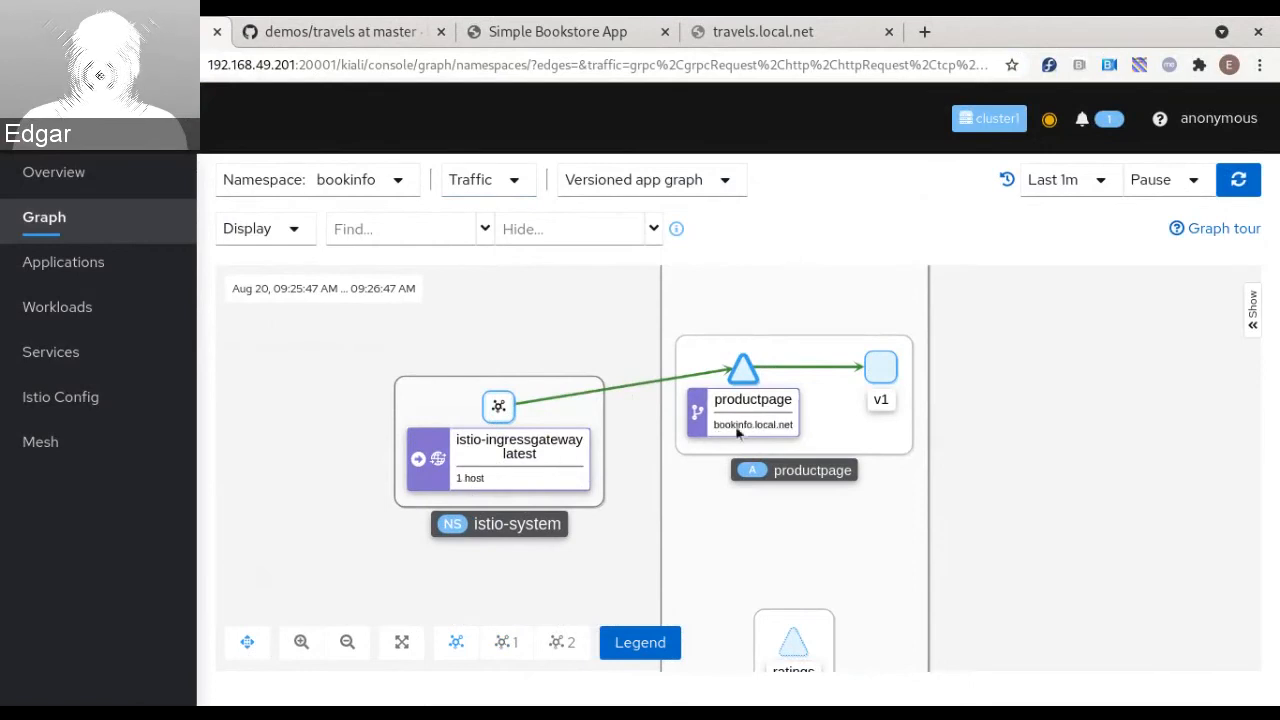
Select the istio-ingressgateway node and expand its host list in the node details to examine the gateway's hostname
click(497, 410)
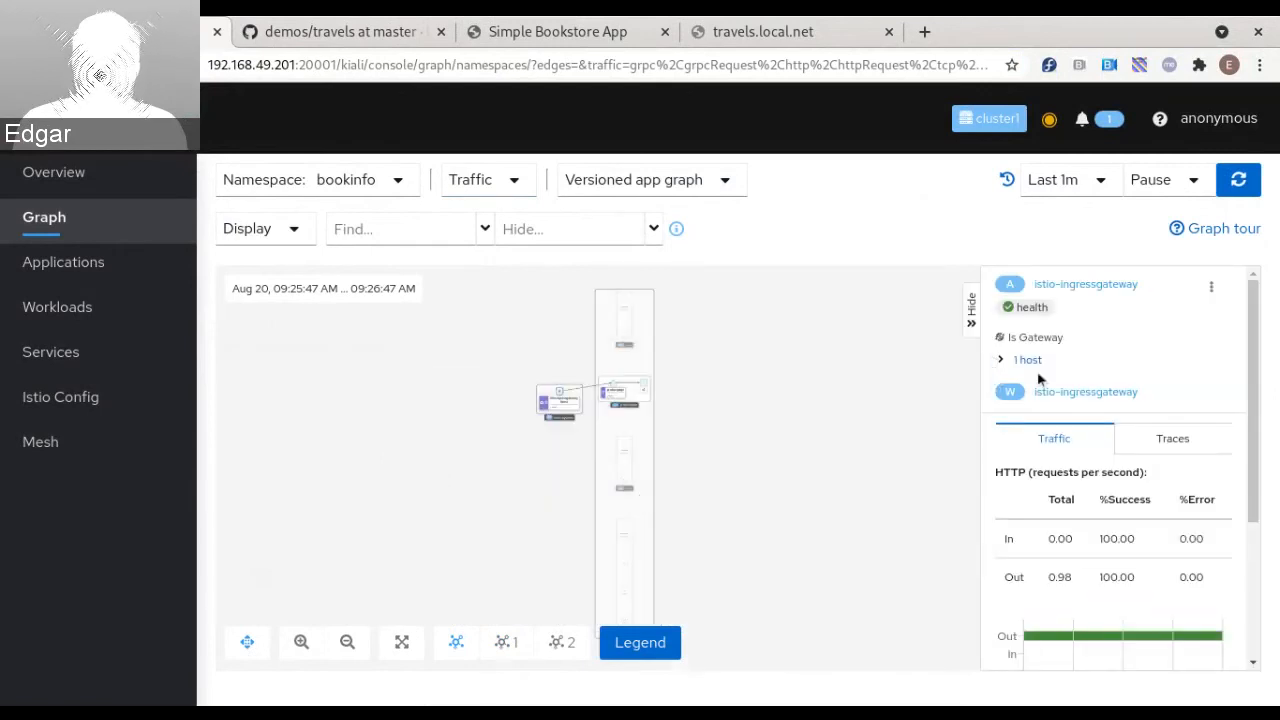
drag(1012, 337, 1062, 338)
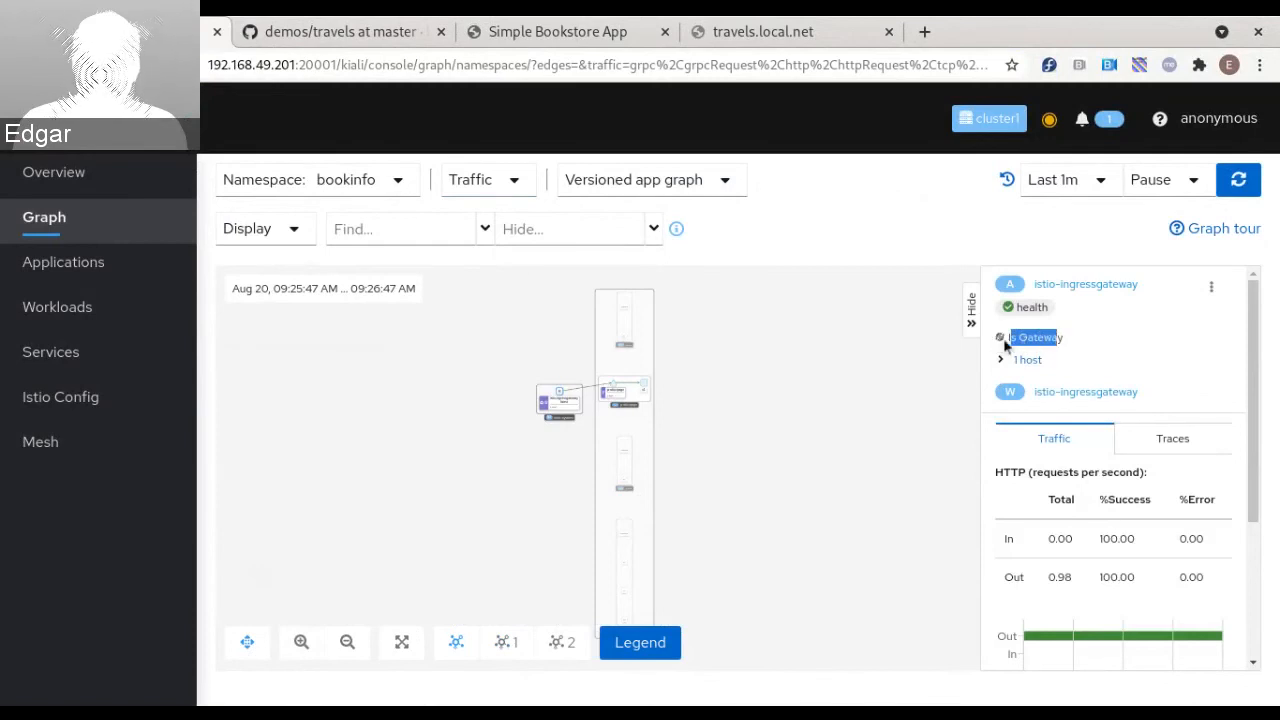
click(1003, 359)
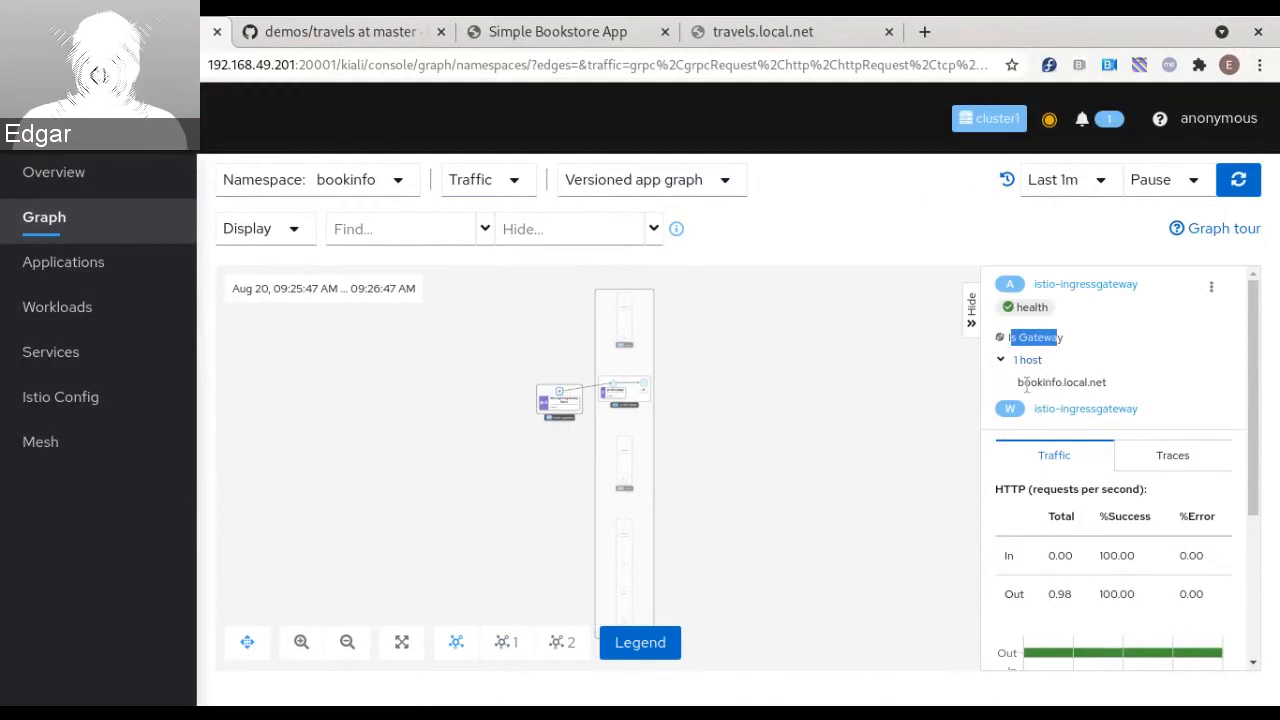
click(1056, 385)
mouse_move(1056, 385)
mouse_down()
mouse_move(1032, 382)
mouse_move(1068, 376)
mouse_move(1040, 370)
mouse_up()
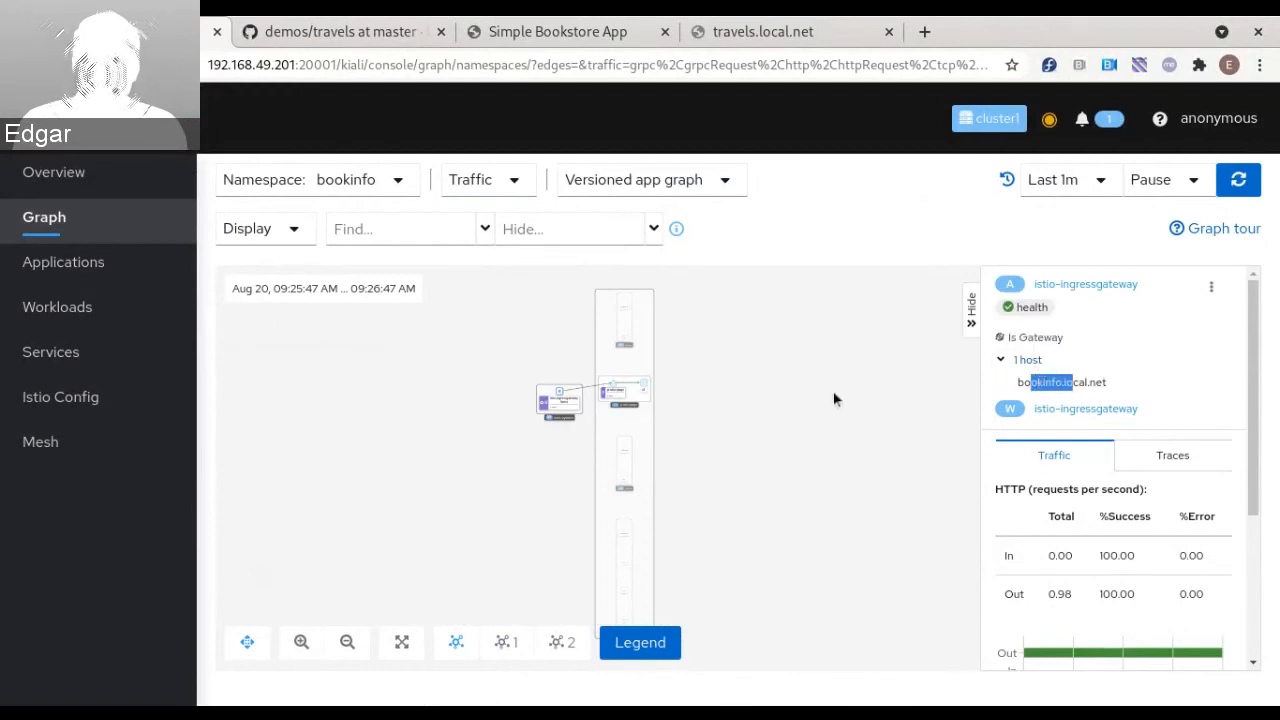
Select the productpage service node in the graph and expand its host list to examine the request routing hostname
scroll(531, 355, up, 3)
scroll(531, 353, up, 1)
drag(569, 382, 506, 383)
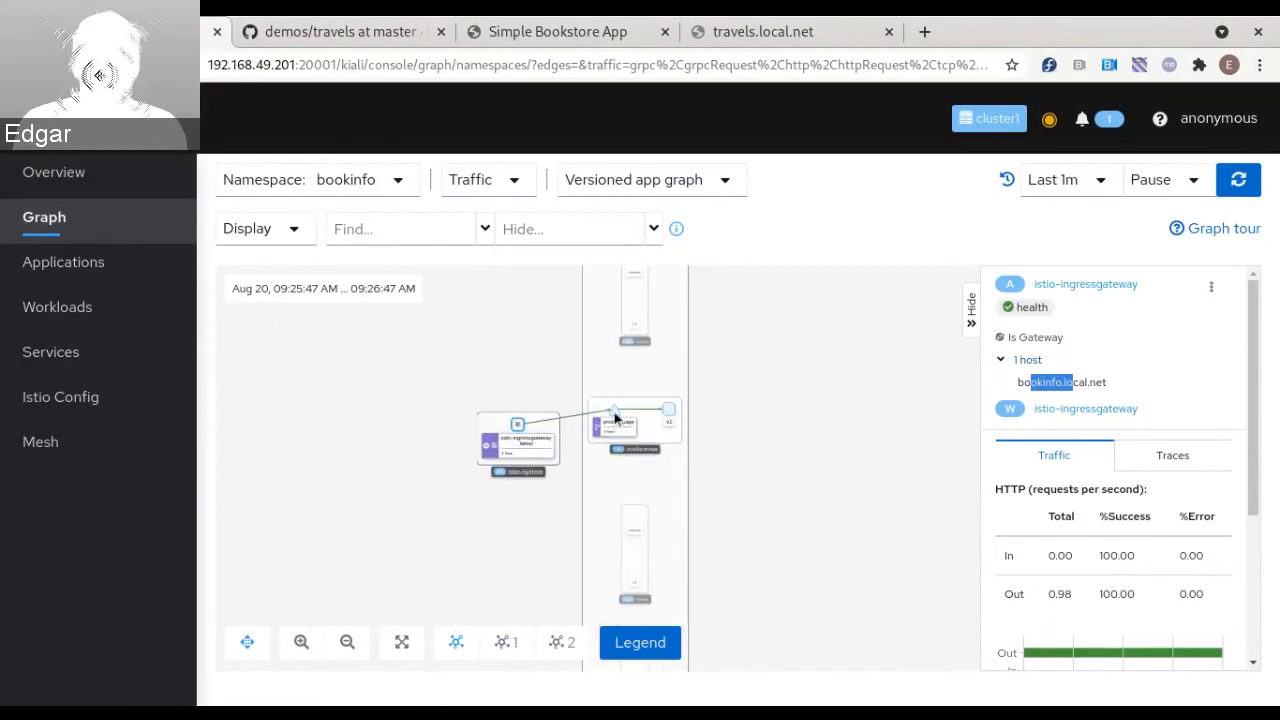
click(613, 421)
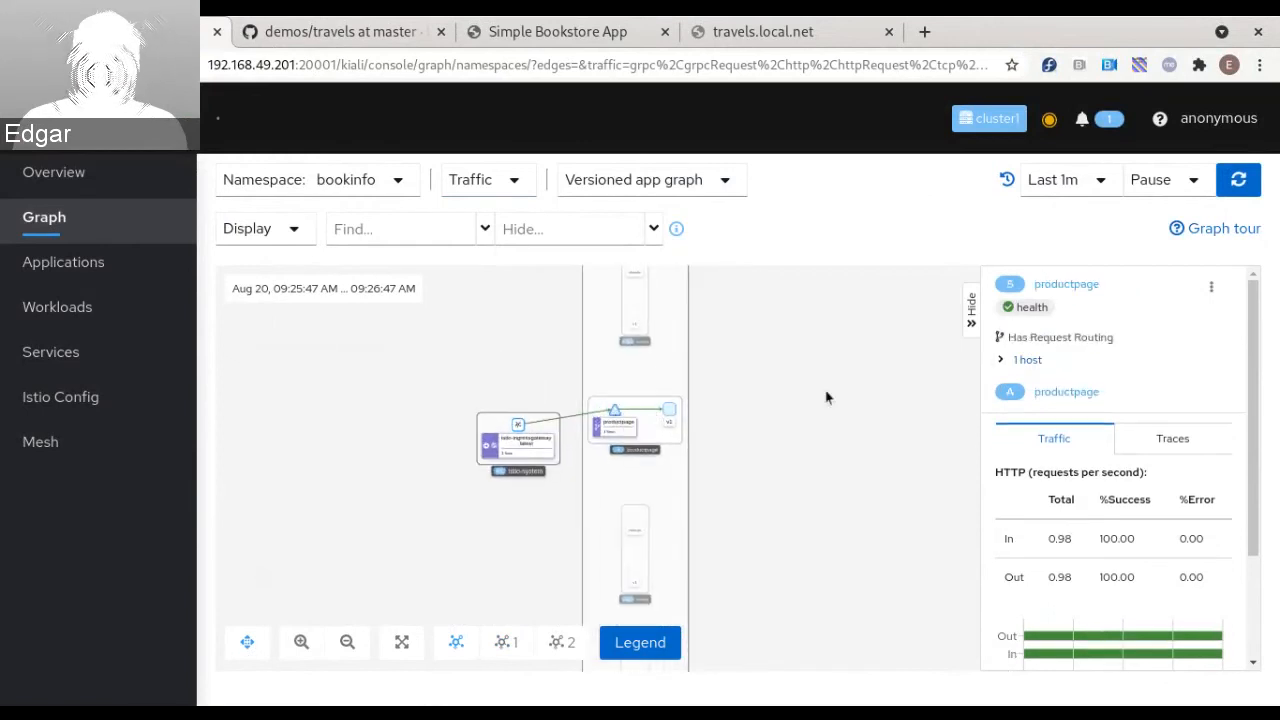
click(1029, 362)
drag(1050, 382, 1102, 380)
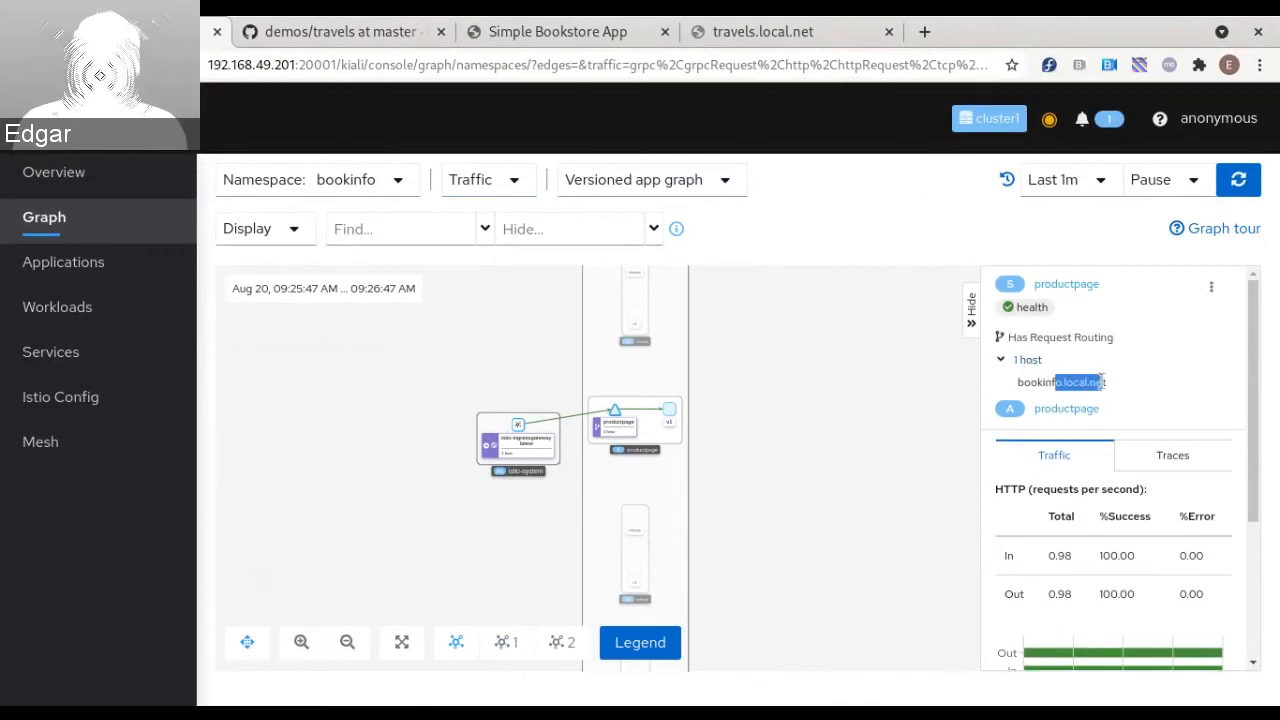
click(1101, 381)
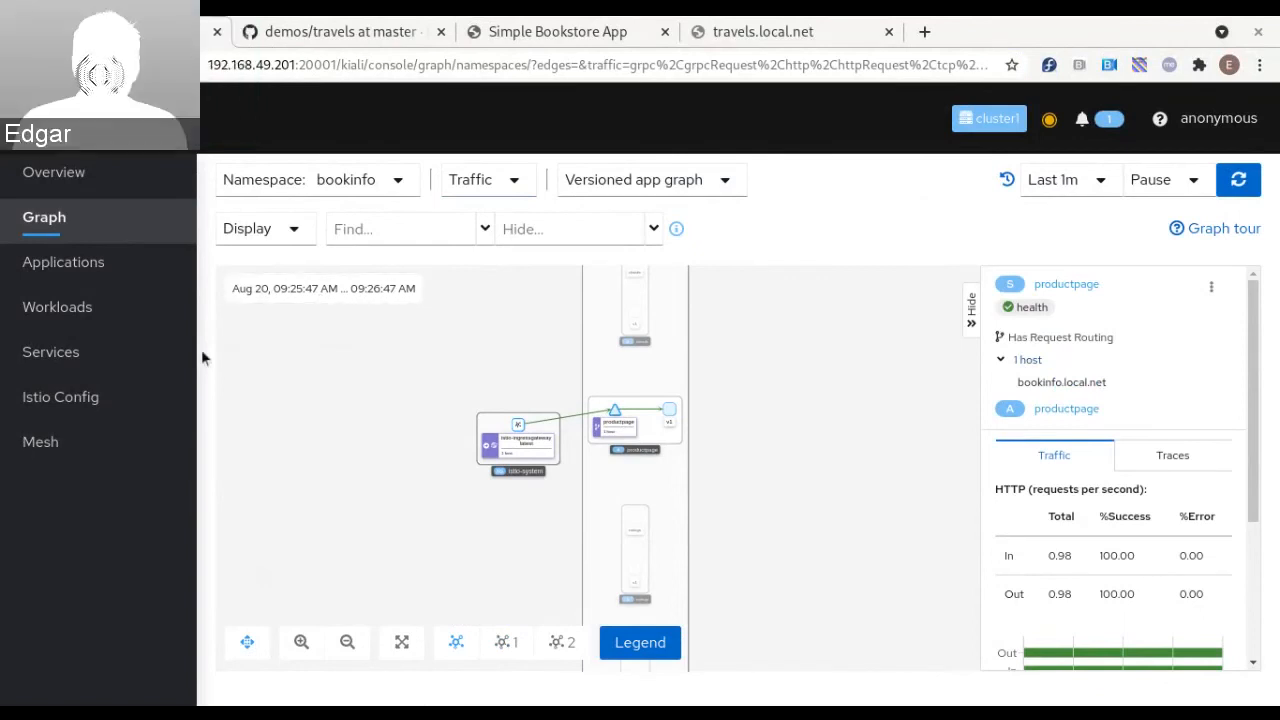
List the services of the travel-control namespace only, instead of bookinfo, and open the control service's details
click(68, 370)
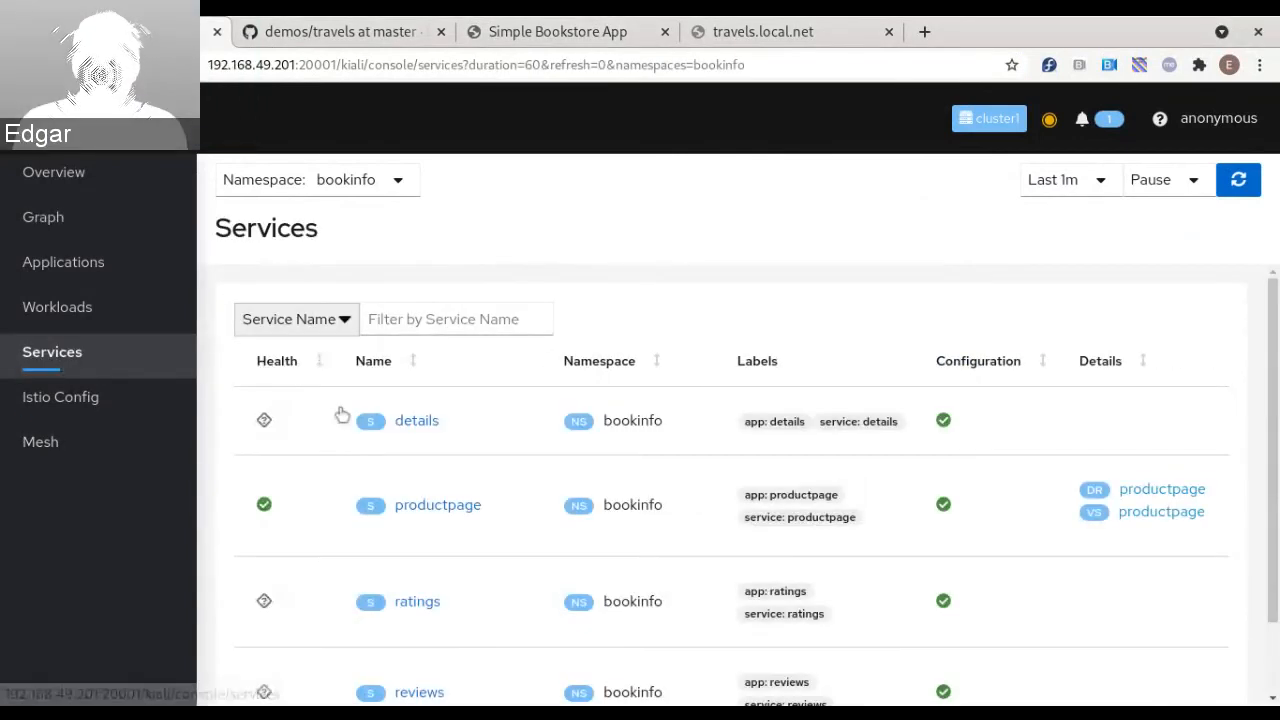
click(350, 180)
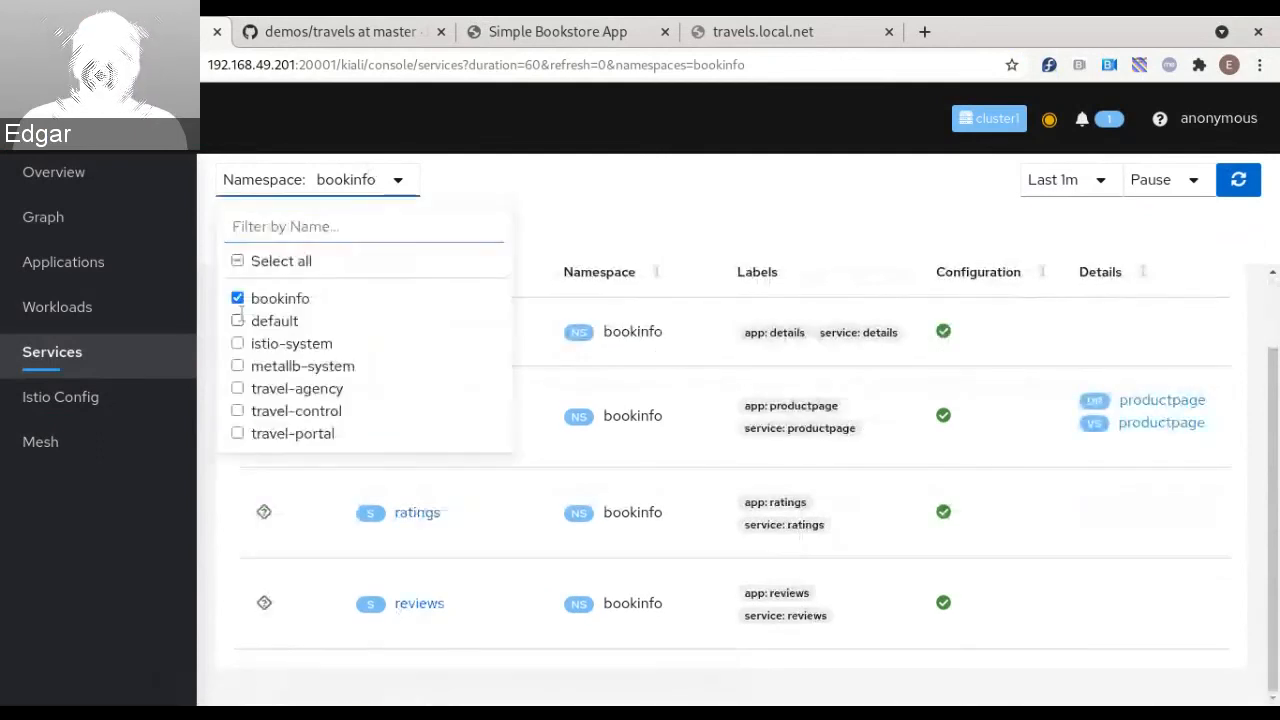
click(237, 299)
click(238, 411)
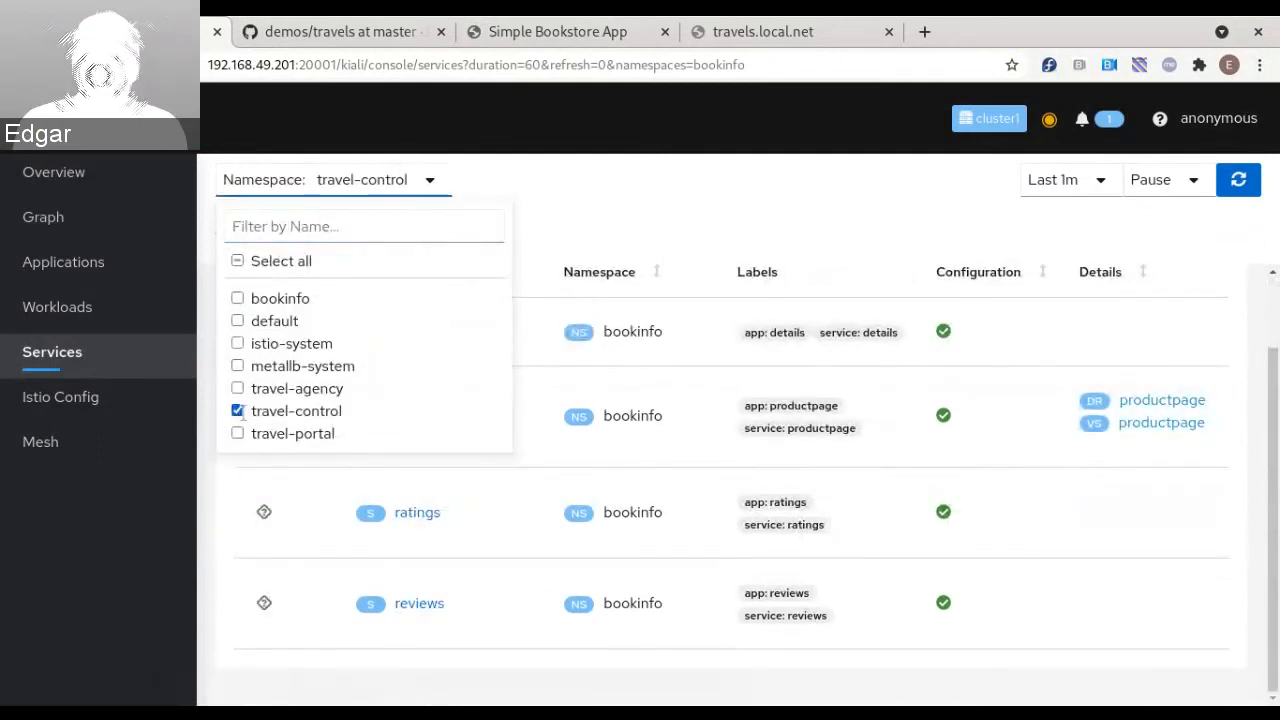
click(625, 217)
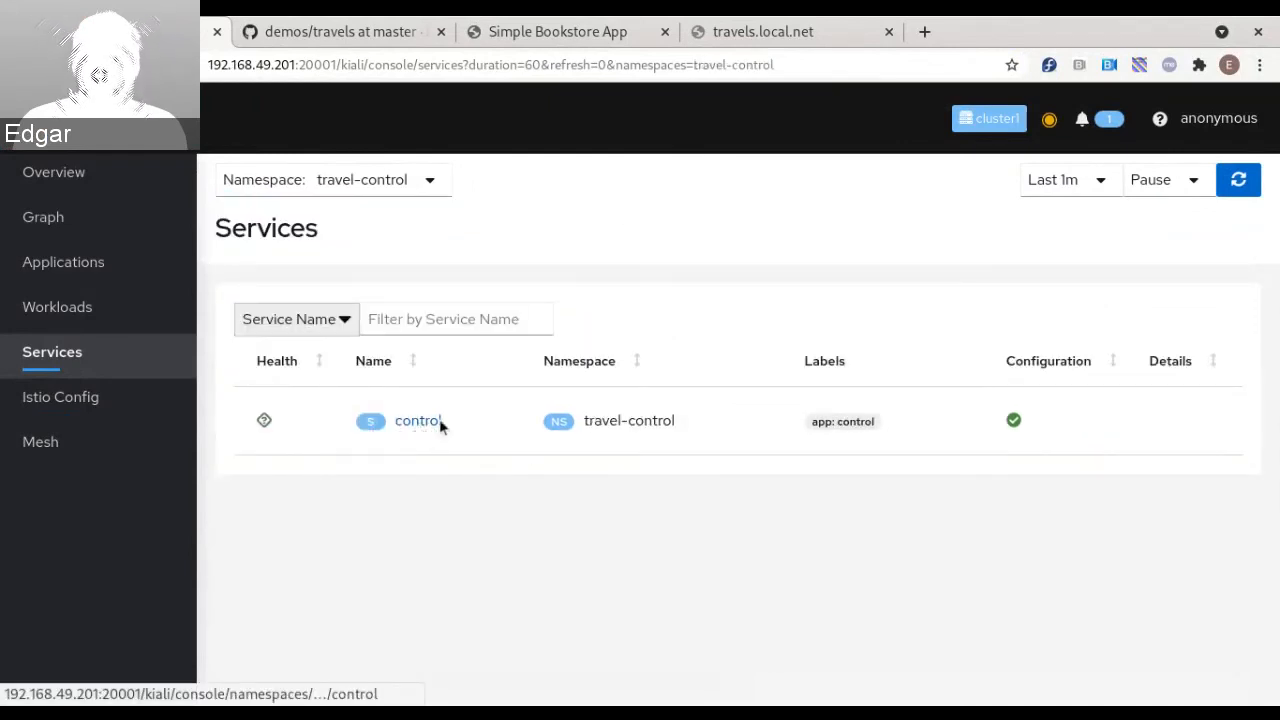
click(406, 422)
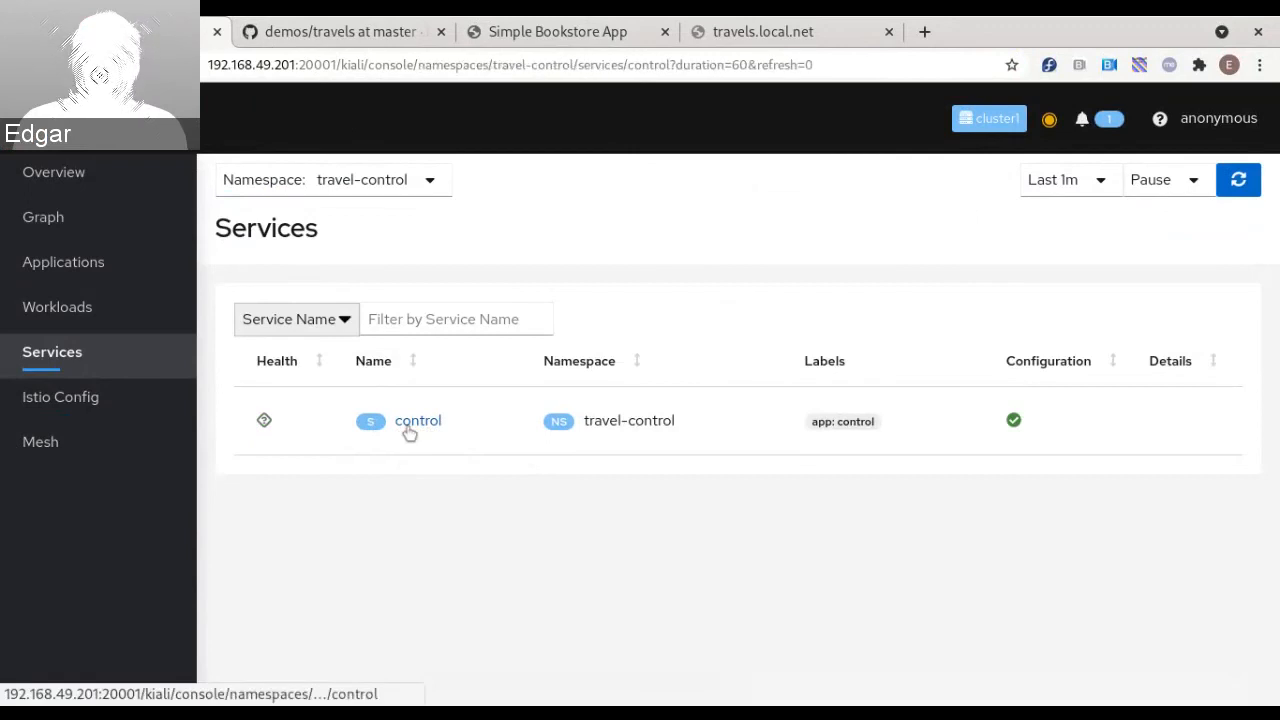
Start a Request Routing configuration for the control service and add a rule routing 100% of any request to the control workload
click(1218, 234)
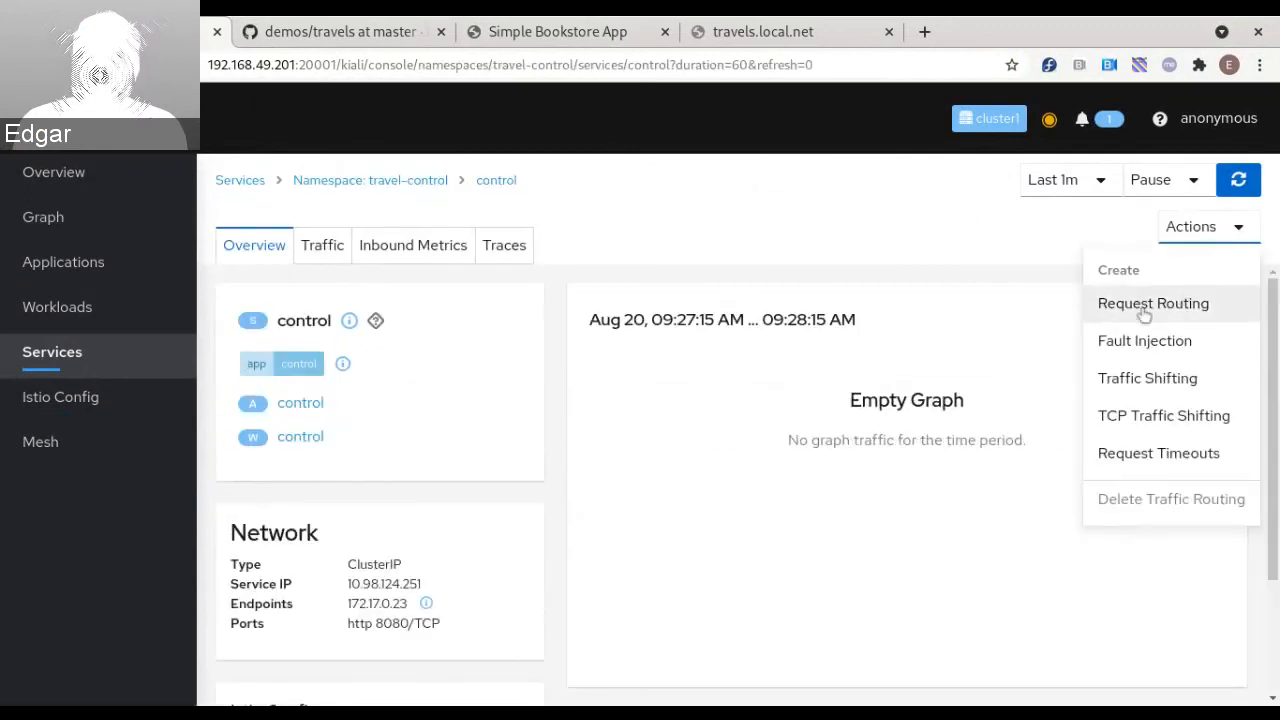
click(1155, 309)
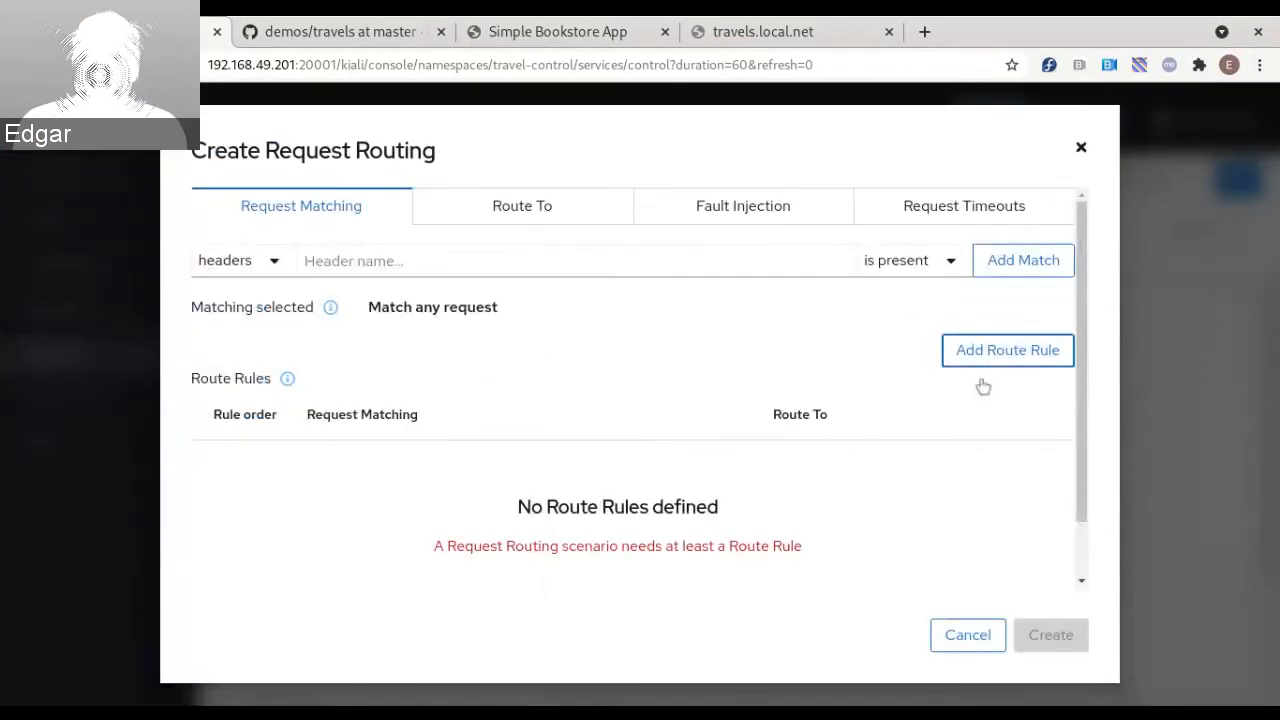
click(526, 208)
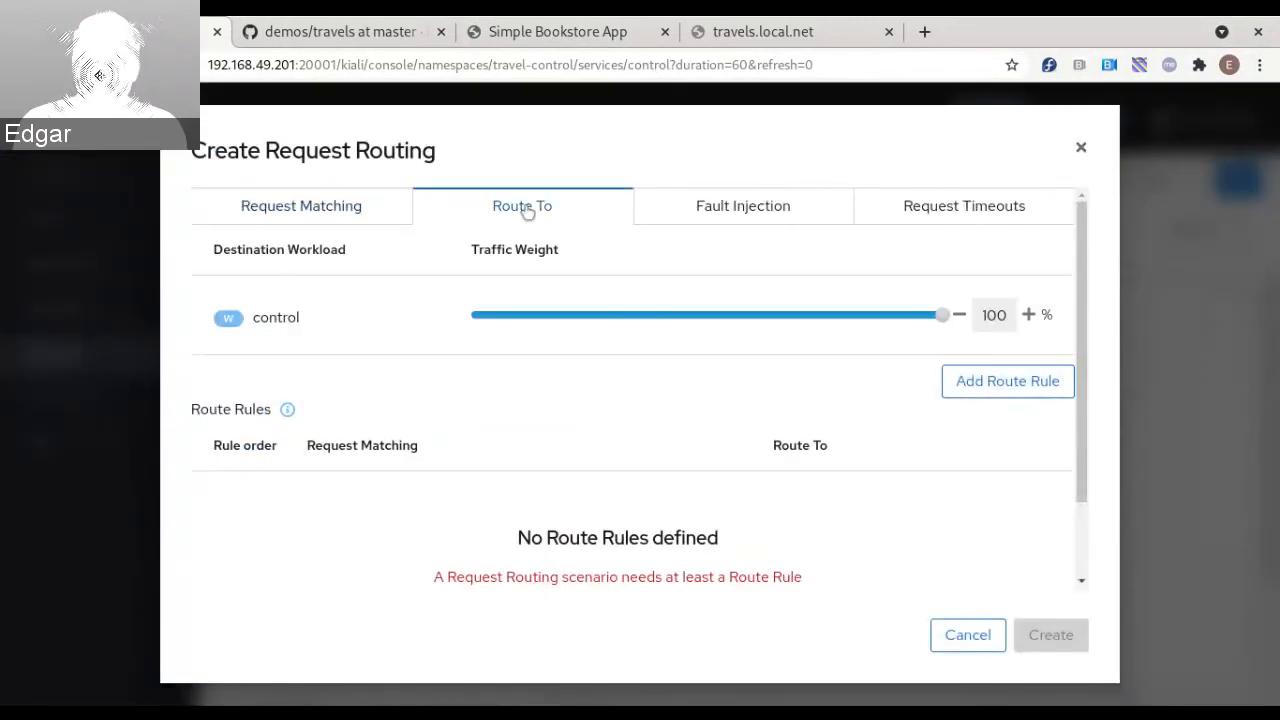
click(973, 386)
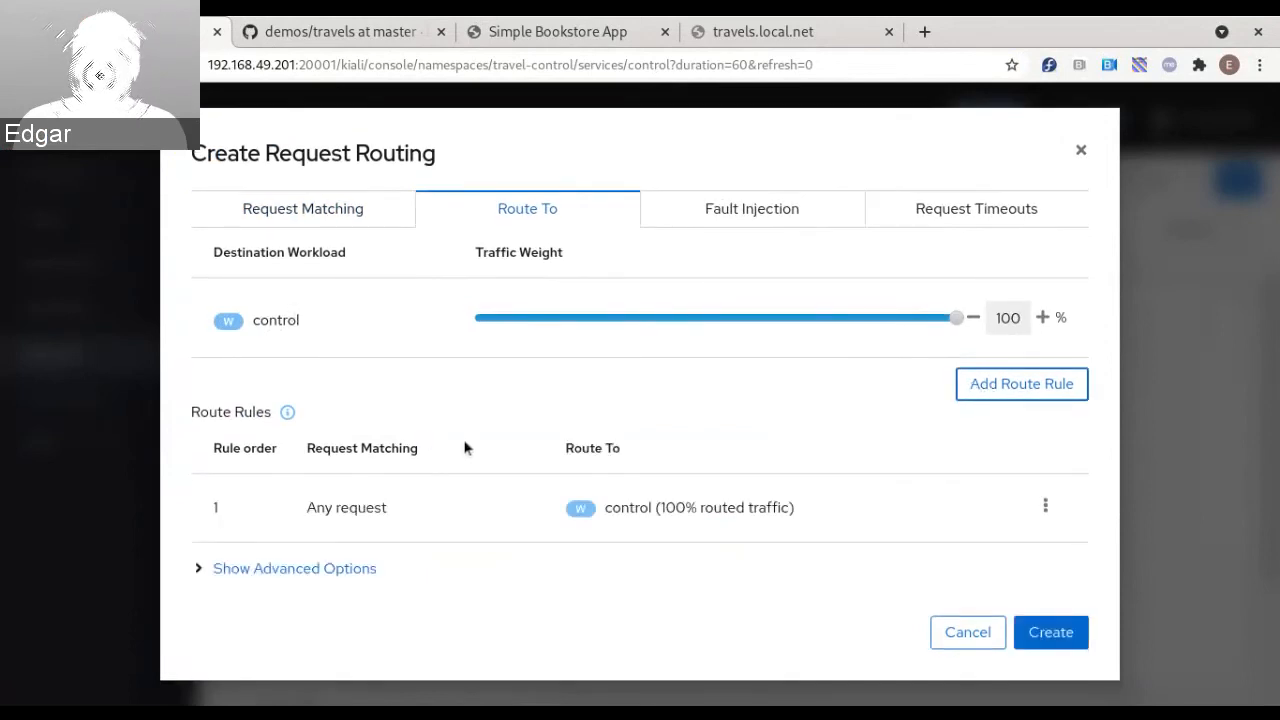
Enable a gateway in the request routing's advanced options and choose to create a new one instead of selecting an existing gateway
click(295, 570)
scroll(431, 480, down, 2)
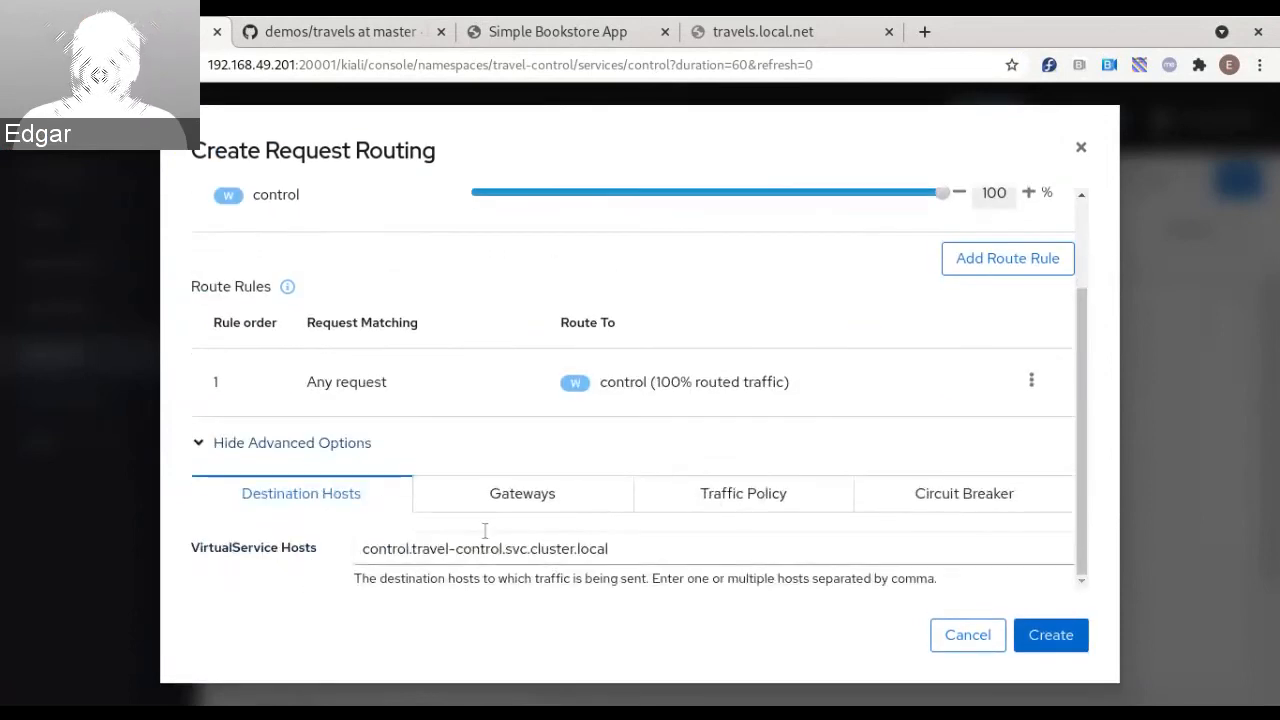
click(501, 495)
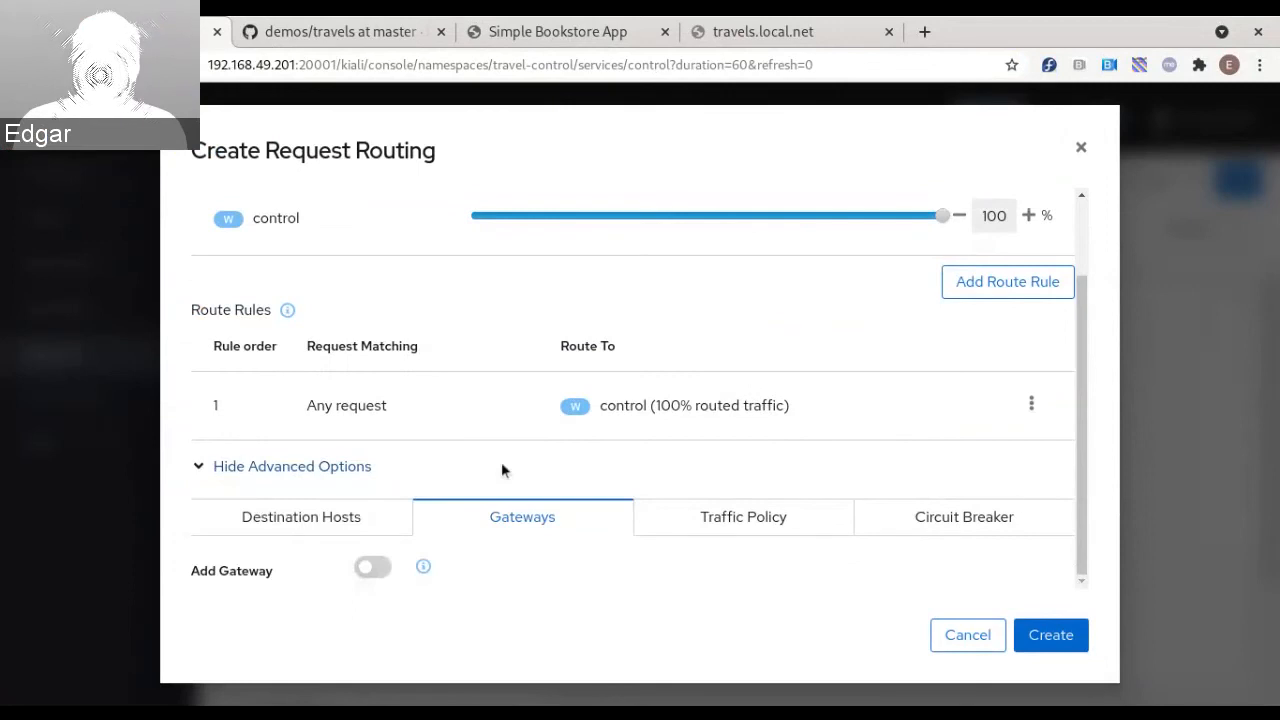
click(372, 566)
scroll(438, 402, down, 2)
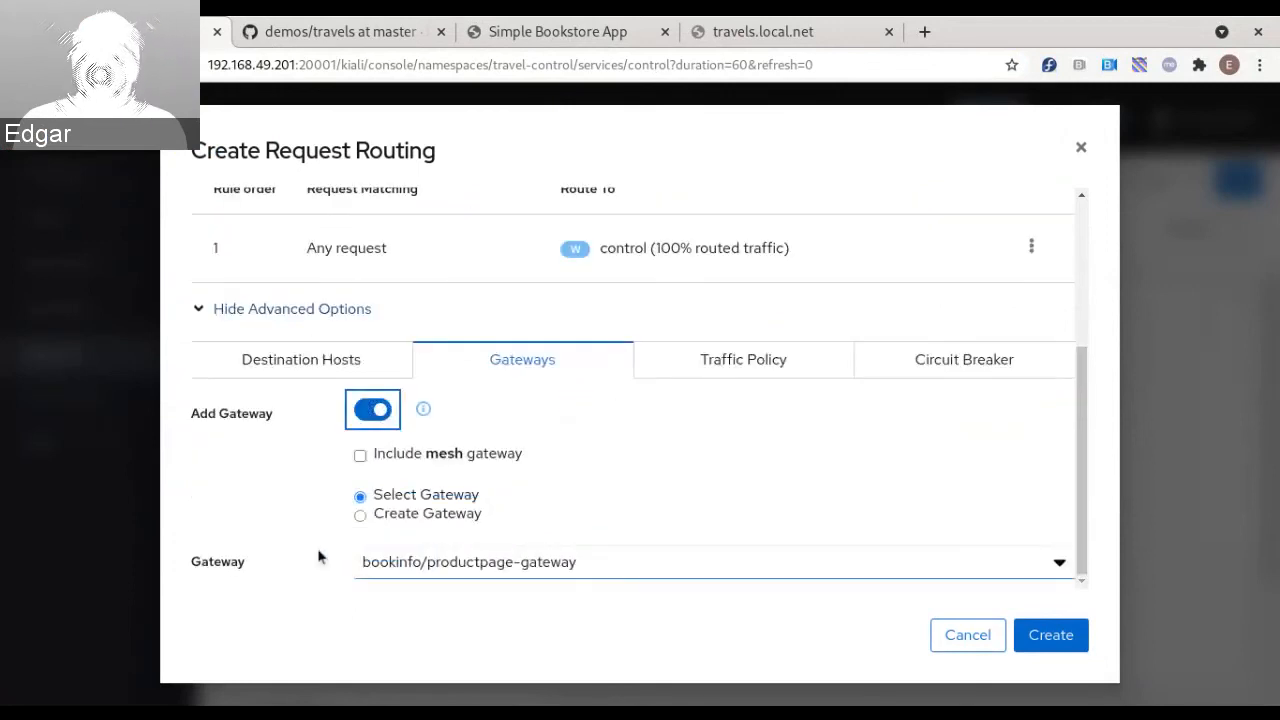
click(513, 568)
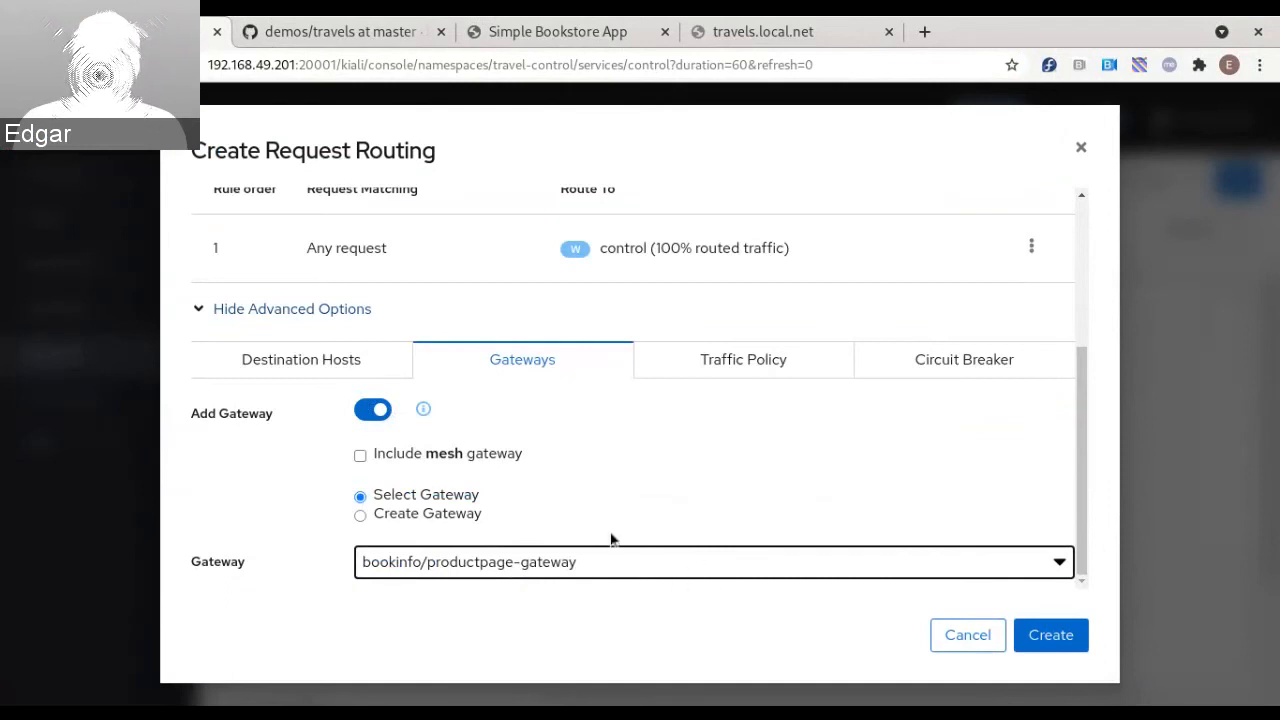
click(360, 516)
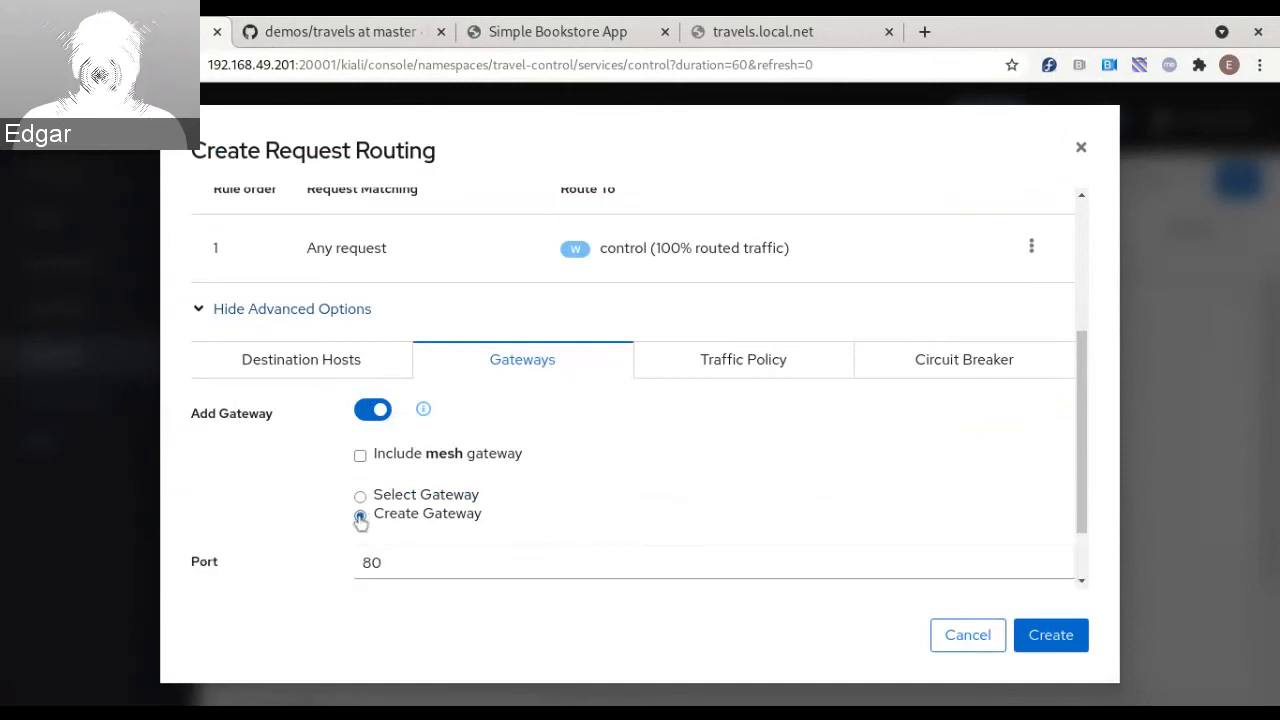
Set the new gateway's hosts to travels.local.net,mirror.local.net and check both entries
scroll(673, 521, down, 1)
scroll(673, 521, down, 2)
click(366, 537)
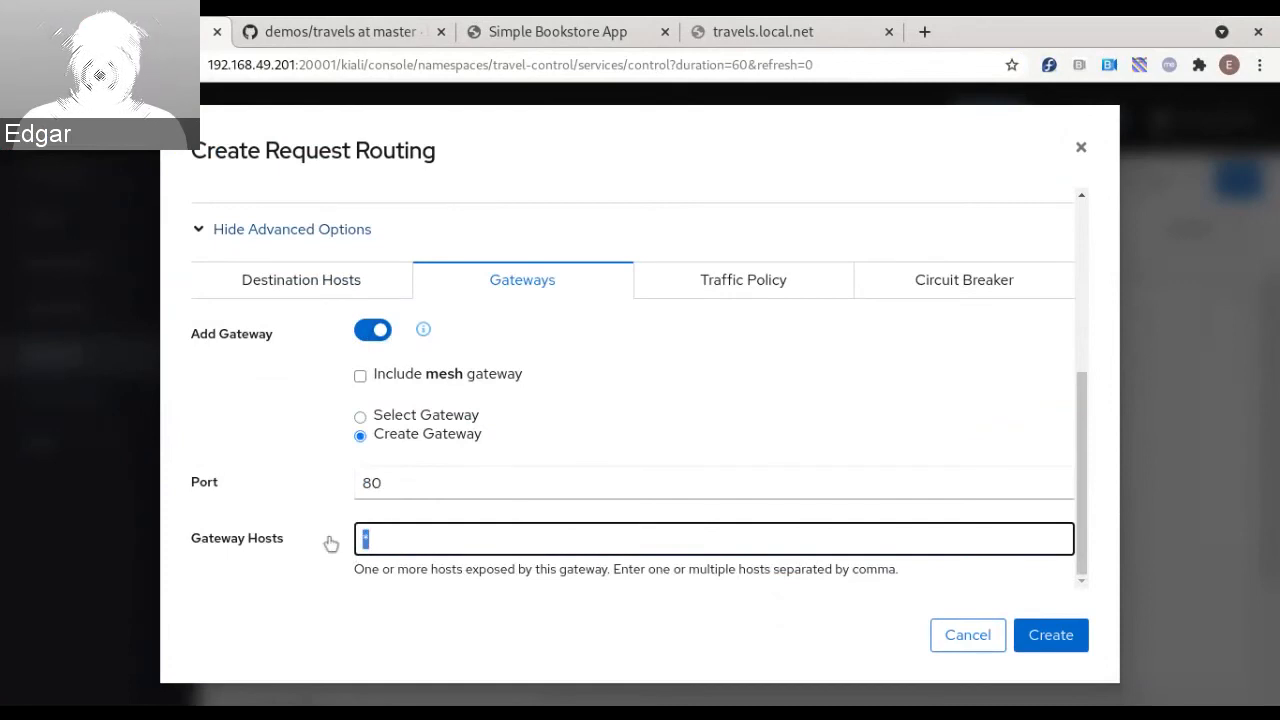
text(tra)
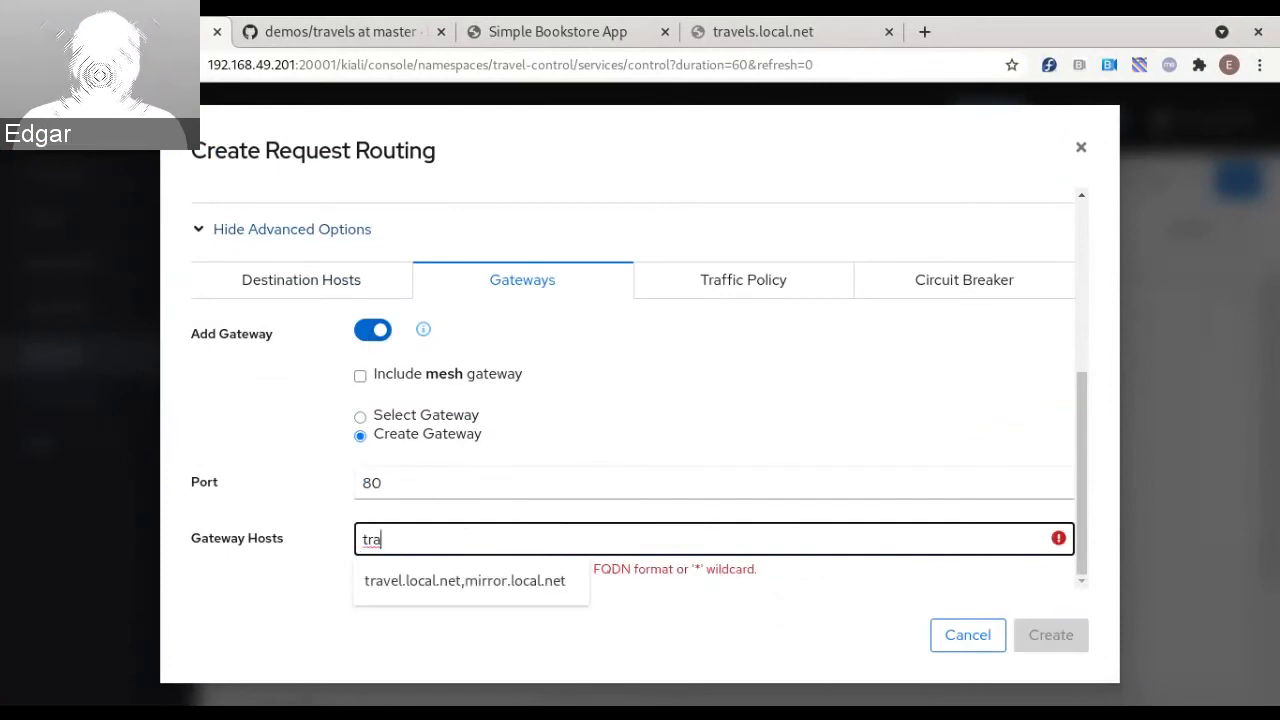
text(vels.)
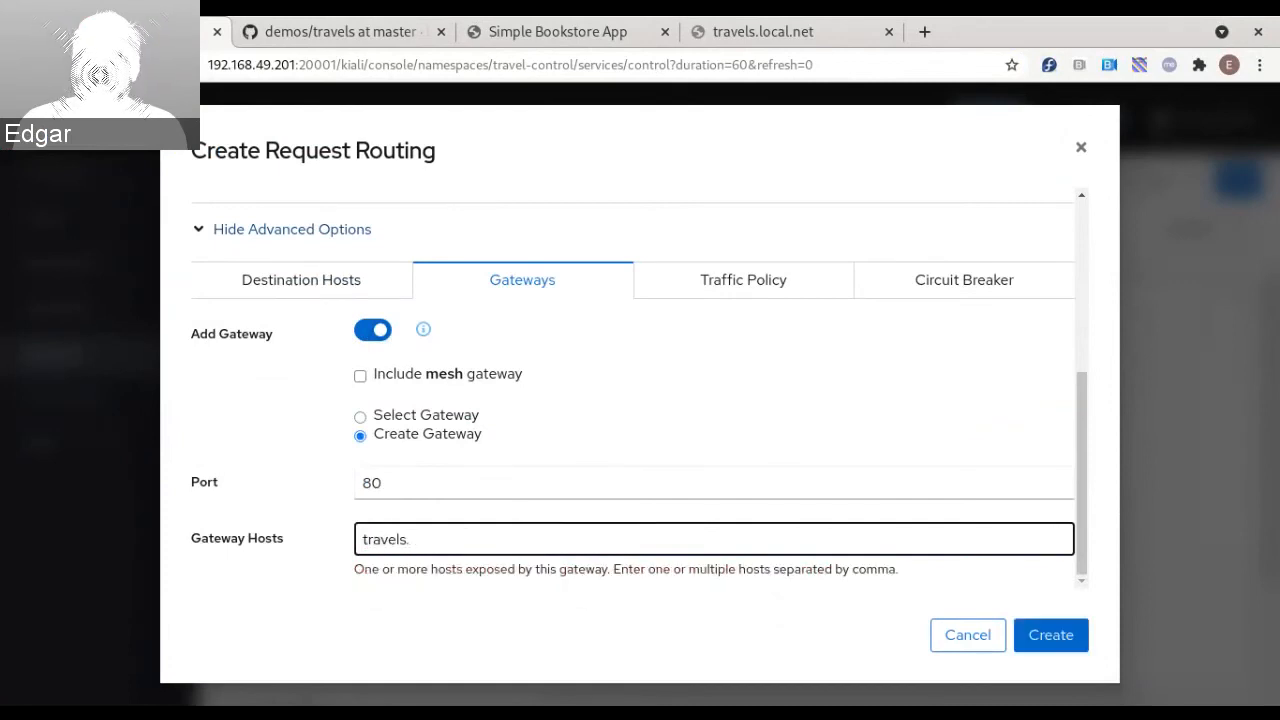
text(local.net)
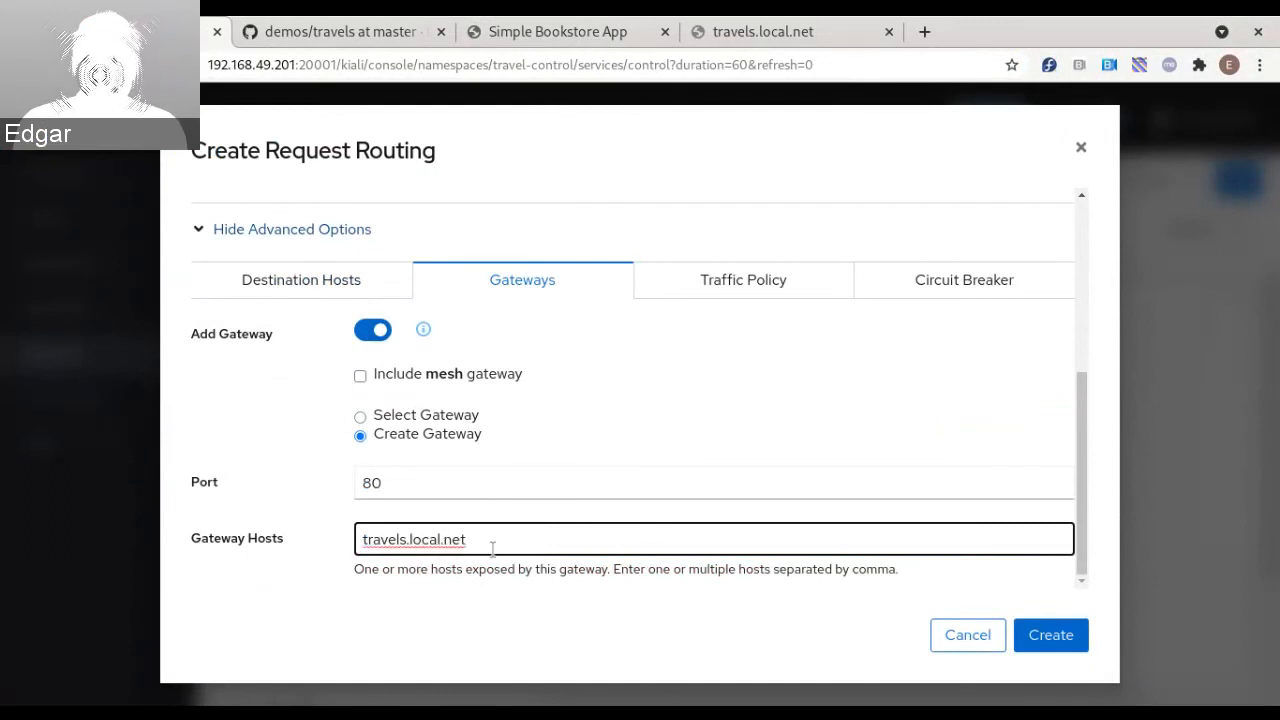
text(,)
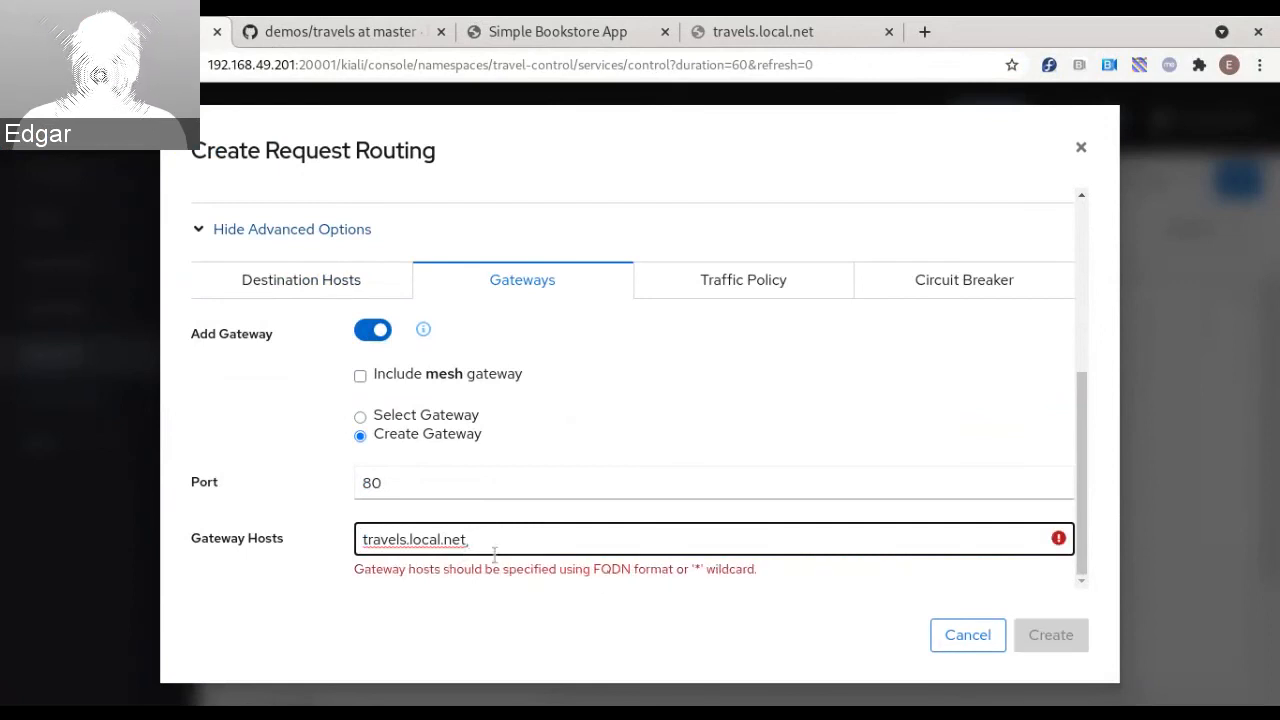
text(mir)
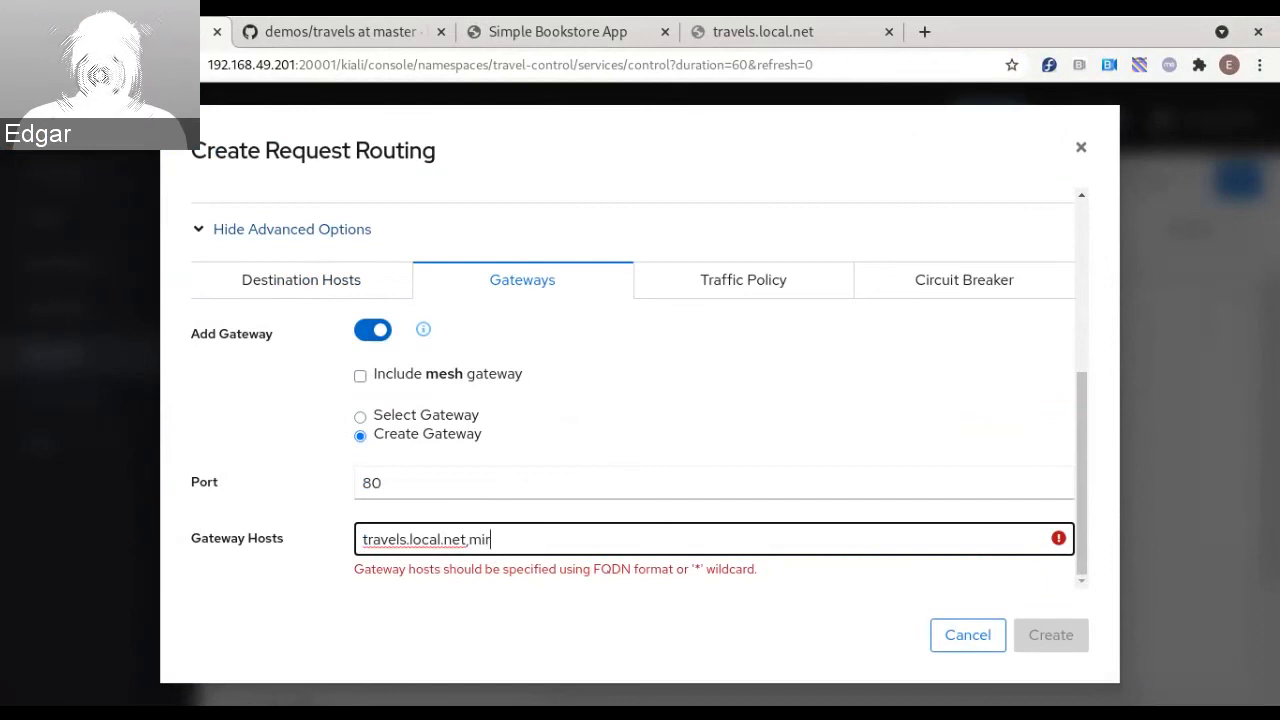
text(ror.local.n)
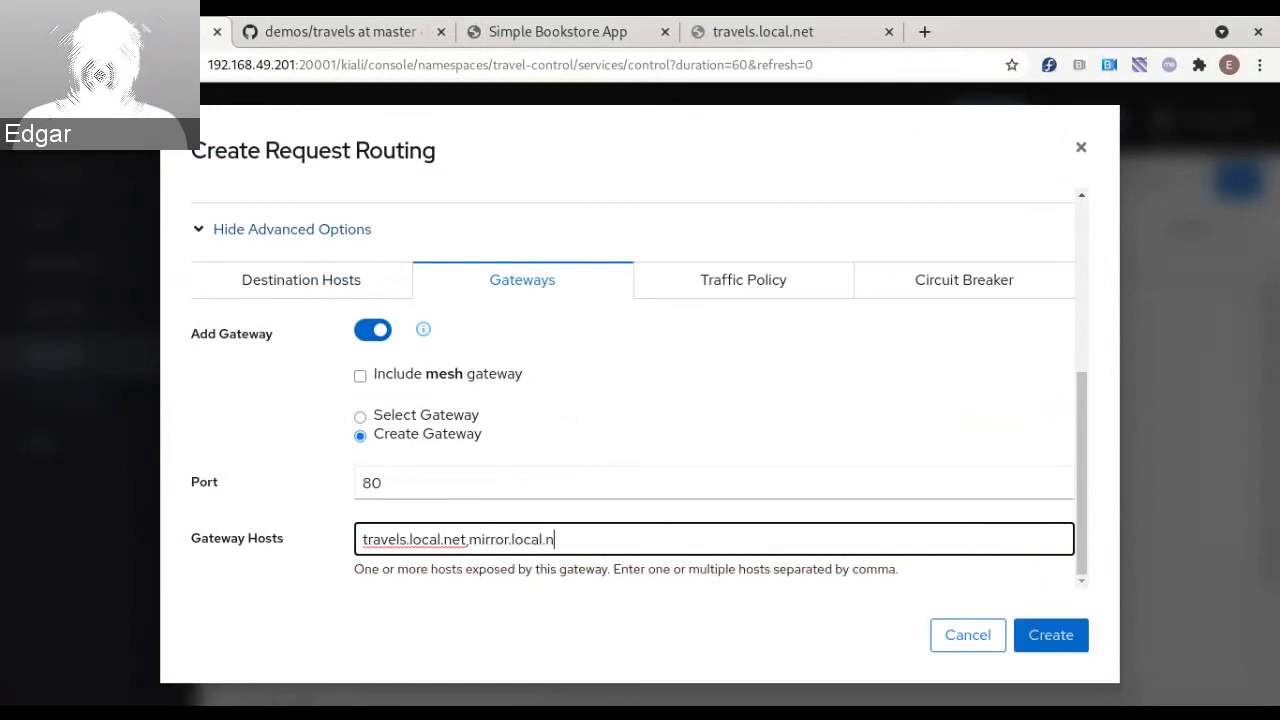
text(et)
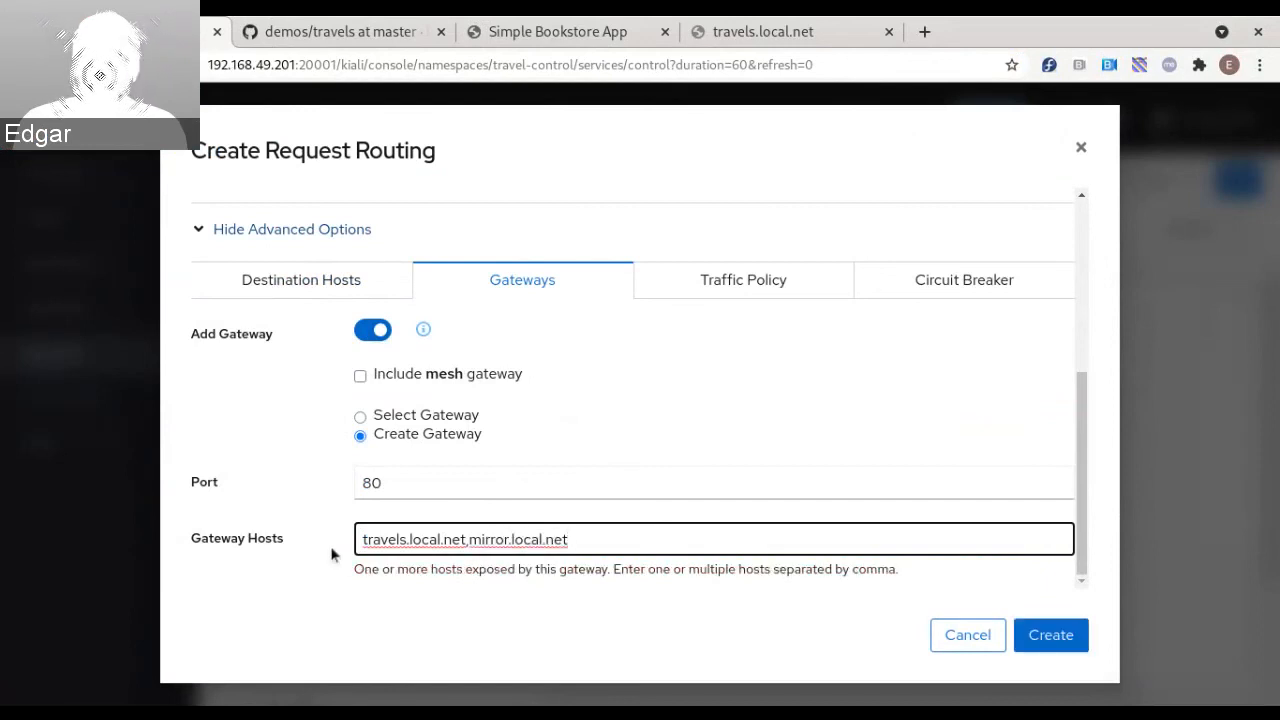
drag(366, 545, 572, 541)
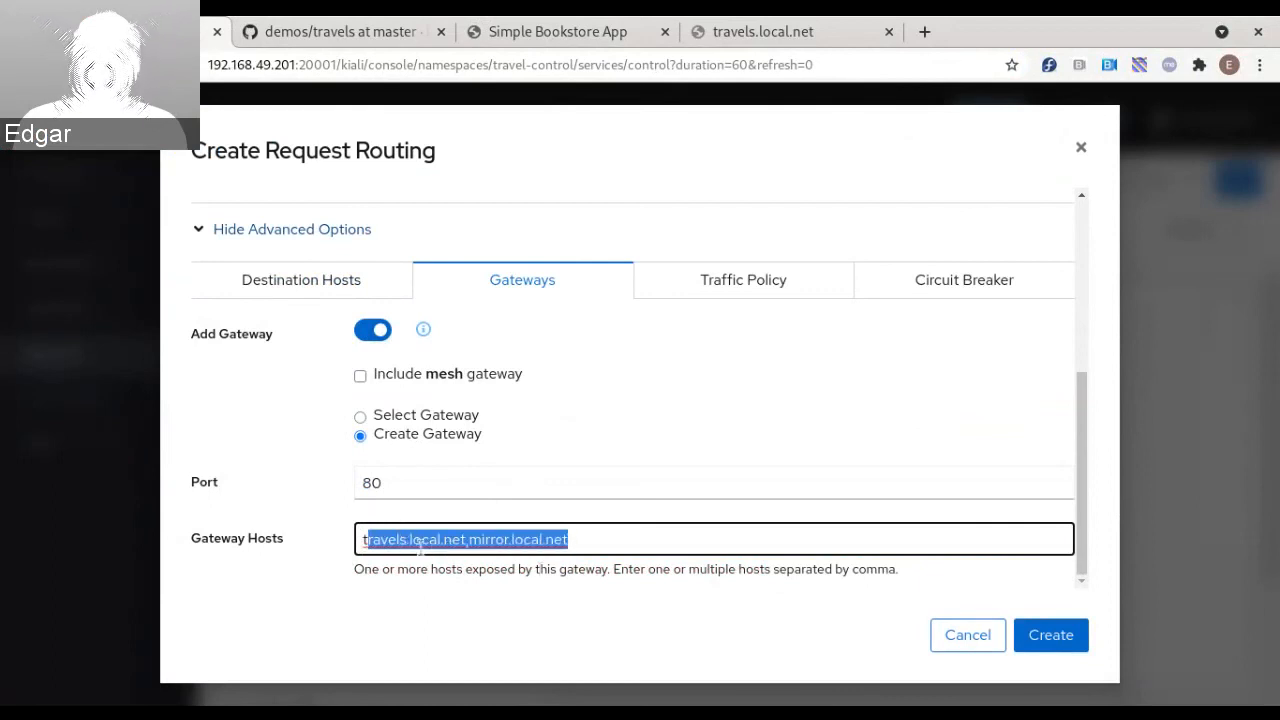
click(512, 545)
double_click(484, 540)
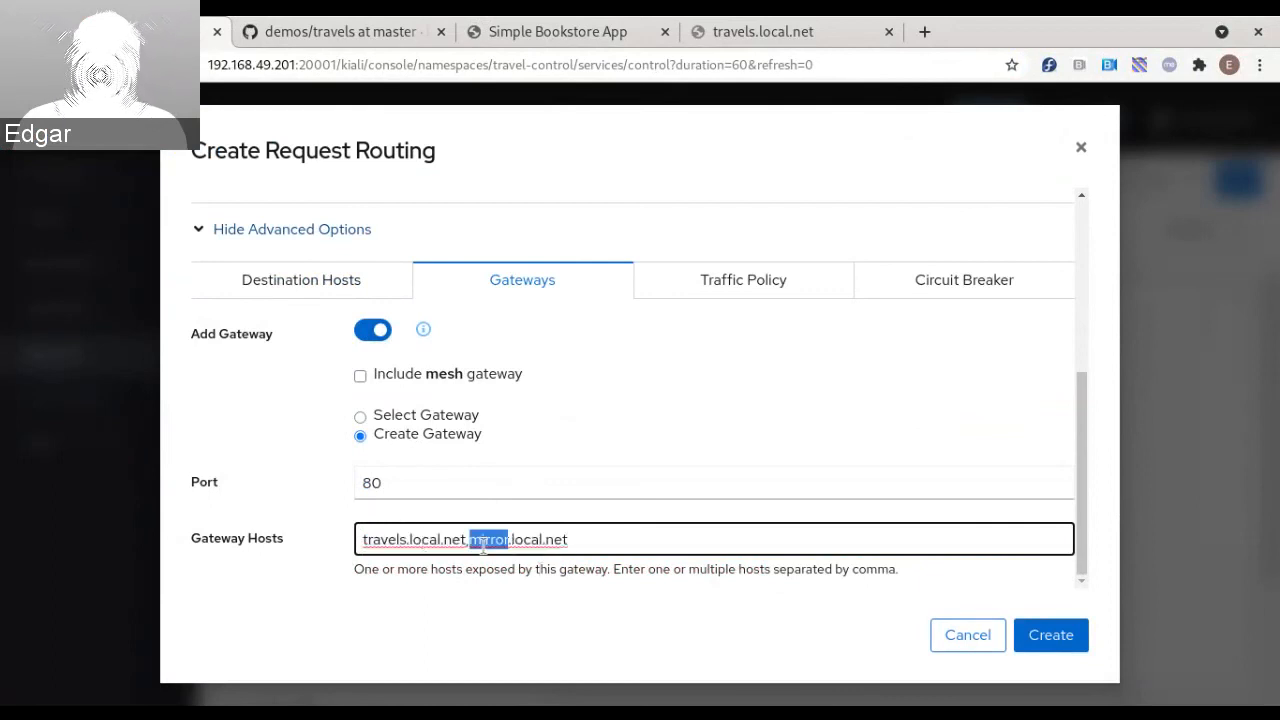
Create the control service's request routing with its new gateway and reload the travels.local.net page
click(484, 545)
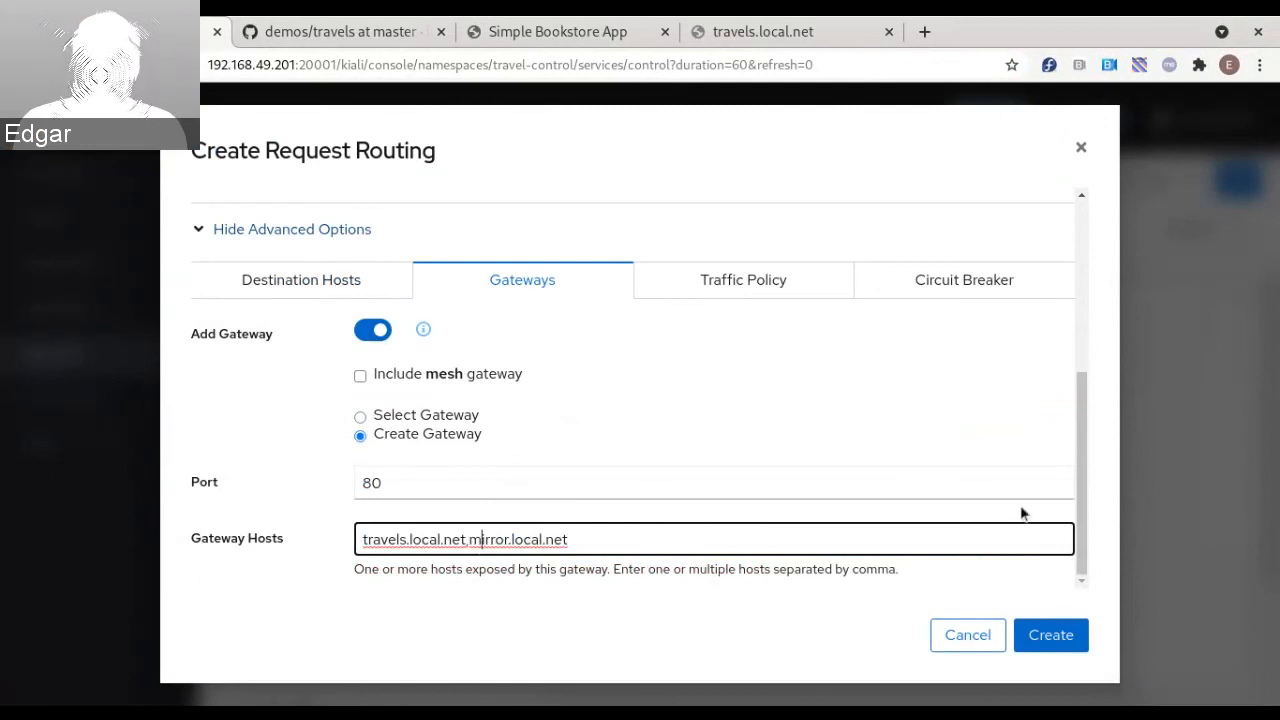
click(1064, 641)
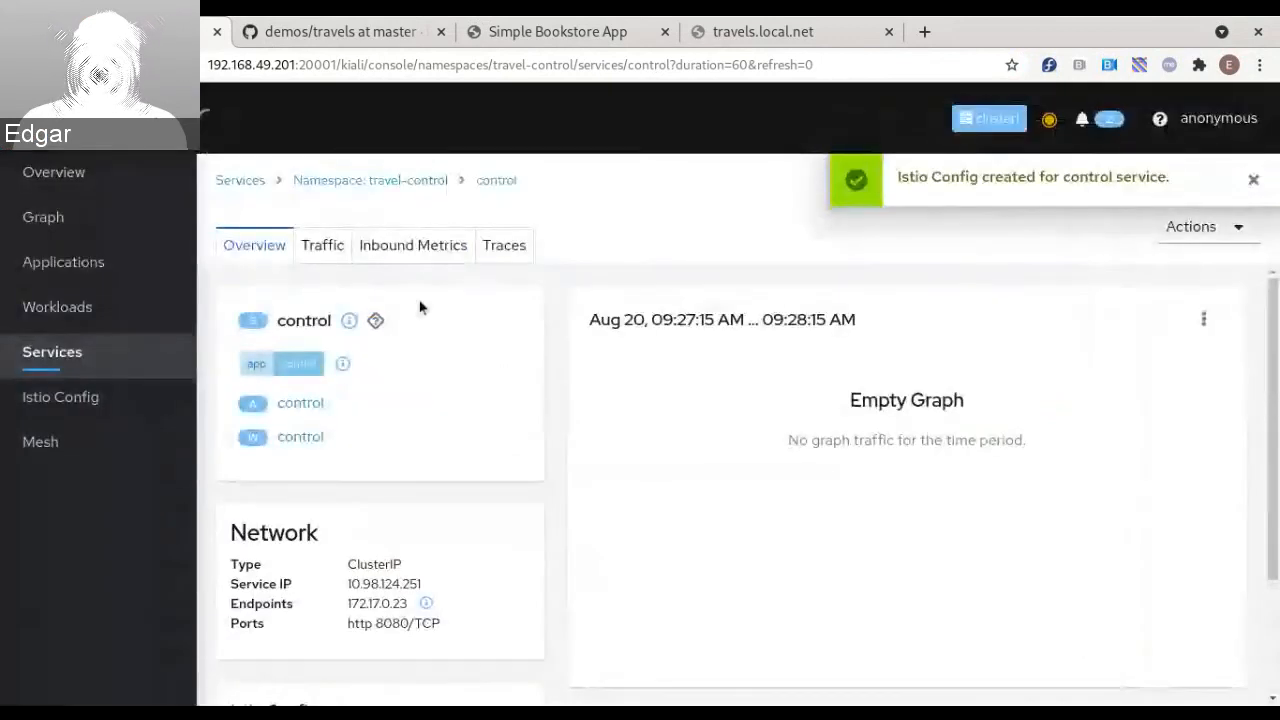
click(737, 34)
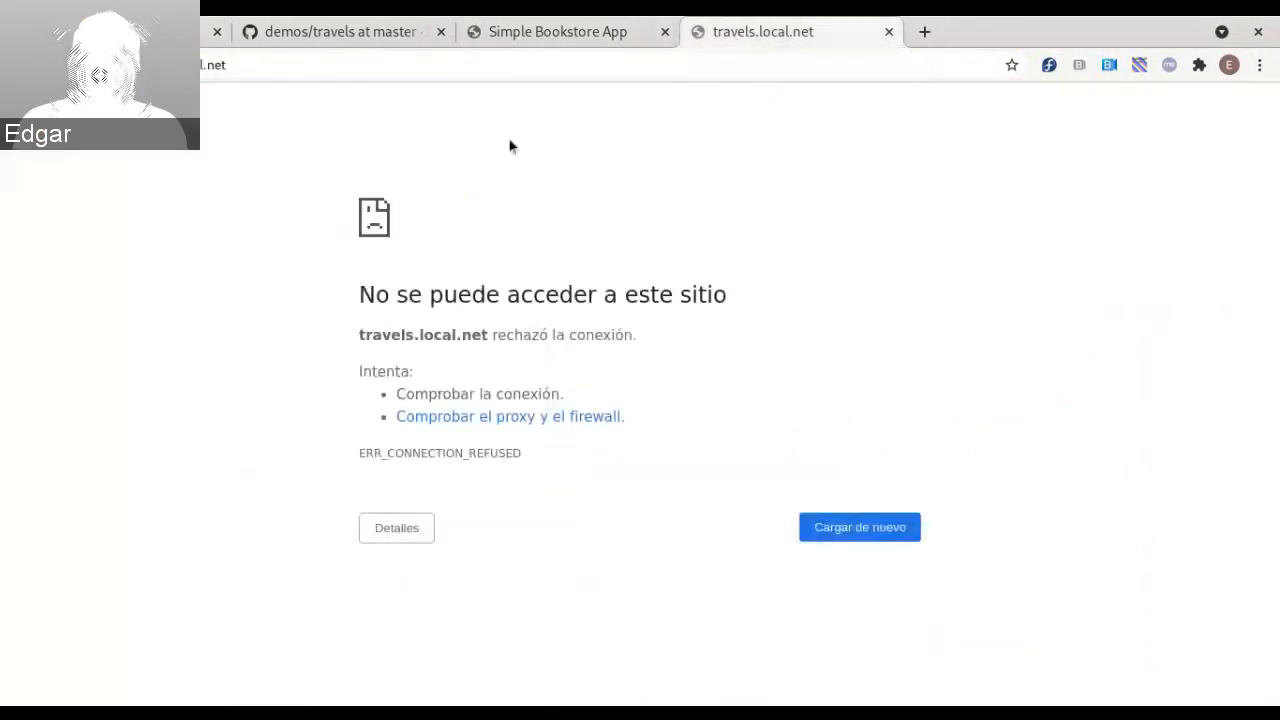
click(862, 529)
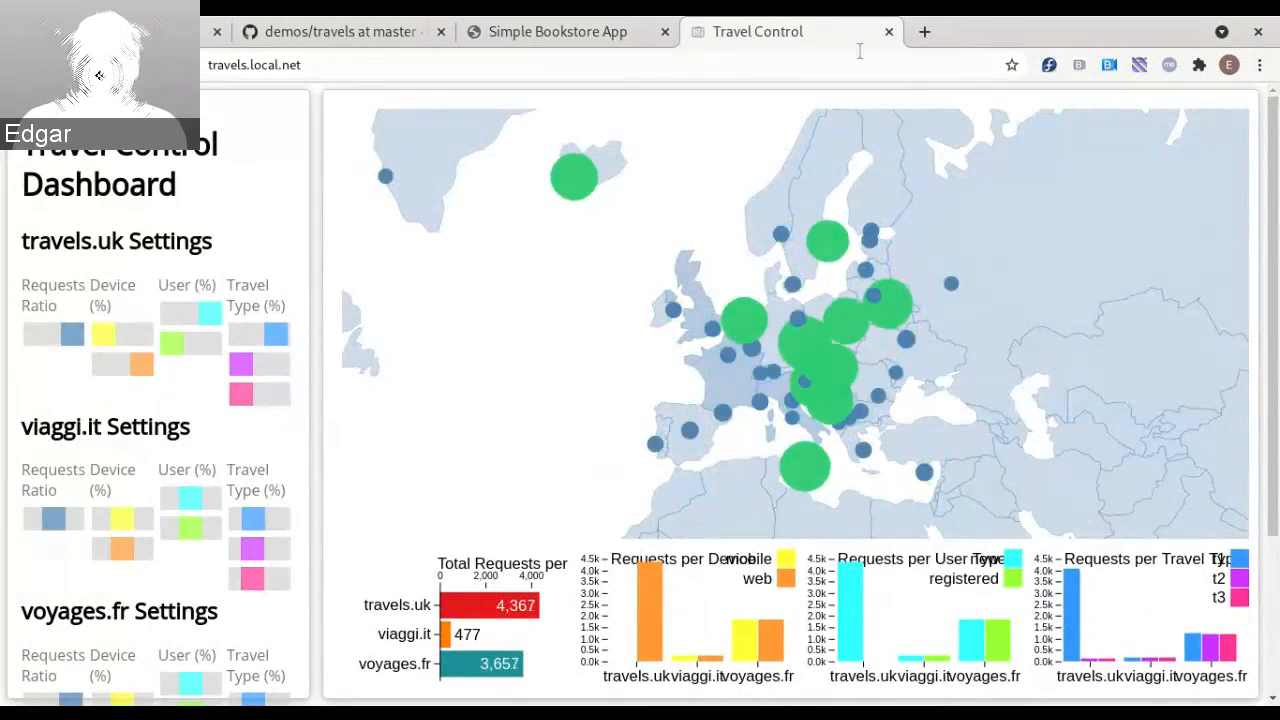
Open mirror.local.net in a new browser tab to check that the second gateway host serves the dashboard
click(925, 40)
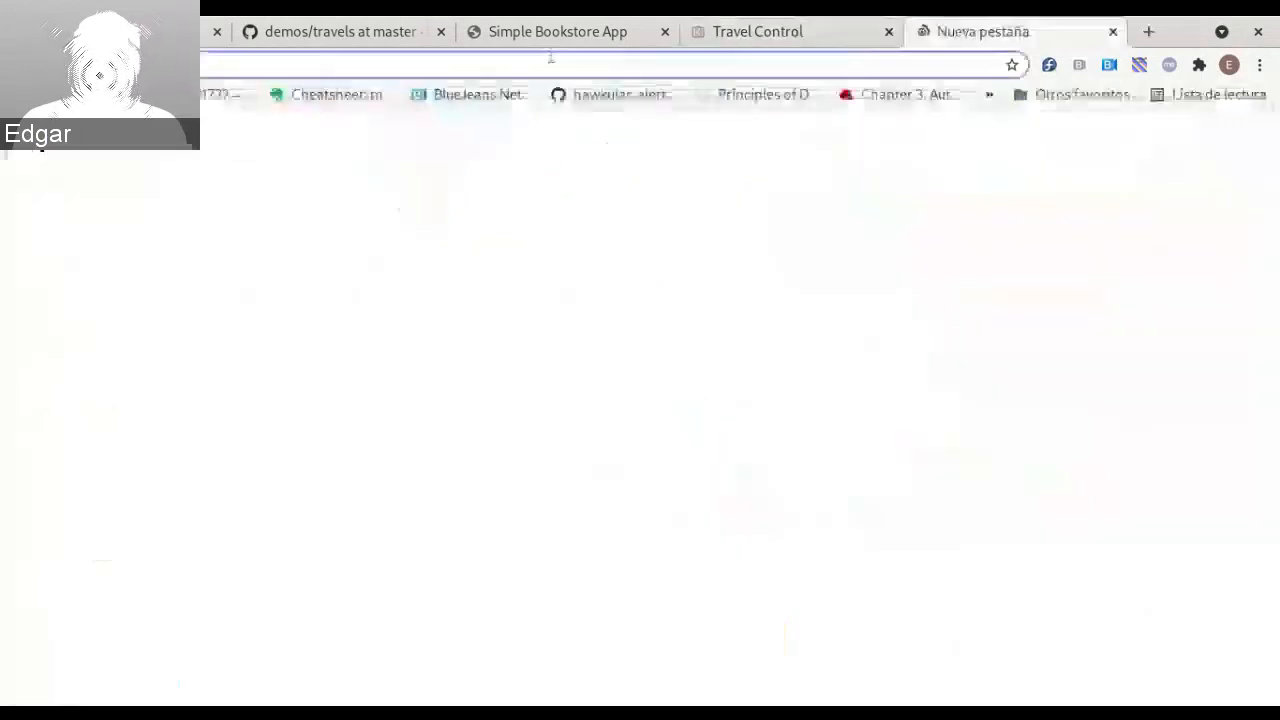
click(552, 57)
text(mirror.local.net)
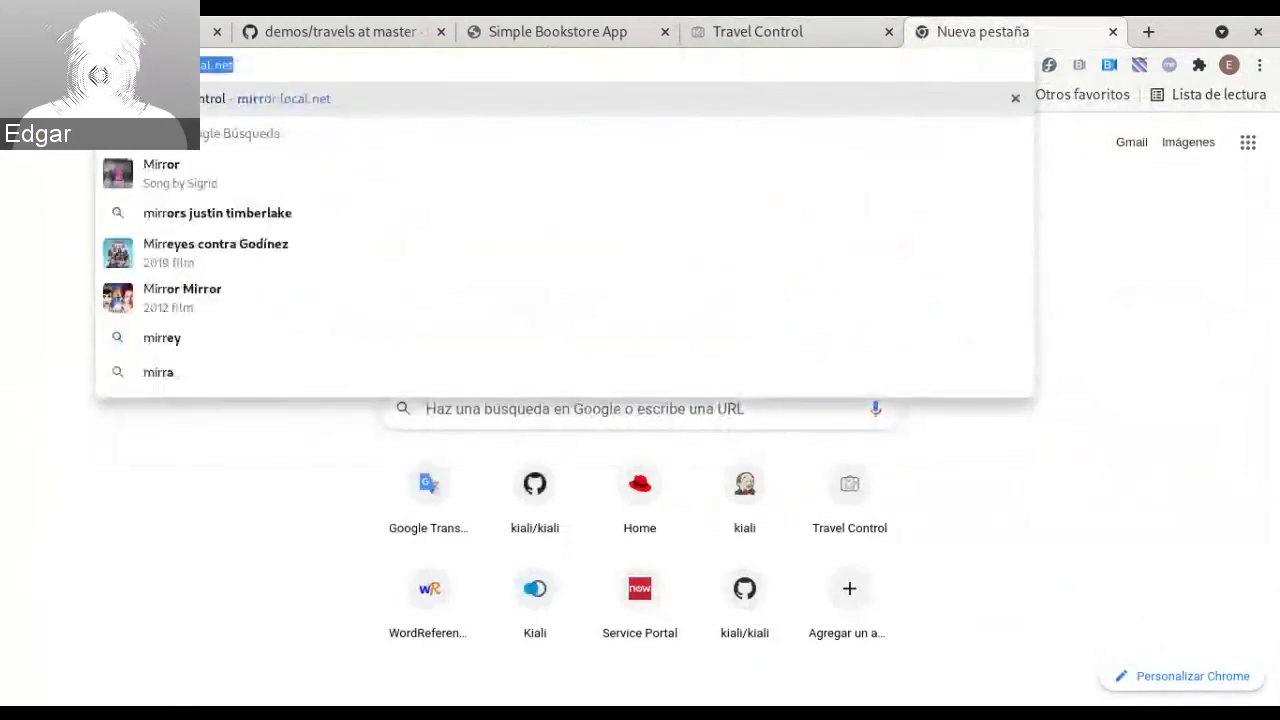
key(Right)
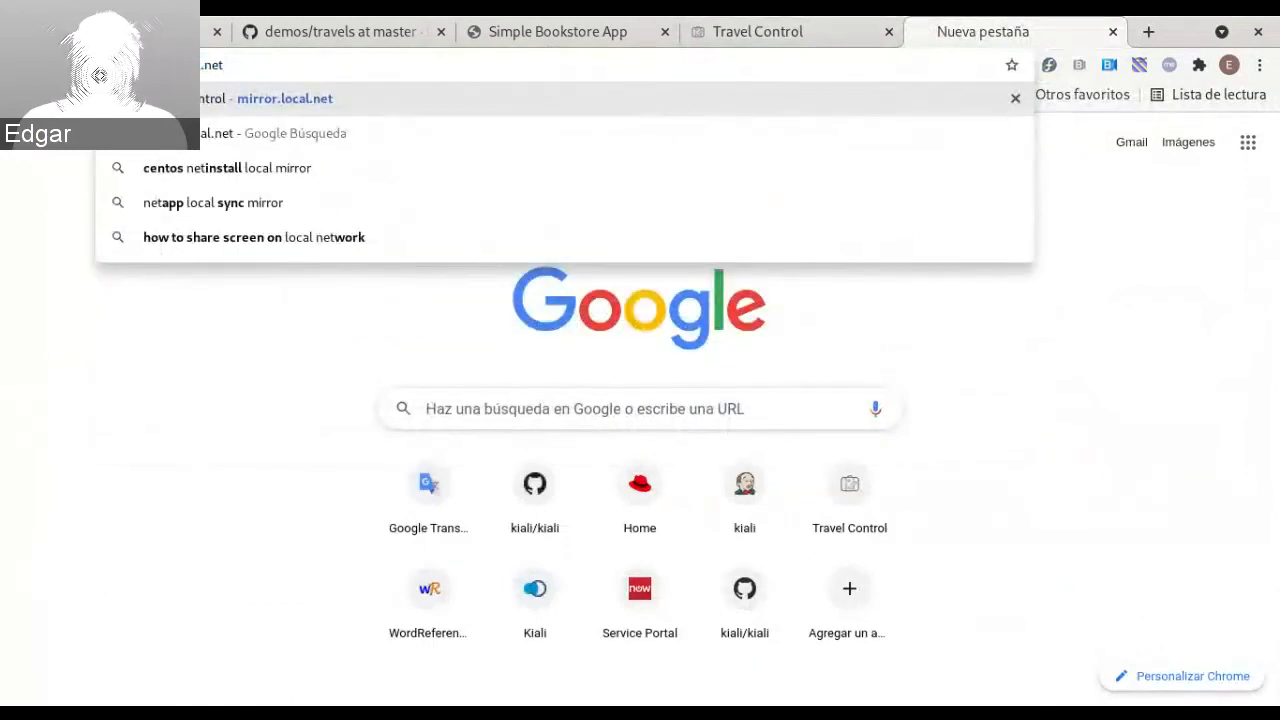
key(Return)
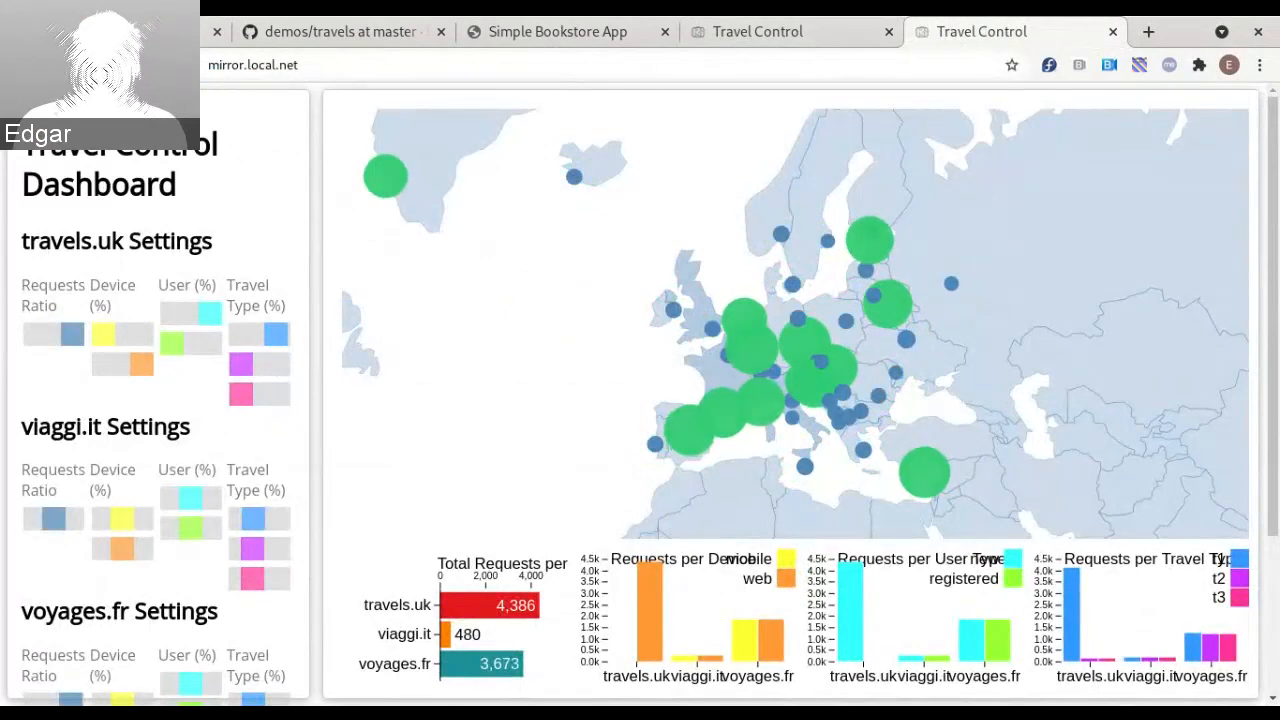
Return to Kiali and show the traffic graph for the bookinfo and travel-control namespaces together
click(150, 32)
click(55, 222)
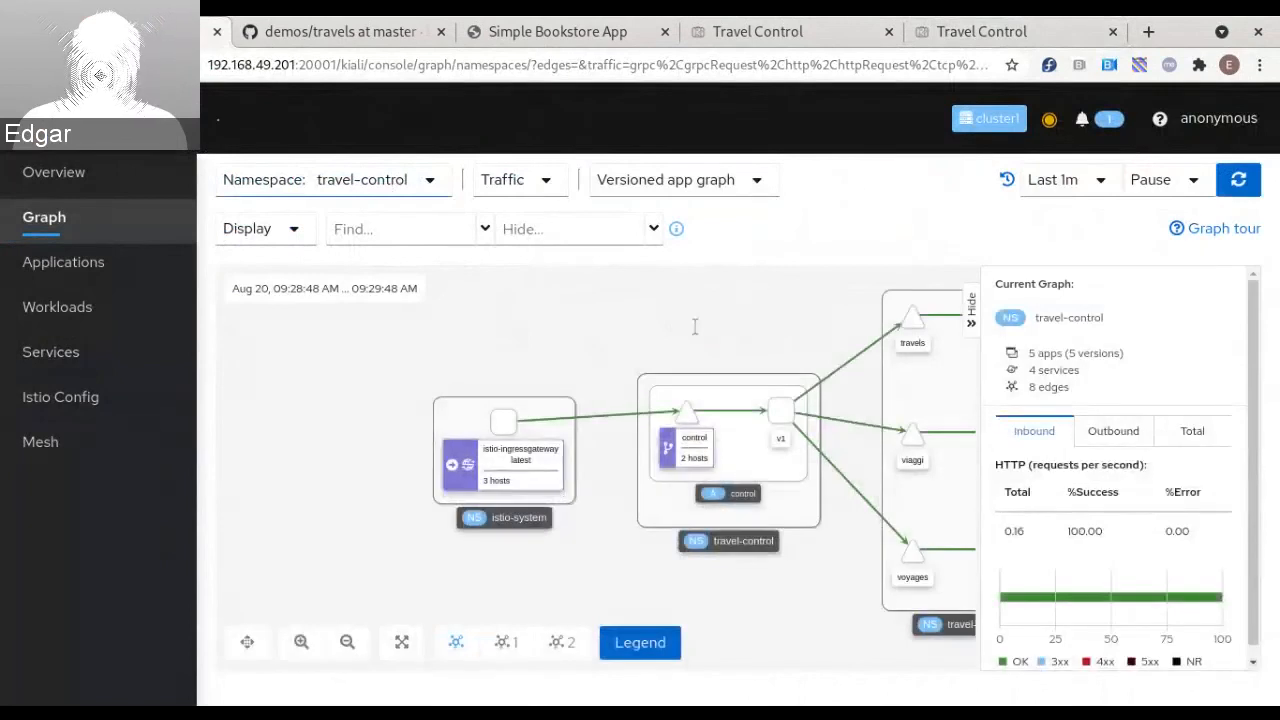
click(430, 185)
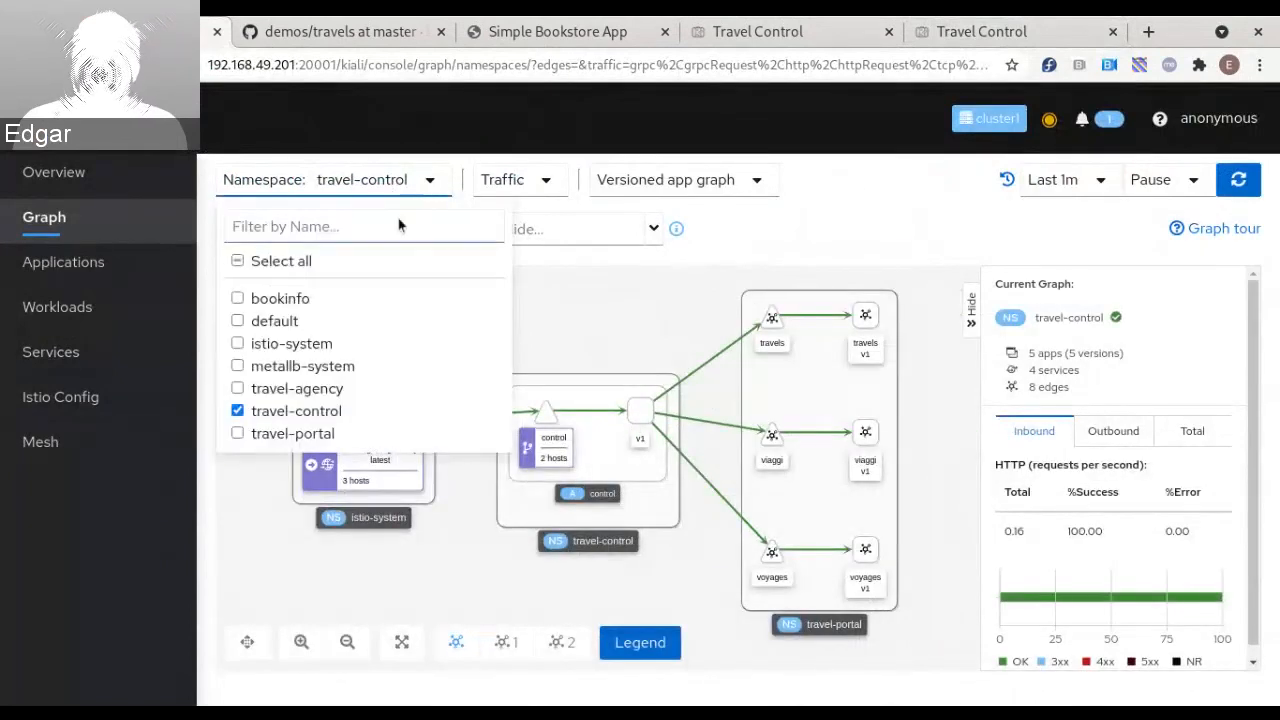
click(238, 299)
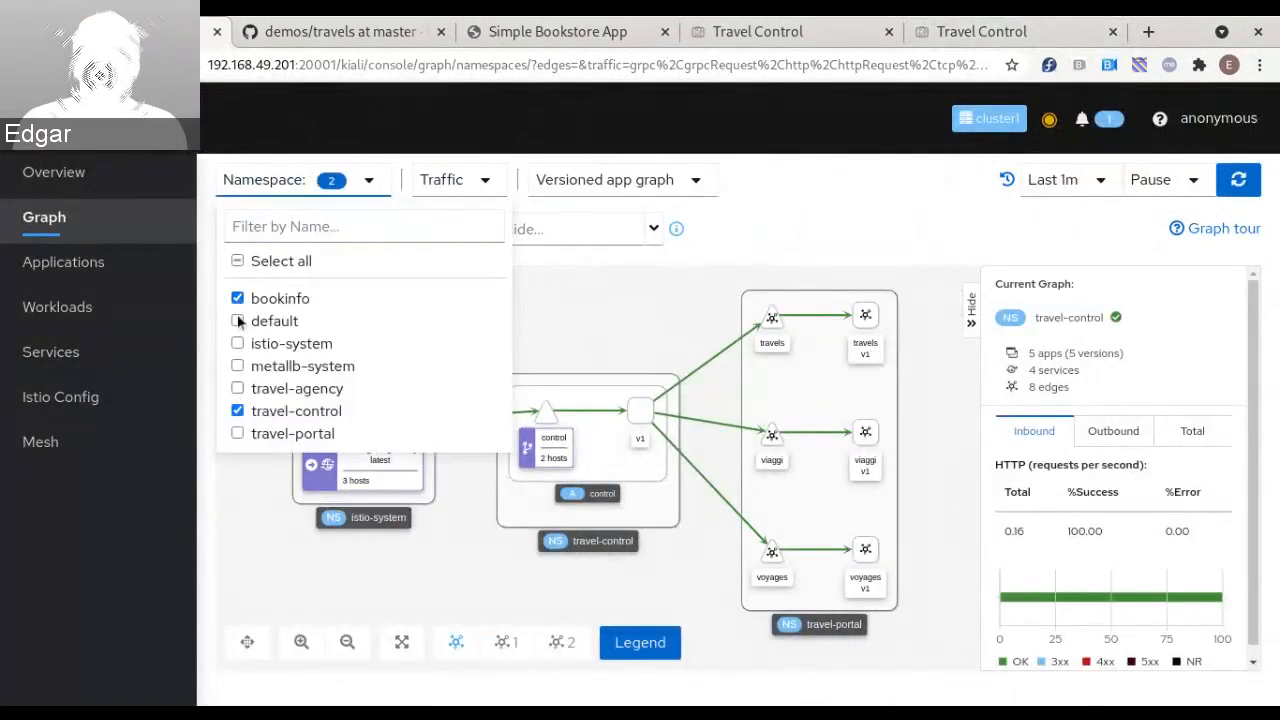
click(771, 212)
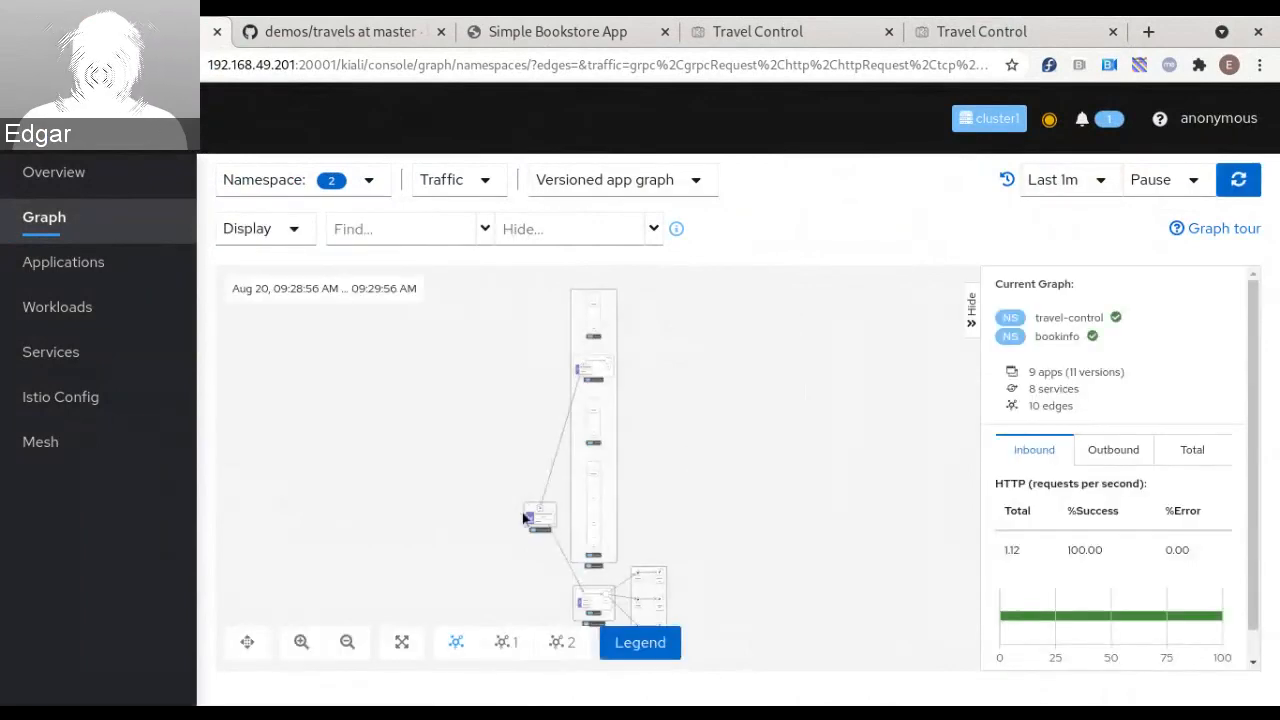
Switch the graph to layout 2 and inspect the hostnames on the istio-ingressgateway and productpage nodes
click(503, 642)
click(570, 645)
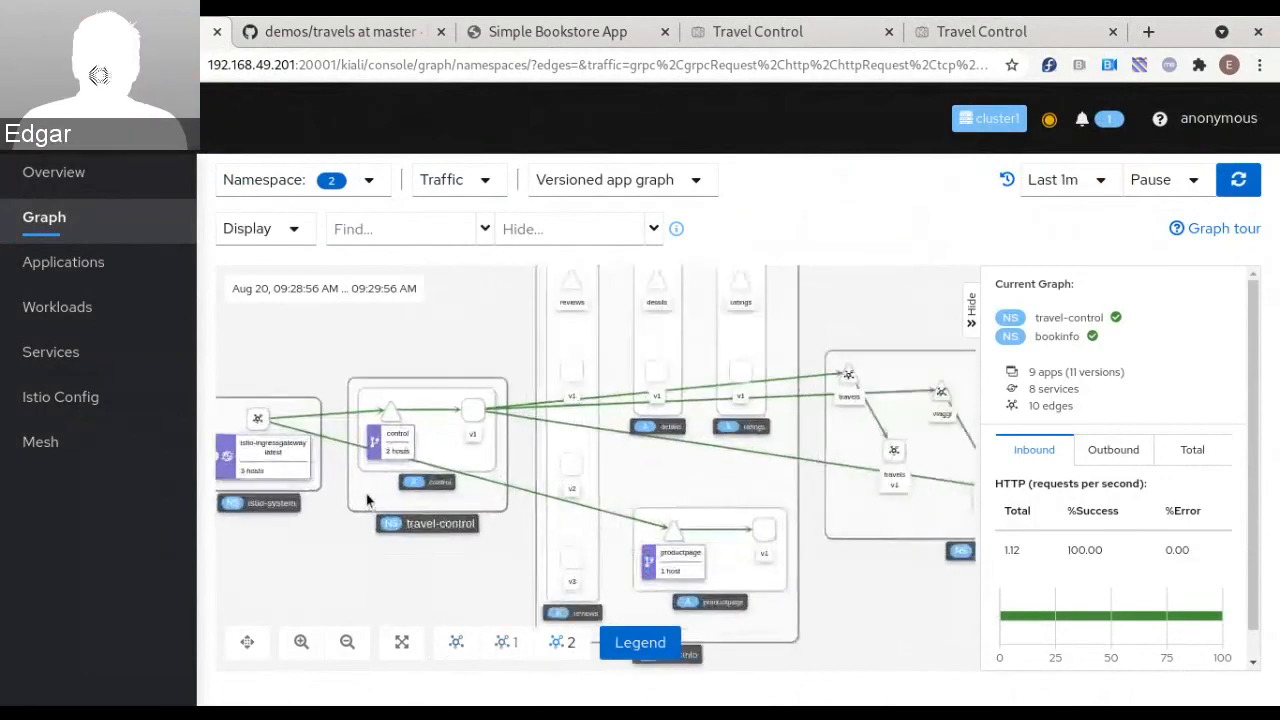
scroll(368, 500, up, 3)
drag(297, 337, 500, 337)
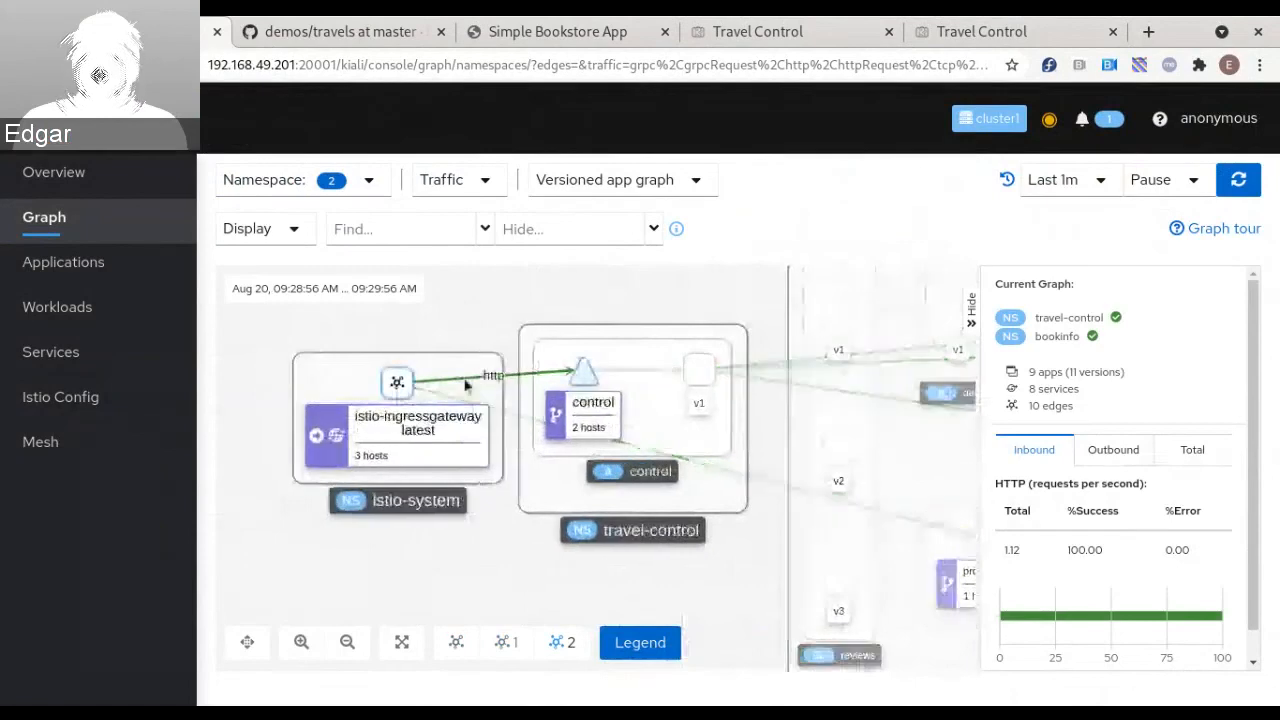
mouse_move(380, 480)
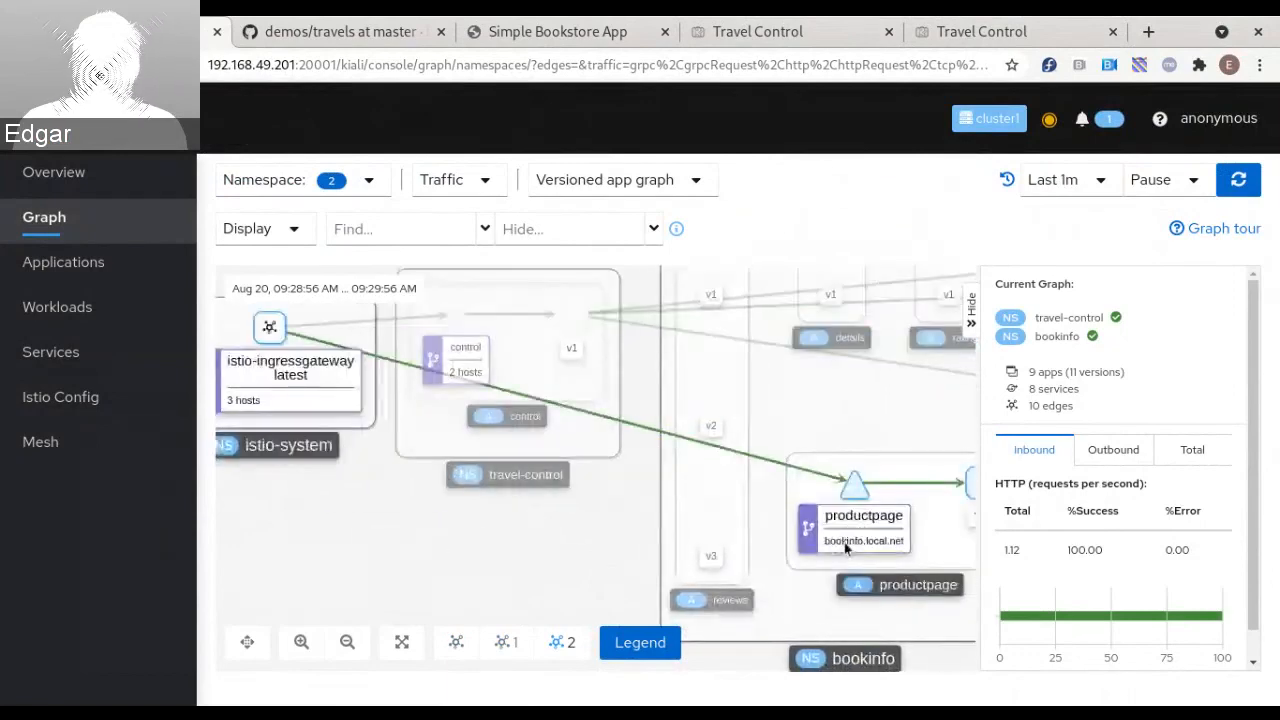
click(468, 562)
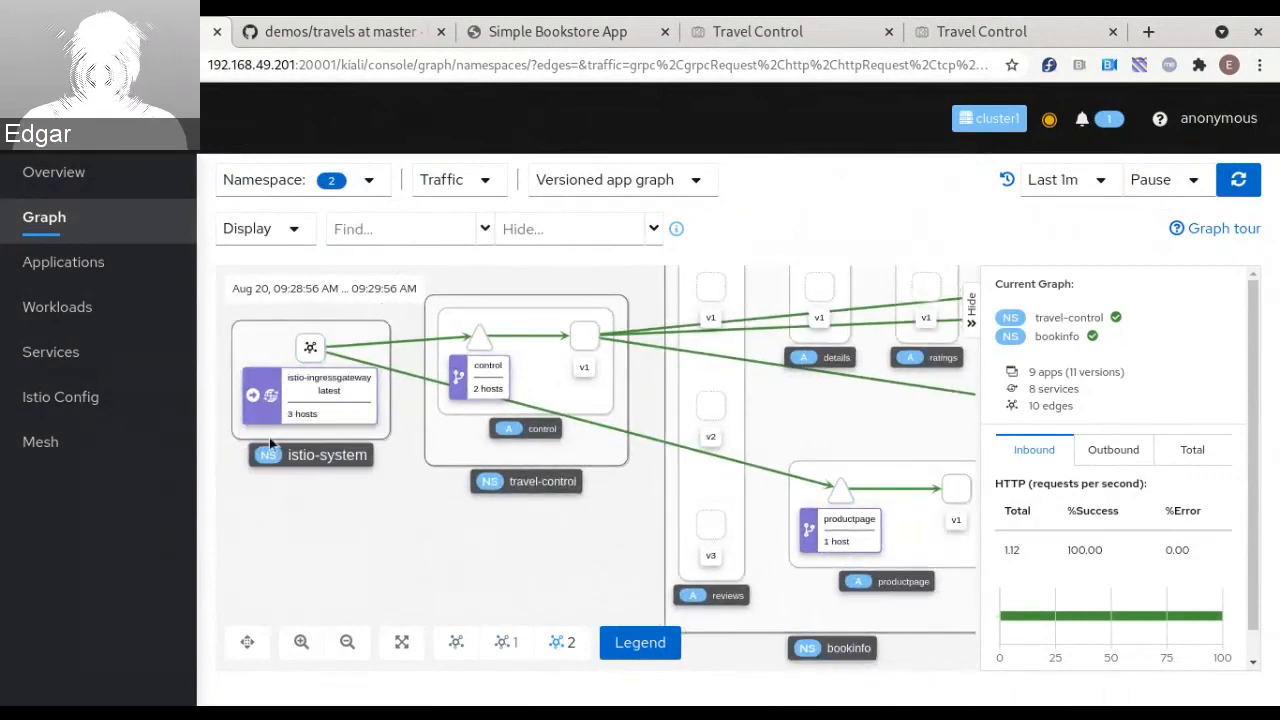
mouse_move(335, 428)
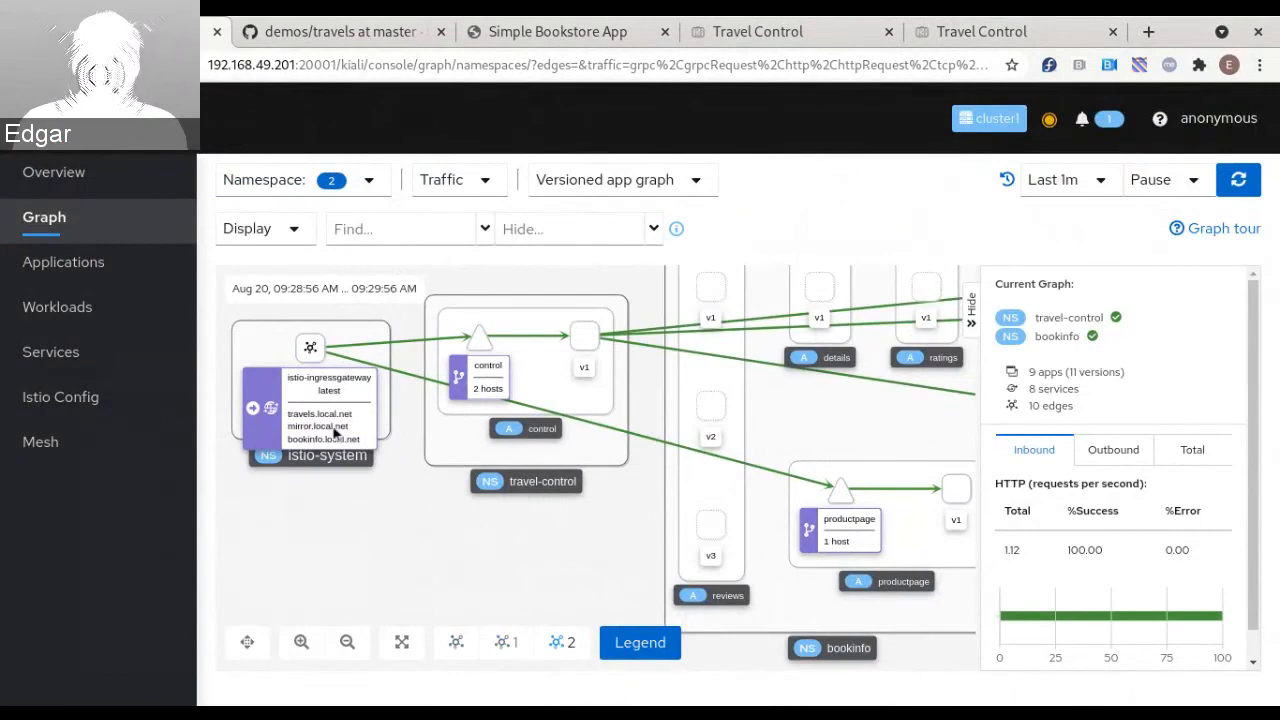